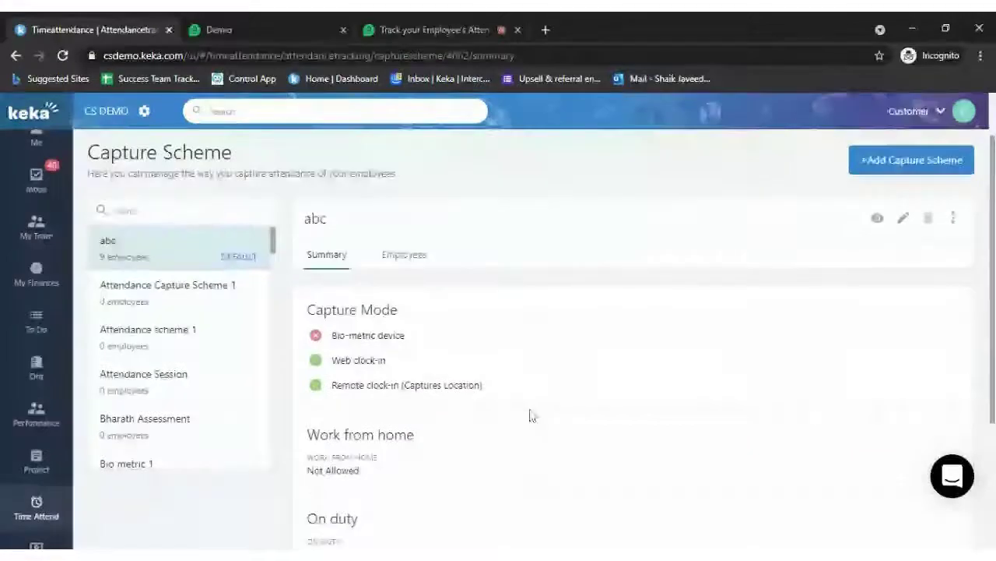
Open the tracking policies page and look through the policy list and the first policy's summary.
scroll(529, 415, down, 1)
scroll(156, 233, up, 3)
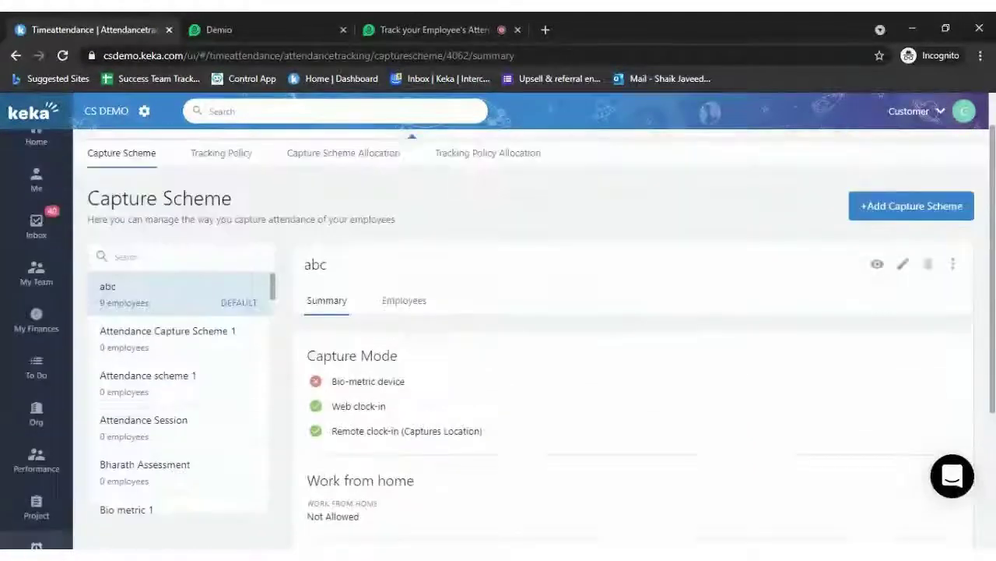
click(233, 172)
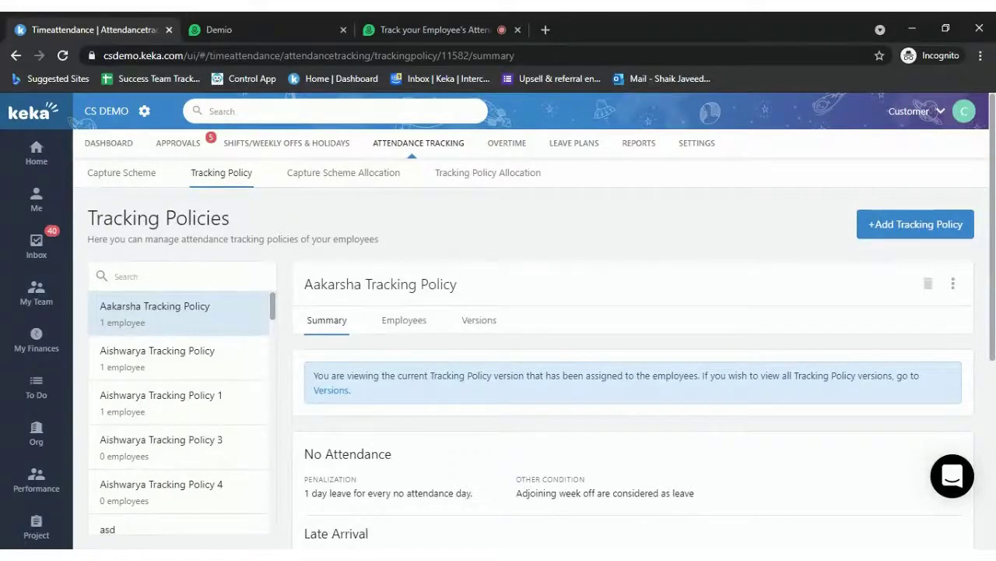
scroll(207, 509, down, 2)
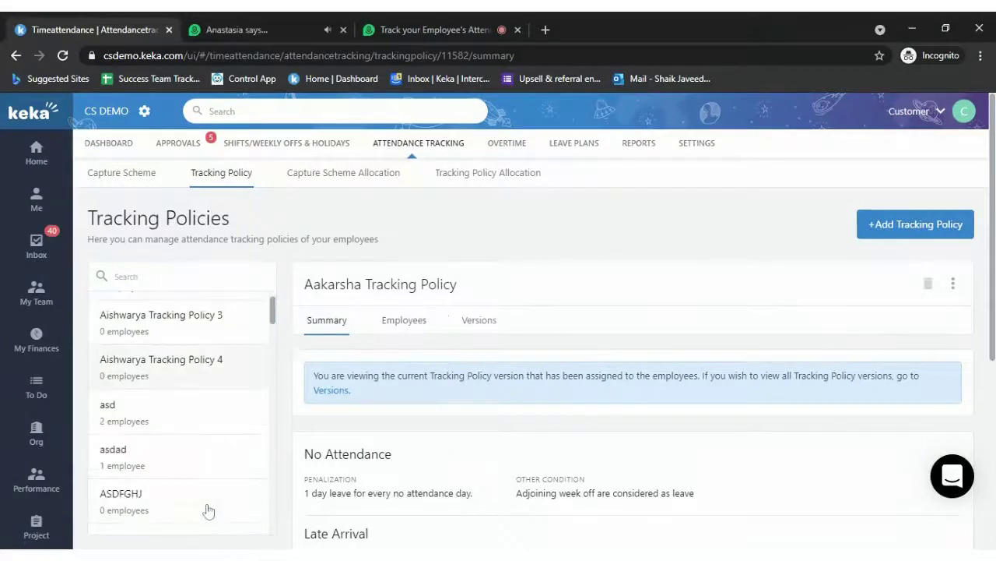
scroll(84, 532, down, 2)
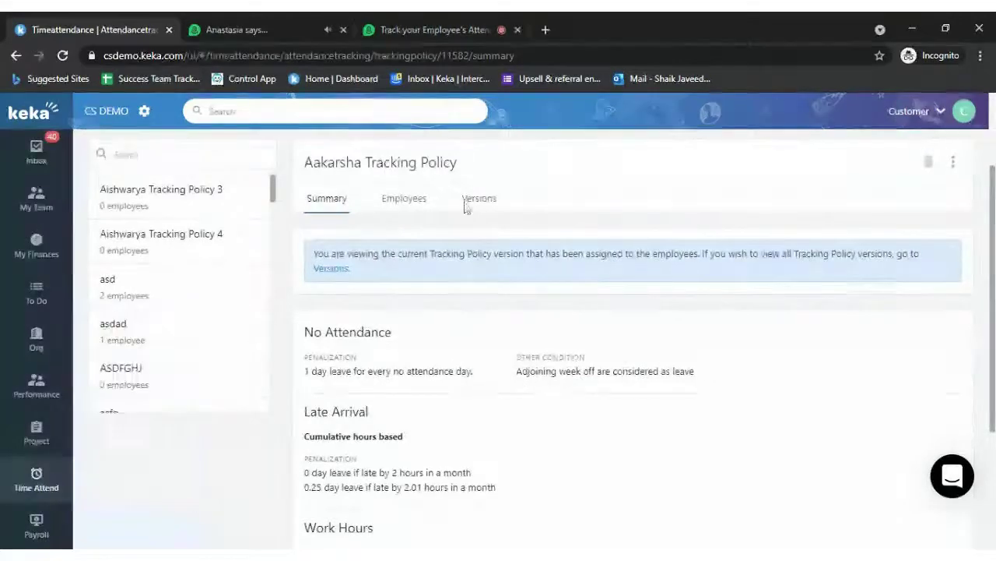
scroll(484, 207, up, 2)
Revisit the capture schemes, reopen the tracking policies and browse the list of existing policies.
click(433, 148)
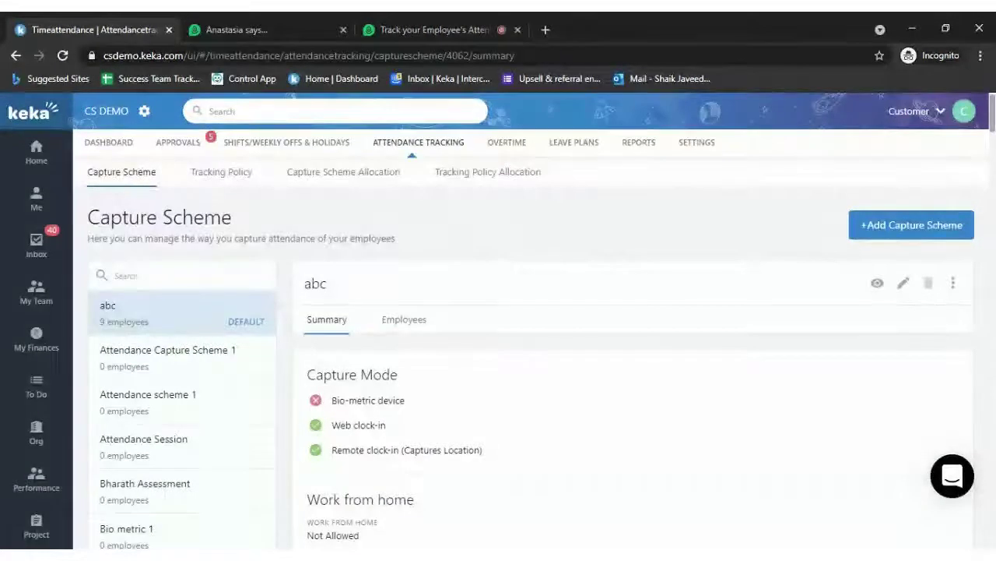
click(147, 176)
click(224, 174)
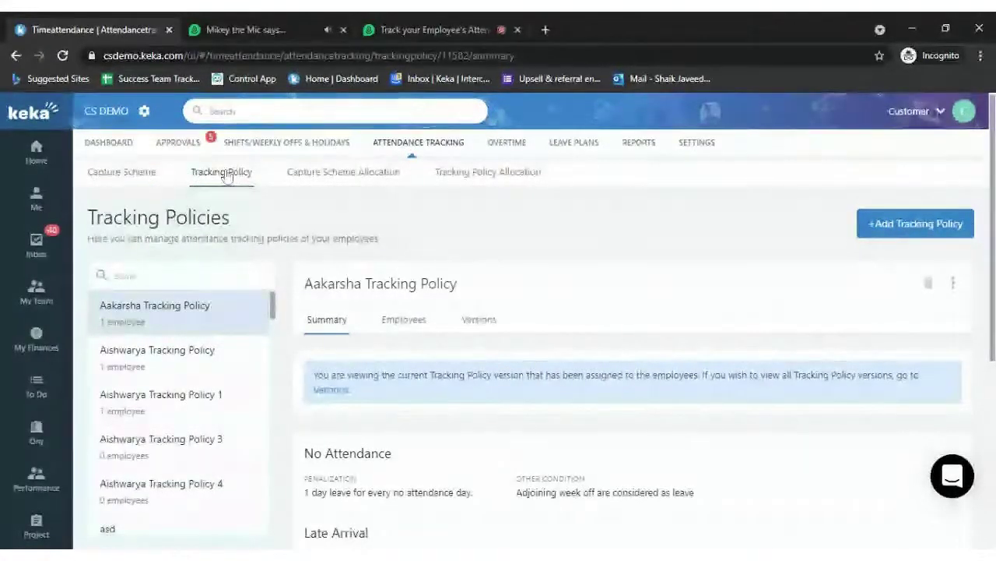
scroll(200, 424, down, 5)
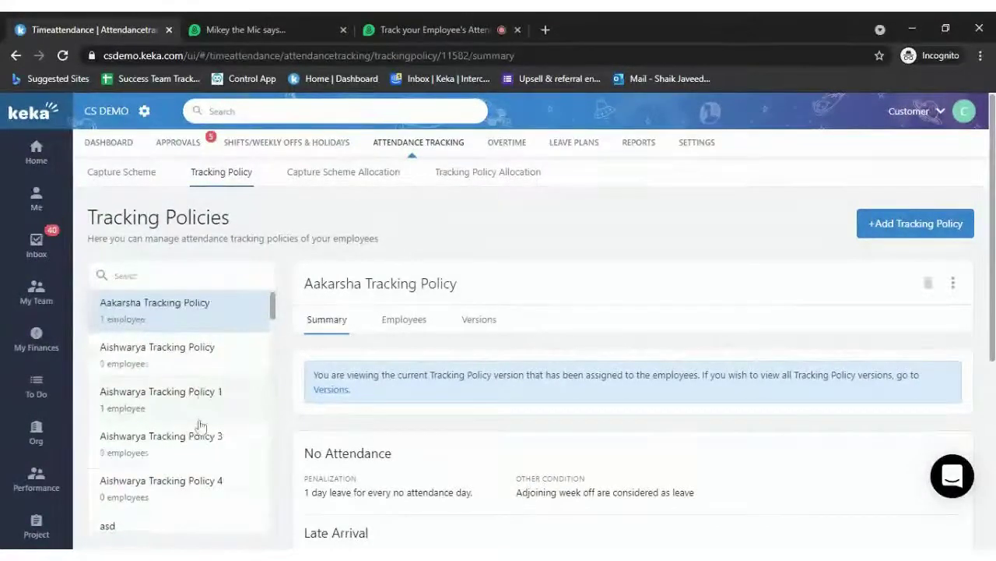
scroll(199, 425, down, 2)
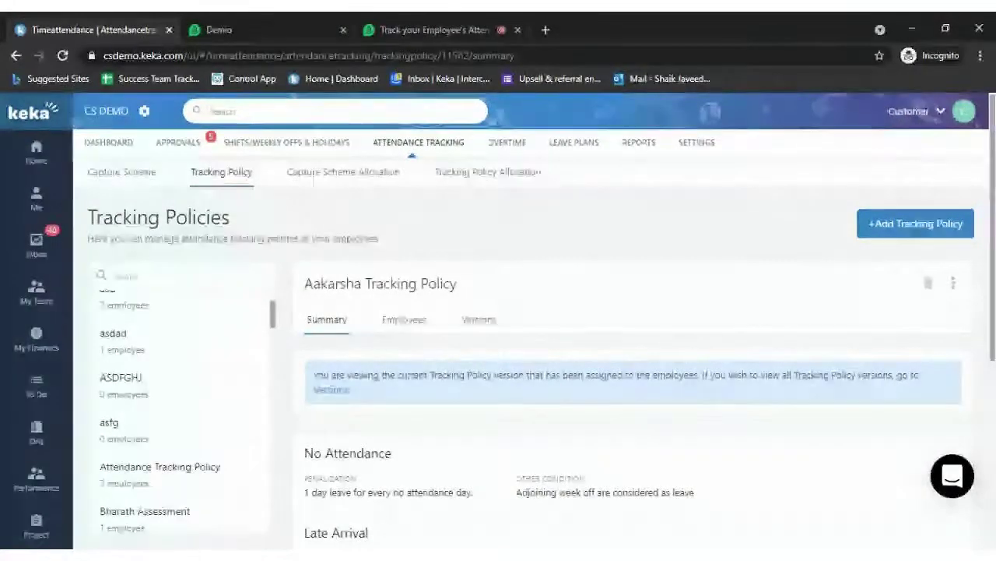
scroll(199, 425, up, 1)
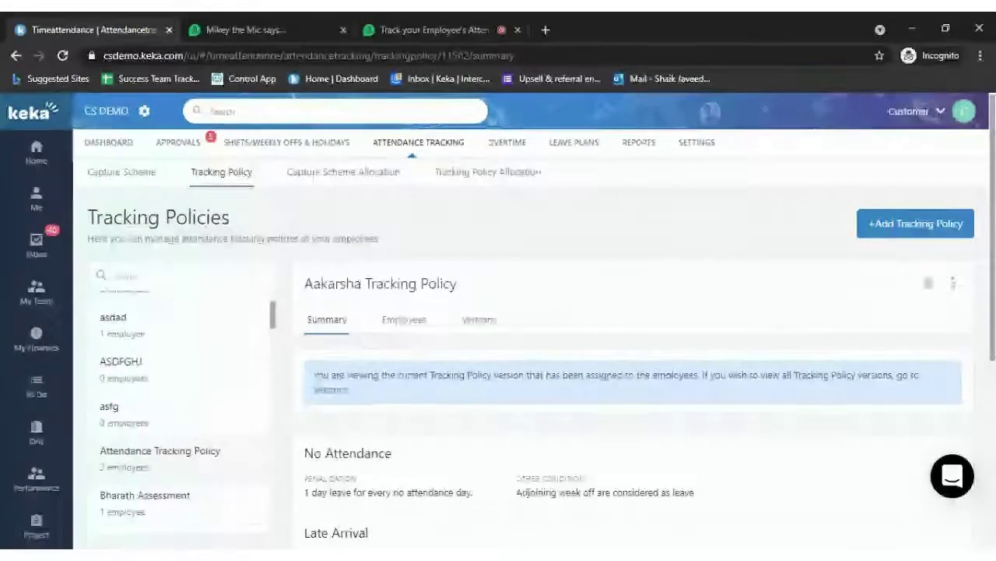
scroll(198, 425, up, 7)
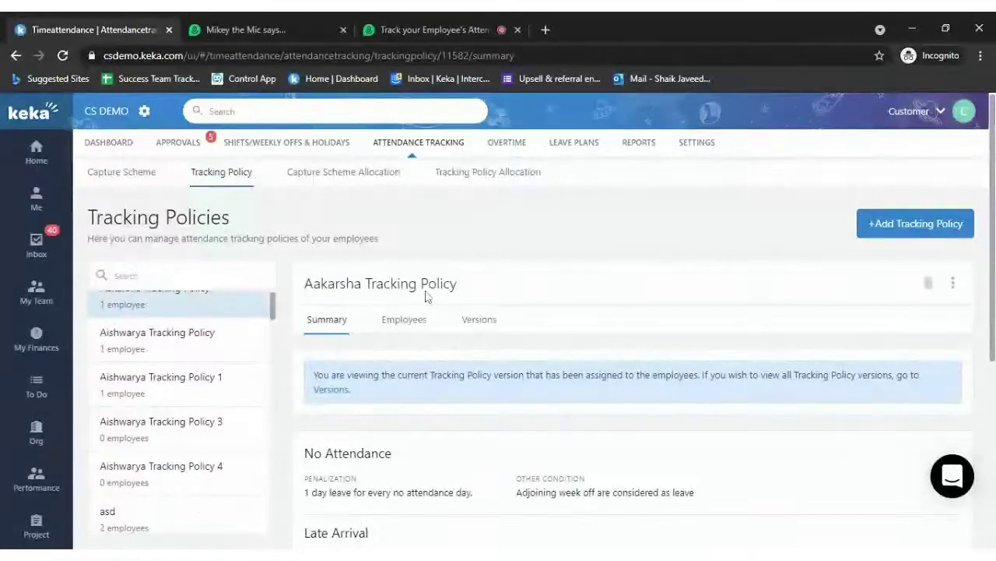
scroll(244, 416, up, 1)
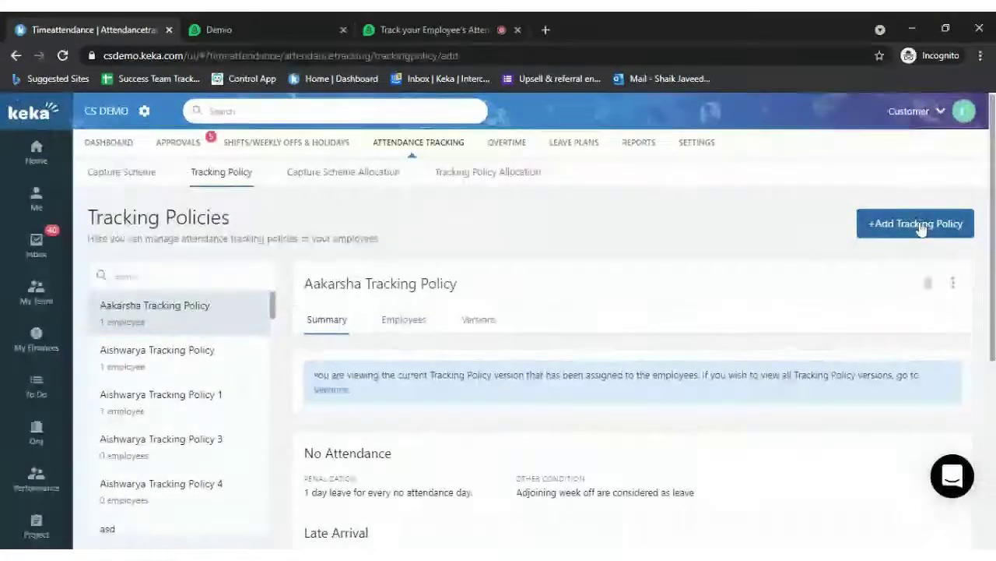
Start adding a new attendance tracking policy and name it "Webinar Tracking policy".
click(912, 223)
click(342, 219)
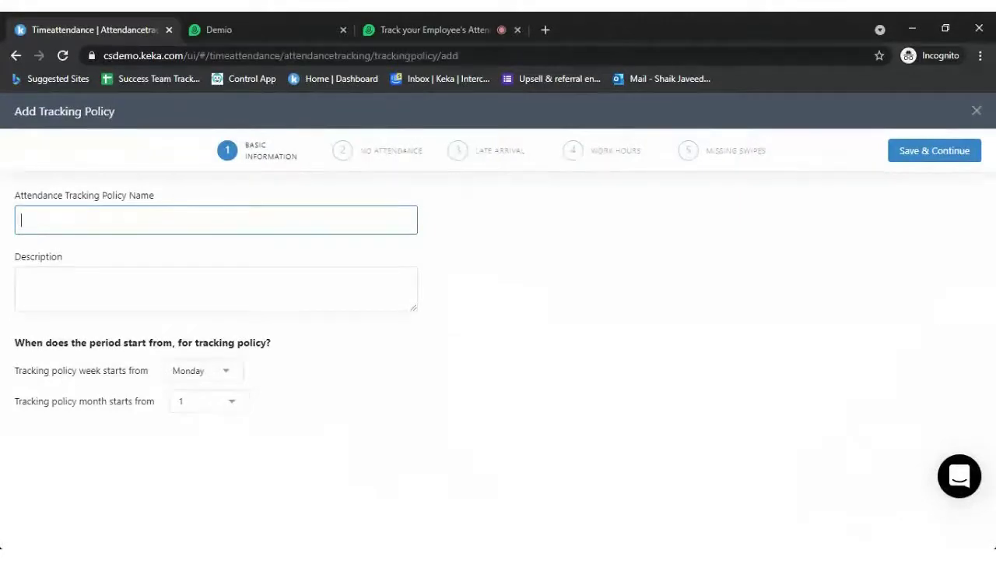
text(Webinar)
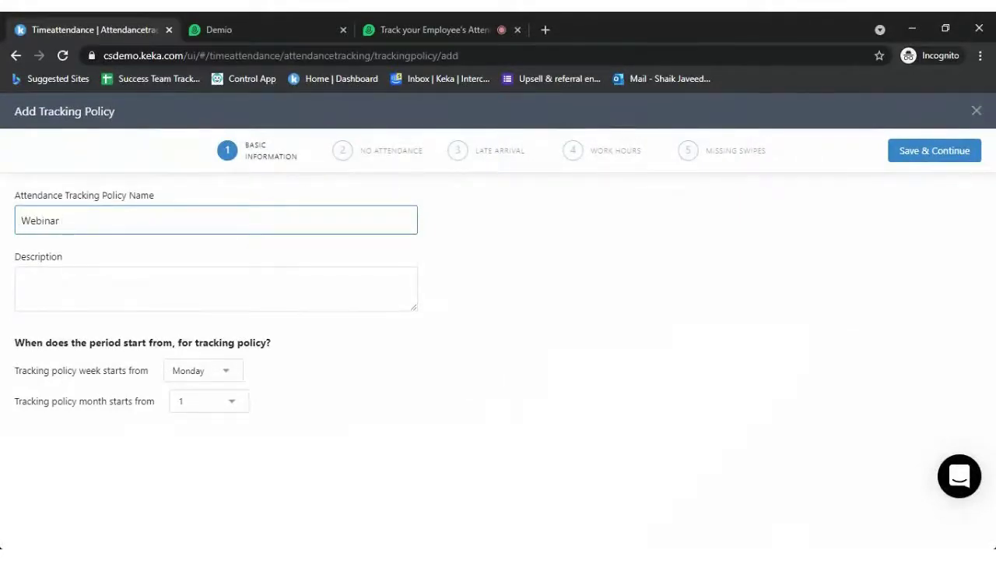
text( Tracking policyu)
key(BackSpace)
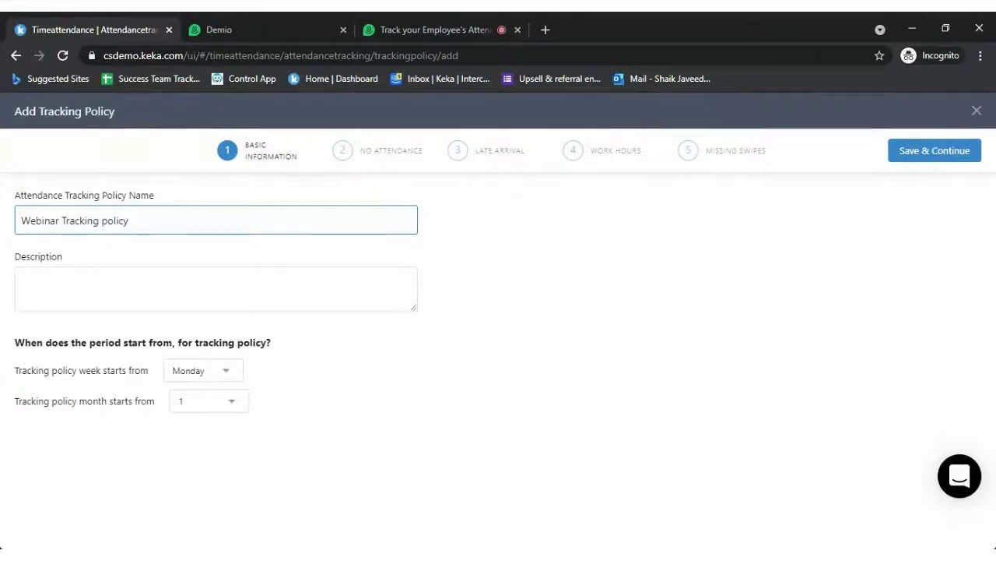
Copy the policy name "Webinar Tracking policy" into the policy's description.
key(ctrl+a)
key(ctrl+c)
key(Tab)
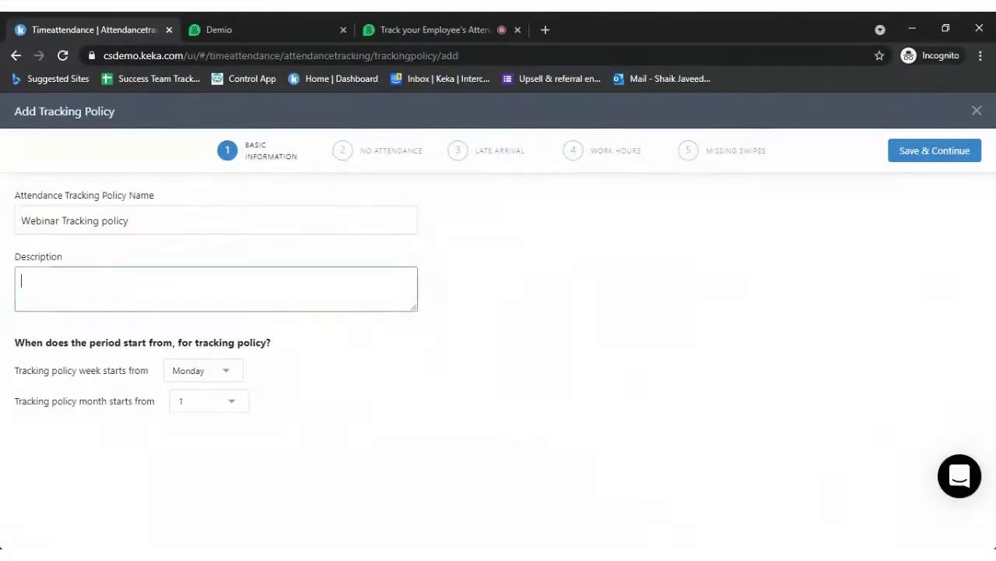
key(ctrl+v)
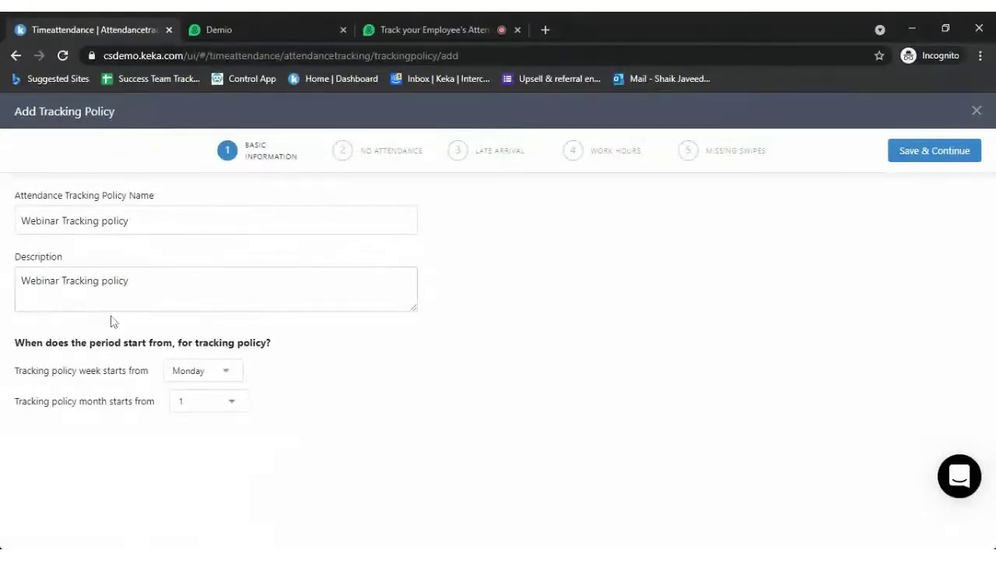
Examine the weekday options for the start of the tracking policy week, leaving Monday selected.
scroll(113, 321, up, 5)
scroll(113, 321, left, 1)
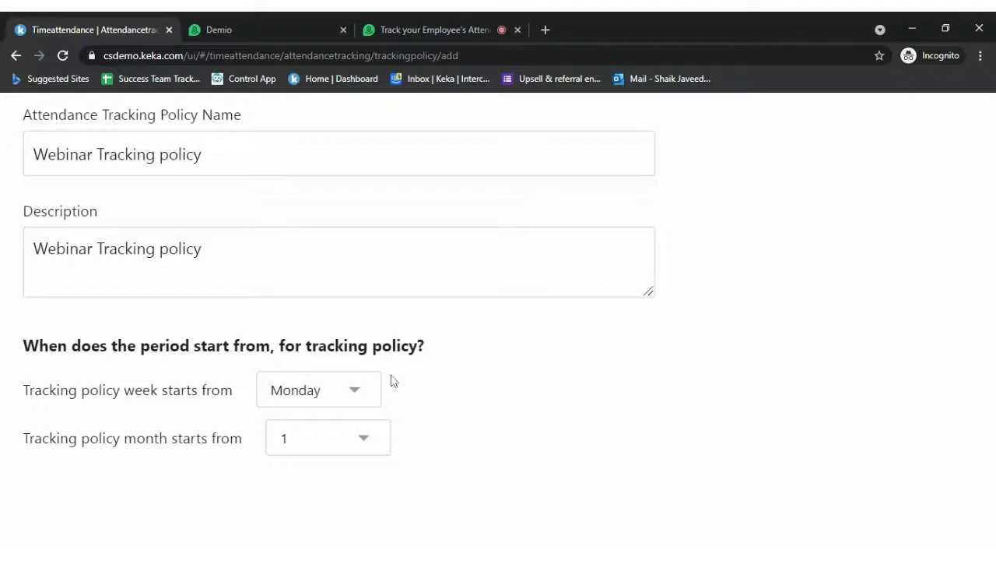
click(321, 396)
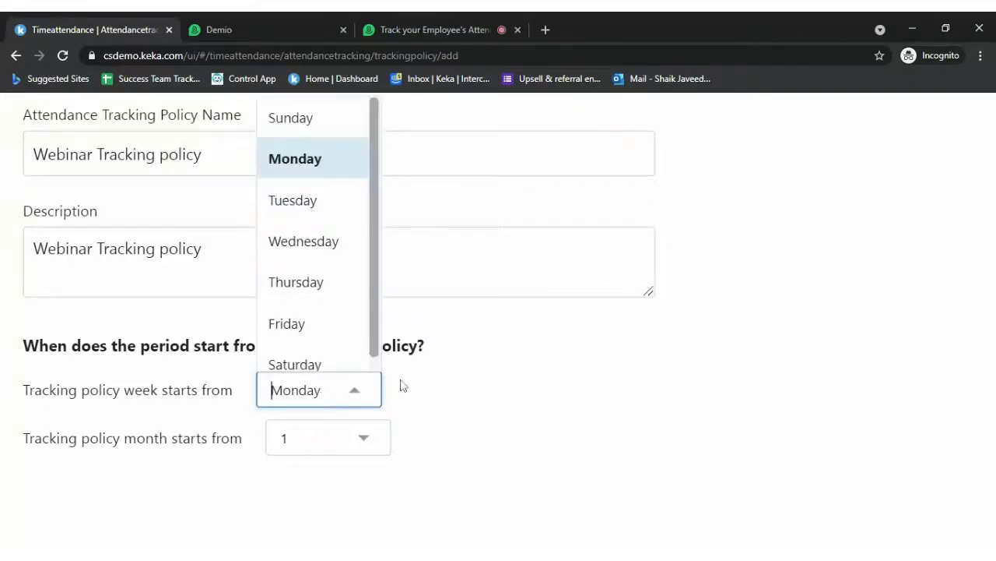
click(398, 384)
click(329, 396)
click(395, 382)
click(360, 387)
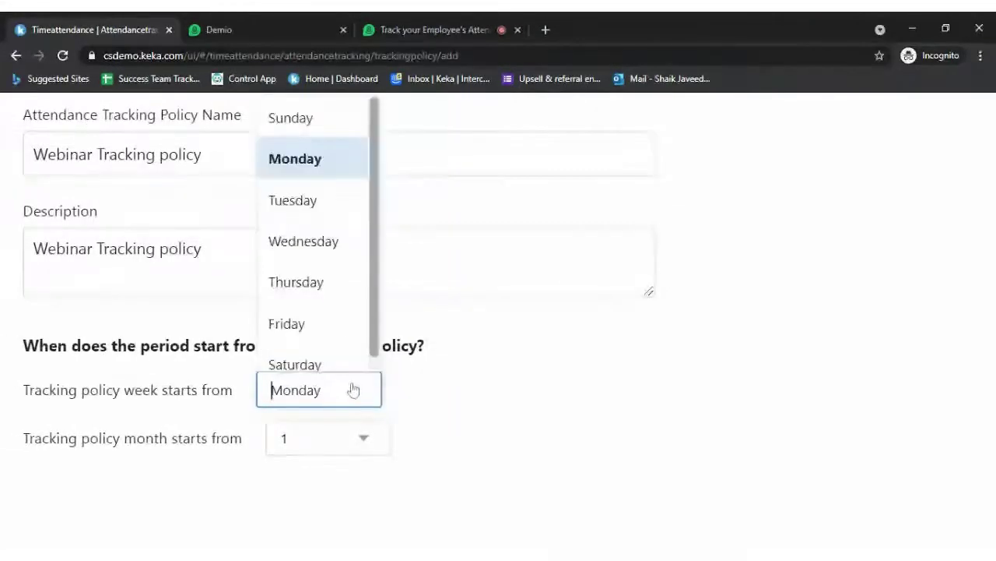
click(490, 381)
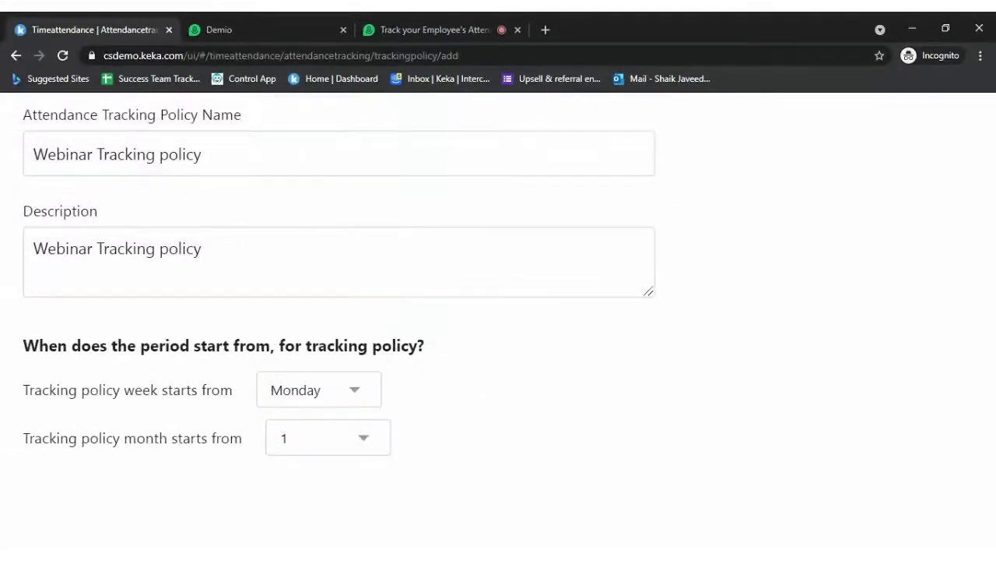
Examine the day options for the start of the tracking policy month.
scroll(119, 472, down, 2)
click(374, 335)
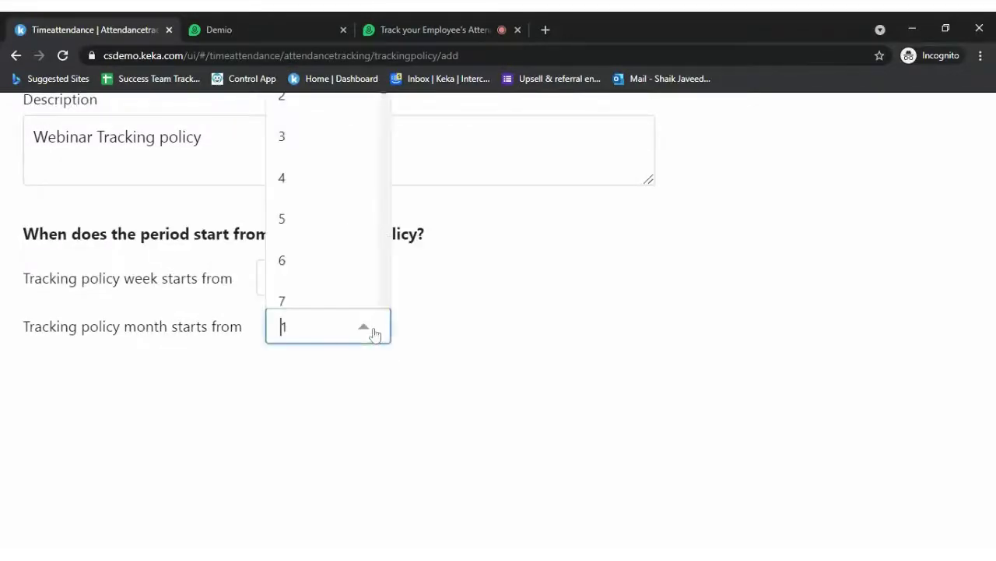
scroll(498, 364, up, 2)
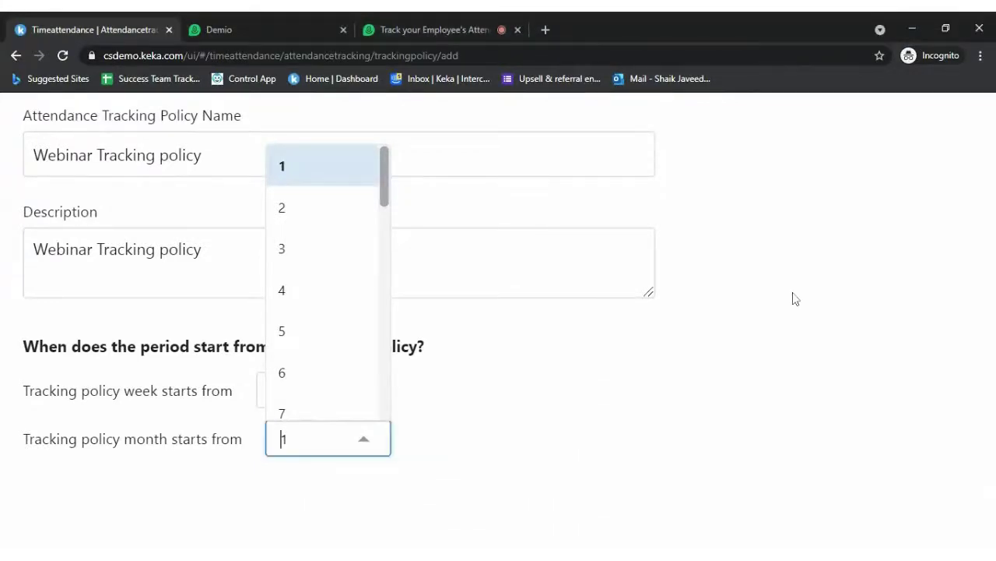
Switch to the Demio webinar to check the chat, and return to the enlarged Keka tracking policy form.
click(430, 28)
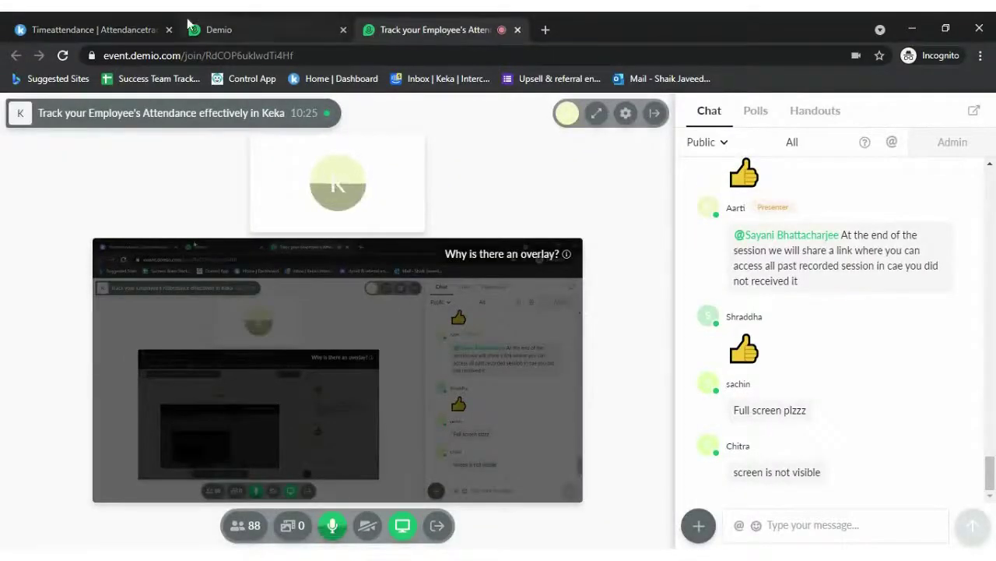
click(127, 31)
click(602, 414)
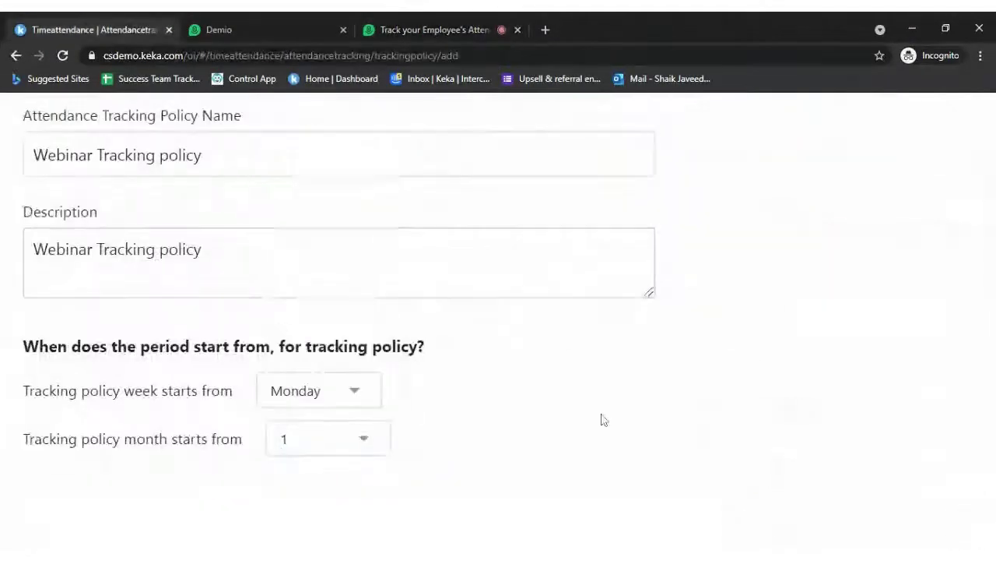
scroll(602, 414, up, 3)
scroll(534, 444, left, 3)
scroll(536, 449, down, 5)
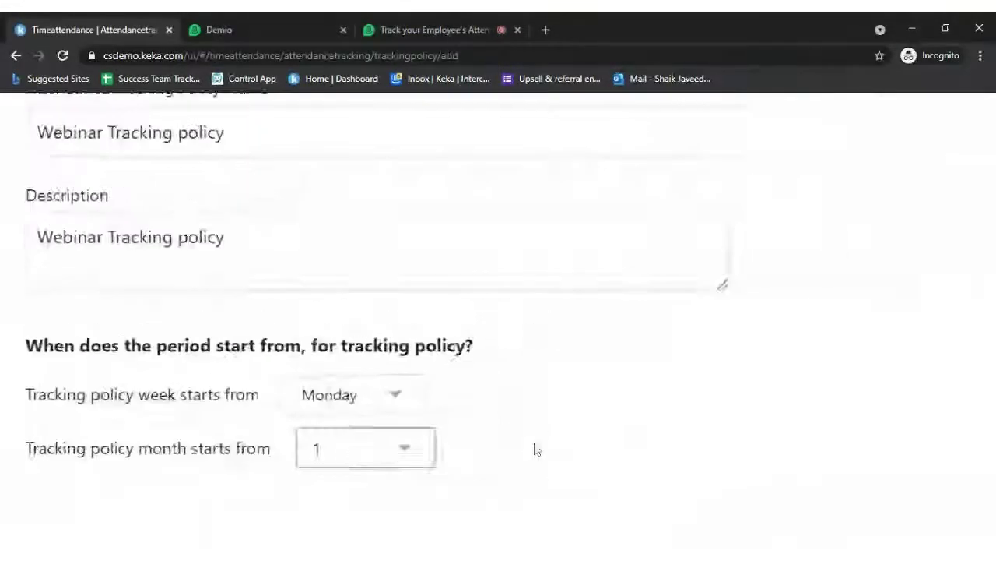
Read the attendees' messages in the Demio webinar, hiding and reshowing the chat, and return to the Keka policy form.
click(444, 31)
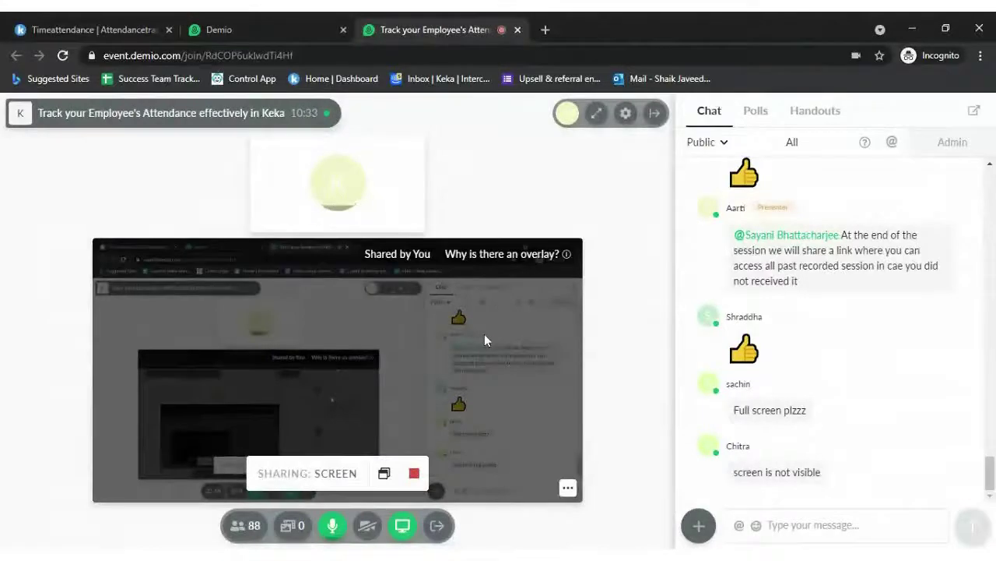
click(656, 115)
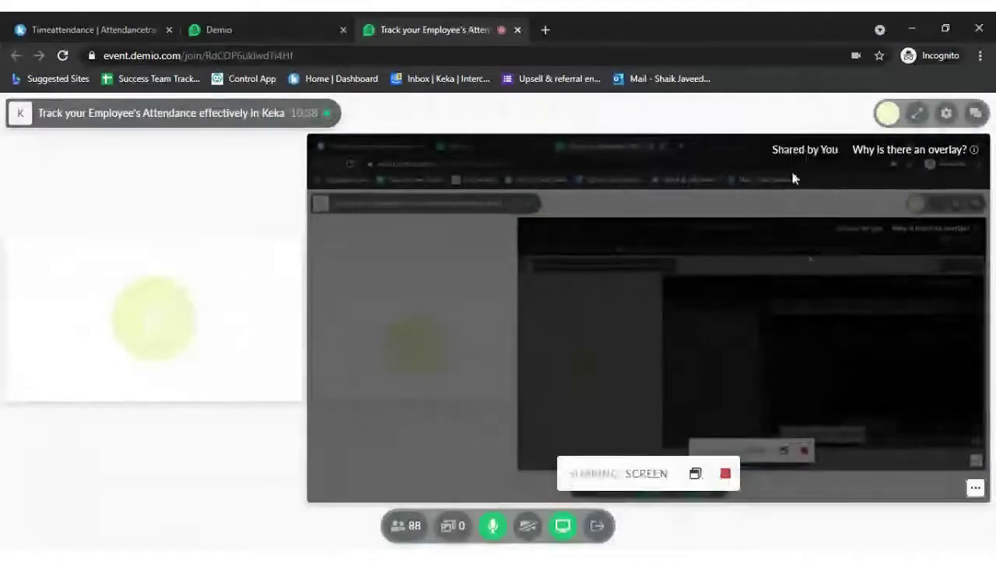
click(976, 113)
mouse_move(875, 355)
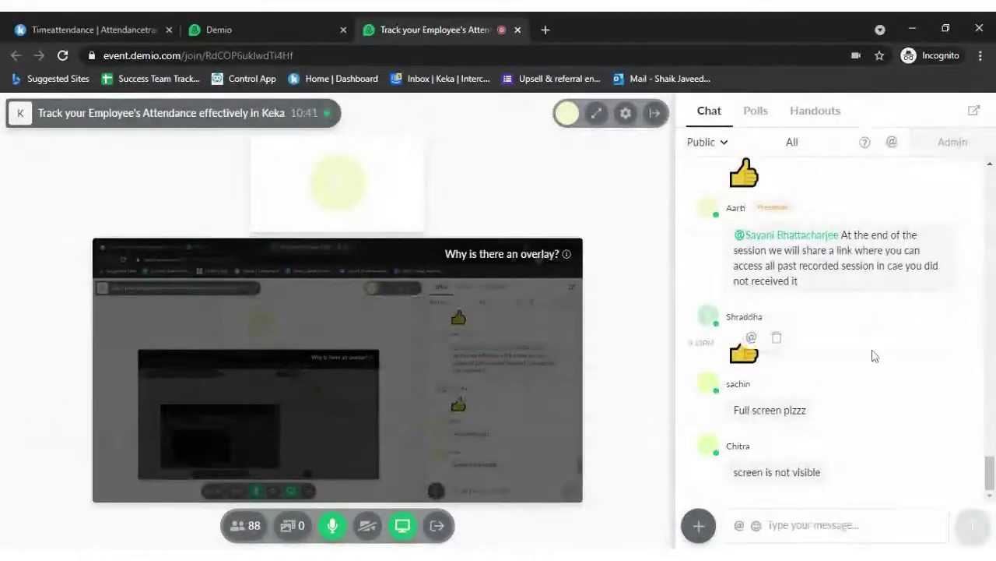
scroll(874, 355, up, 5)
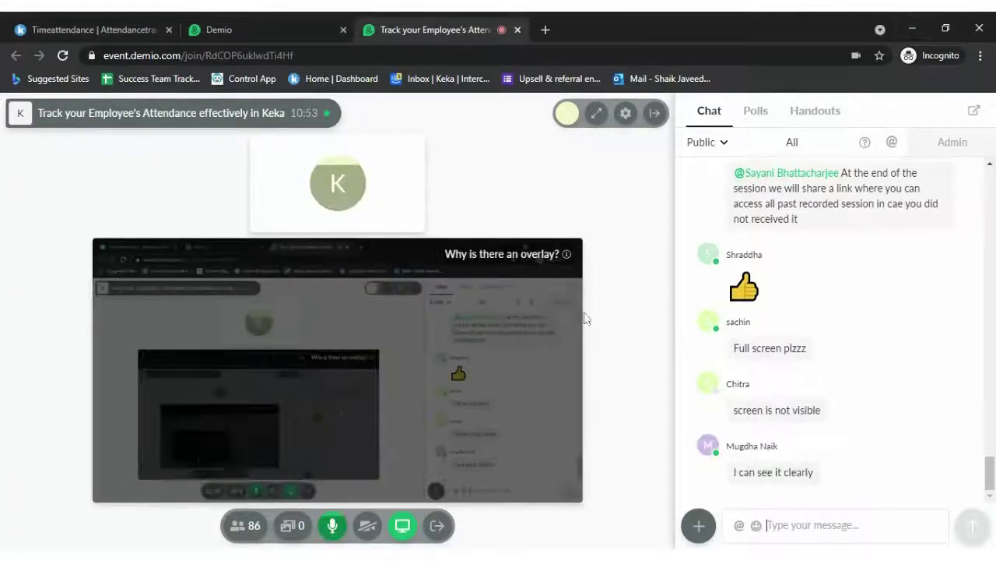
click(115, 25)
scroll(478, 351, up, 1)
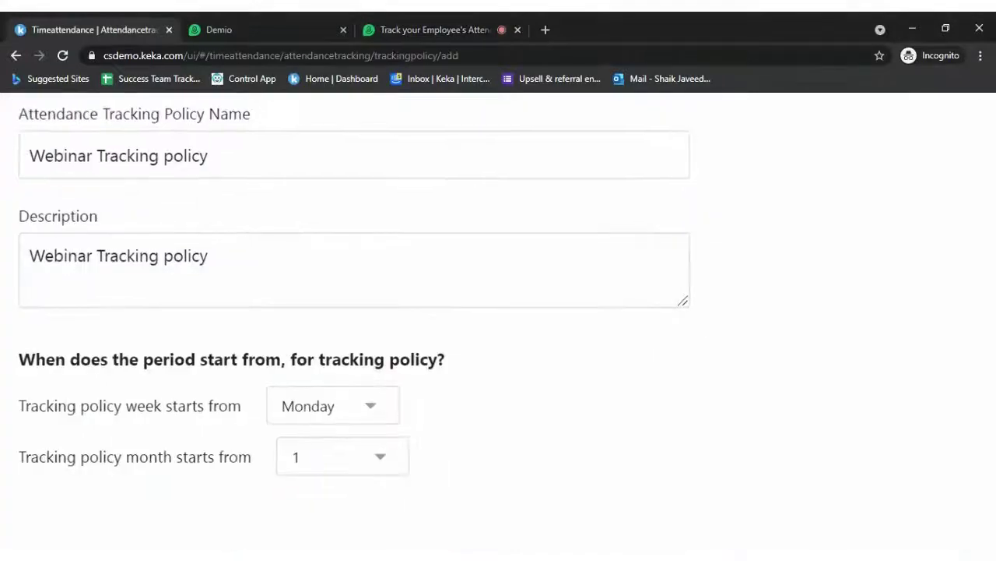
scroll(267, 392, left, 1)
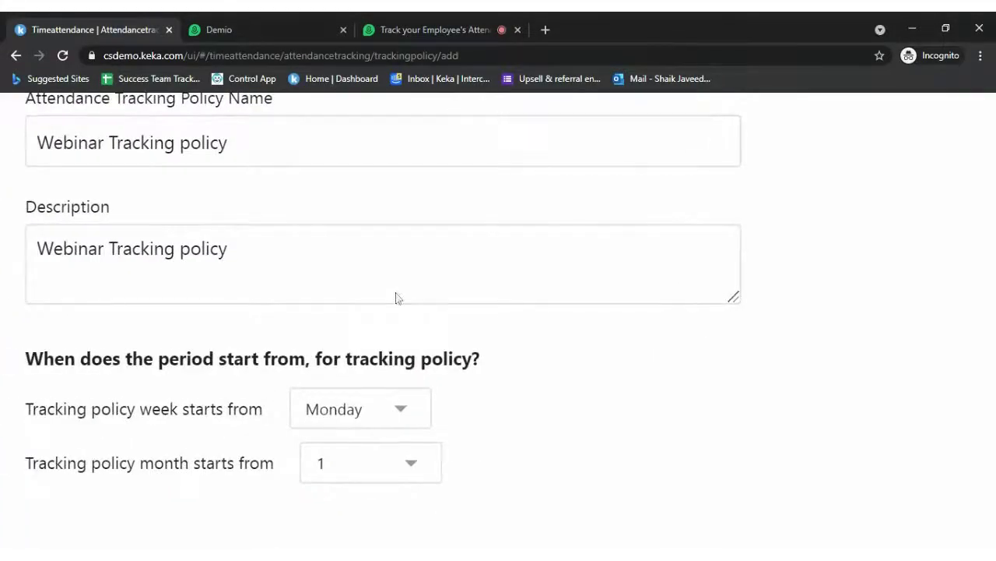
Check the Demio webinar chat once more and return to the Keka form's week and month start settings.
click(415, 30)
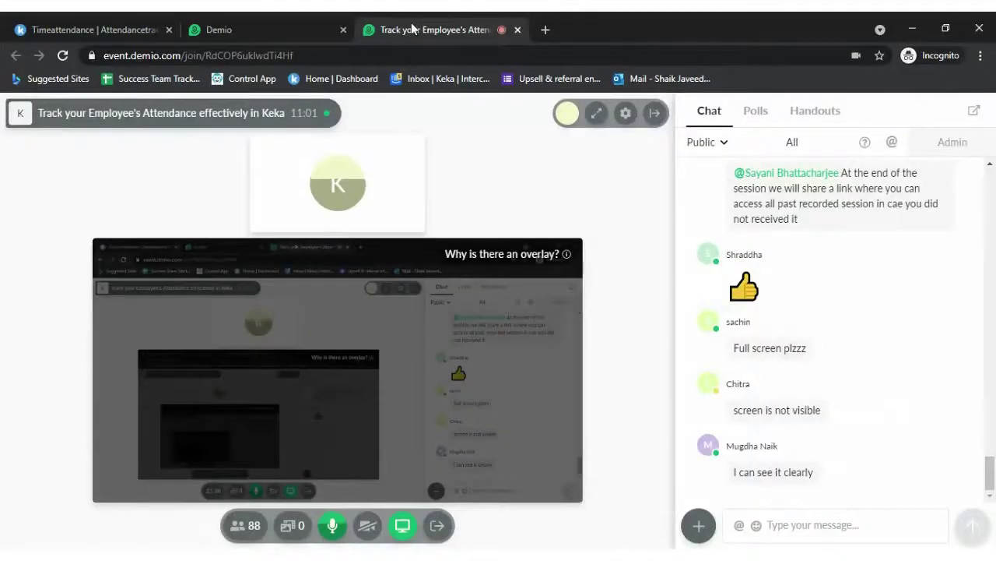
click(126, 29)
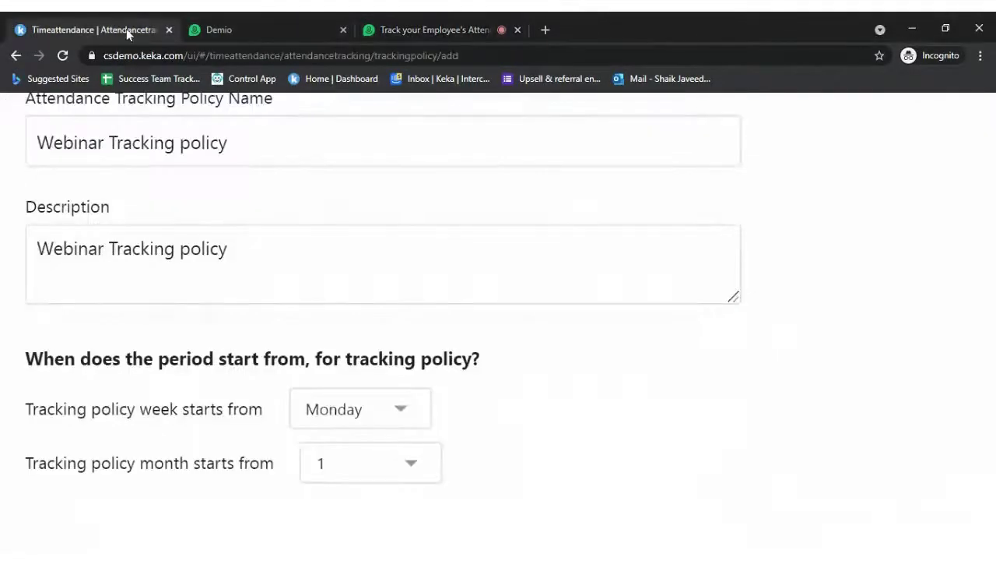
click(457, 238)
scroll(446, 270, up, 2)
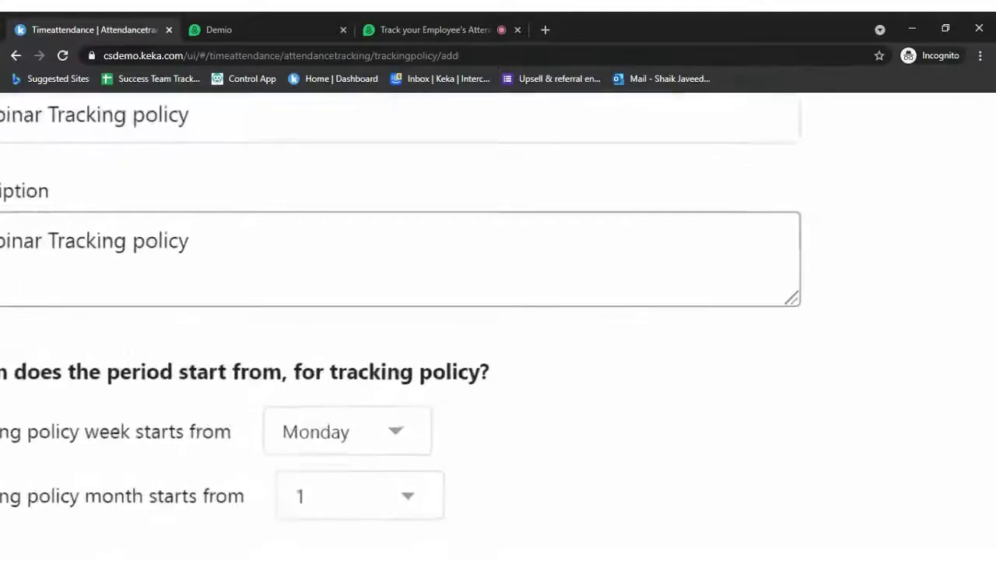
scroll(434, 350, down, 3)
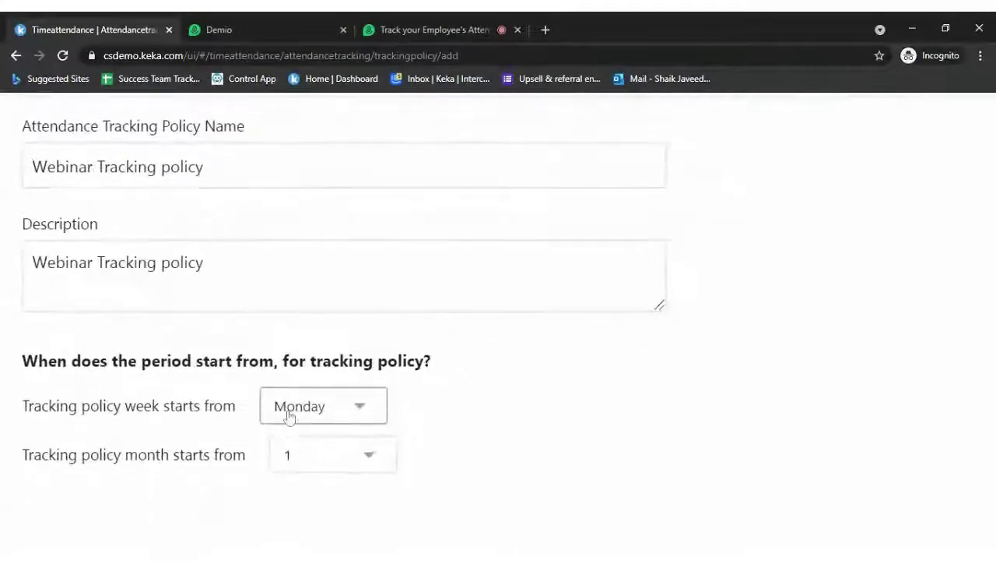
Review the basic information form and examine the week start and month start options for the tracking policy.
scroll(290, 418, down, 1)
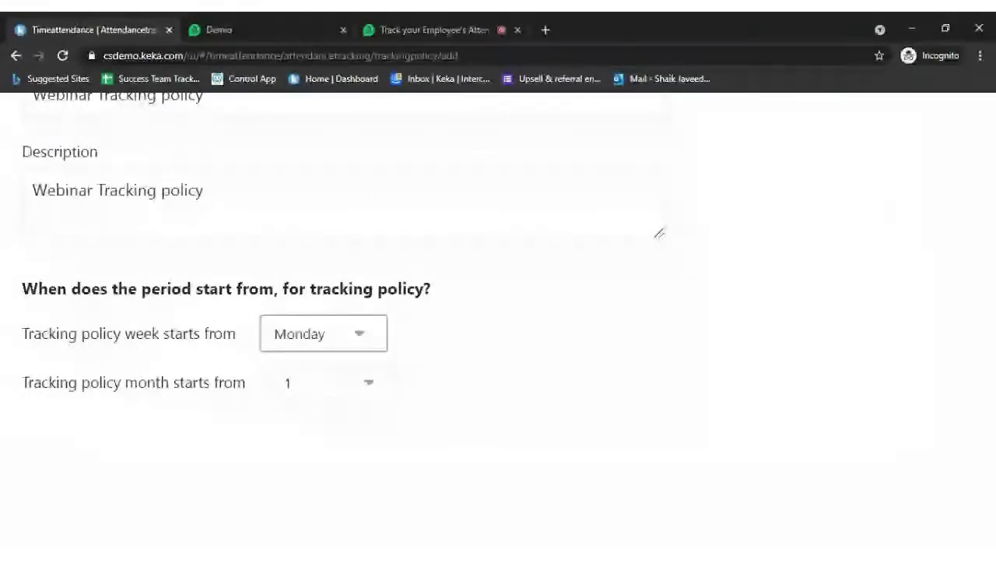
scroll(498, 319, up, 1)
scroll(333, 401, up, 2)
scroll(333, 401, down, 2)
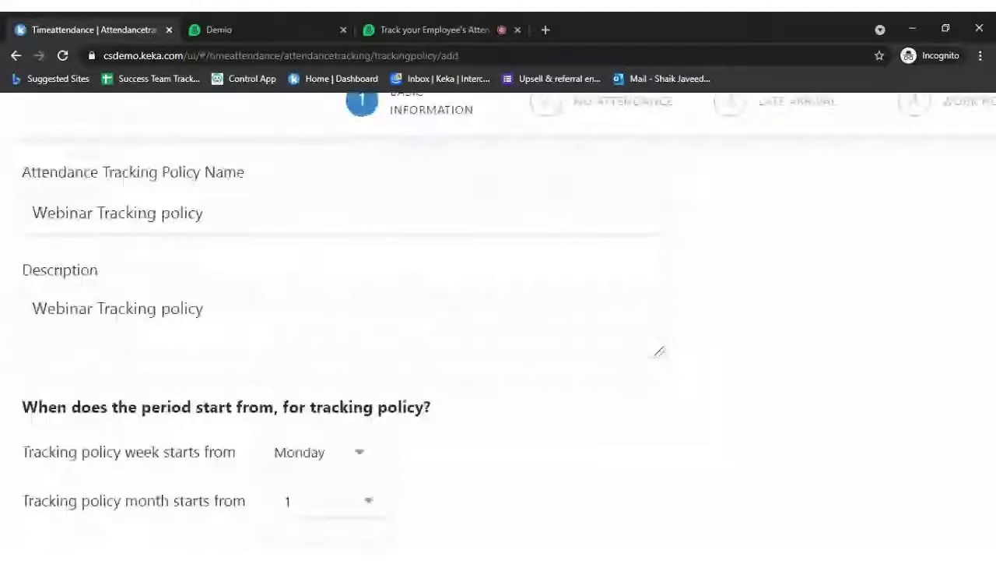
click(334, 396)
click(512, 400)
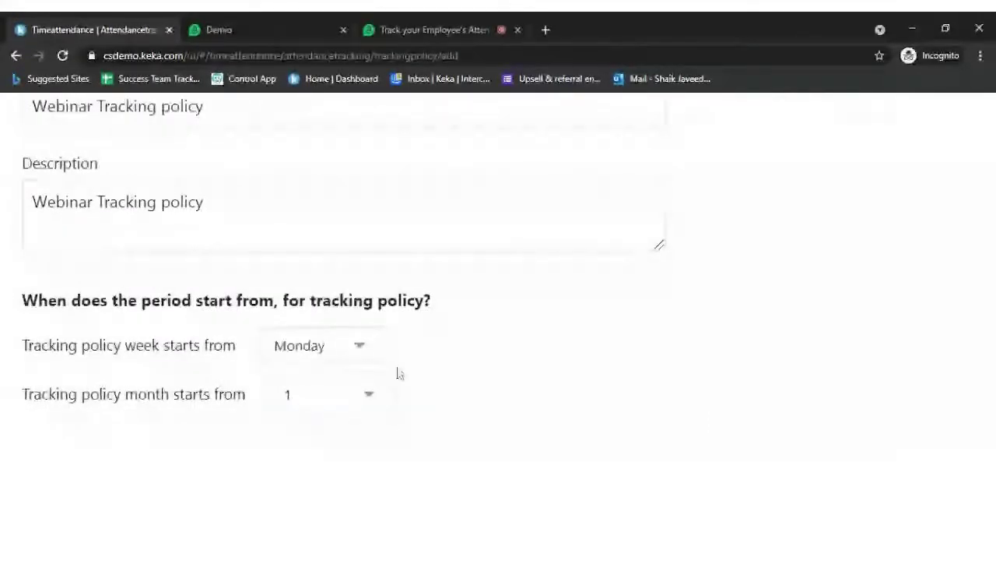
click(370, 352)
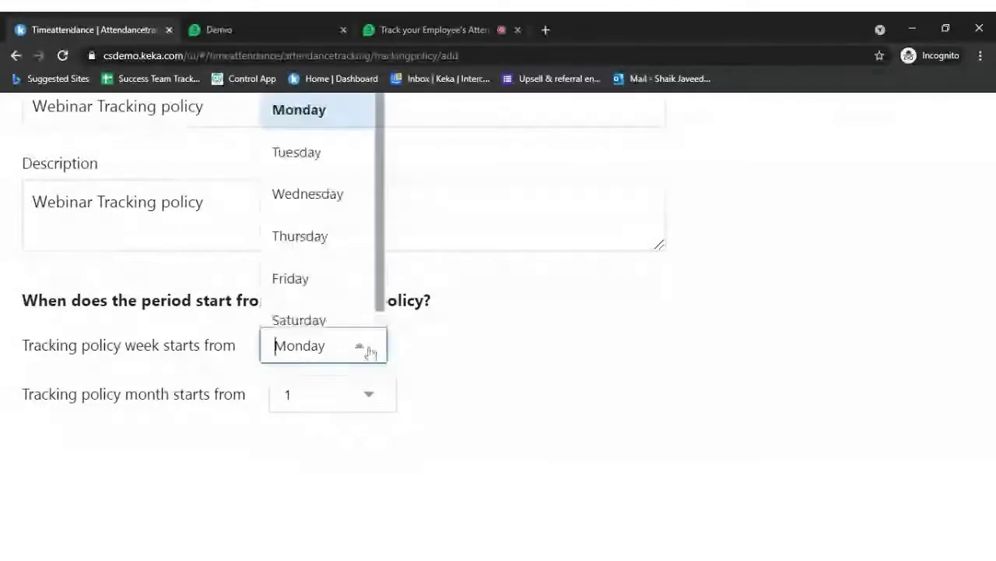
click(371, 352)
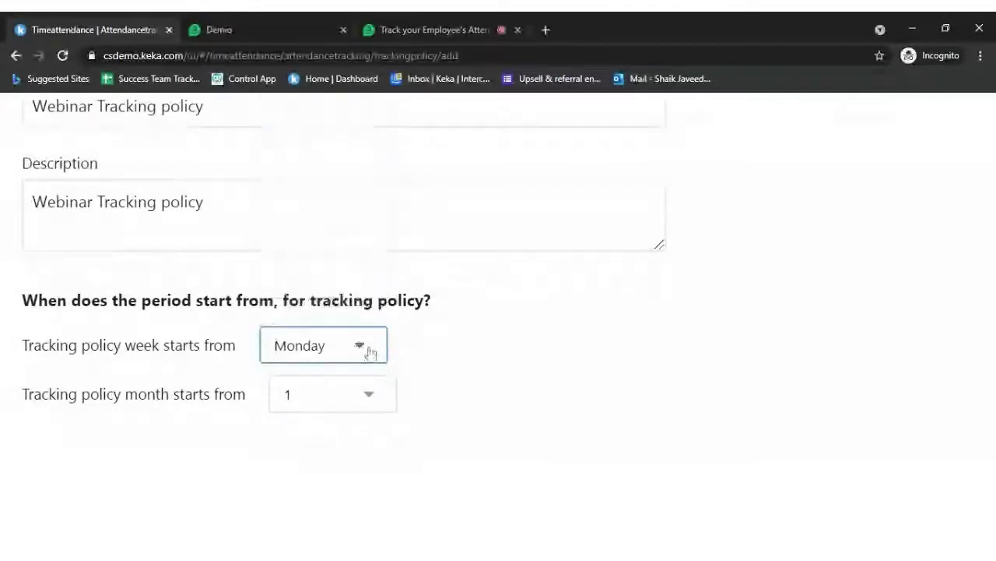
click(351, 403)
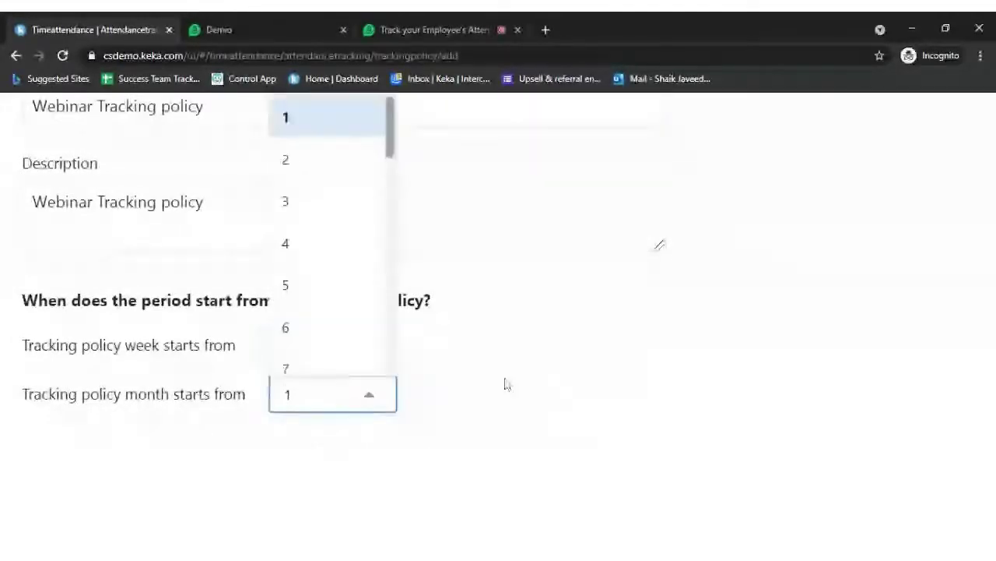
Save the policy's basic information with the week starting Monday and the month starting on day 1, and continue to No Attendance.
scroll(638, 374, up, 2)
key(ctrl+minus)
key(ctrl+minus)
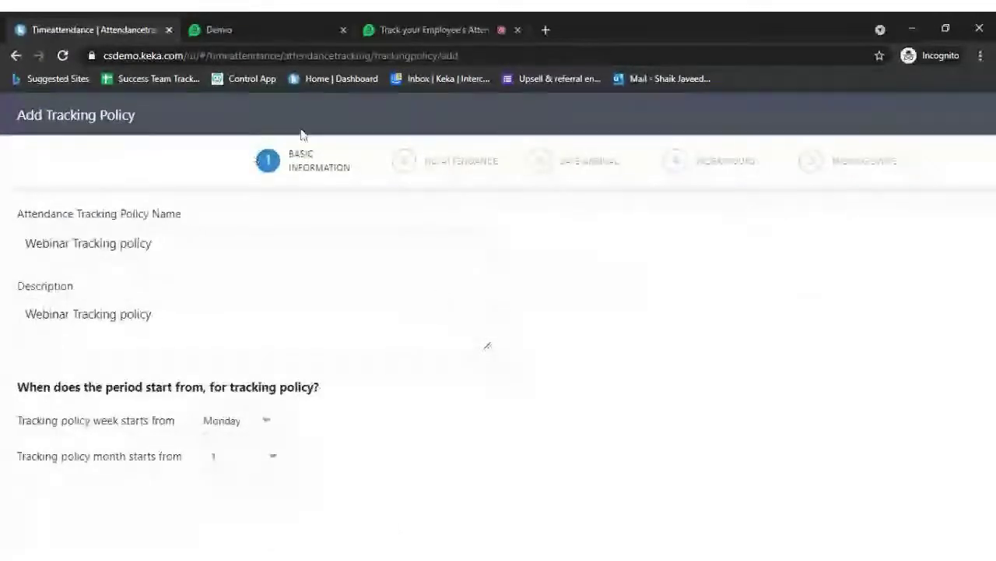
scroll(501, 241, right, 3)
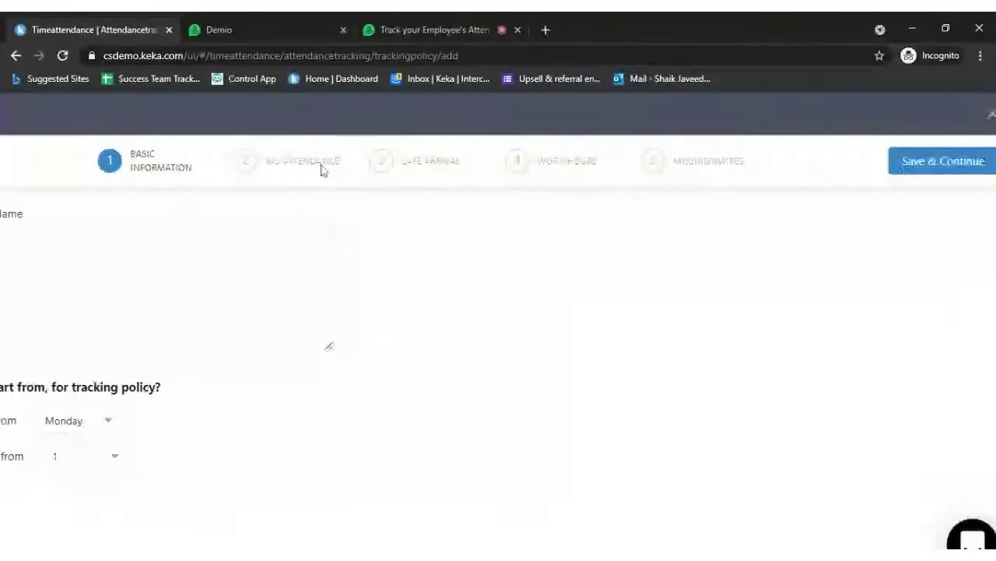
click(938, 167)
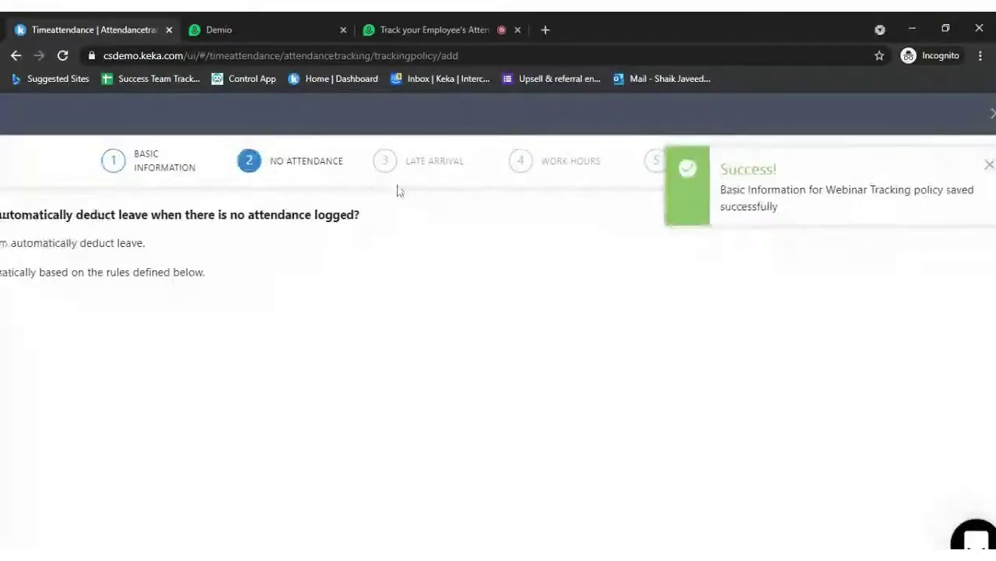
Enlarge the No Attendance page and highlight the question about automatically deducting leave when no attendance is logged.
scroll(400, 190, up, 3)
scroll(401, 191, left, 3)
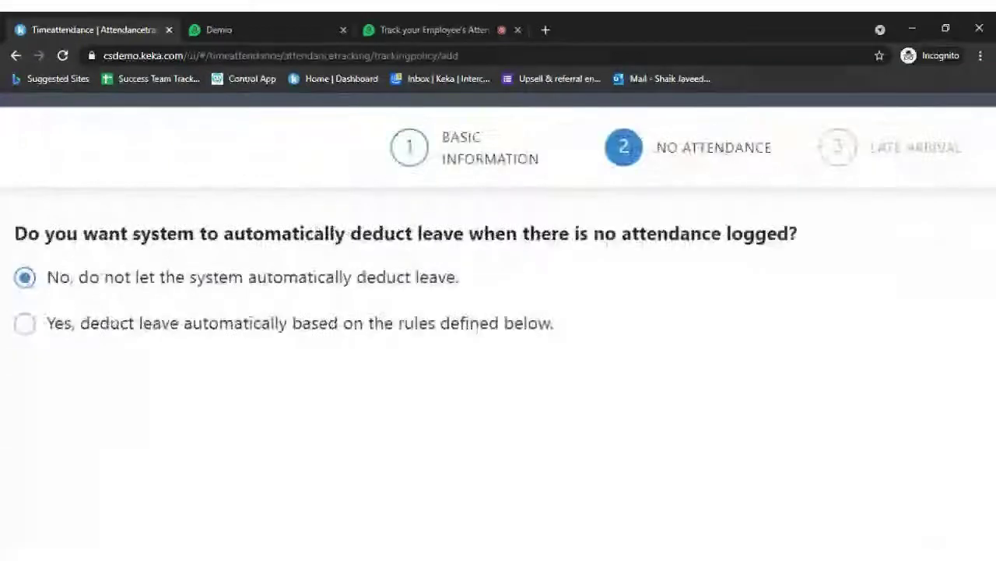
scroll(360, 195, up, 2)
scroll(361, 196, left, 2)
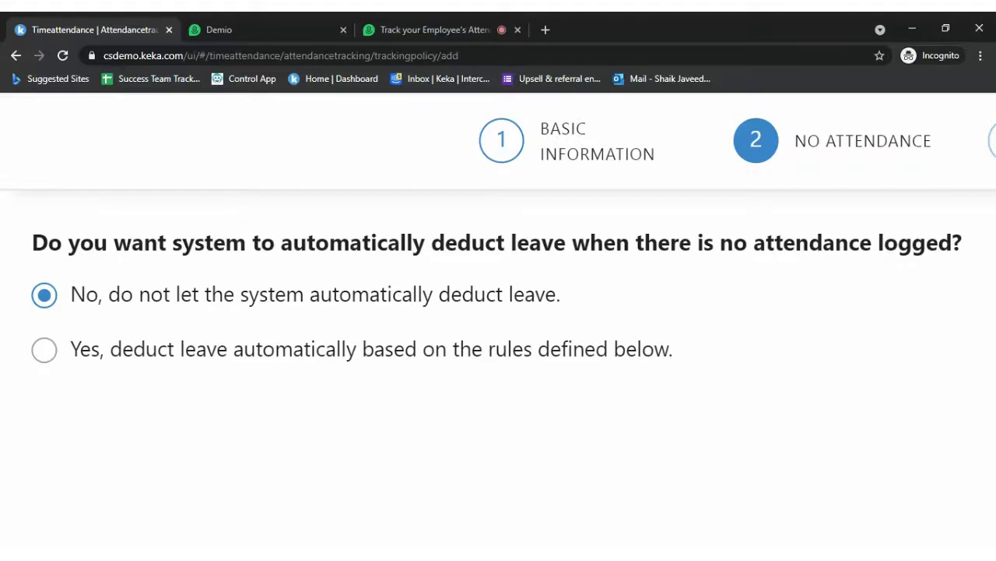
drag(107, 242, 970, 260)
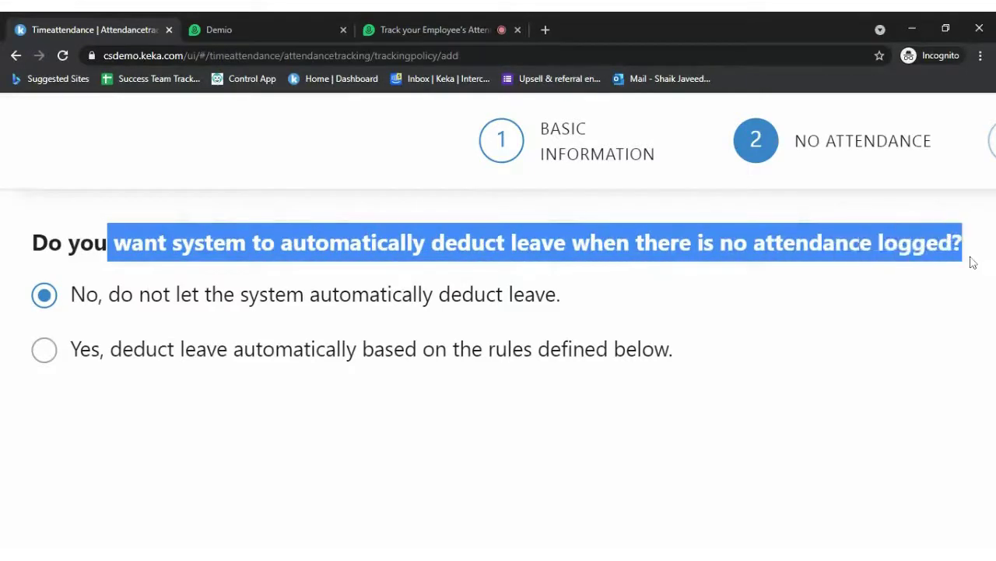
click(691, 298)
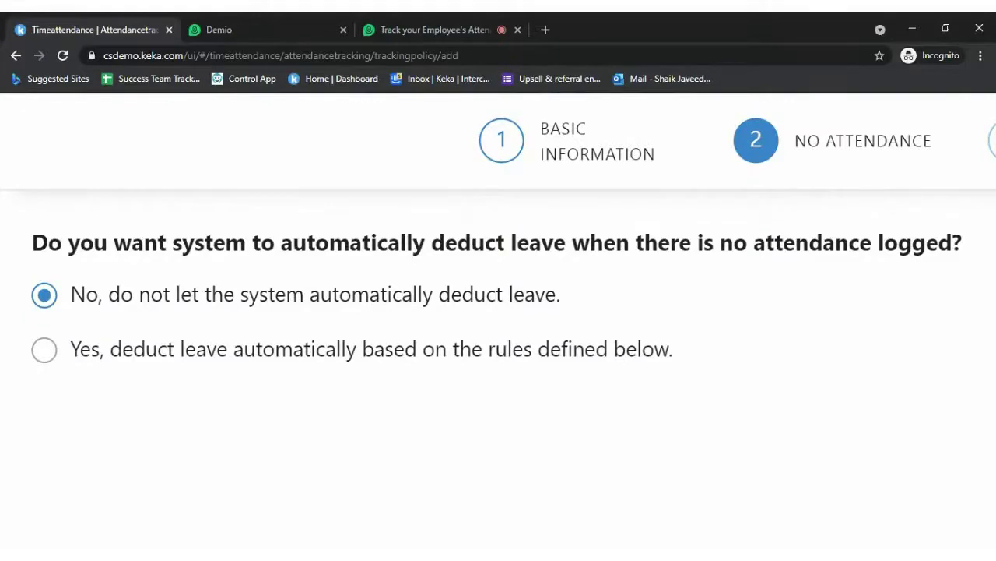
Enable automatic leave deduction based on defined rules for no attendance, and look over the rules for holidays and week offs.
click(74, 364)
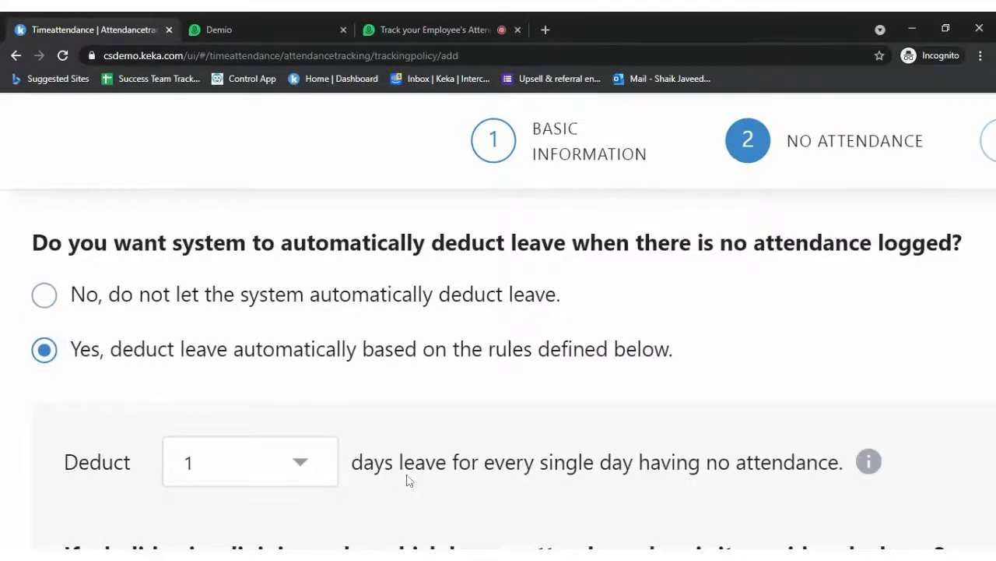
scroll(407, 478, down, 2)
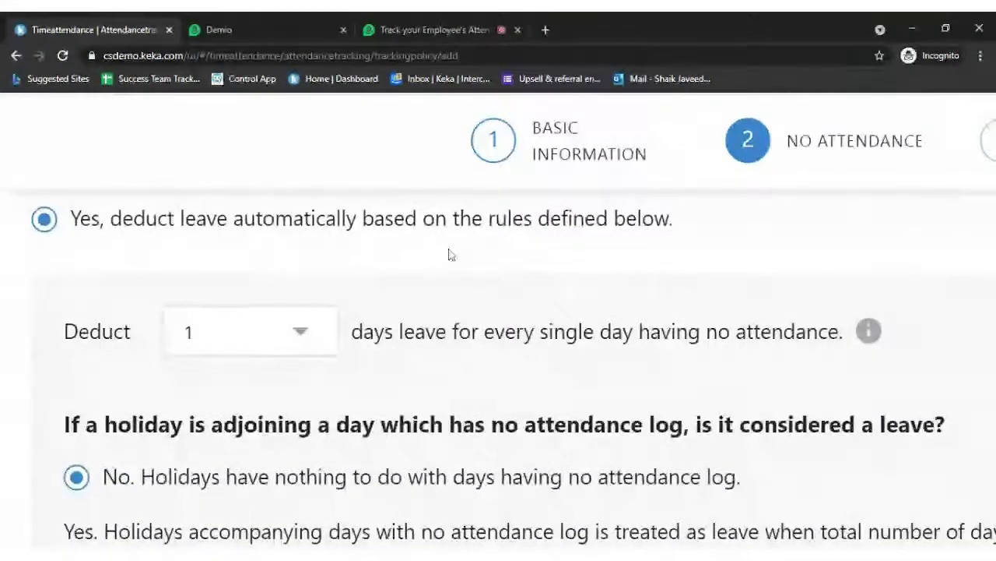
scroll(575, 249, down, 2)
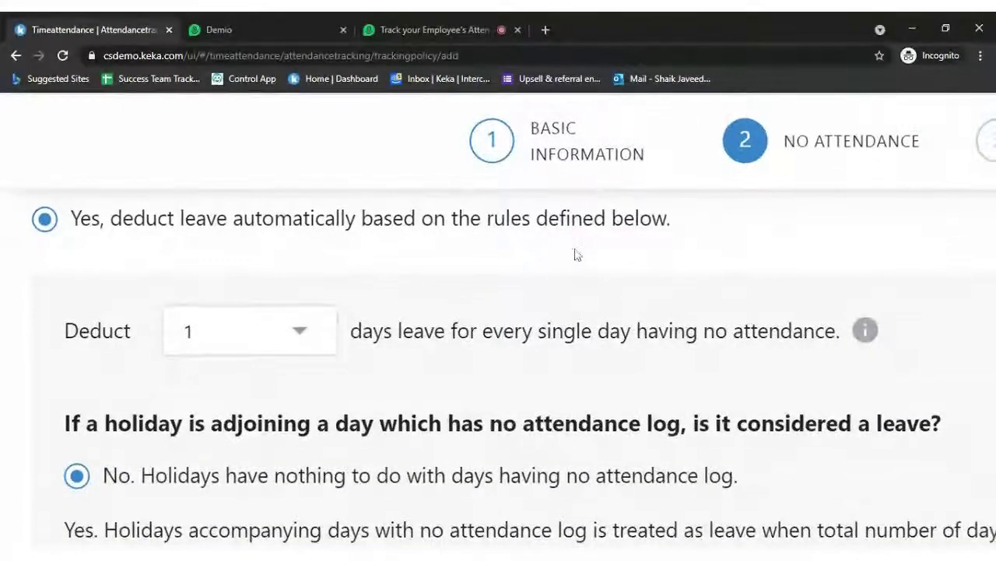
scroll(576, 249, down, 1)
scroll(576, 254, down, 1)
scroll(574, 256, down, 3)
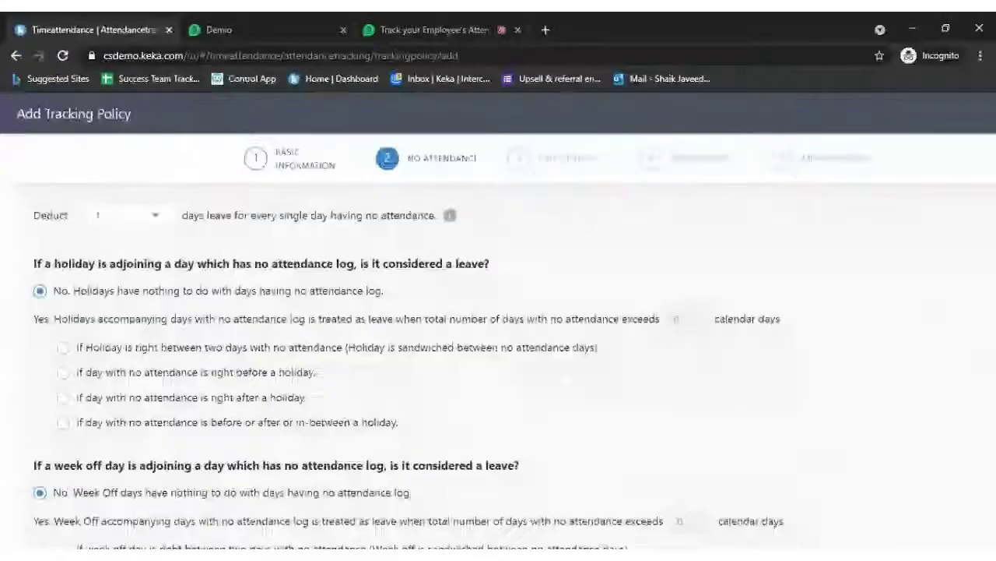
scroll(571, 297, up, 1)
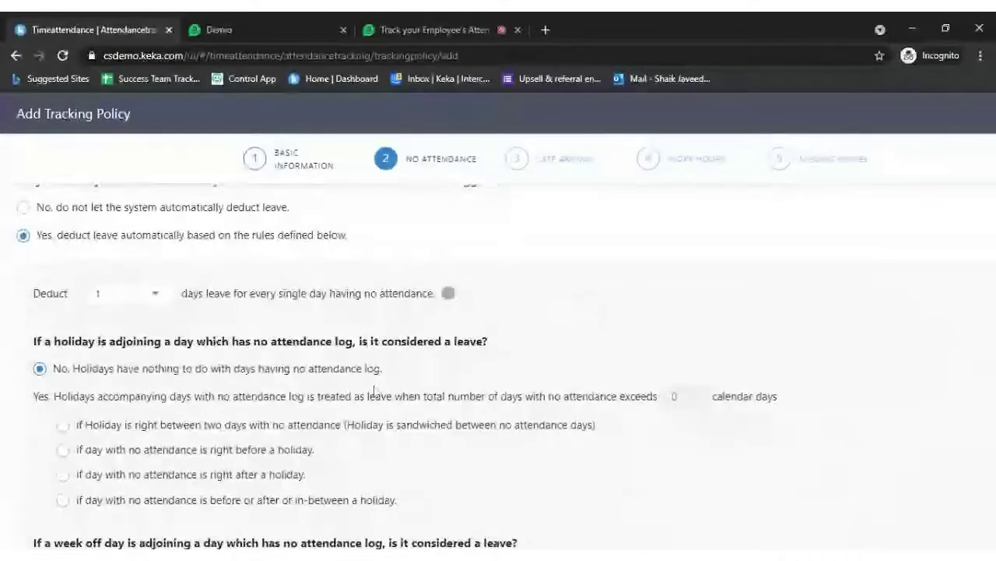
scroll(234, 281, down, 1)
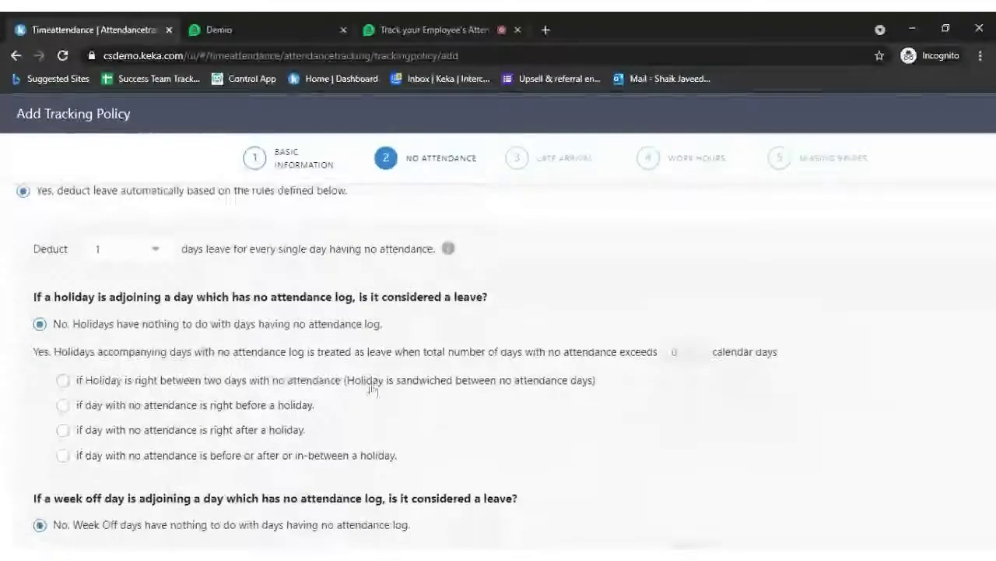
Try 0, 0.25 and 0.5 days as the leave deduction per day without attendance, and set it back to 1.
click(148, 254)
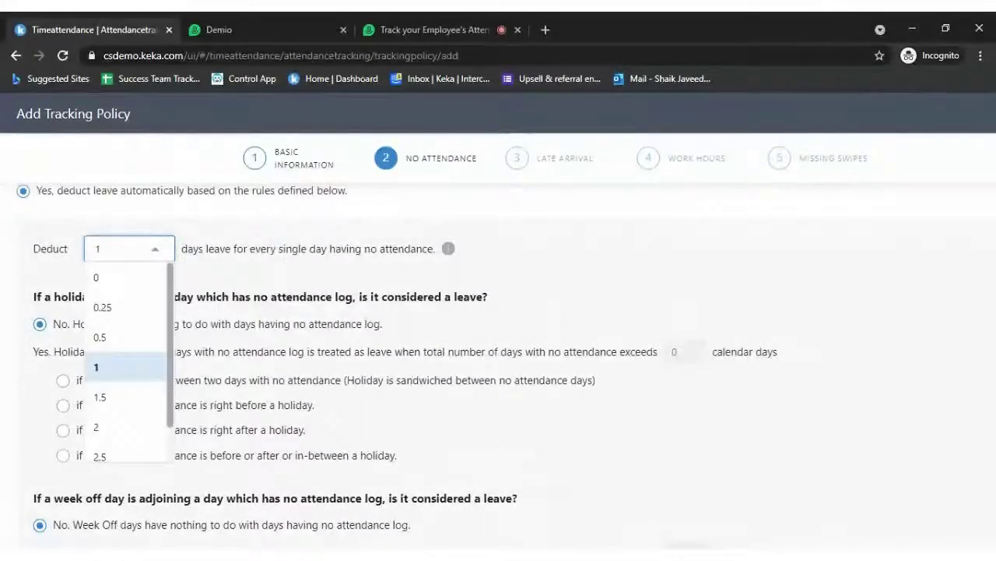
click(327, 264)
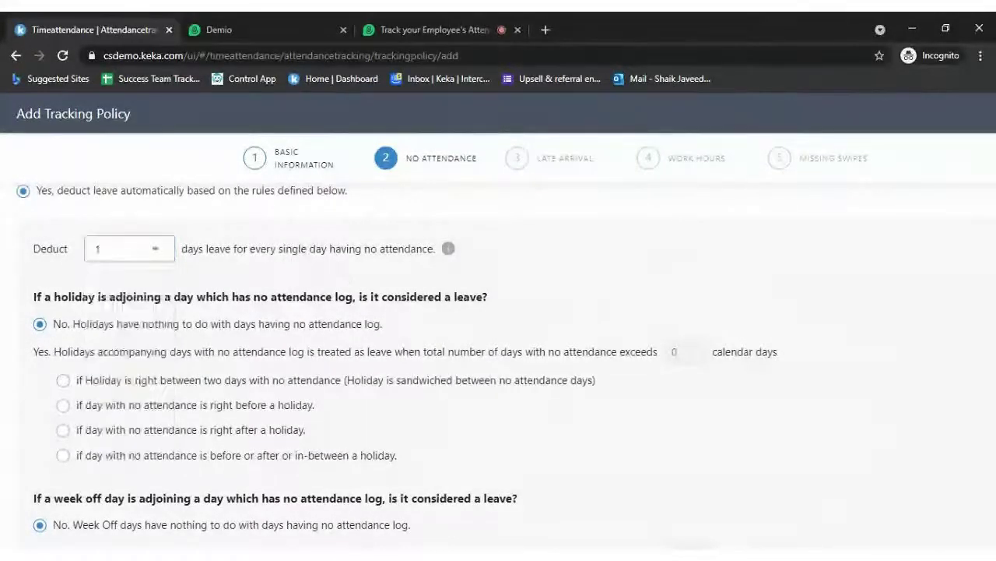
click(144, 248)
click(106, 278)
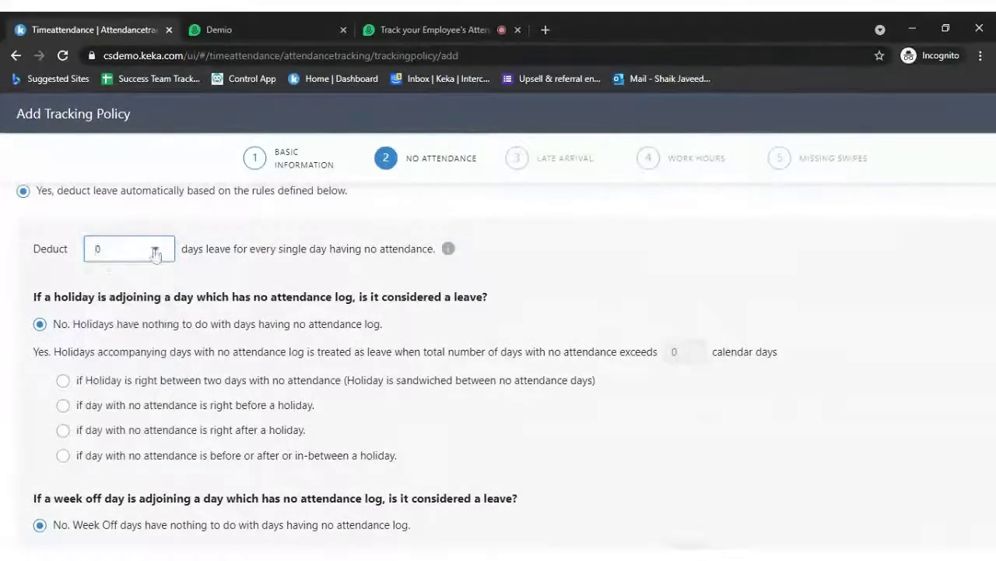
click(157, 251)
click(117, 307)
click(155, 259)
click(122, 338)
click(146, 258)
click(117, 367)
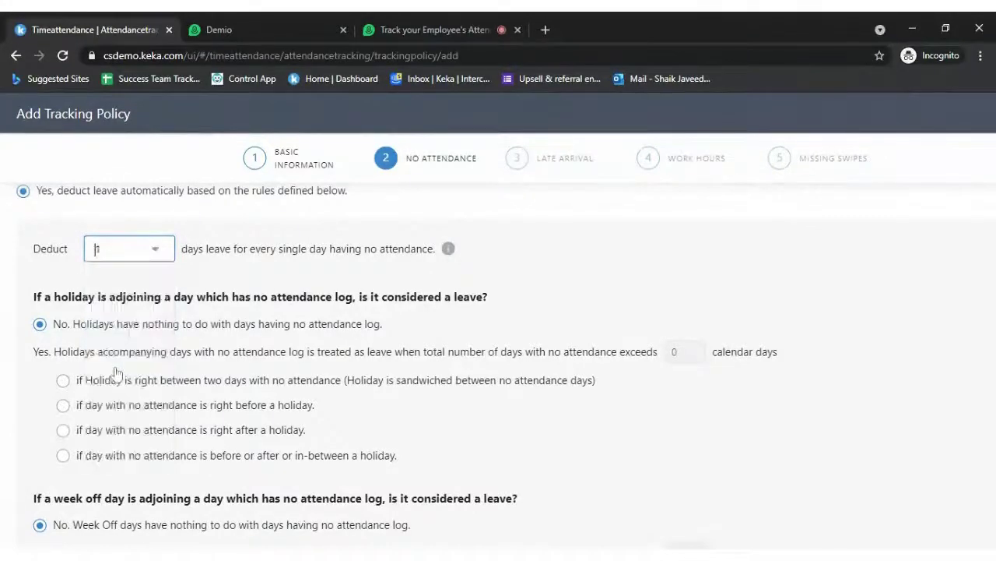
Examine the remaining leave deduction values without changing the selection, and highlight the text of the single-day deduction rule.
click(156, 257)
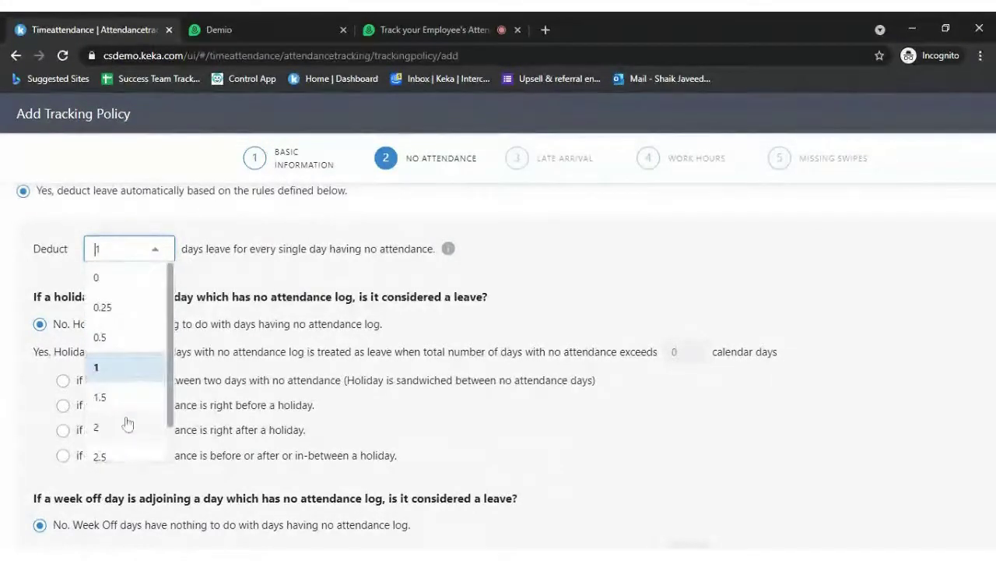
scroll(143, 443, down, 2)
scroll(143, 442, down, 1)
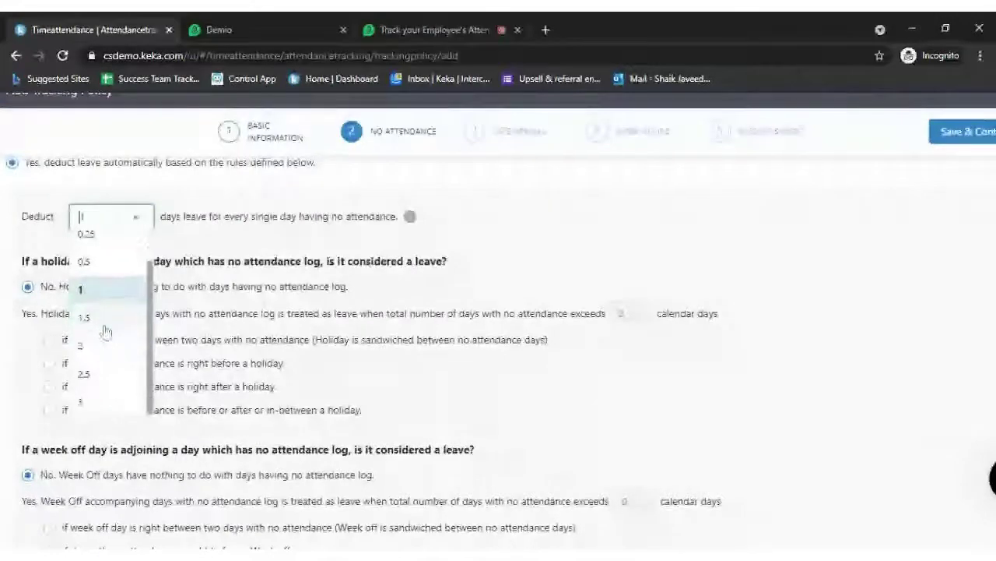
click(208, 211)
click(117, 220)
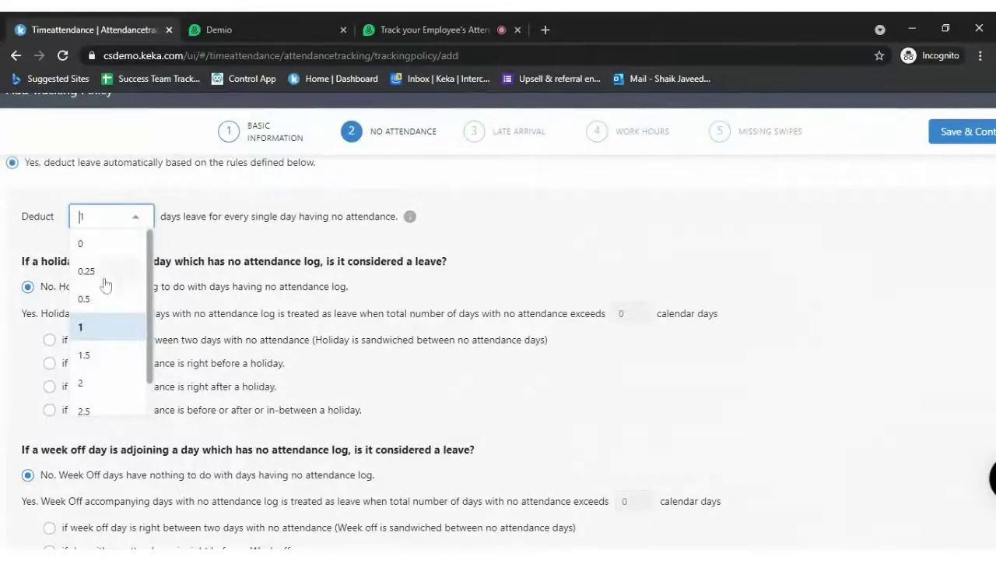
scroll(113, 350, up, 1)
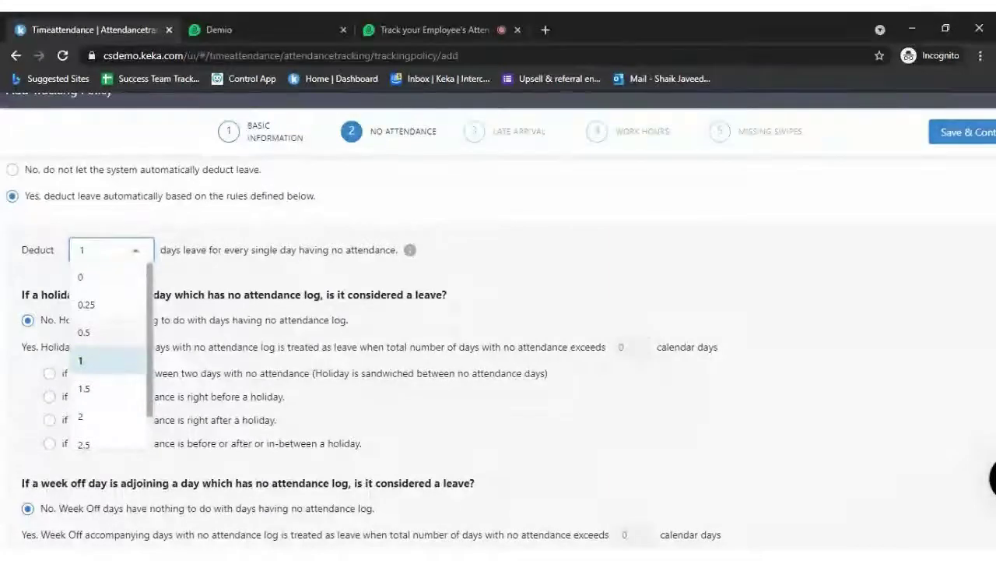
triple_click(265, 250)
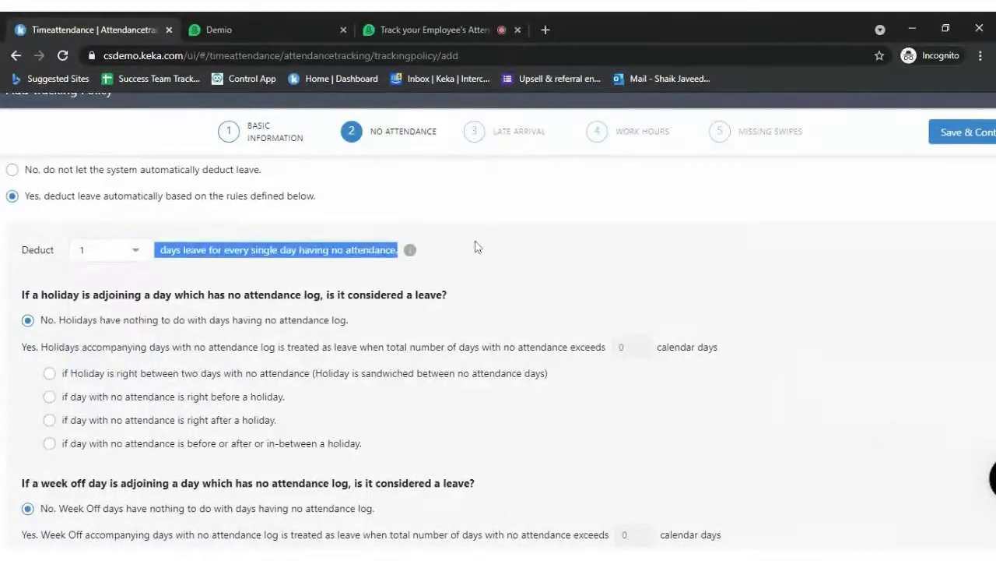
Switch to the Demio webinar to check the chat, and return to the enlarged No Attendance rules in Keka.
click(426, 31)
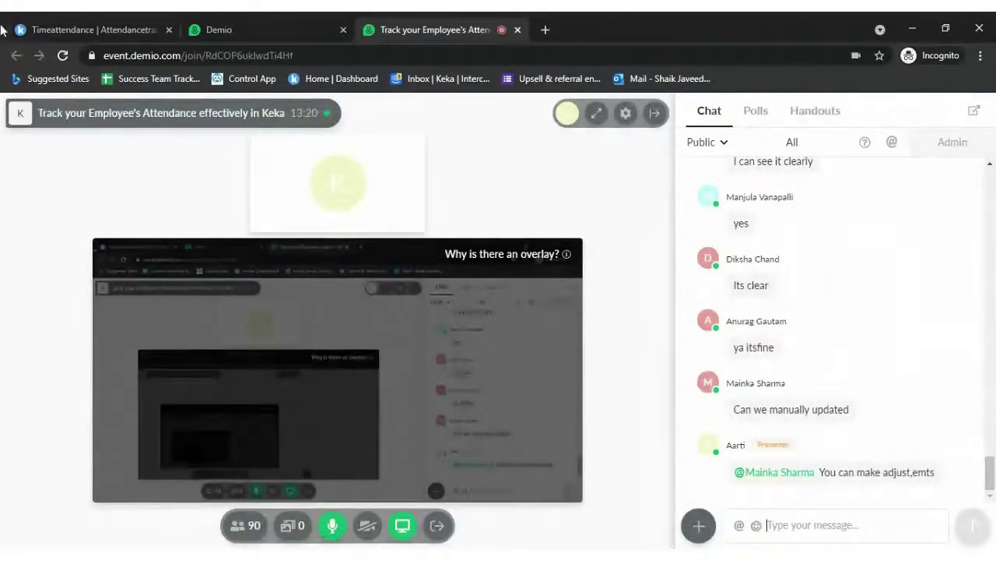
click(67, 31)
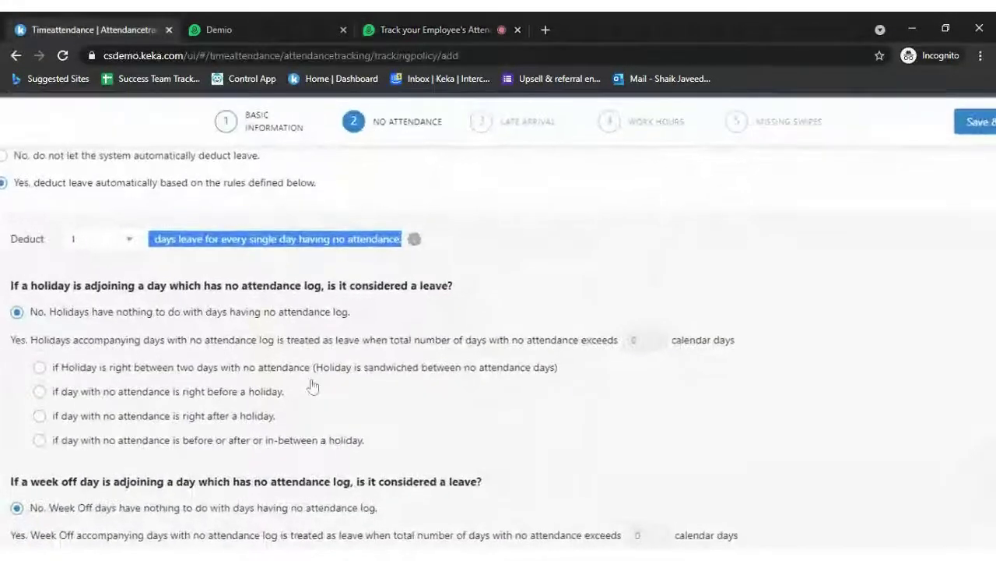
scroll(224, 377, up, 2)
scroll(224, 377, left, 1)
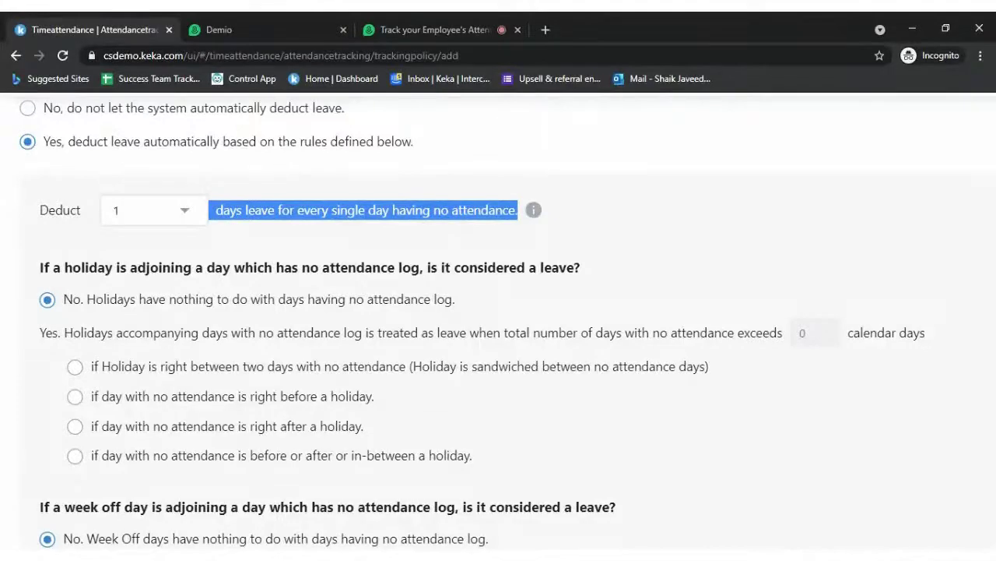
Review the rules for holidays and week offs adjoining a day with no attendance log.
scroll(331, 327, down, 1)
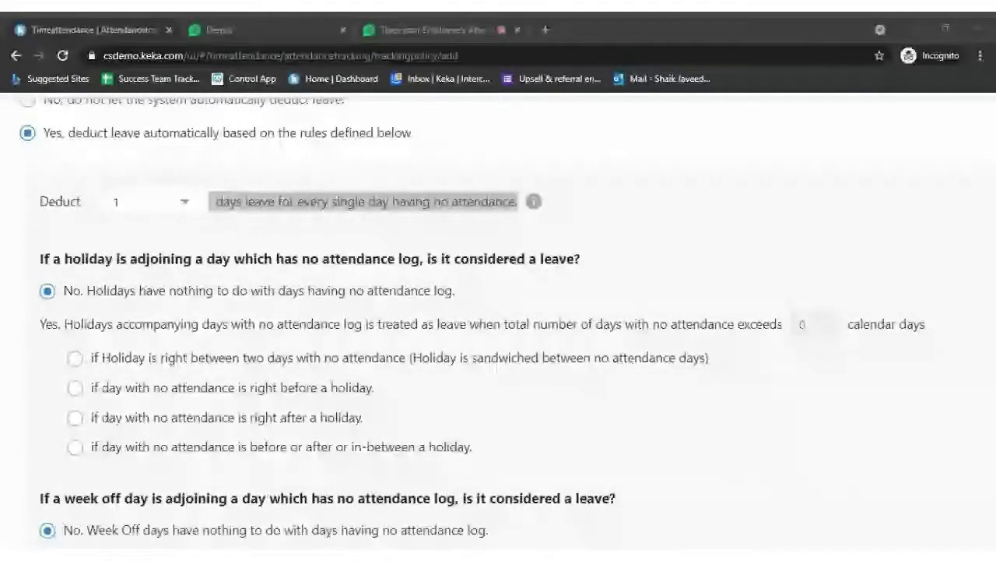
scroll(495, 364, up, 1)
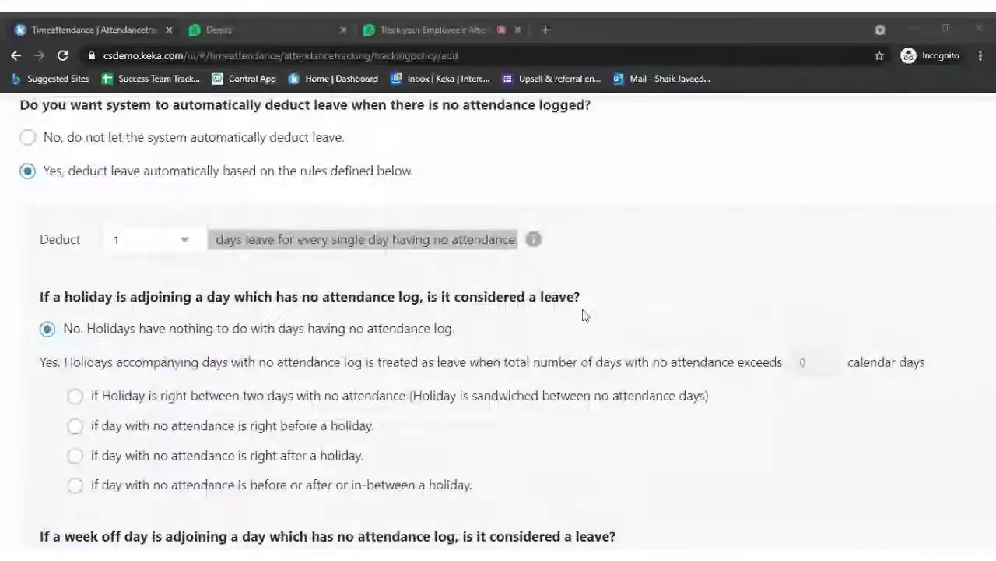
scroll(585, 315, up, 1)
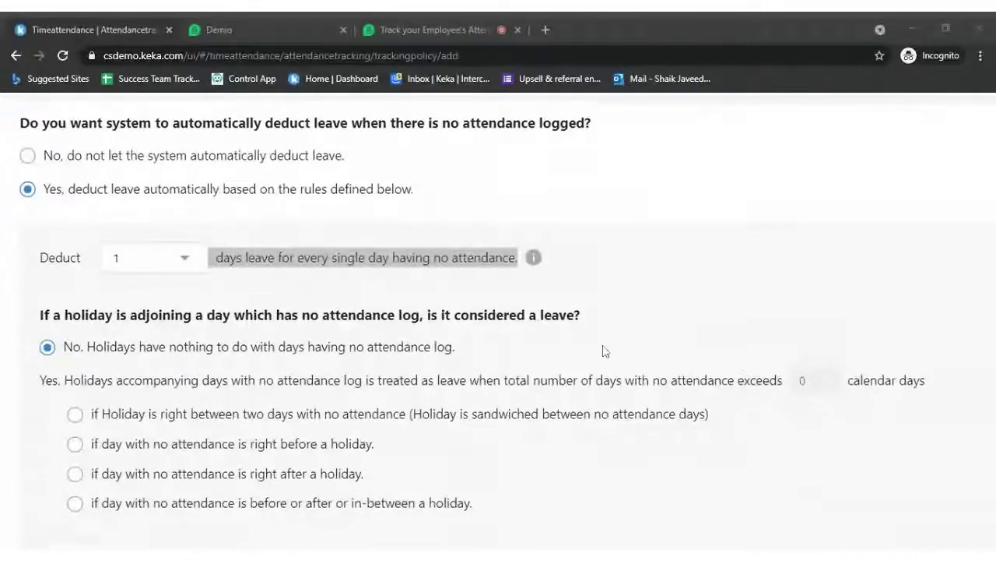
scroll(601, 348, down, 2)
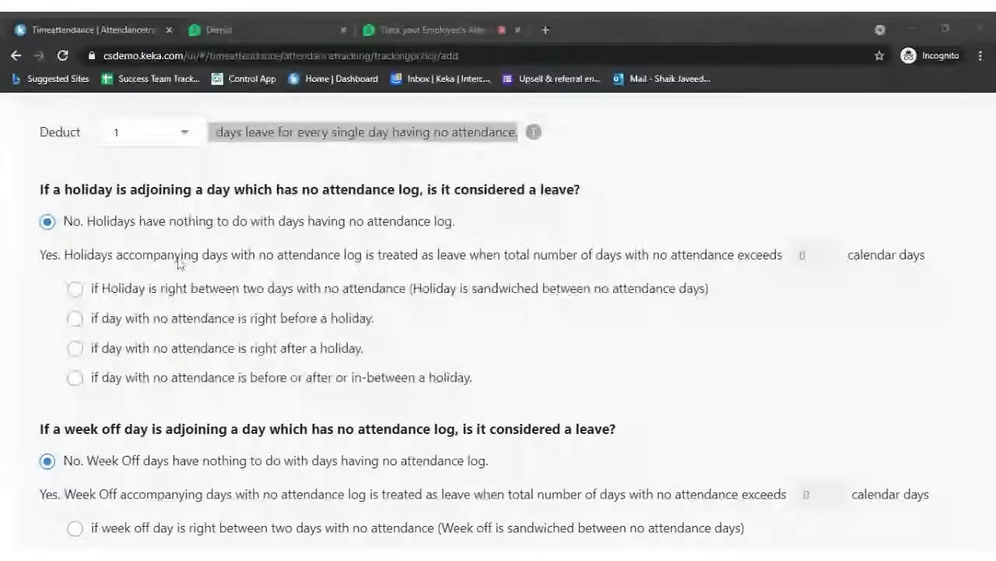
Try treating adjoining holidays as leave when sandwiched between no-attendance days, when right after such a day, and when right before it.
click(77, 289)
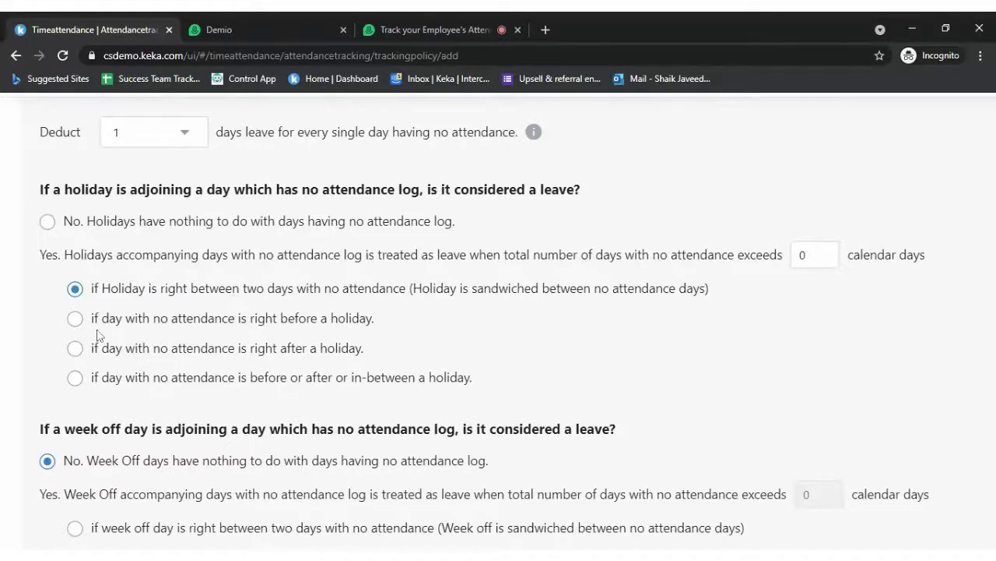
click(125, 318)
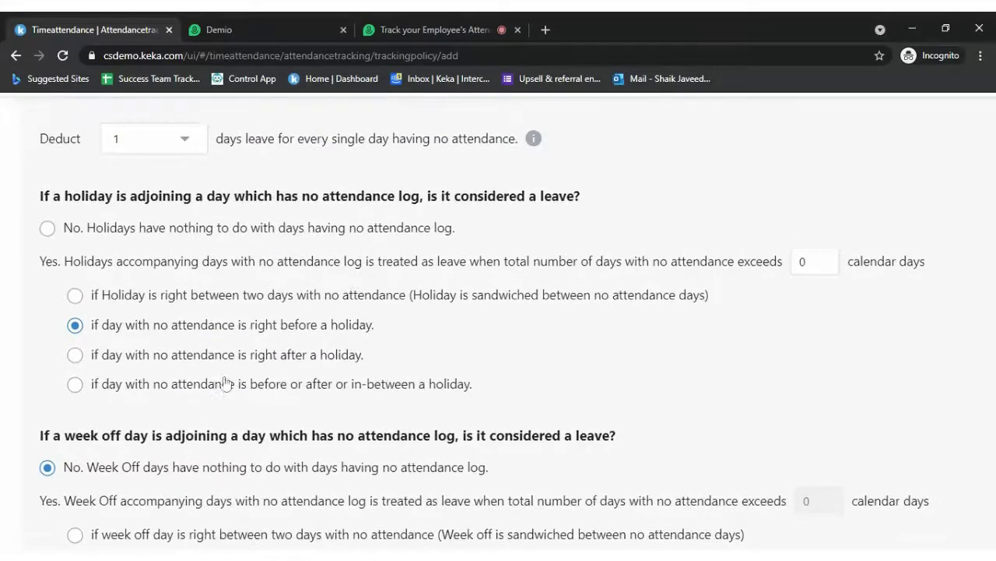
scroll(221, 378, down, 1)
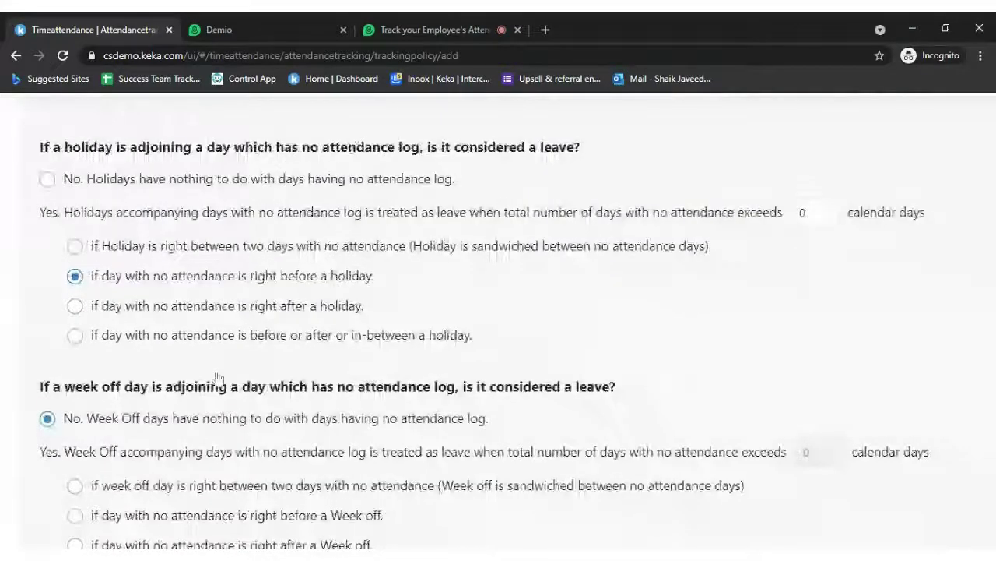
click(75, 306)
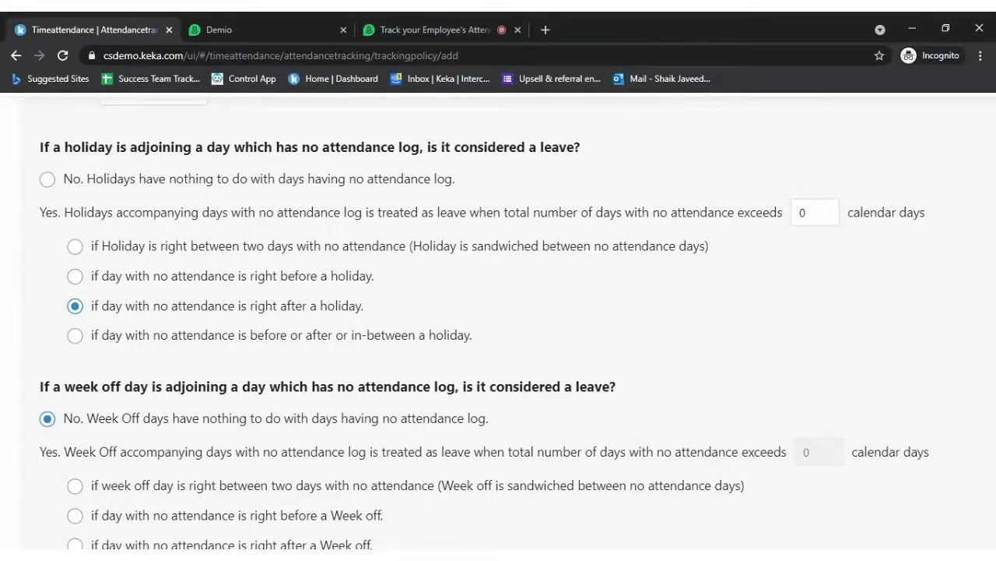
Review the rules for week offs adjoining a day with no attendance log, and highlight part of the week off question.
scroll(276, 449, down, 1)
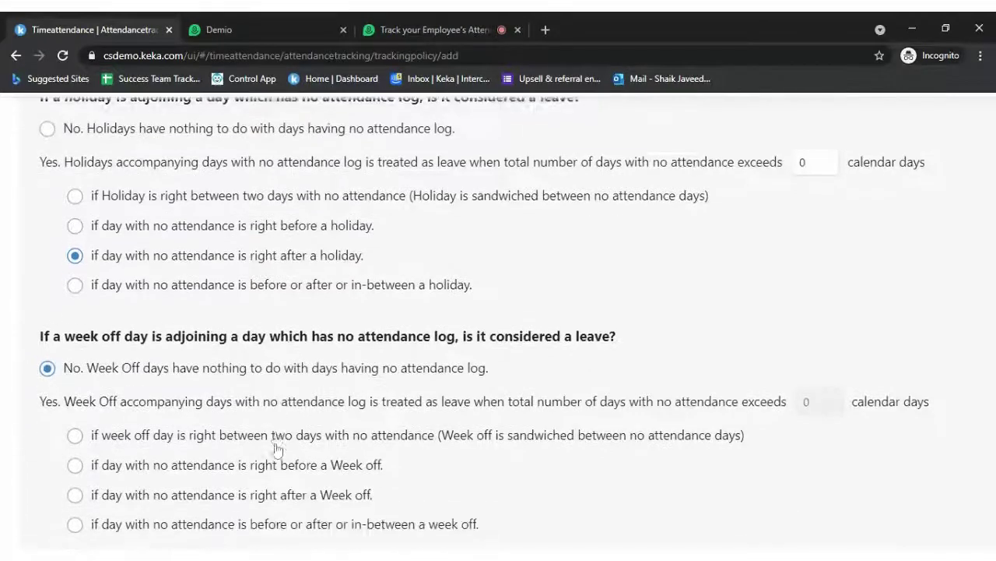
scroll(277, 450, down, 3)
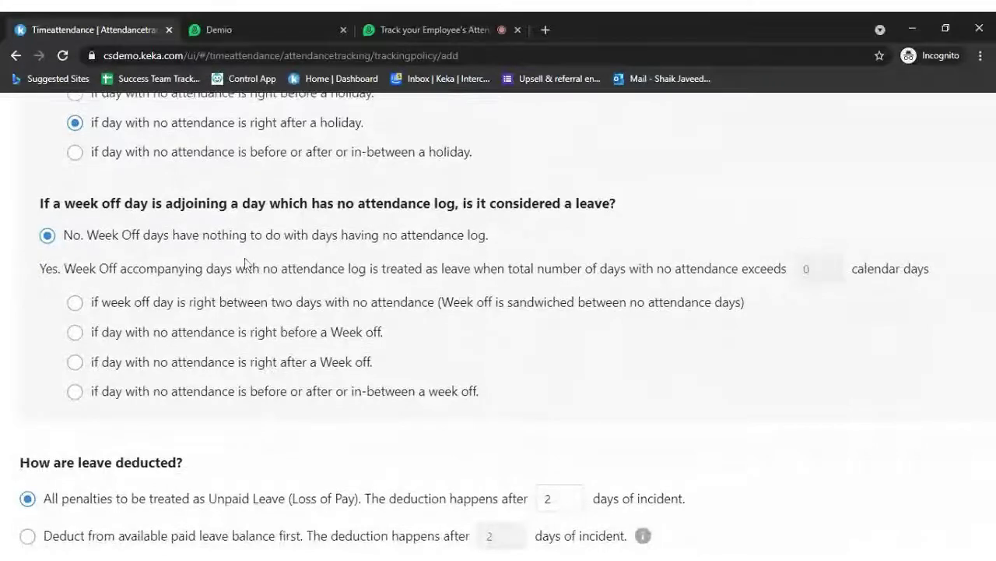
scroll(245, 263, up, 7)
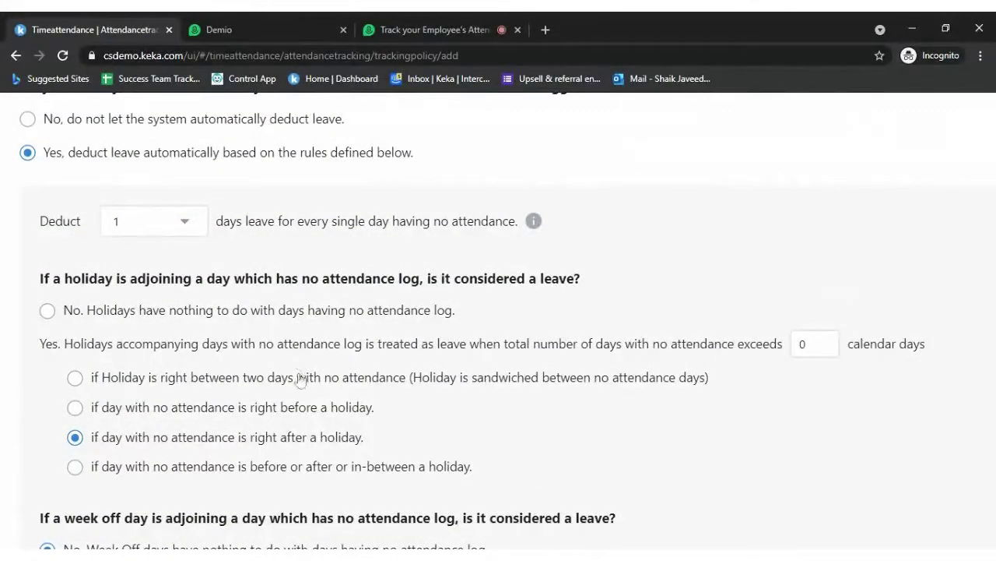
scroll(302, 376, down, 2)
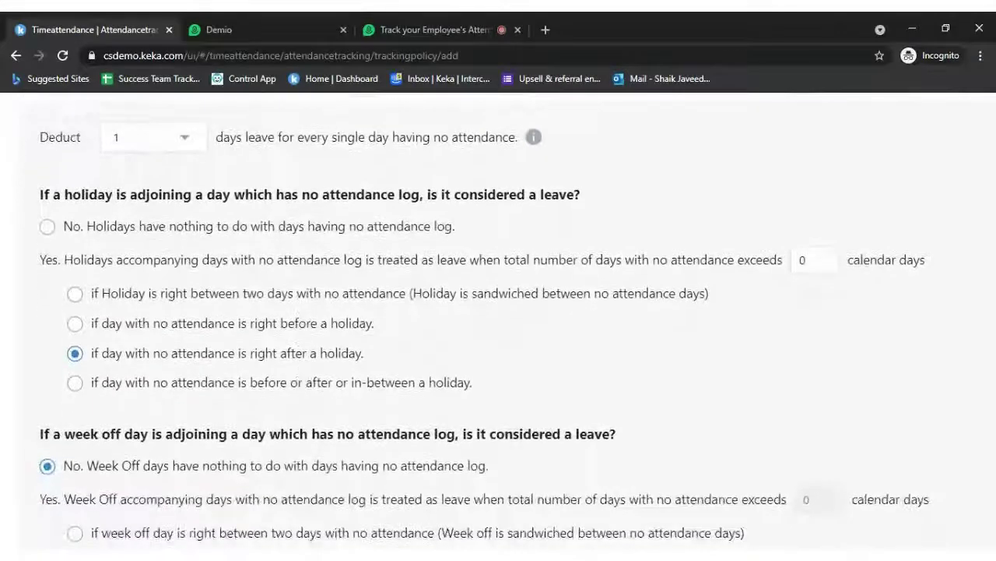
scroll(302, 376, down, 3)
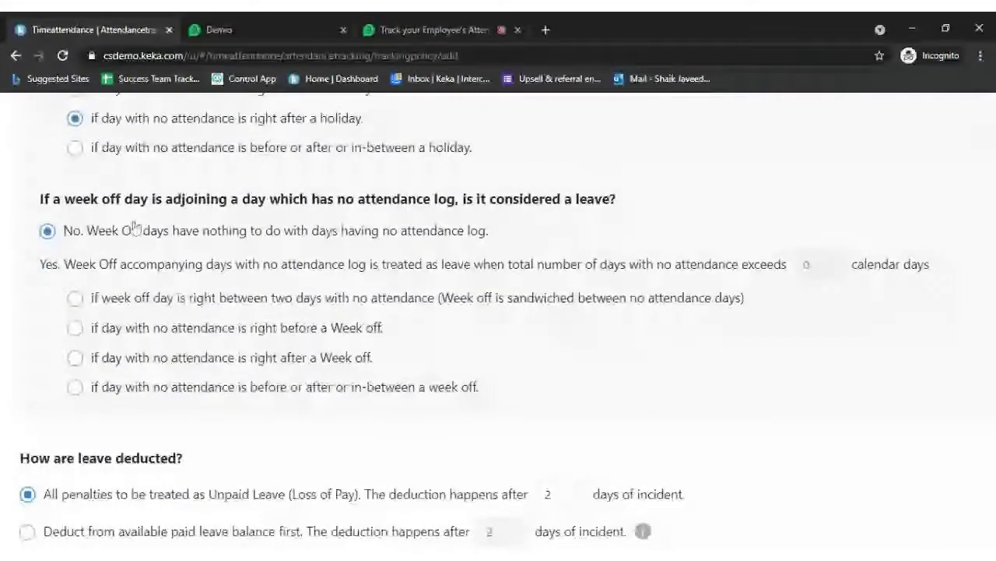
drag(75, 198, 173, 199)
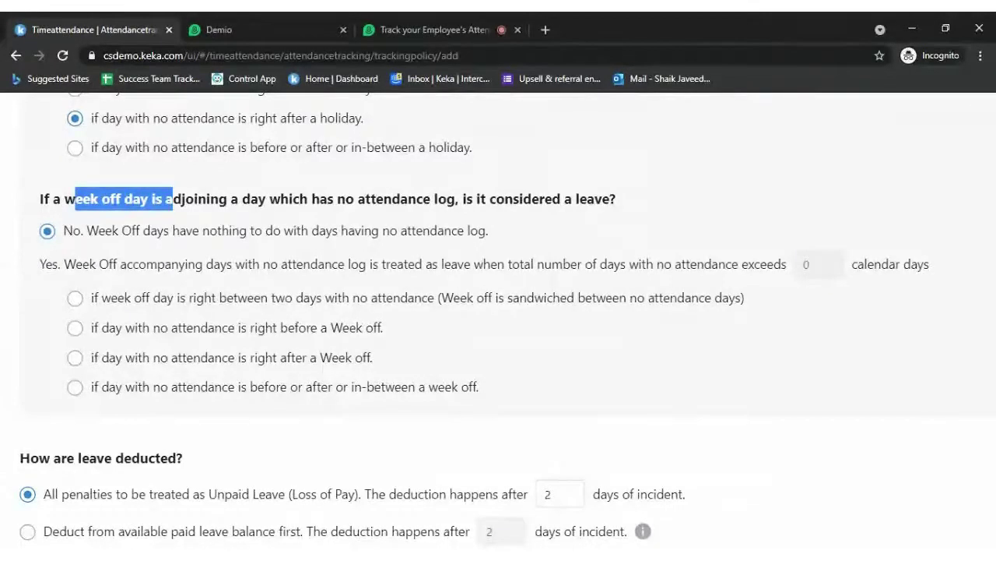
Try the before, after or in-between option for holidays, and set the holiday rule back to No.
scroll(498, 311, up, 2)
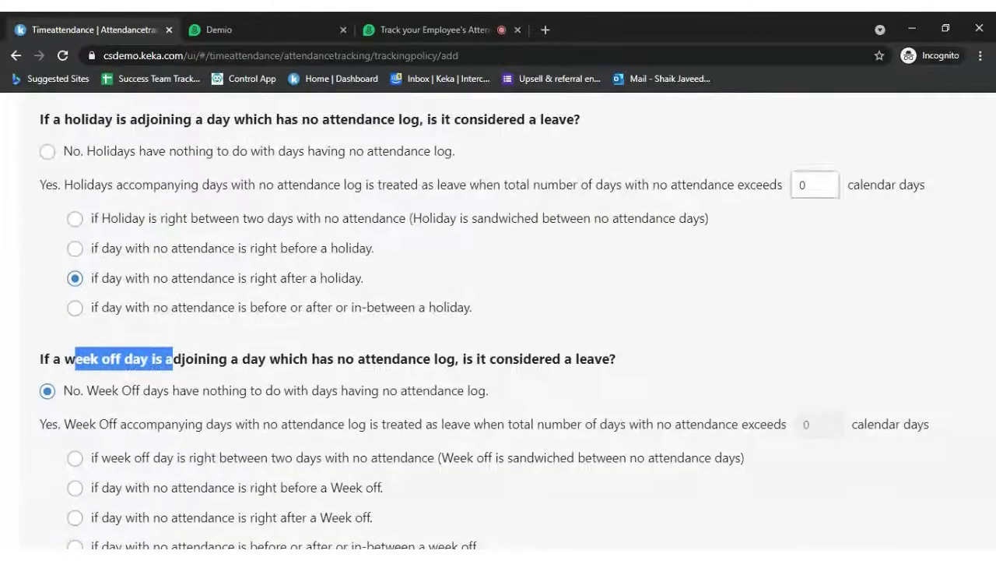
click(145, 308)
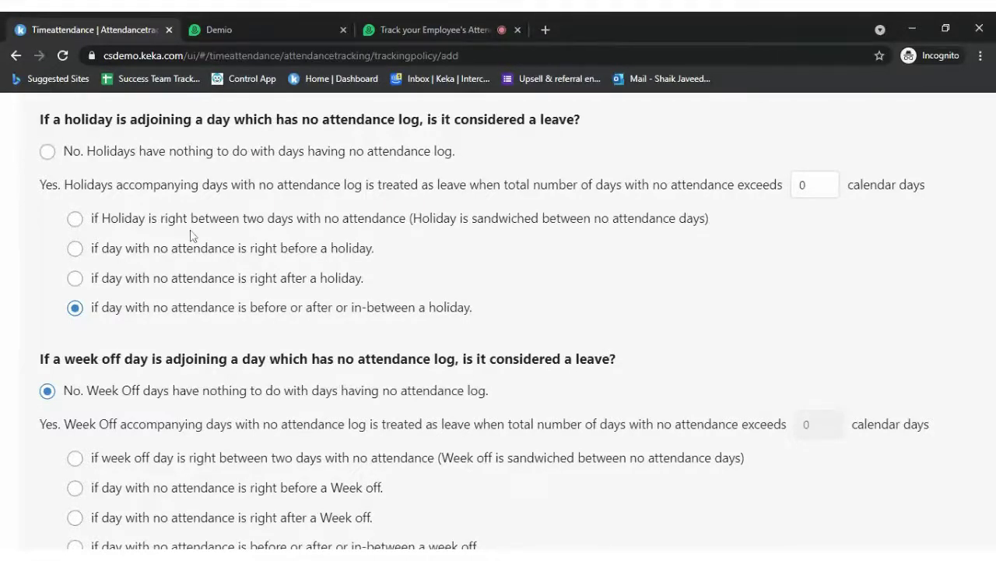
click(90, 156)
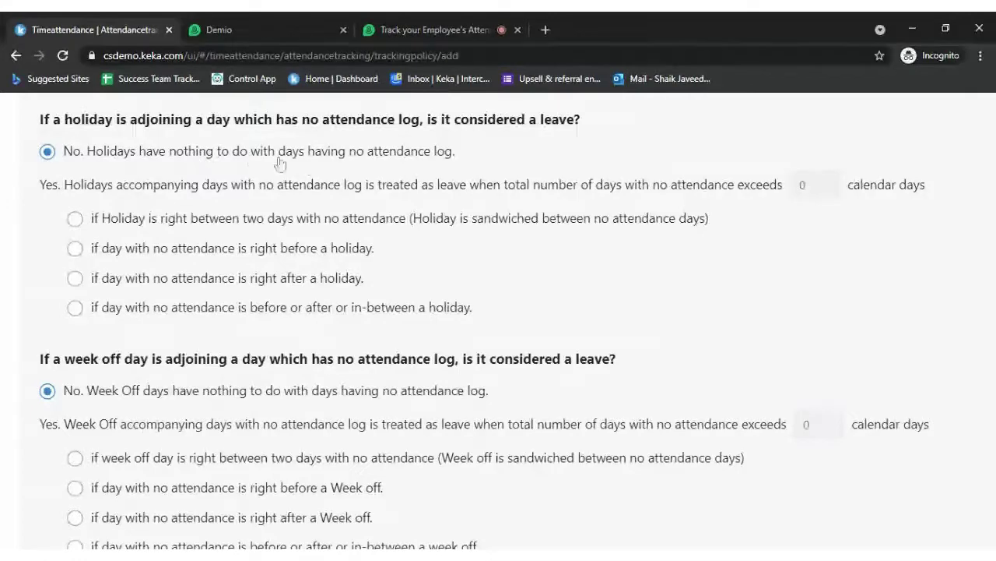
Step through the week off leave options and choose the one for no attendance before or after or in-between a week off.
scroll(351, 343, down, 1)
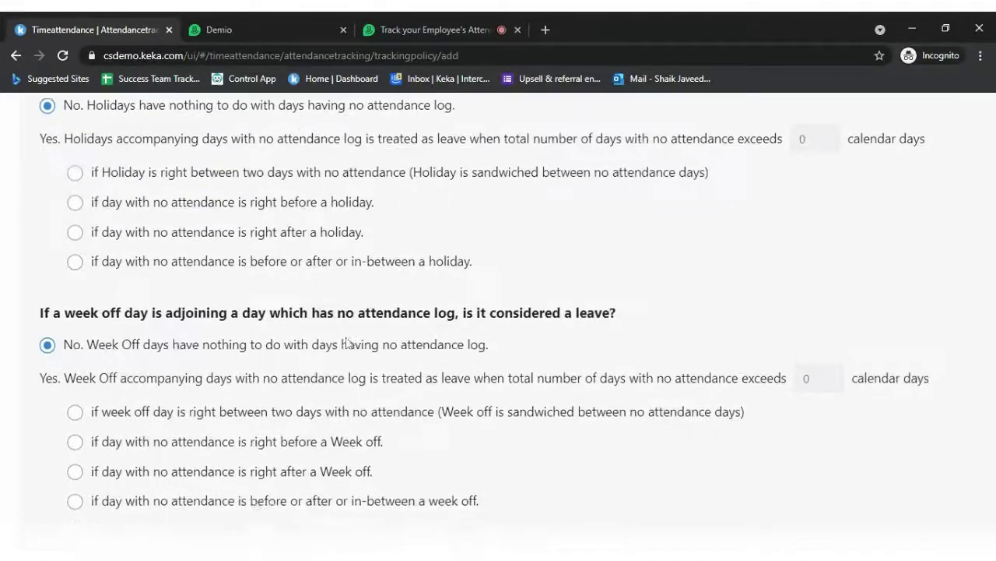
scroll(348, 284, down, 1)
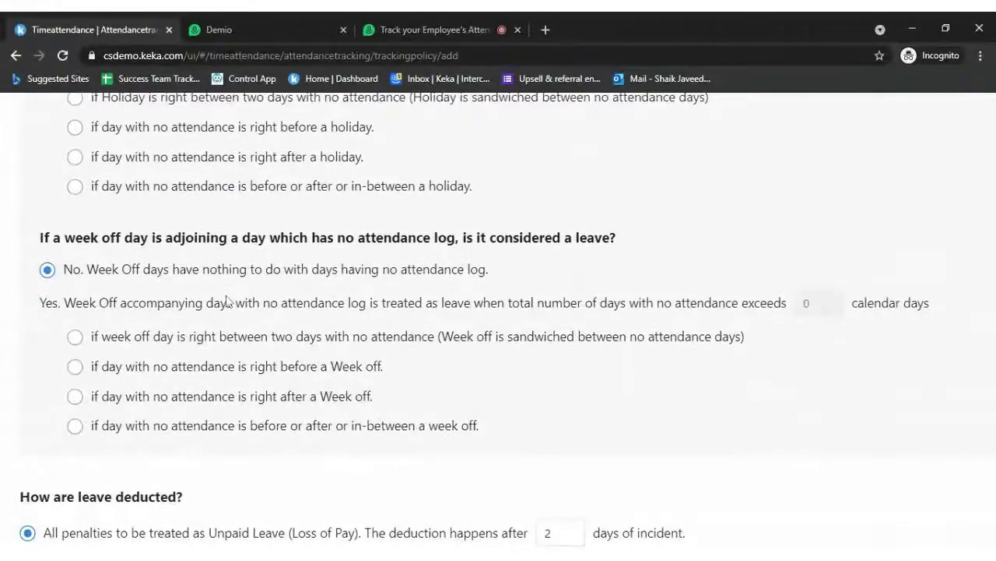
scroll(226, 301, down, 1)
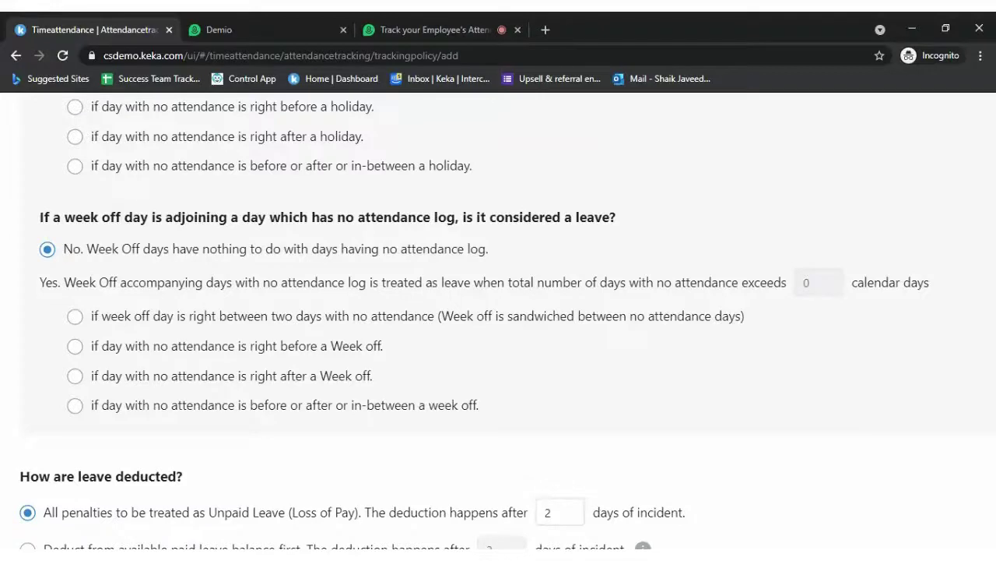
click(115, 319)
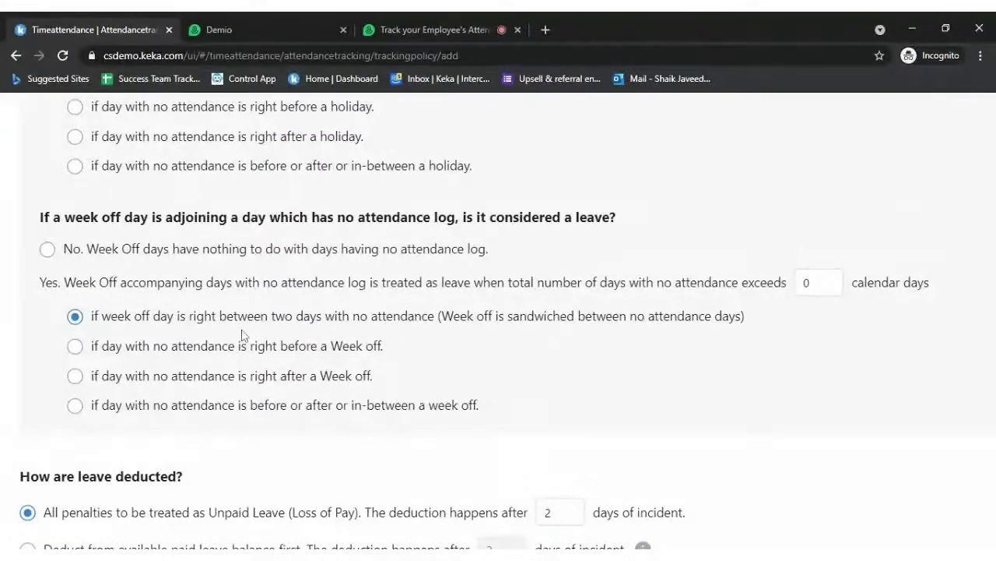
click(95, 352)
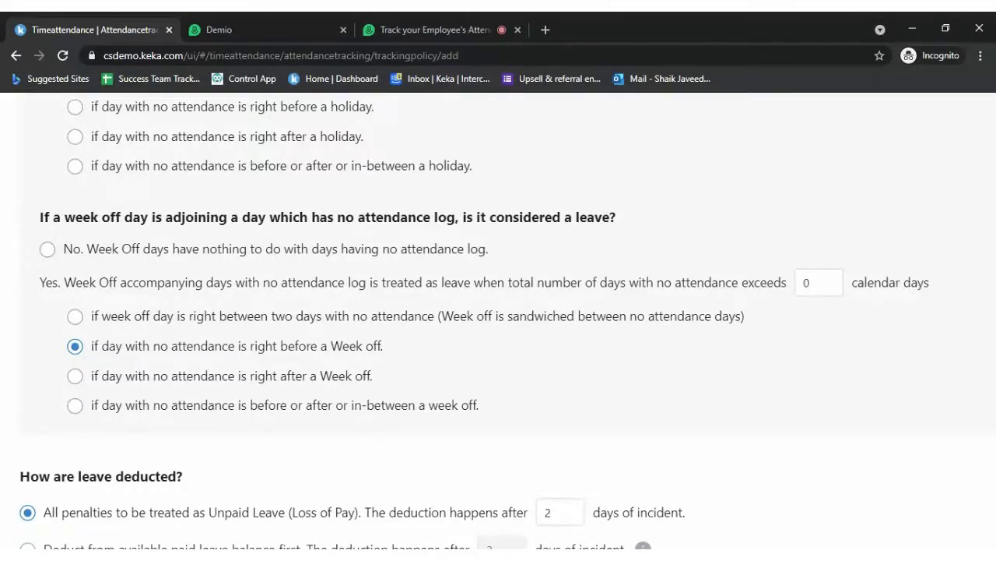
click(103, 383)
click(78, 407)
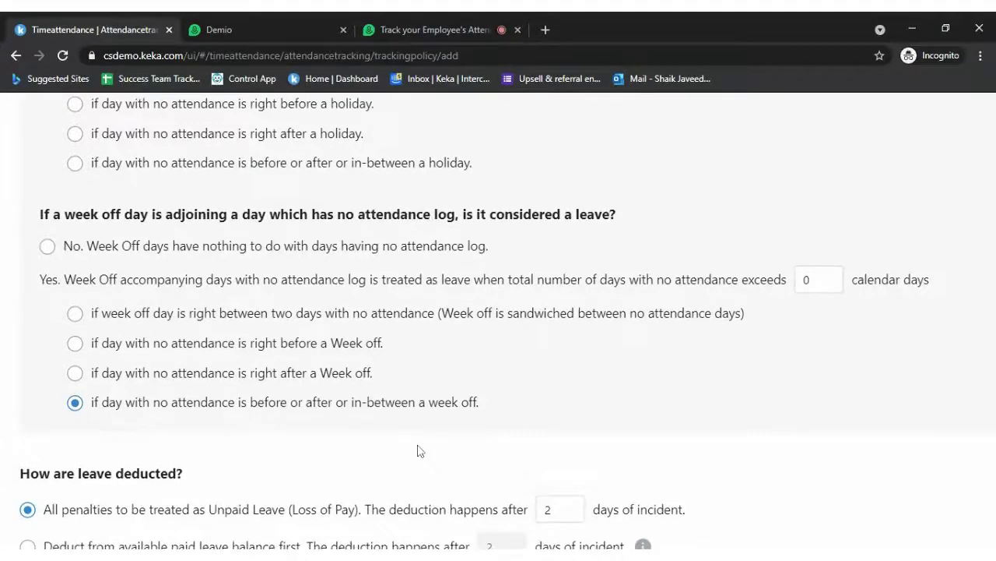
Review the holiday and week off rules again, along with the question on how leave is deducted.
scroll(418, 452, down, 1)
scroll(425, 427, up, 1)
scroll(466, 417, up, 2)
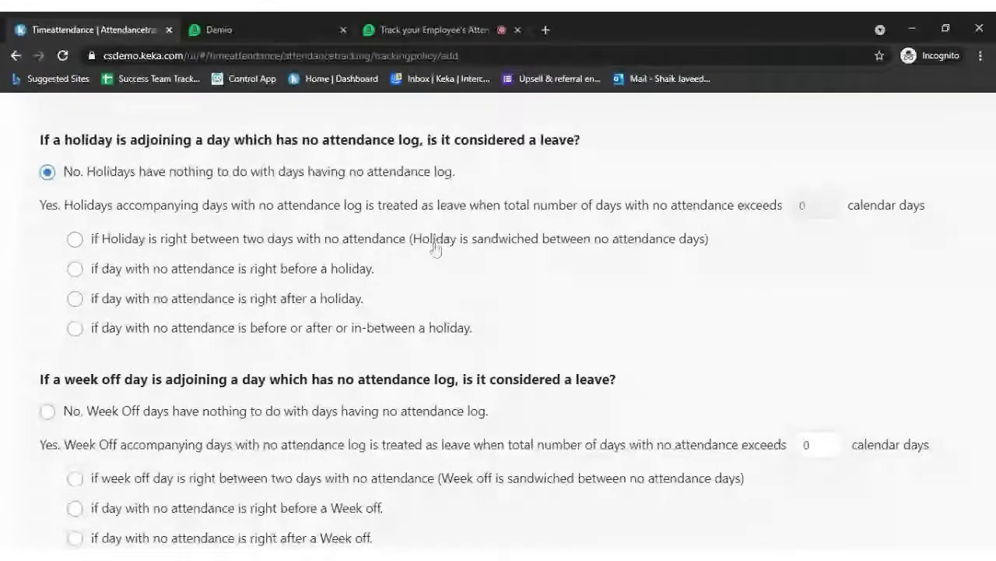
scroll(466, 308, down, 1)
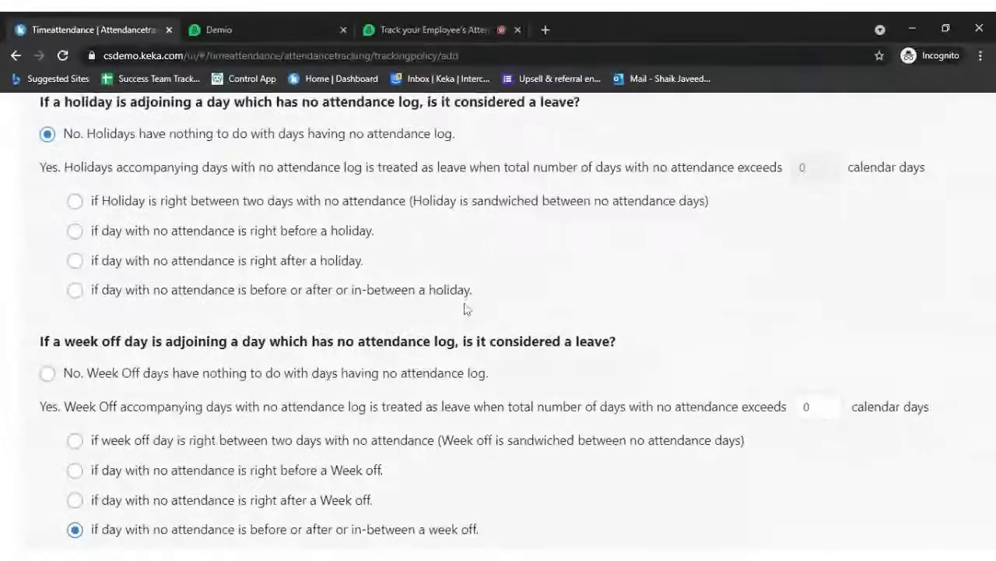
scroll(465, 308, up, 2)
scroll(463, 307, down, 3)
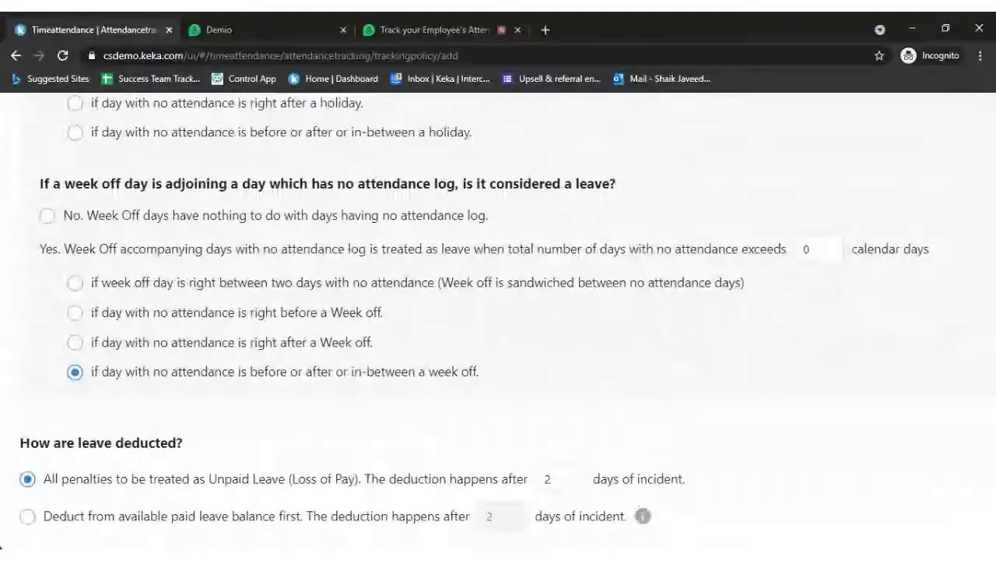
drag(73, 442, 196, 446)
click(257, 439)
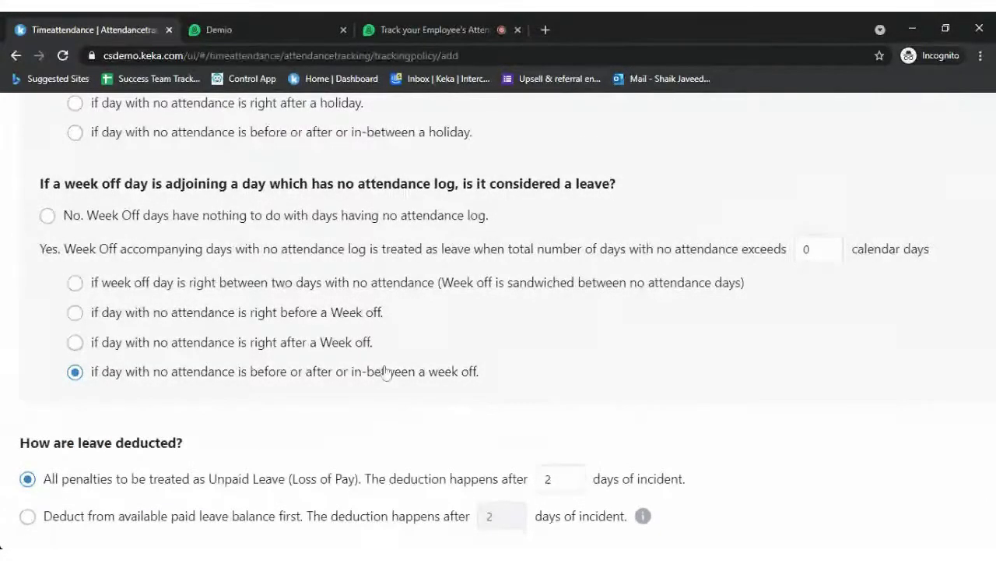
scroll(401, 366, up, 3)
scroll(403, 366, up, 1)
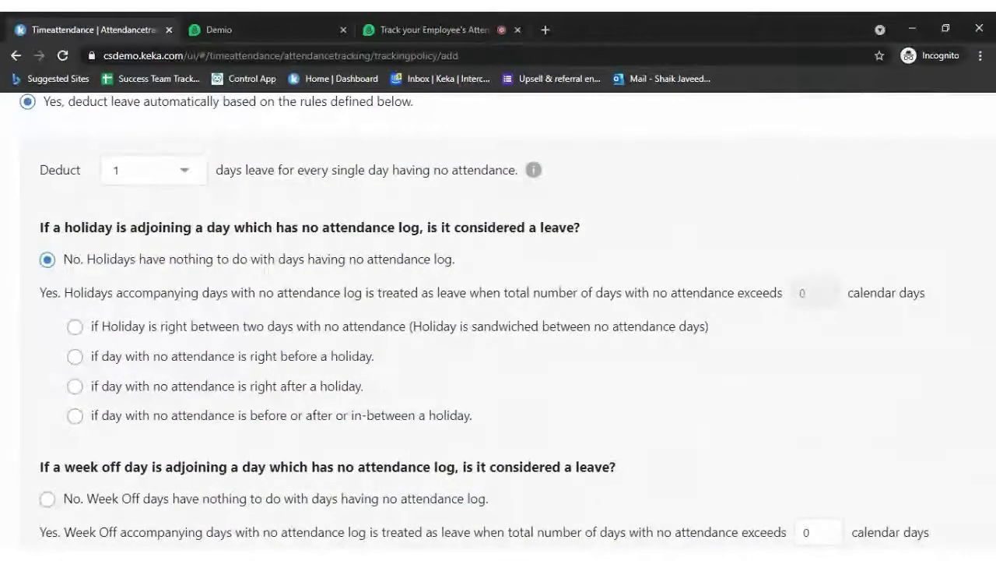
Examine the Unpaid Leave (Loss of Pay) deduction option and its days of incident field in an enlarged view.
scroll(323, 526, down, 4)
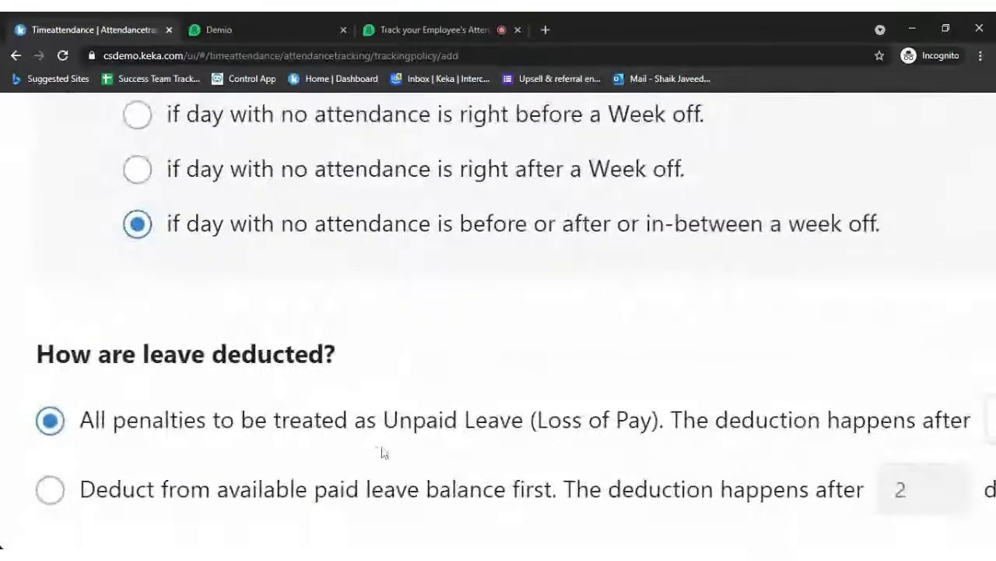
scroll(369, 451, right, 4)
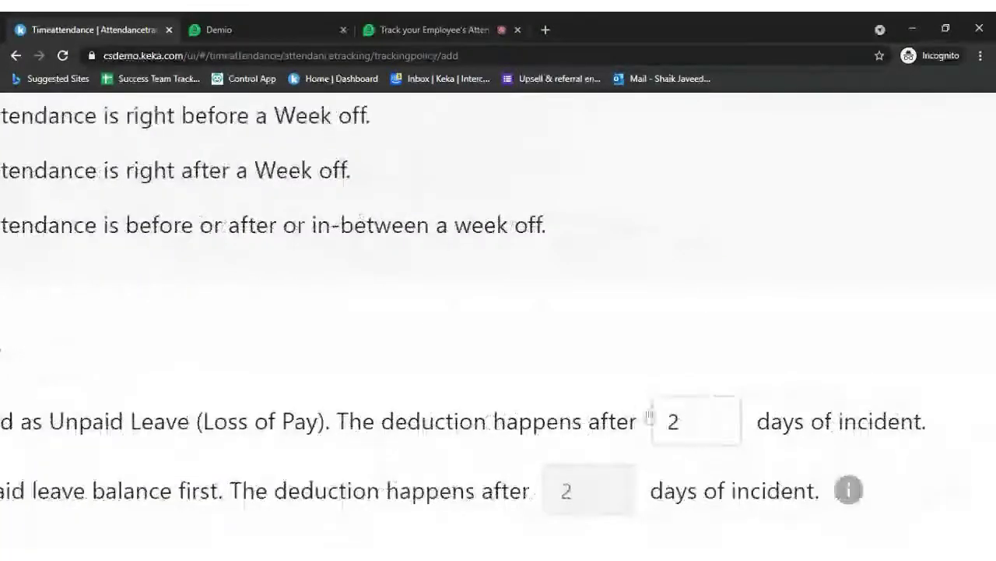
click(692, 421)
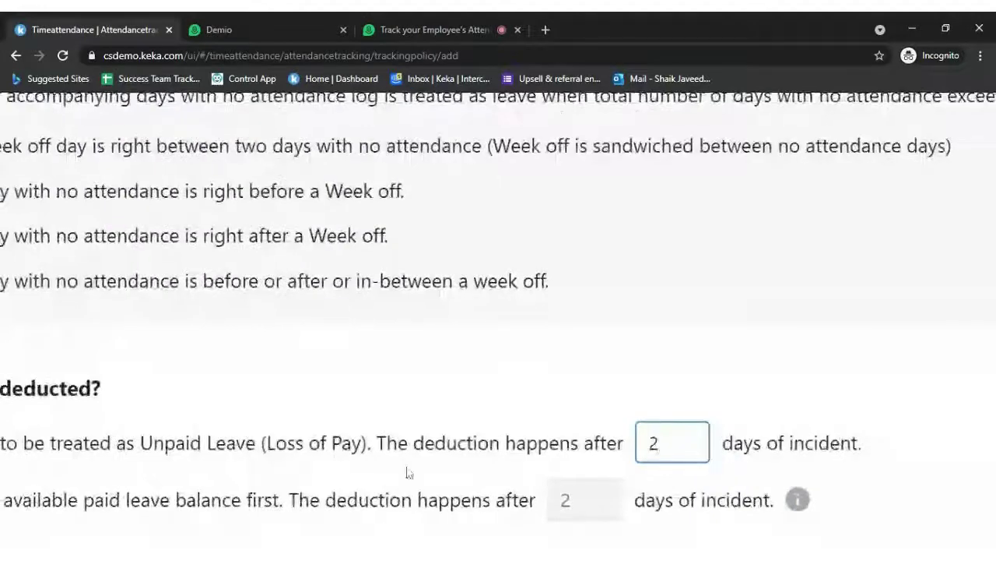
scroll(408, 471, left, 2)
scroll(408, 473, down, 1)
scroll(409, 473, down, 2)
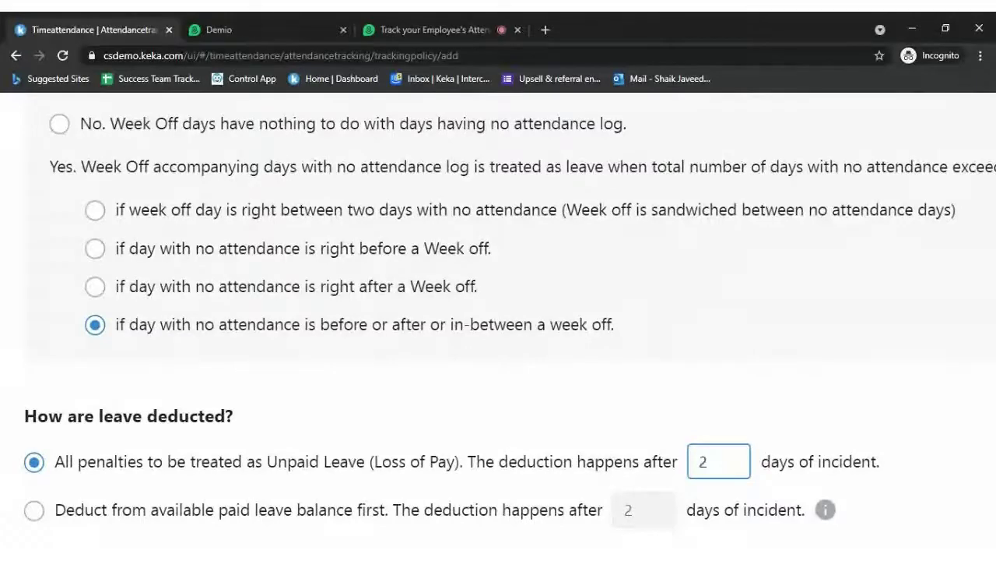
Choose to deduct from the available paid leave balance first, and enable defining the order of paid leave types.
click(60, 509)
scroll(440, 473, down, 1)
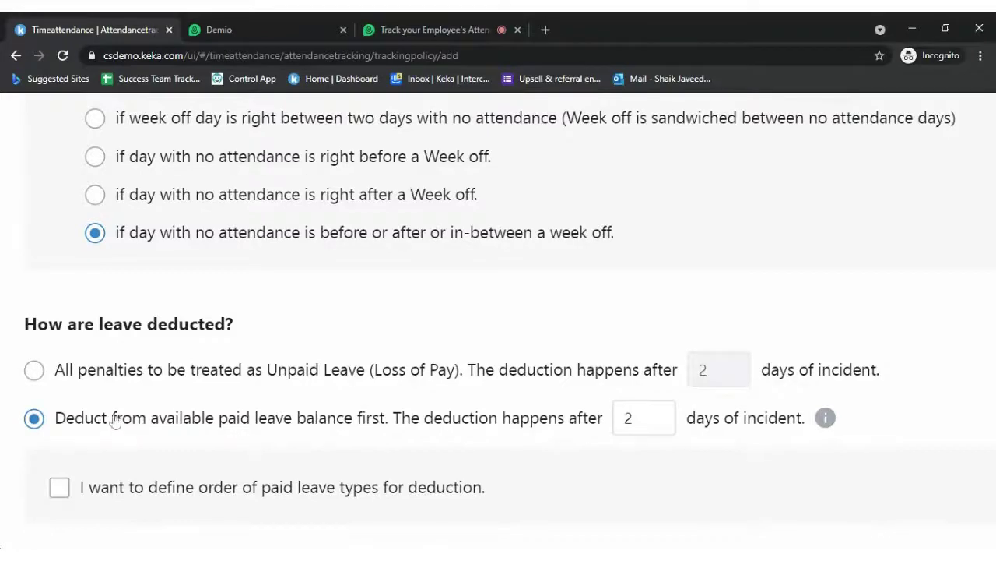
click(62, 484)
scroll(522, 322, down, 2)
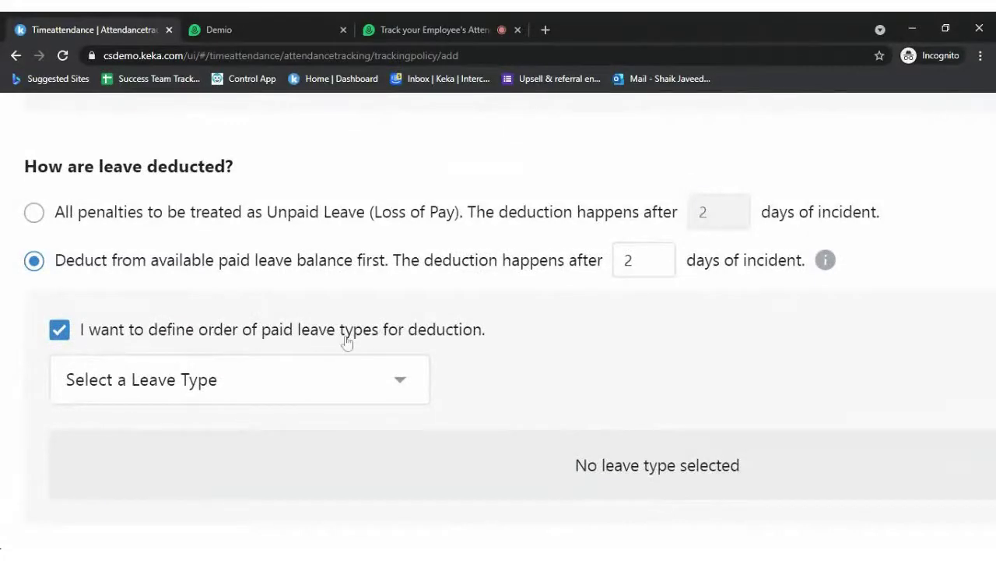
Add Comp Offs as the first leave type in the deduction order.
click(402, 379)
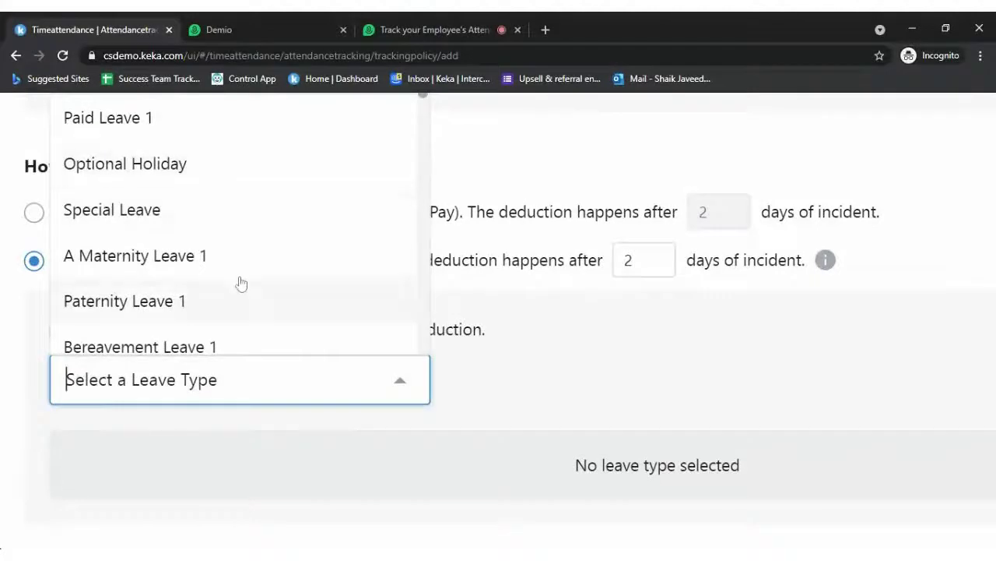
scroll(238, 282, down, 2)
scroll(236, 287, down, 1)
click(178, 257)
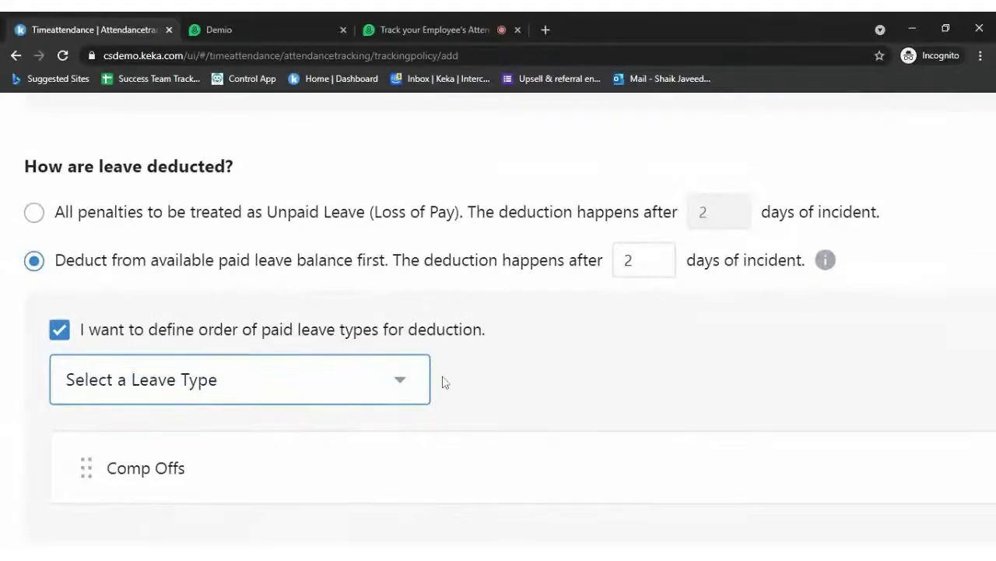
Add Casual Leave after Comp Offs in the deduction order.
click(400, 386)
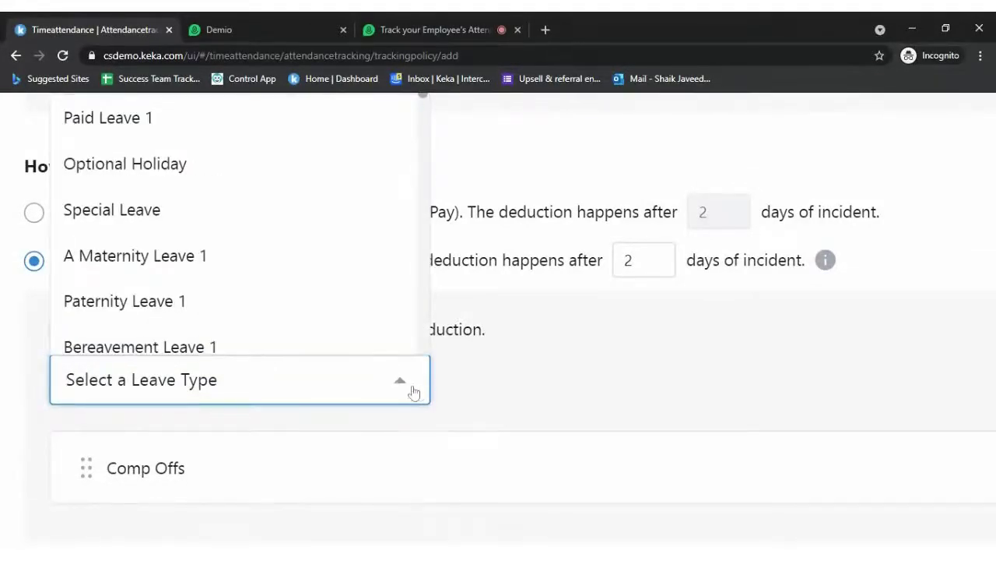
scroll(273, 318, down, 3)
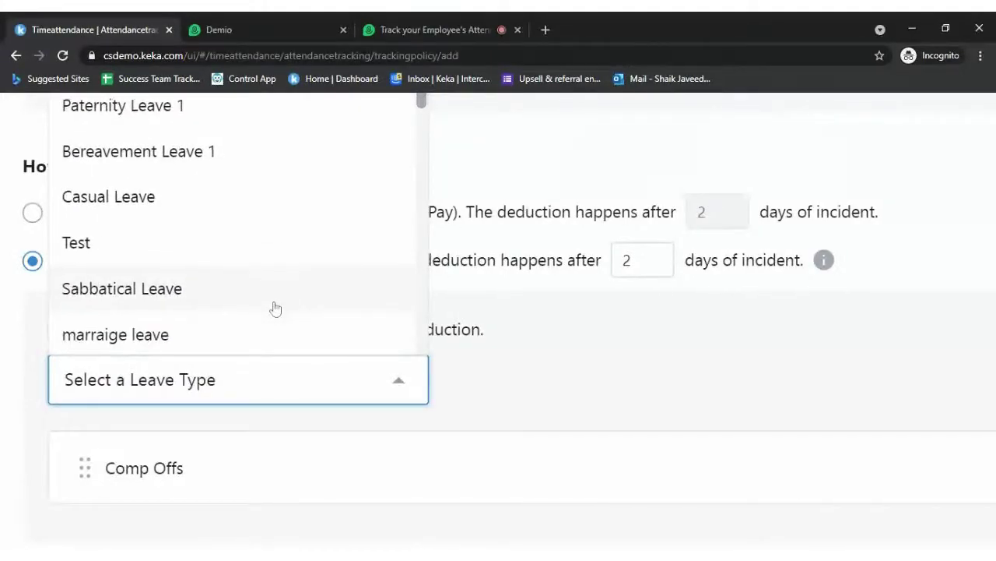
click(174, 203)
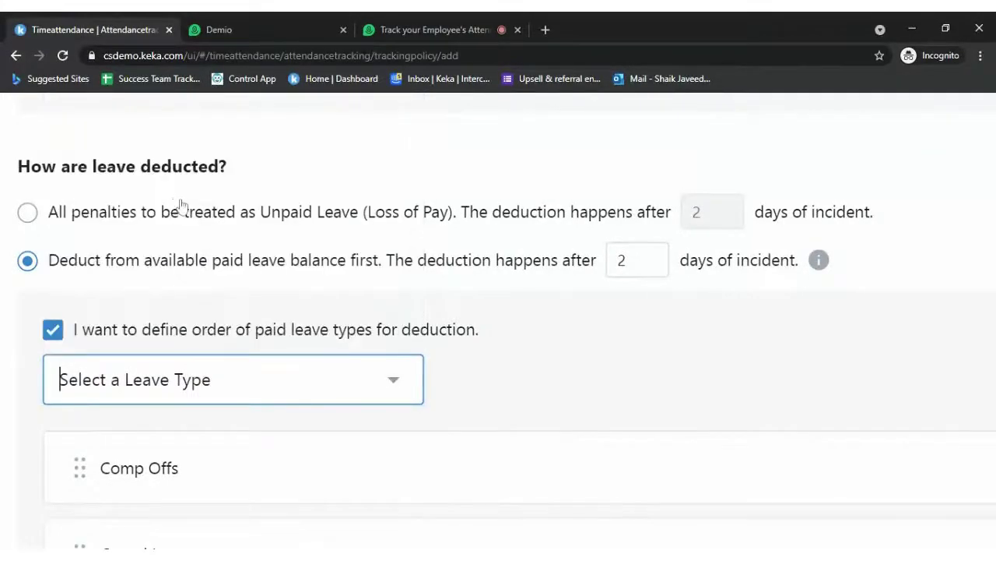
Examine the paid leave deduction order of Comp Offs and Casual Leave alongside the Unpaid Leave (Loss of Pay) option.
scroll(422, 378, down, 1)
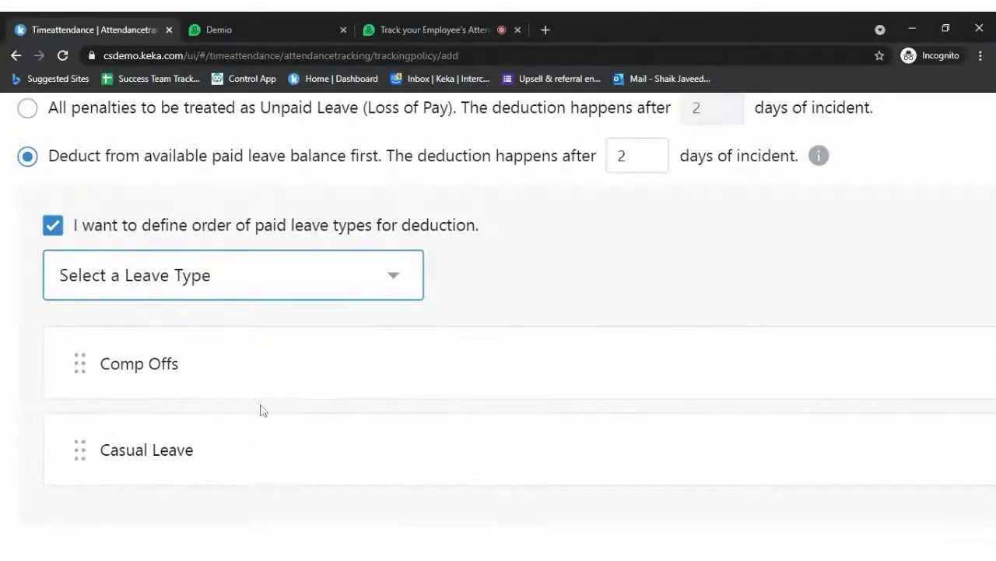
scroll(394, 490, up, 3)
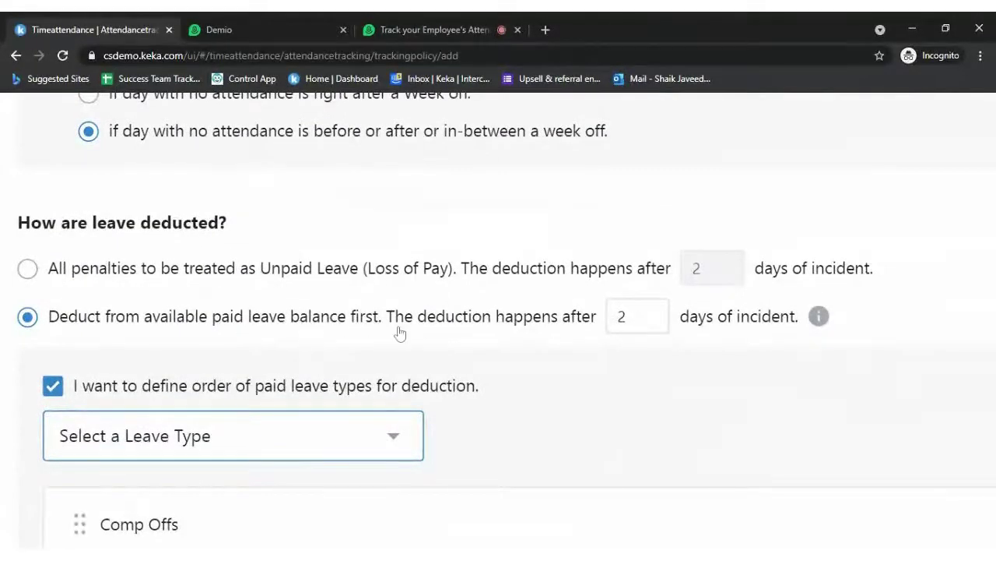
scroll(623, 368, down, 3)
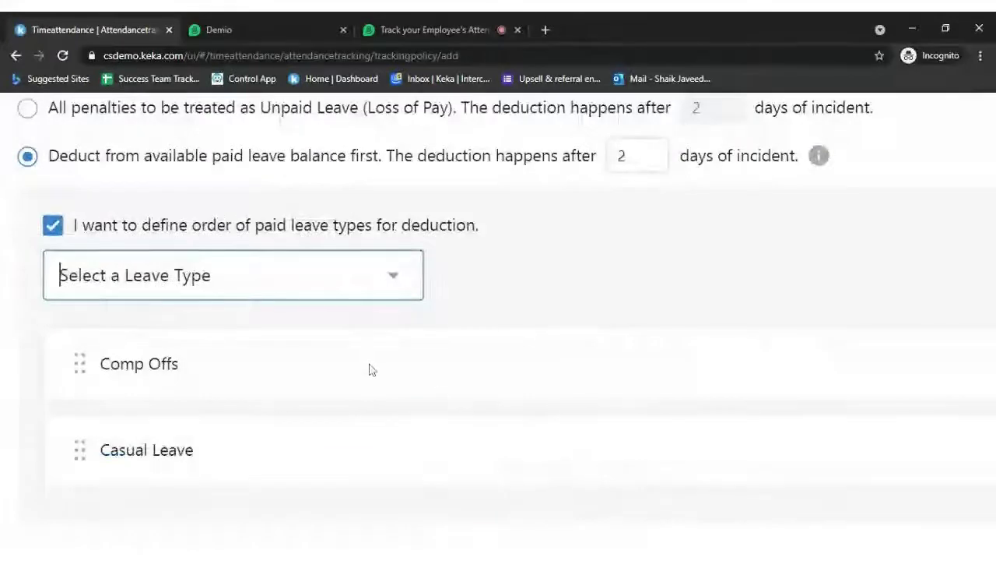
scroll(532, 444, right, 3)
scroll(532, 444, right, 3)
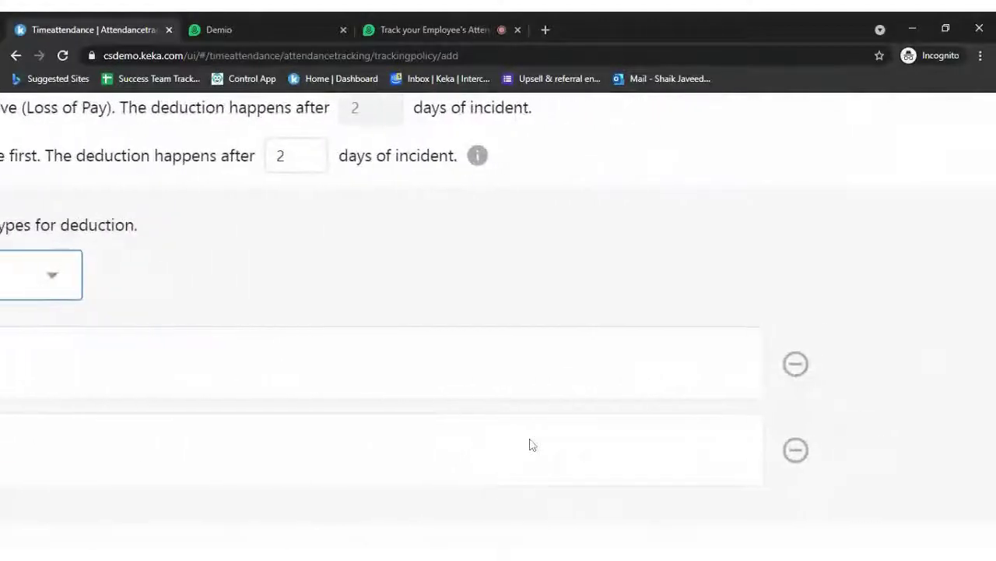
scroll(532, 444, left, 6)
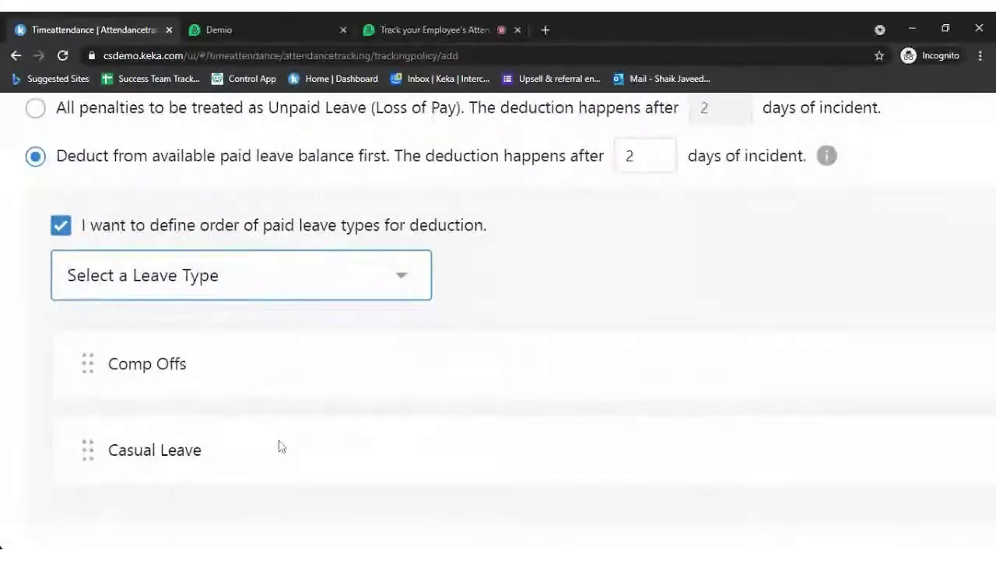
scroll(279, 446, up, 2)
scroll(280, 445, up, 1)
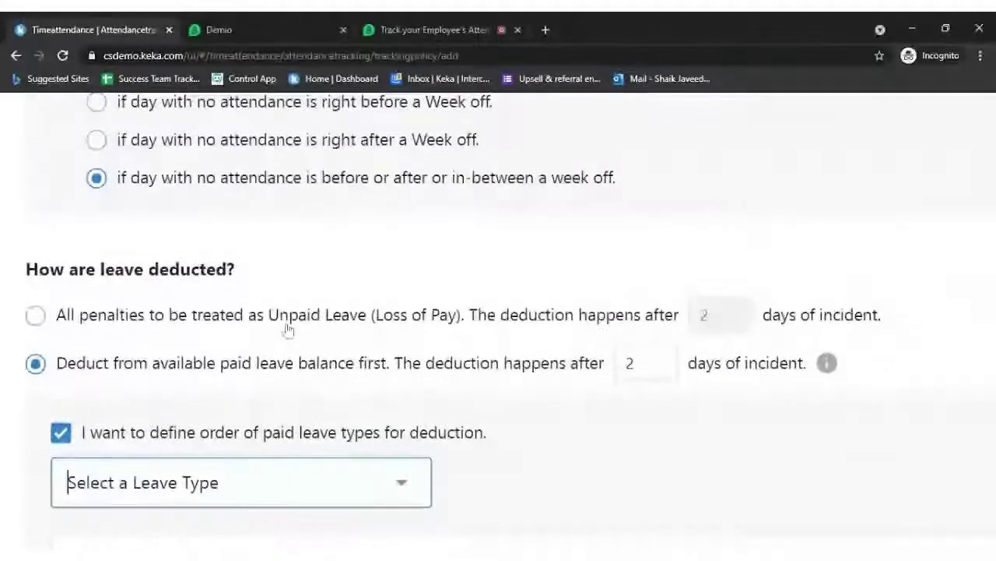
drag(270, 315, 392, 305)
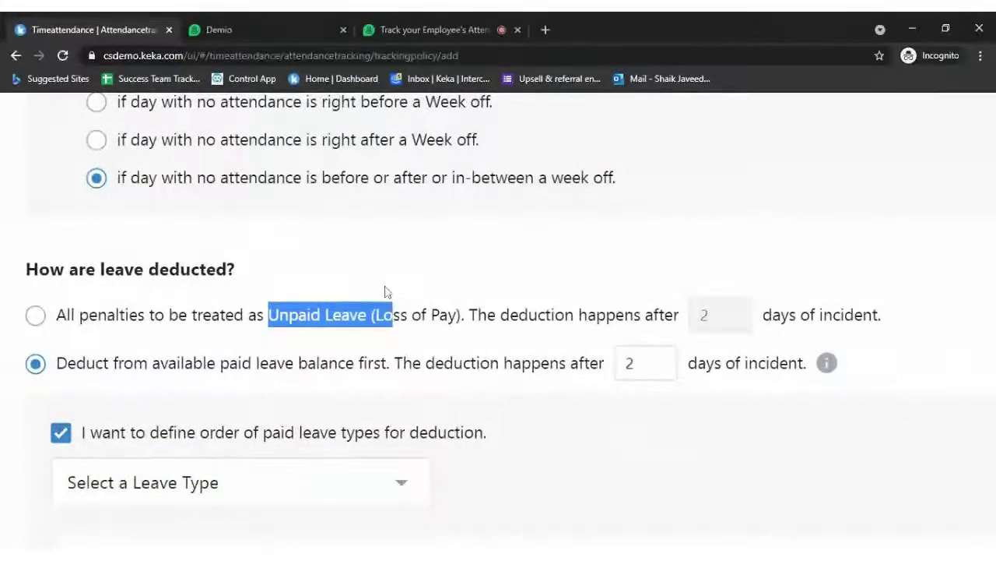
click(393, 296)
Save the No Attendance settings and continue to the Late Arrival stage of the tracking policy.
scroll(558, 257, up, 8)
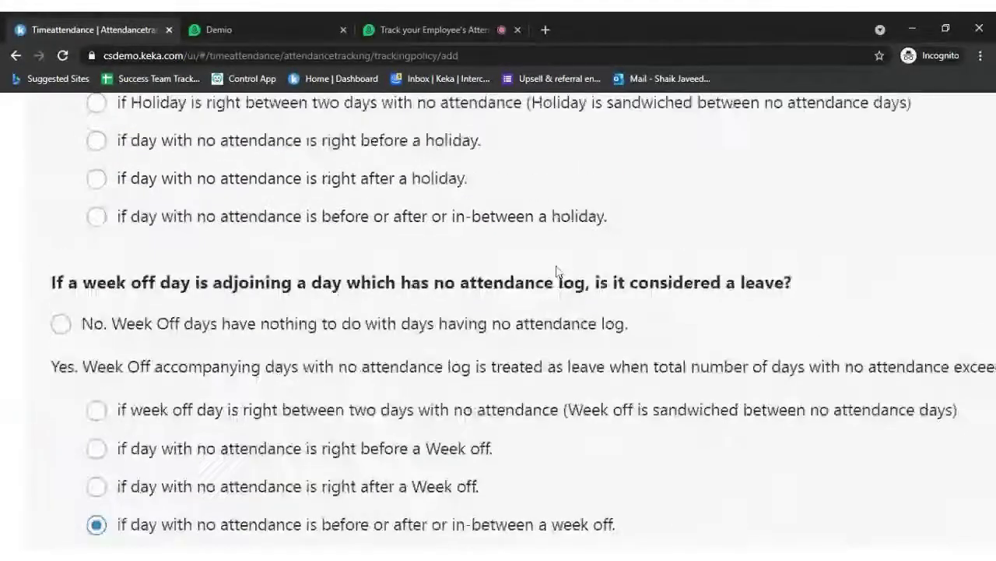
scroll(558, 270, down, 5)
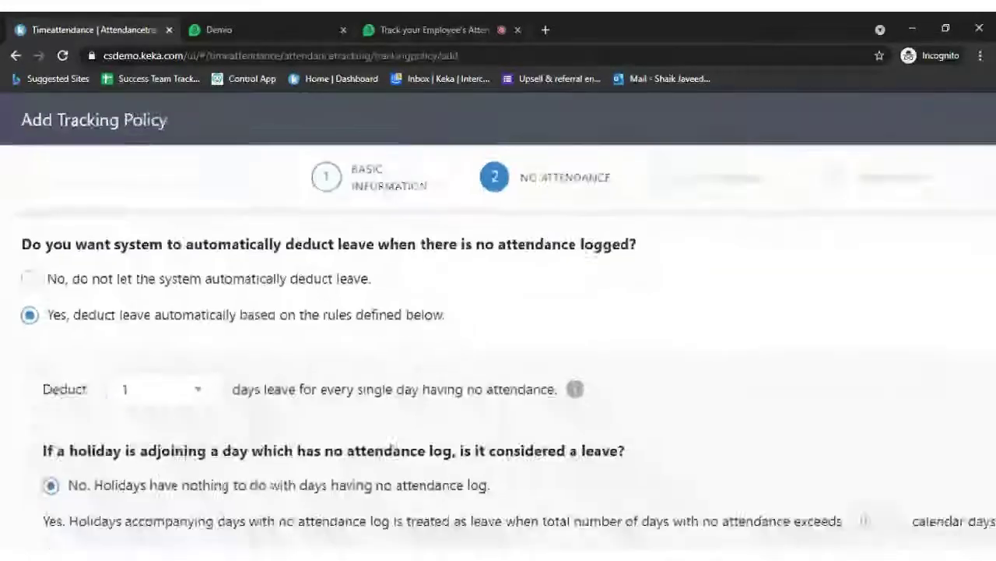
click(923, 154)
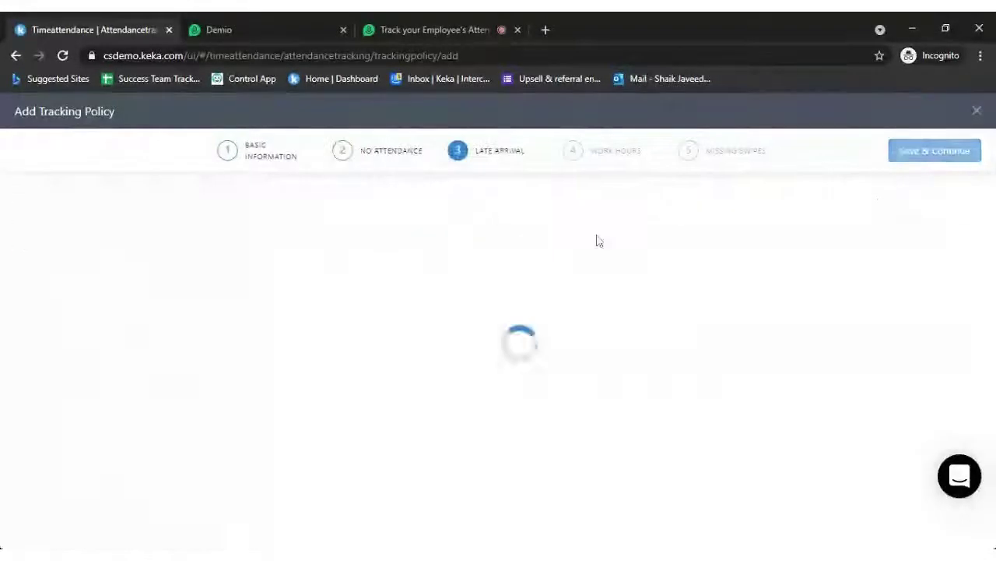
Switch to the Demio webinar to check the attendees' chat replies, and return to the tracking policy in Keka.
click(440, 29)
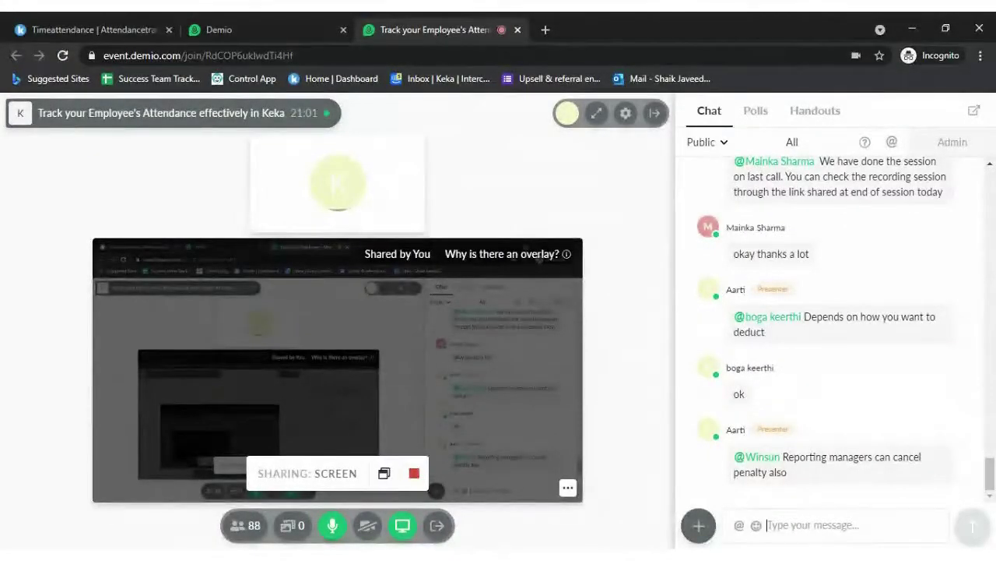
click(115, 29)
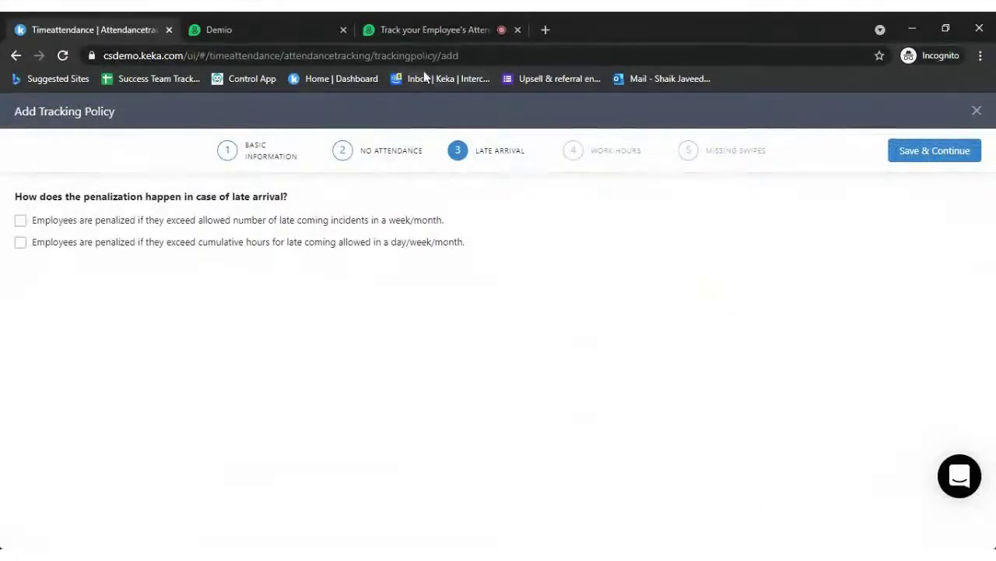
click(427, 30)
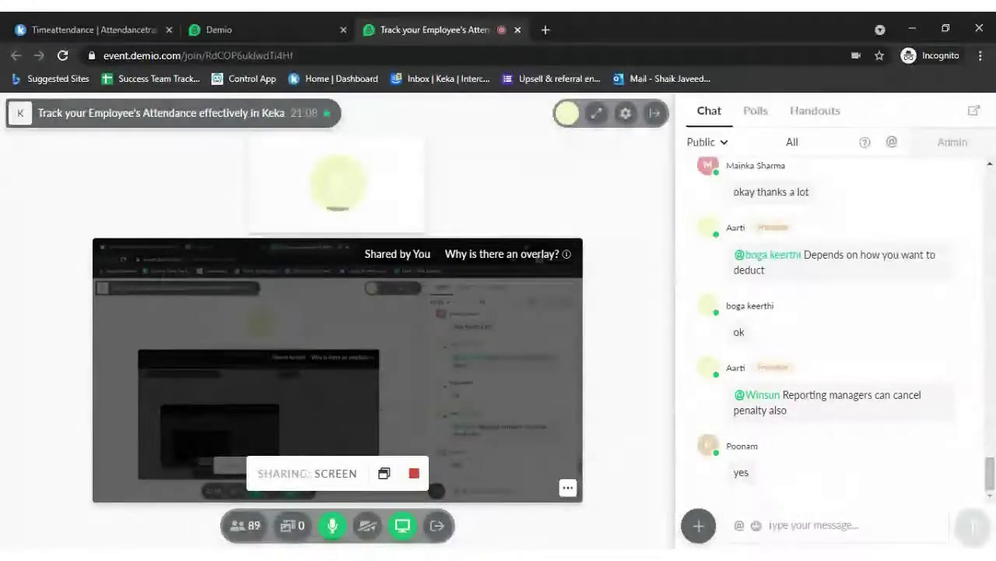
mouse_move(855, 455)
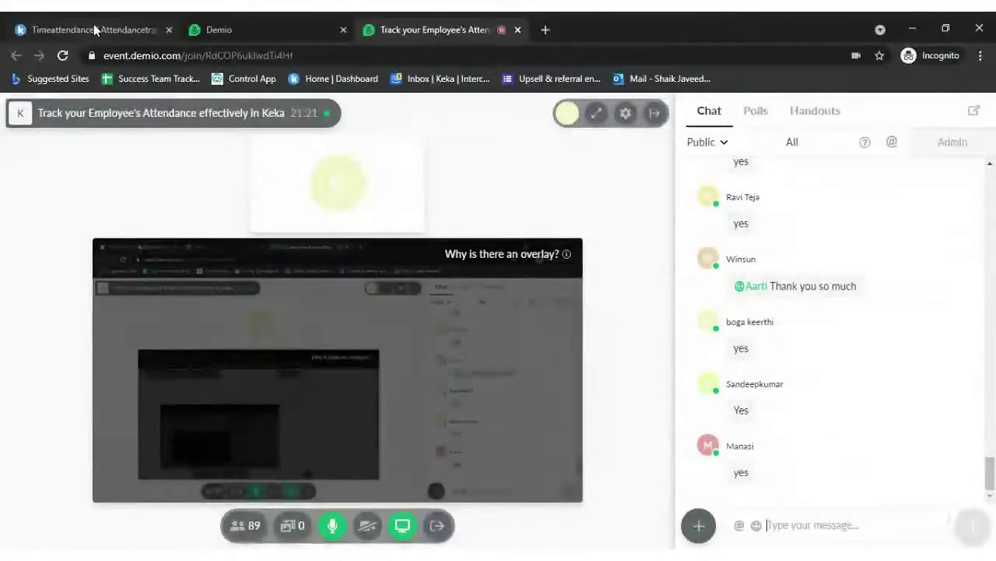
key(ctrl+Tab)
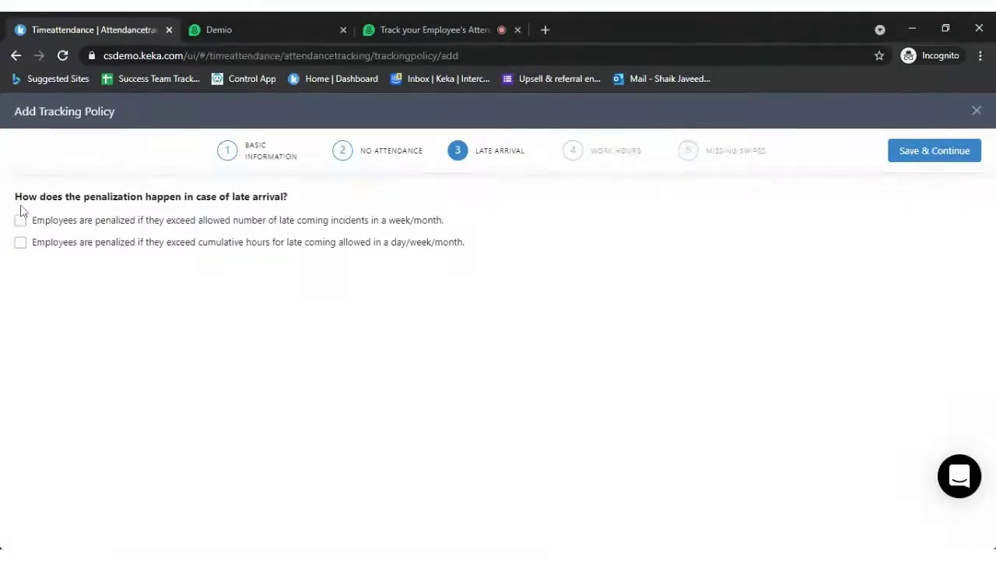
Enable late arrival penalization for exceeding the allowed number of late coming incidents in a week/month, and review its settings.
drag(16, 204, 281, 198)
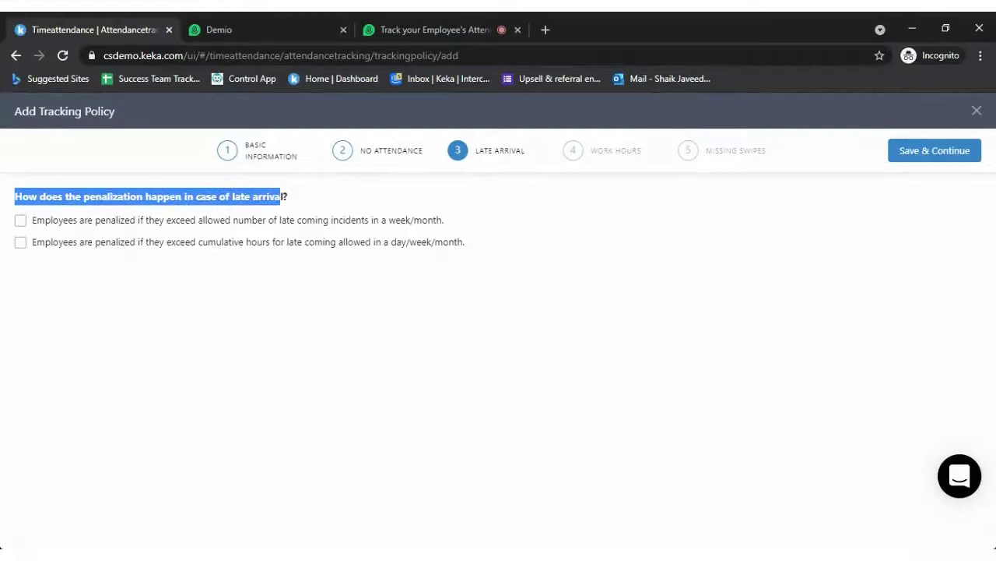
click(303, 200)
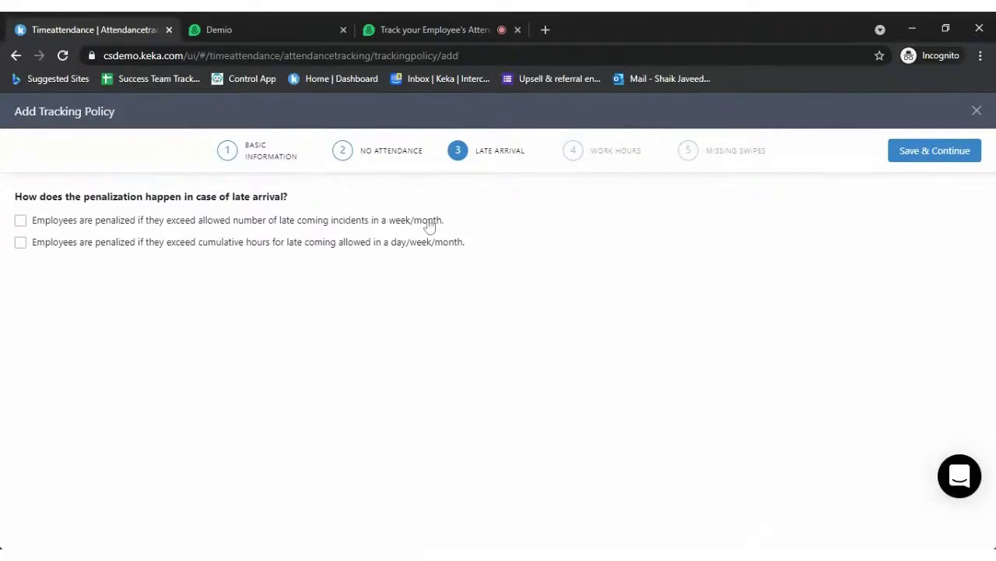
click(21, 222)
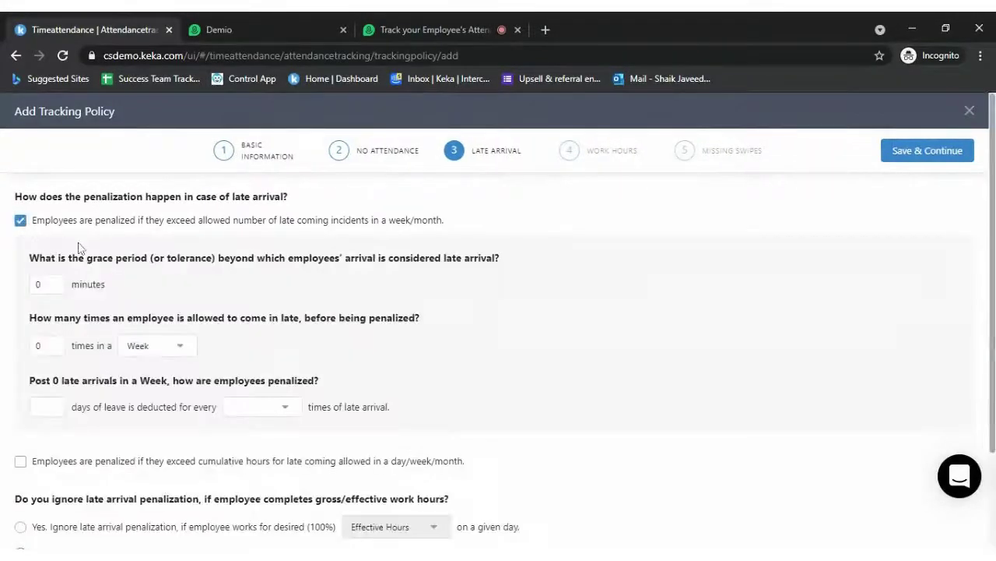
click(20, 220)
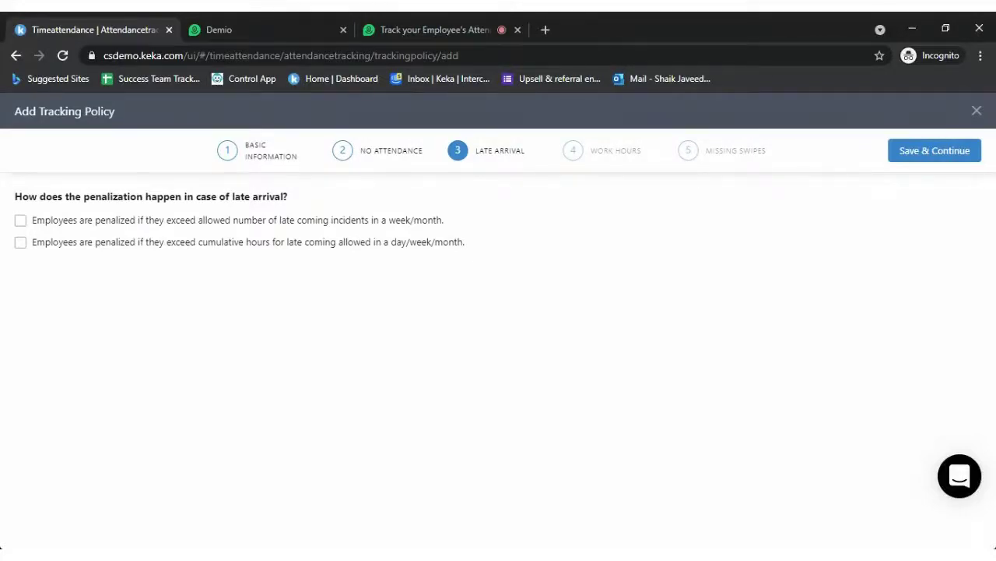
click(22, 222)
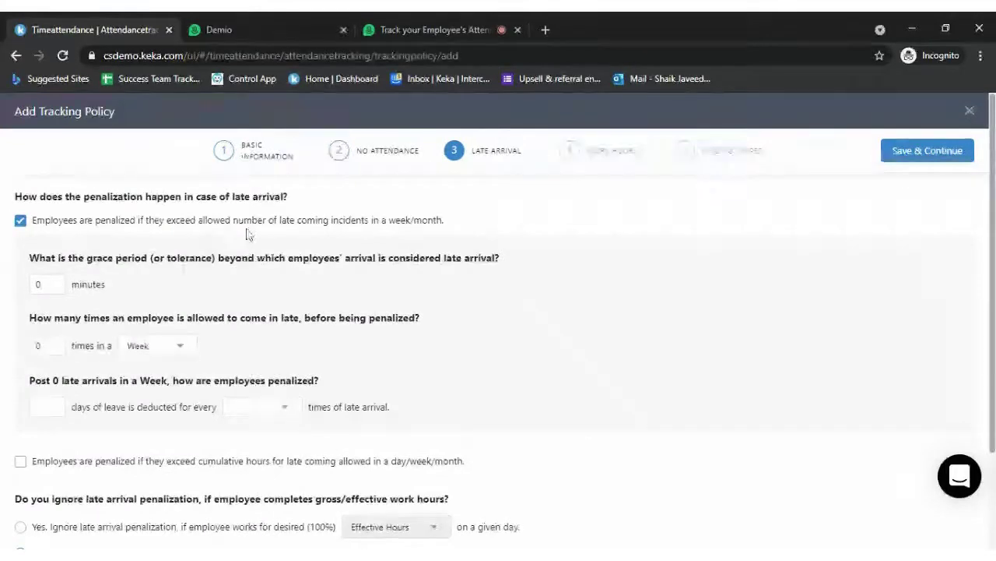
scroll(514, 312, down, 1)
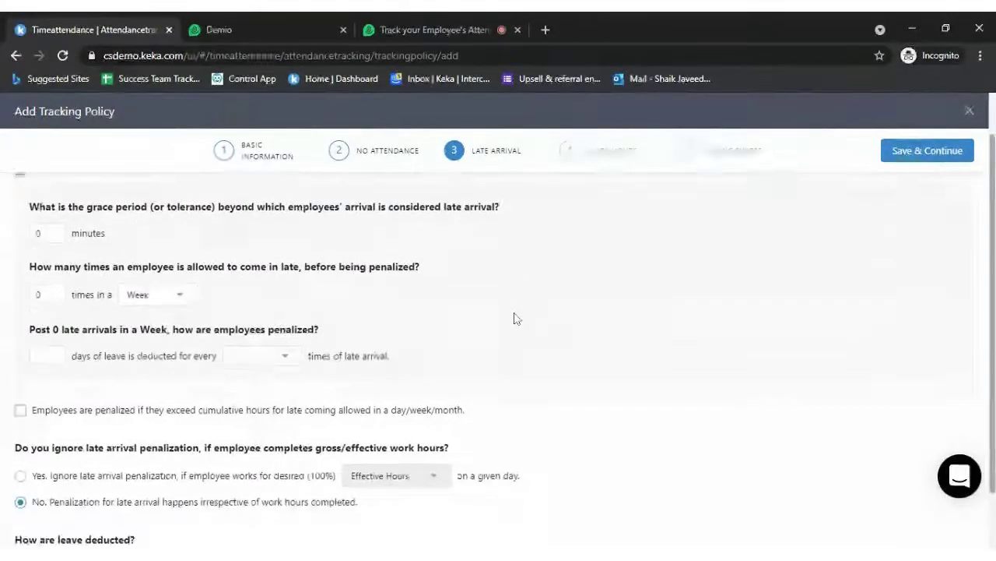
scroll(513, 318, up, 1)
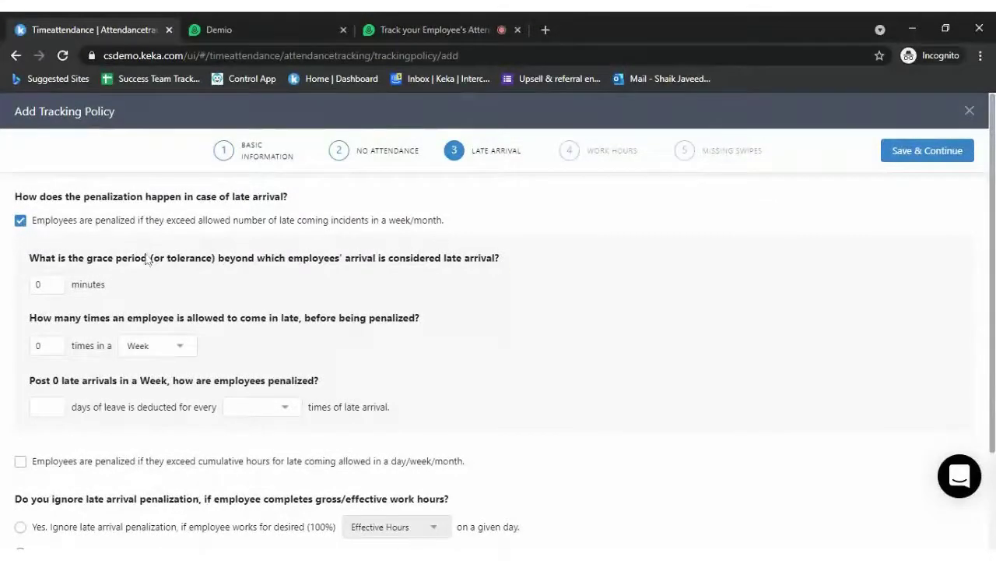
scroll(222, 274, down, 1)
scroll(222, 275, down, 2)
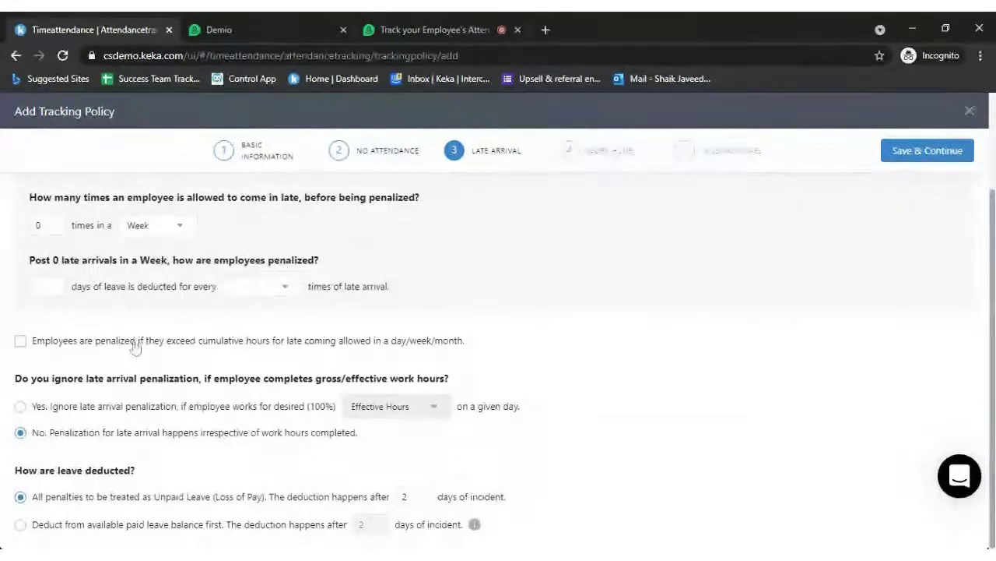
scroll(260, 351, up, 1)
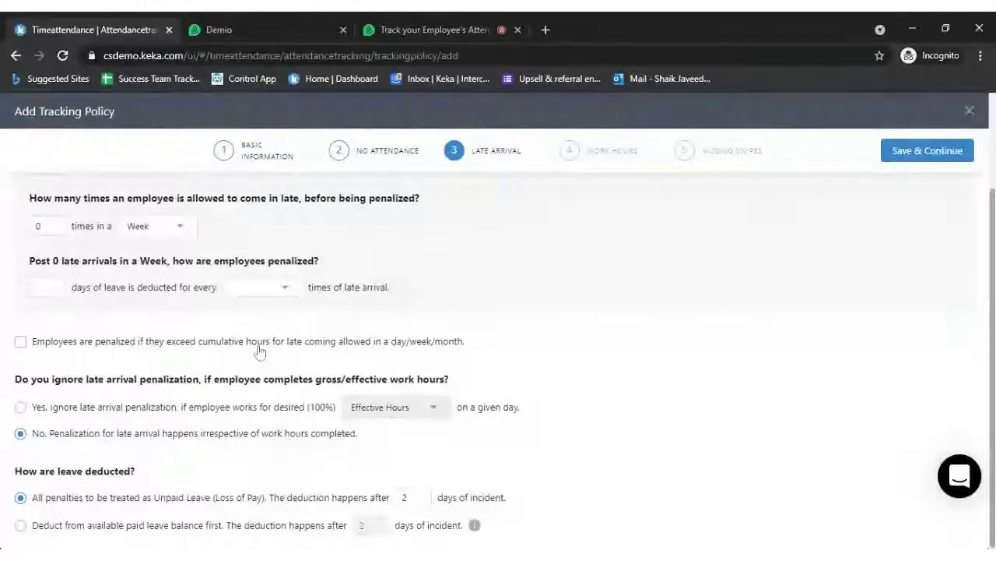
Set the late arrival grace period to 15 minutes.
scroll(260, 351, up, 3)
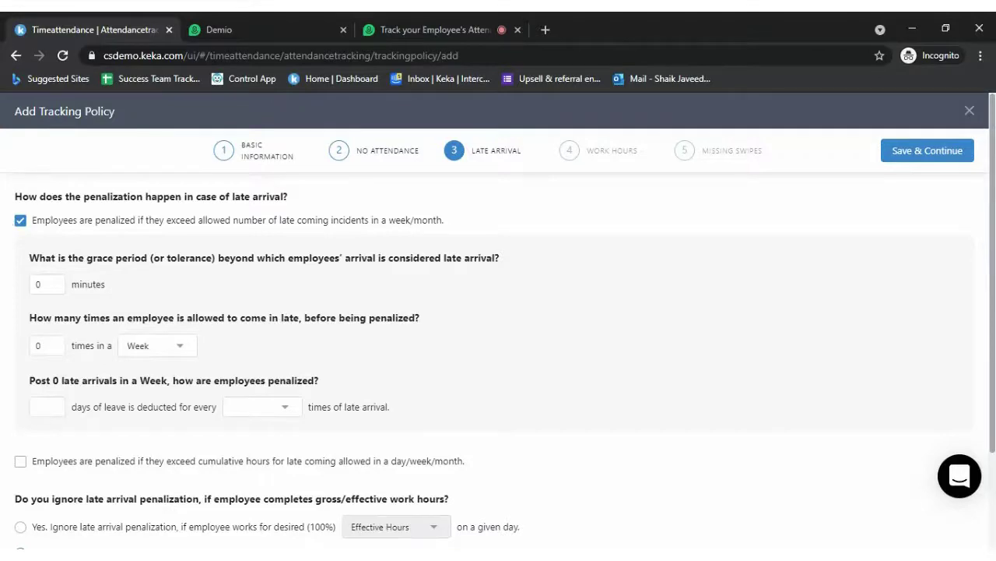
click(43, 284)
text(15)
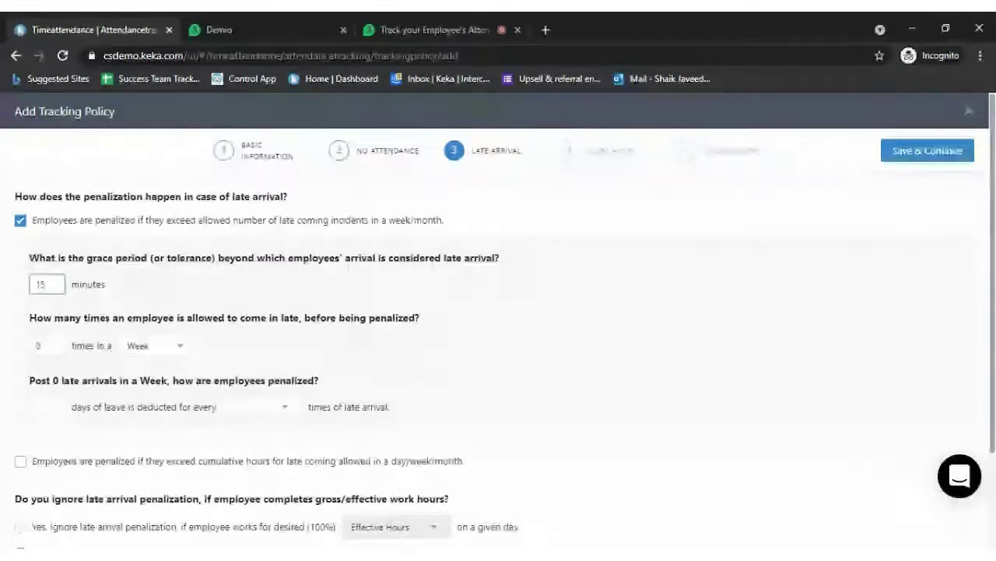
click(346, 311)
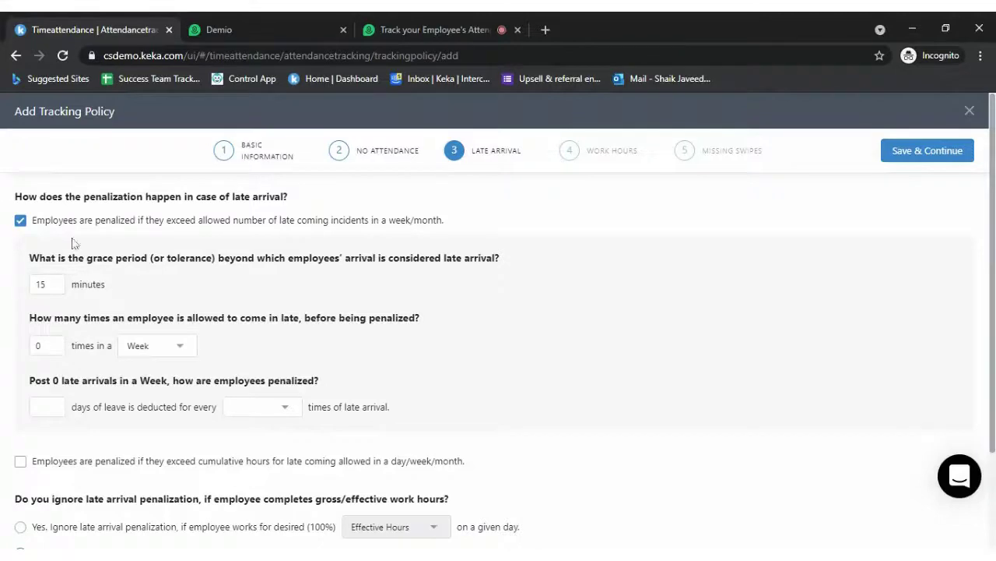
Change the grace period for late arrival to 30 minutes.
click(58, 283)
key(BackSpace)
text(30)
scroll(284, 280, down, 2)
scroll(285, 296, up, 2)
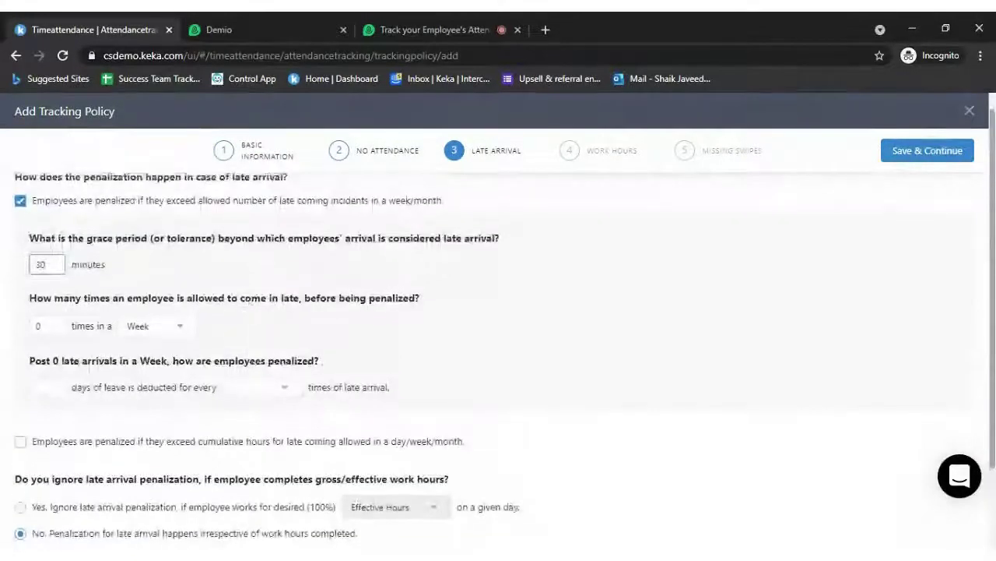
Allow employees to come in late 2 times before being penalized, keeping Week as the period after checking the alternatives.
drag(53, 298, 431, 297)
click(433, 319)
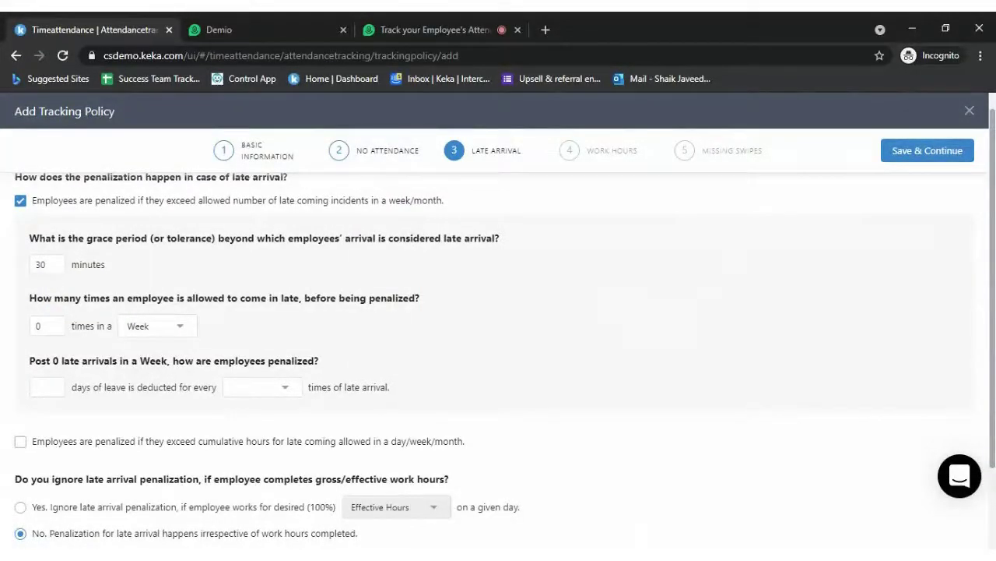
click(164, 327)
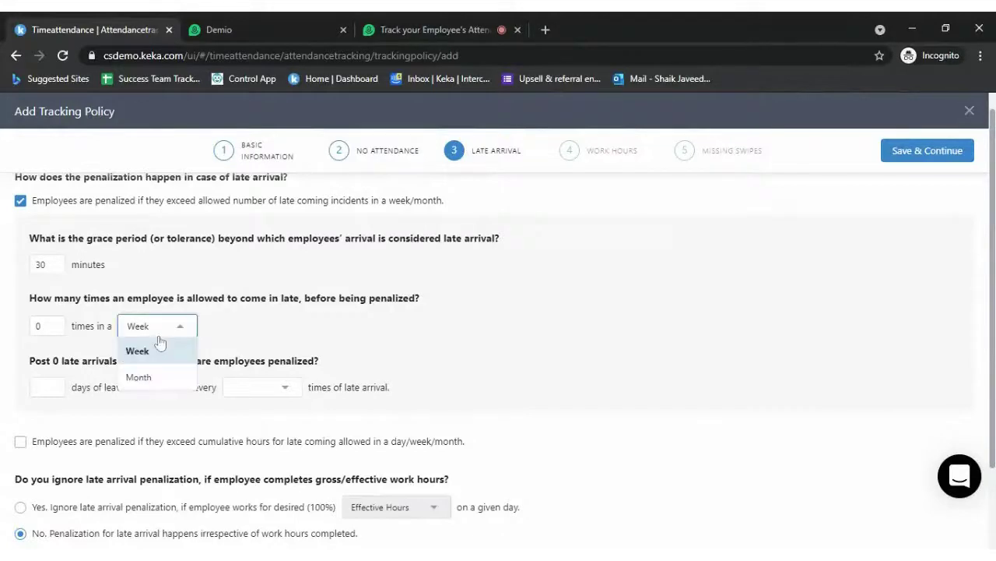
click(248, 329)
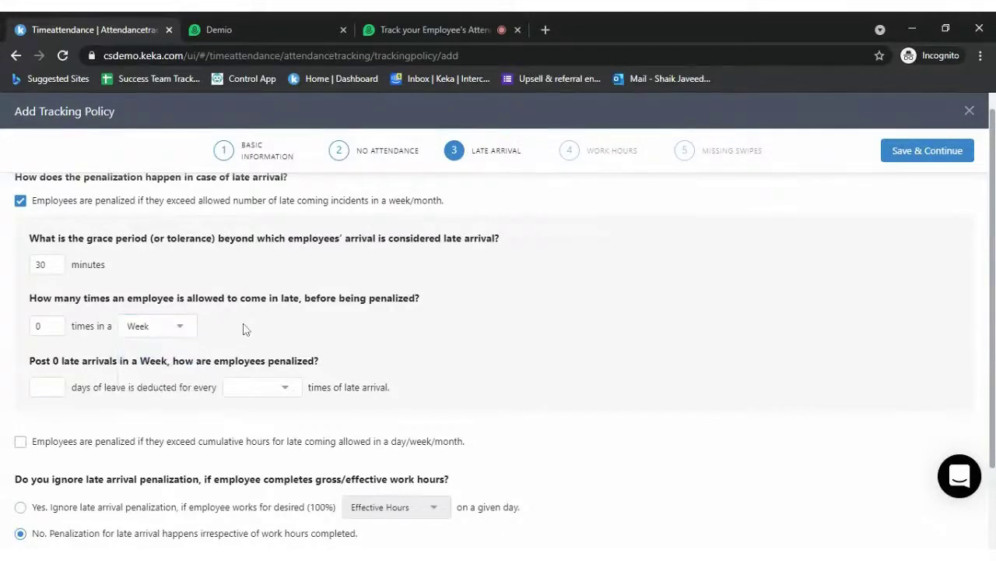
click(162, 327)
click(46, 325)
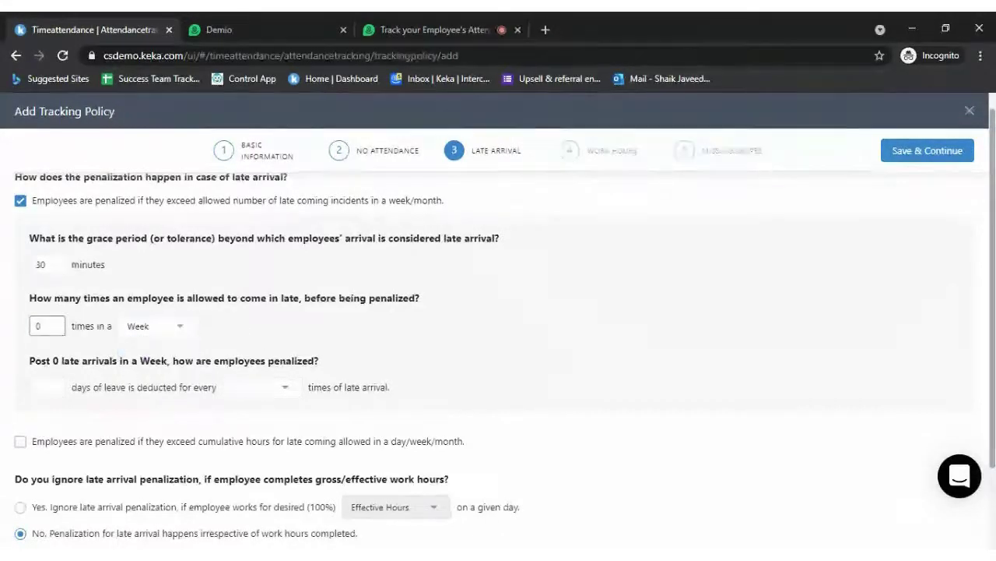
text(2)
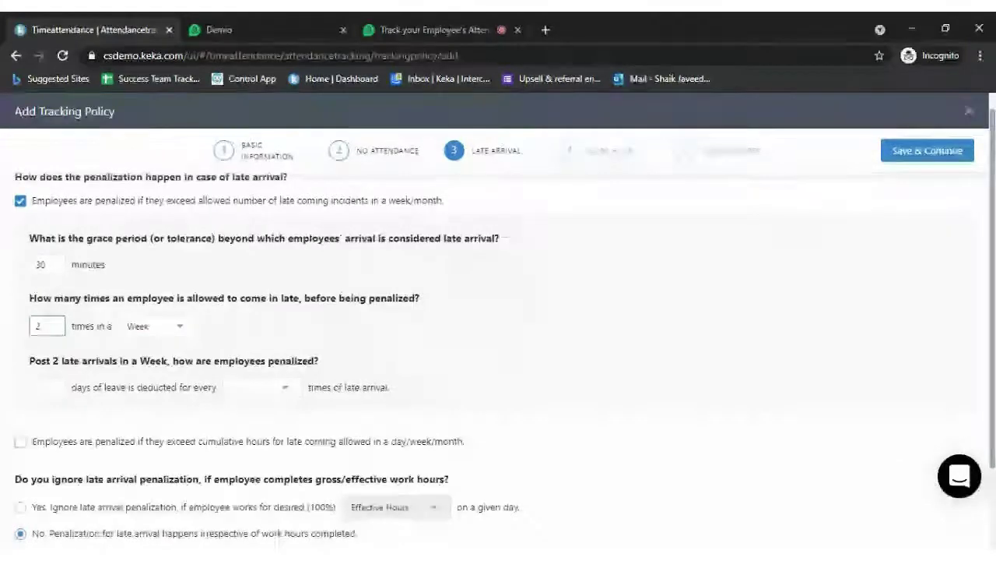
click(179, 334)
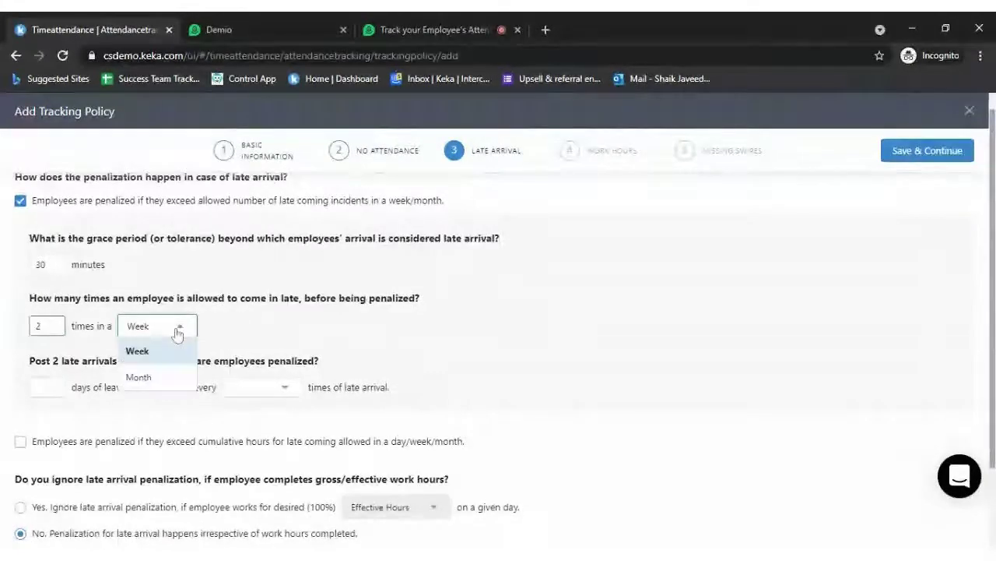
click(471, 331)
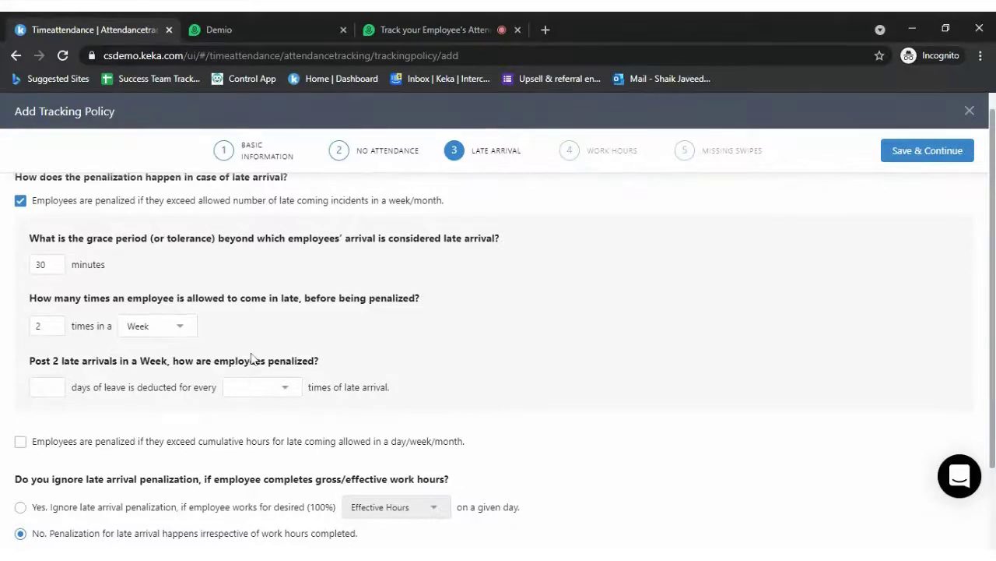
Set the penalty after the allowed late arrivals to 0.5 days of leave deducted for every 1 time of late arrival.
click(31, 395)
text(0.5)
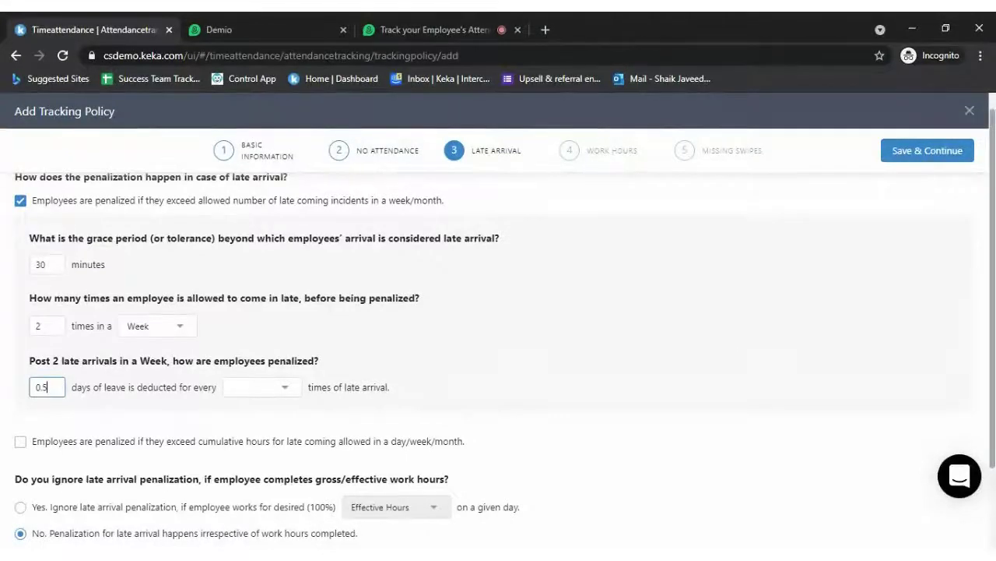
click(286, 388)
click(248, 216)
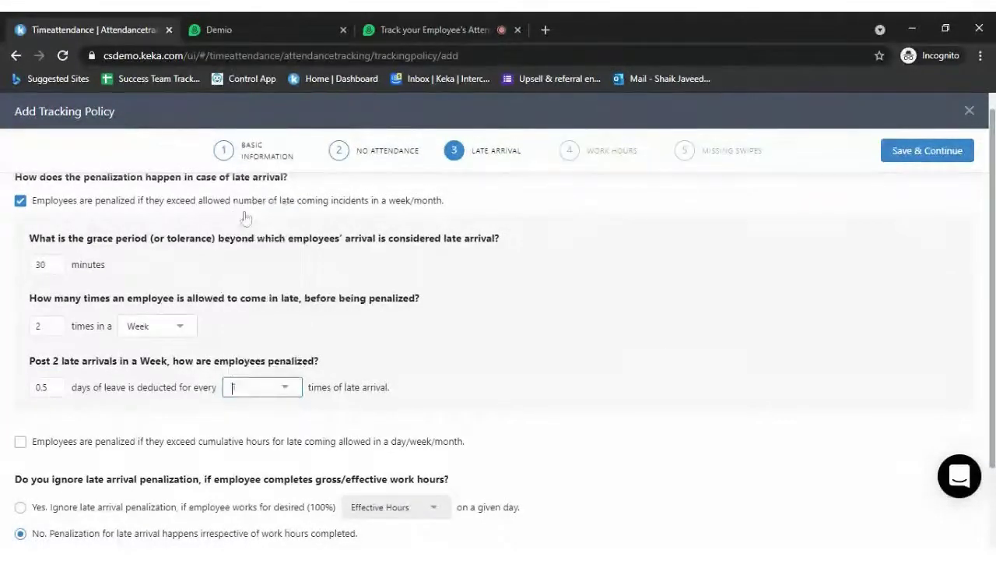
Review the incident-based late arrival settings, covering the weekly allowance, leave deduction and late arrival count options.
scroll(424, 381, down, 1)
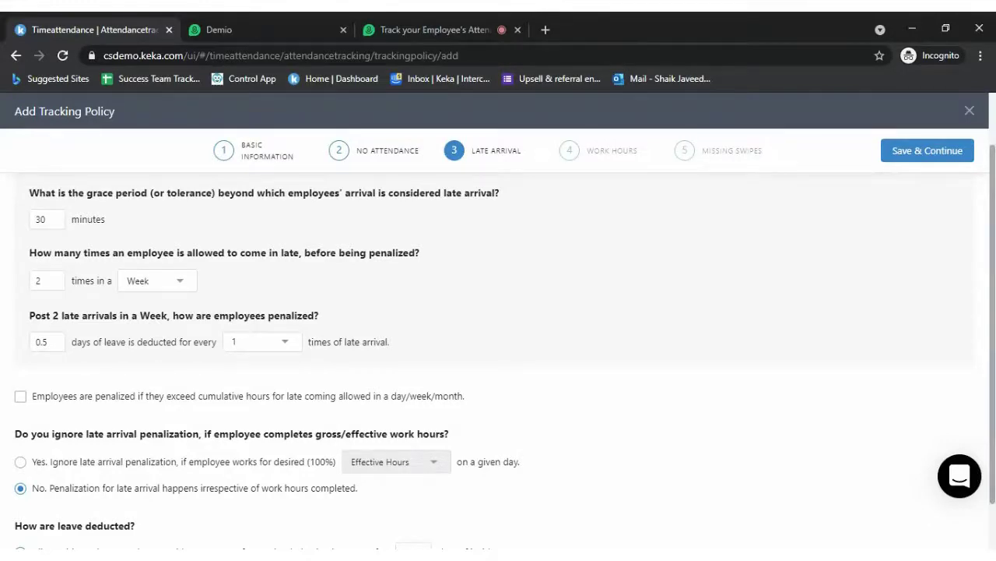
scroll(498, 351, up, 1)
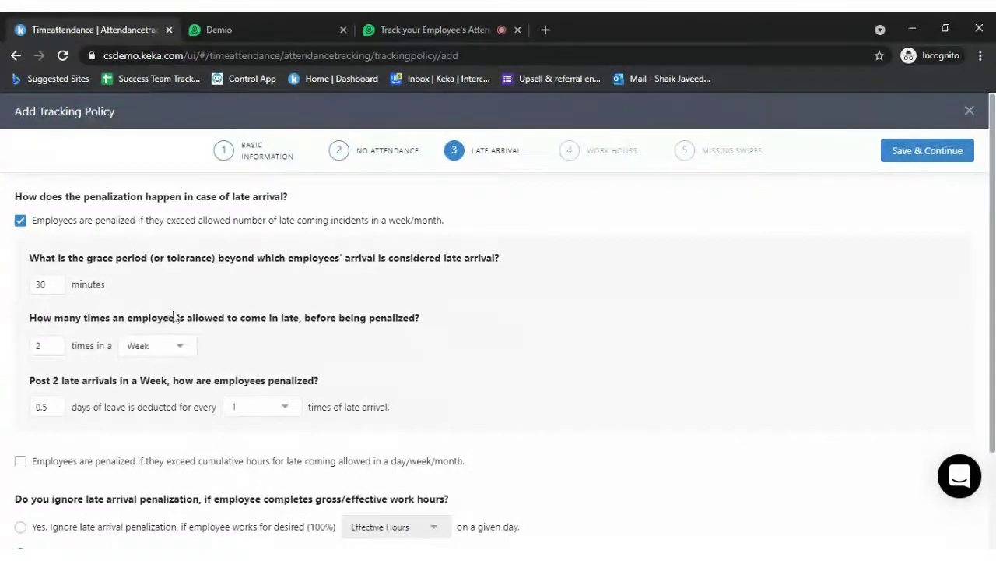
click(59, 344)
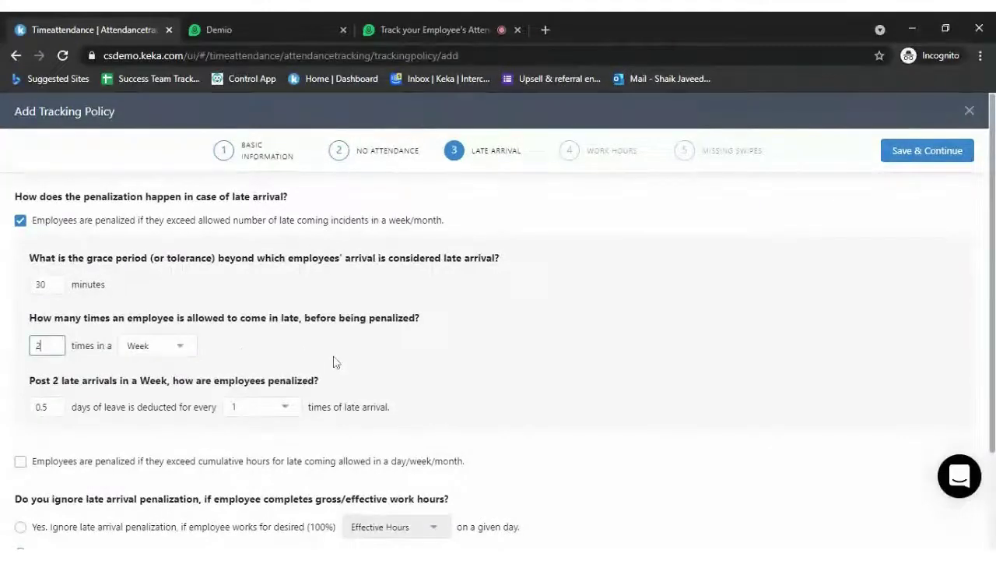
scroll(334, 360, down, 1)
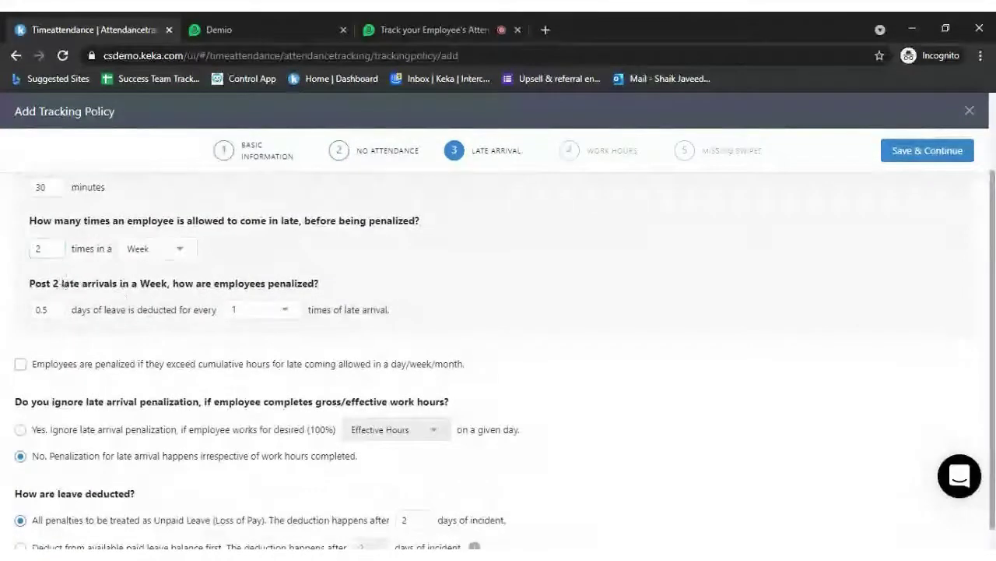
drag(52, 283, 291, 283)
click(106, 327)
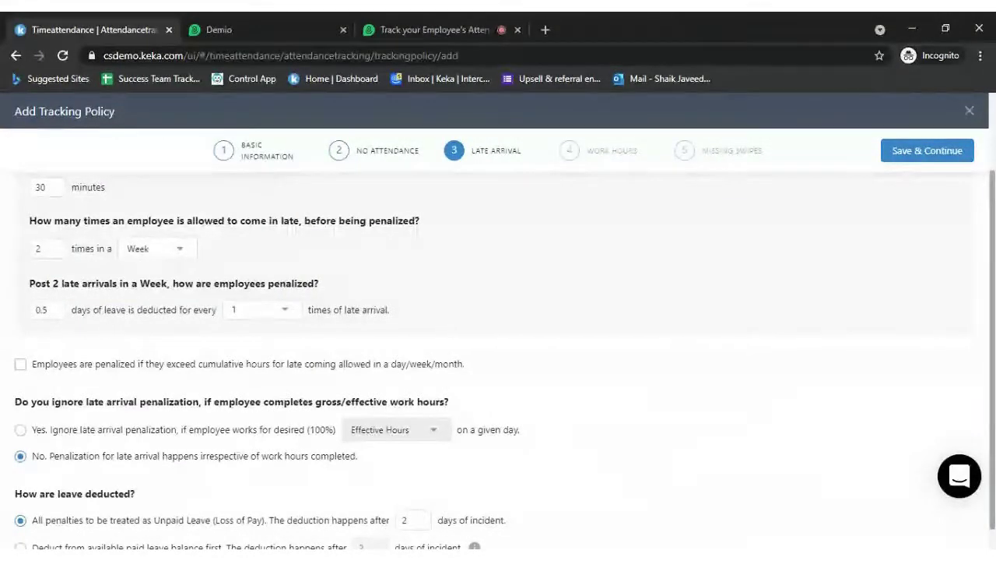
click(48, 309)
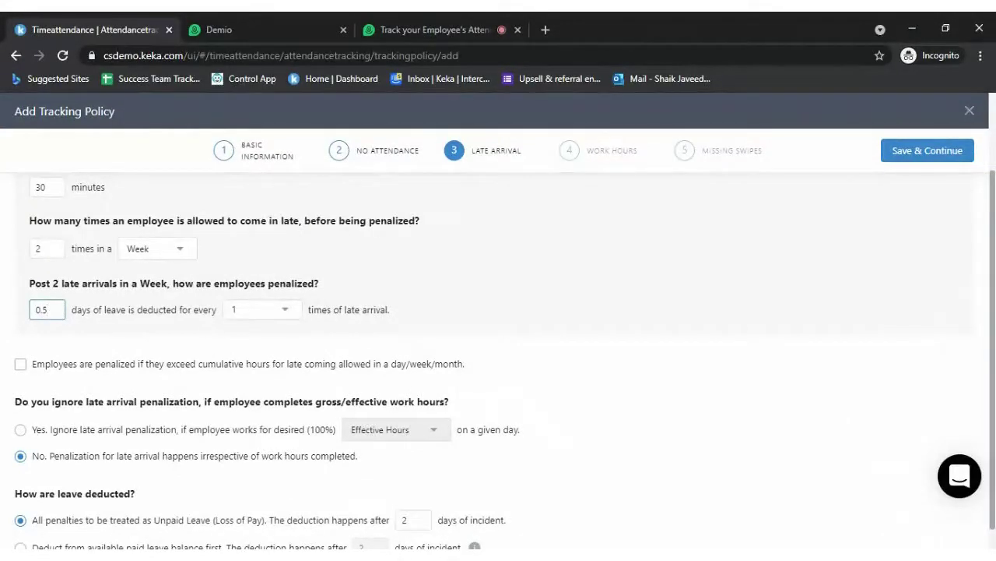
click(279, 309)
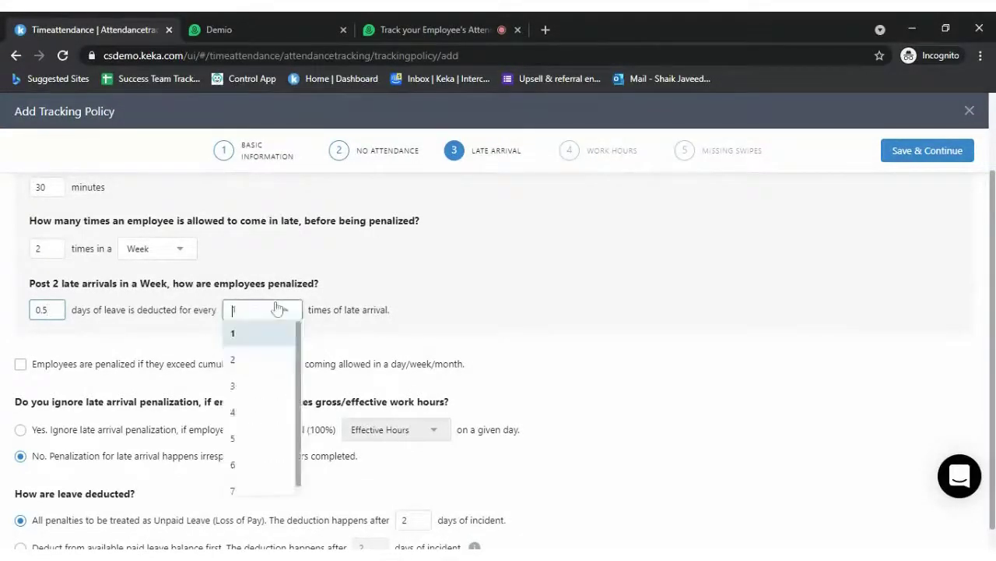
click(523, 308)
scroll(545, 425, down, 1)
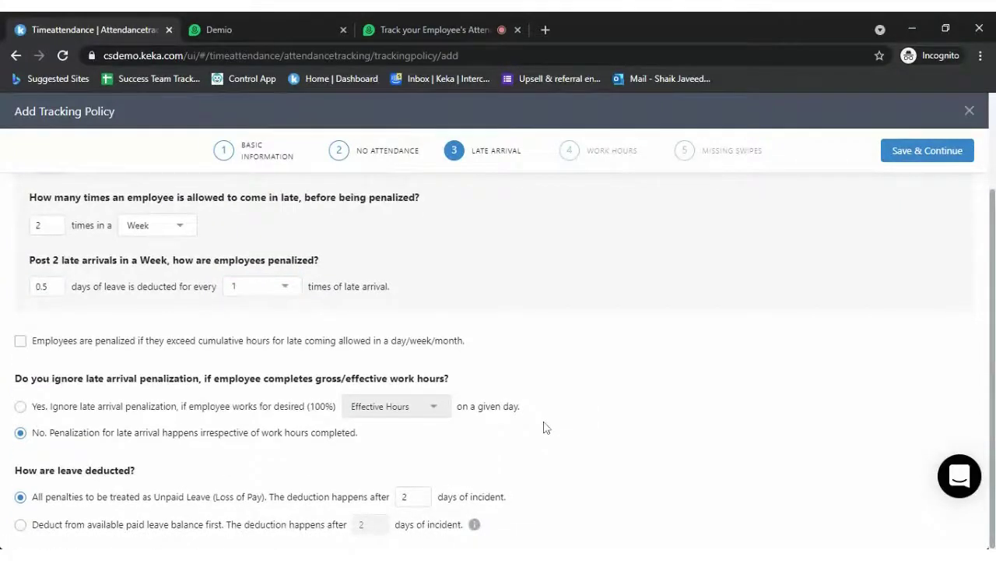
scroll(461, 390, up, 1)
scroll(459, 389, up, 1)
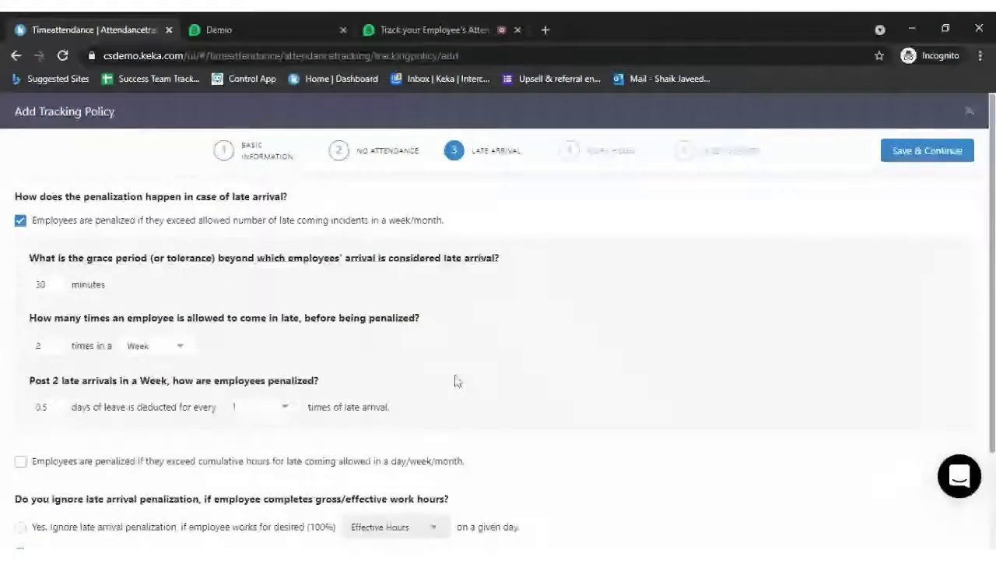
Switch late arrival penalization from incident count to cumulative hours of late coming, based on Week.
click(21, 221)
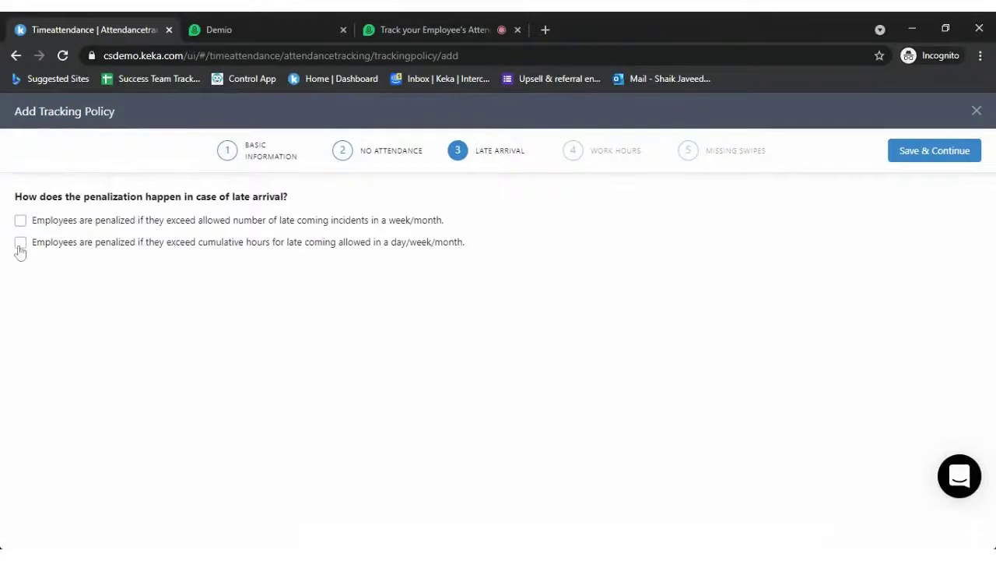
click(20, 242)
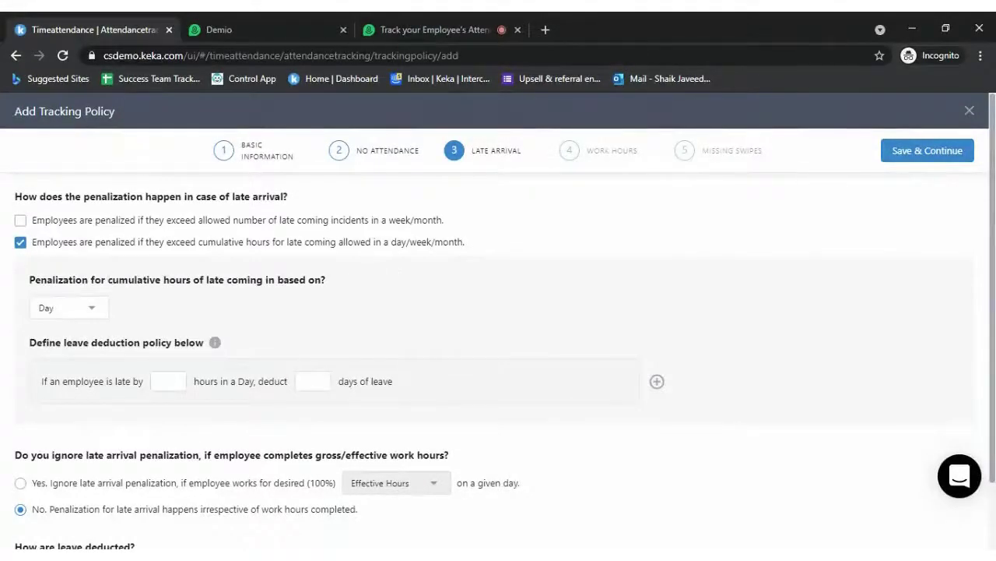
drag(75, 279, 305, 298)
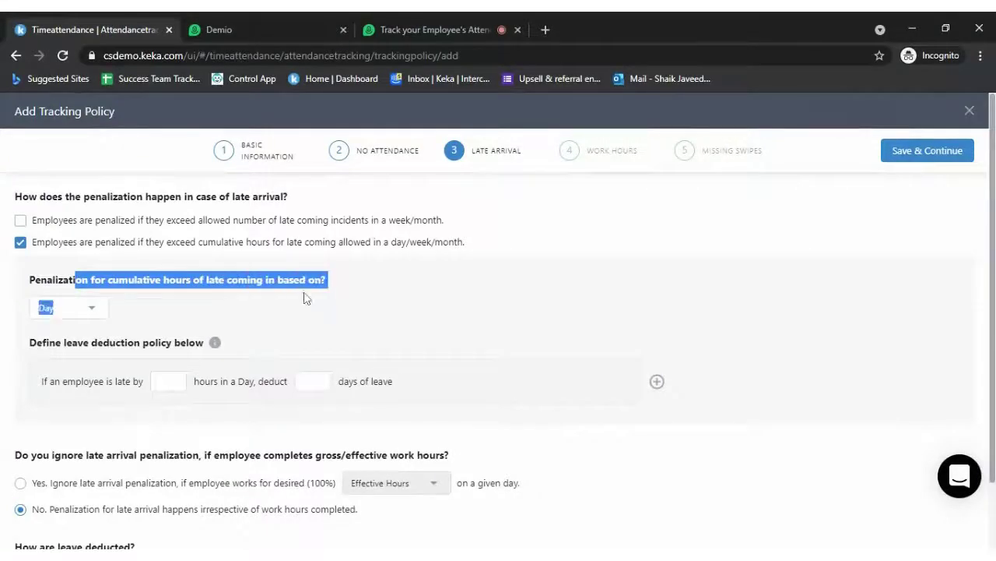
click(79, 311)
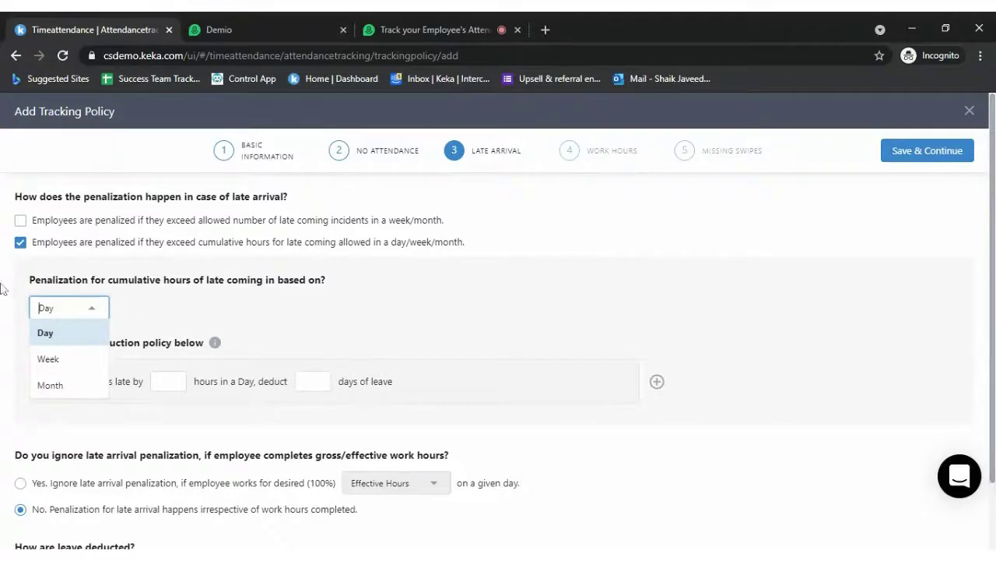
click(49, 359)
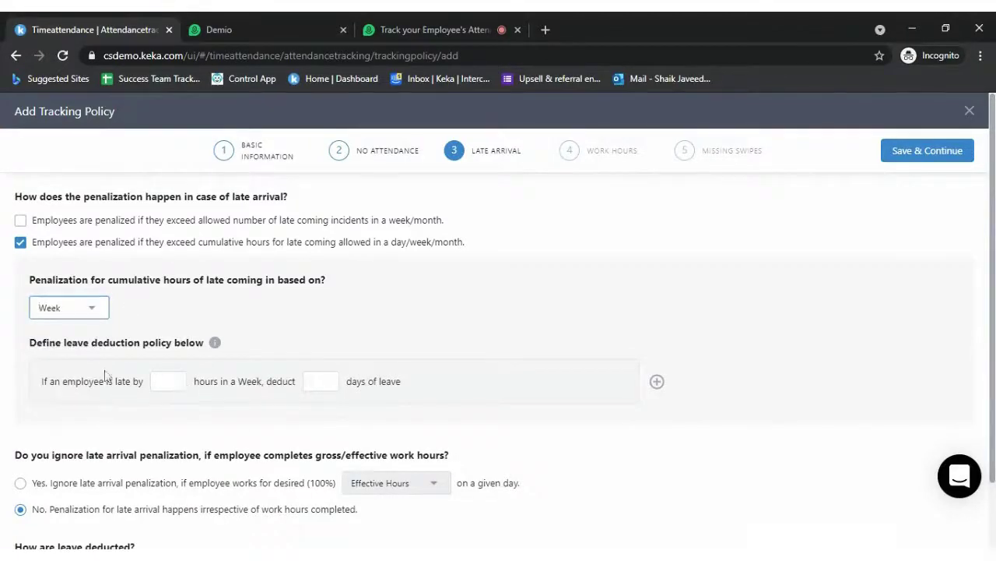
Define the leave deduction rule as 3 hours late in a week deducting 0.5 days of leave.
click(168, 382)
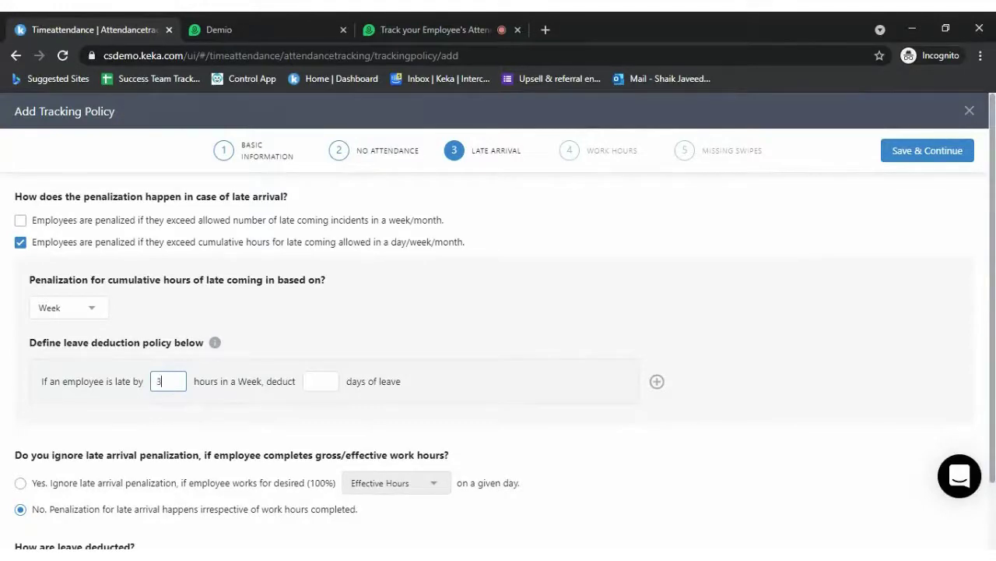
click(319, 382)
text(0.5)
click(513, 324)
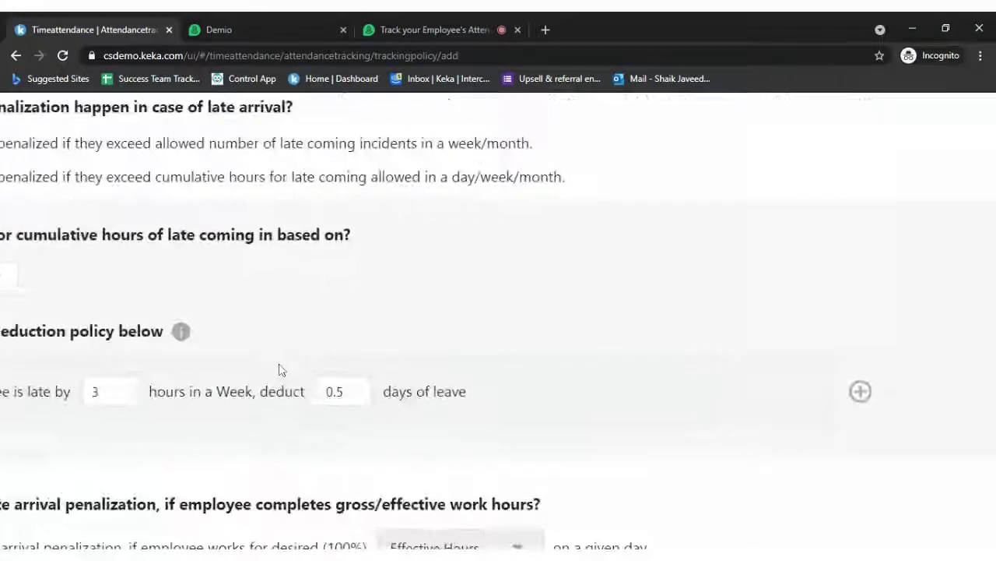
Switch to the Demio webinar room to read the latest chat messages, and return to the Keka tracking policy form.
click(402, 26)
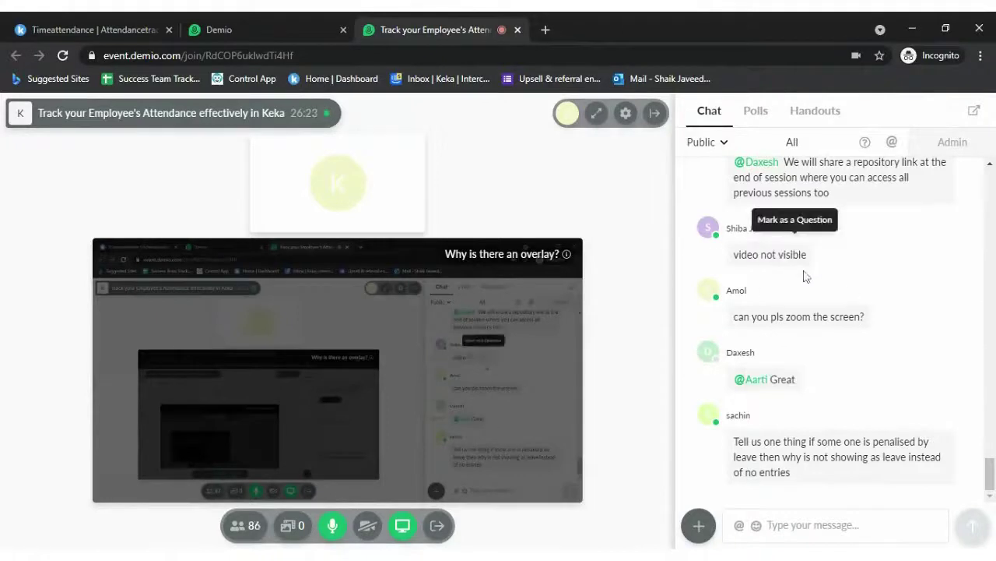
scroll(888, 395, up, 3)
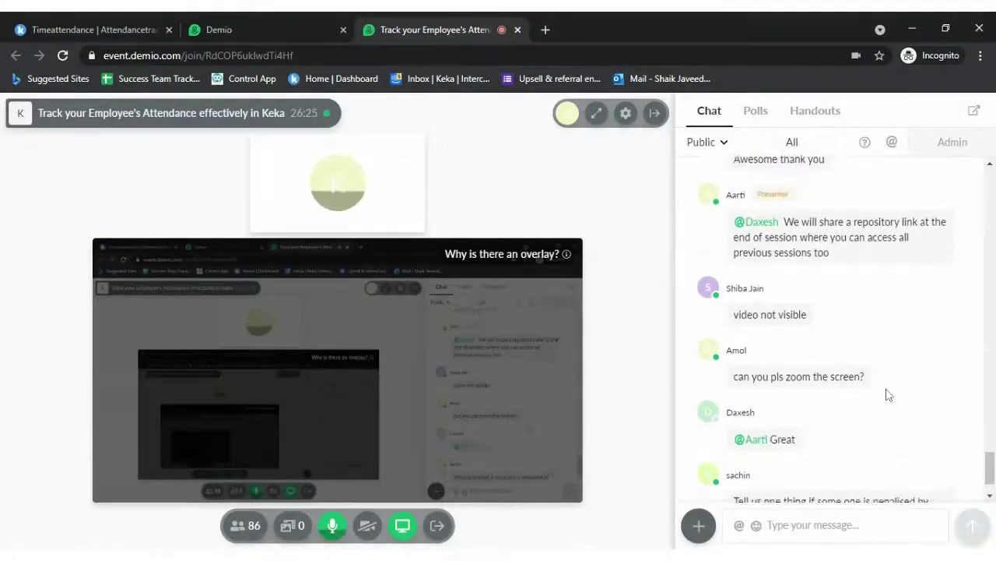
scroll(889, 394, up, 1)
scroll(888, 395, down, 4)
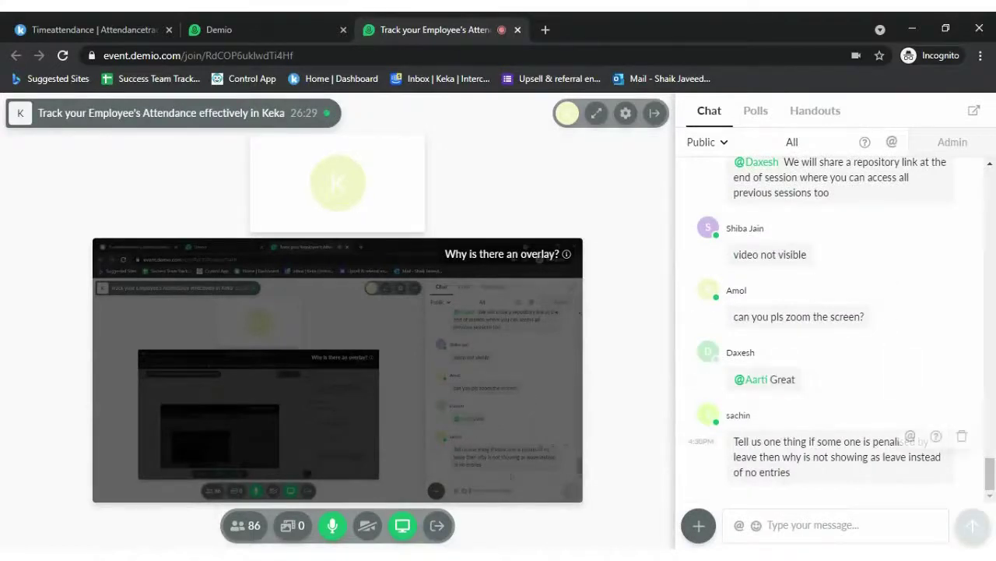
click(86, 29)
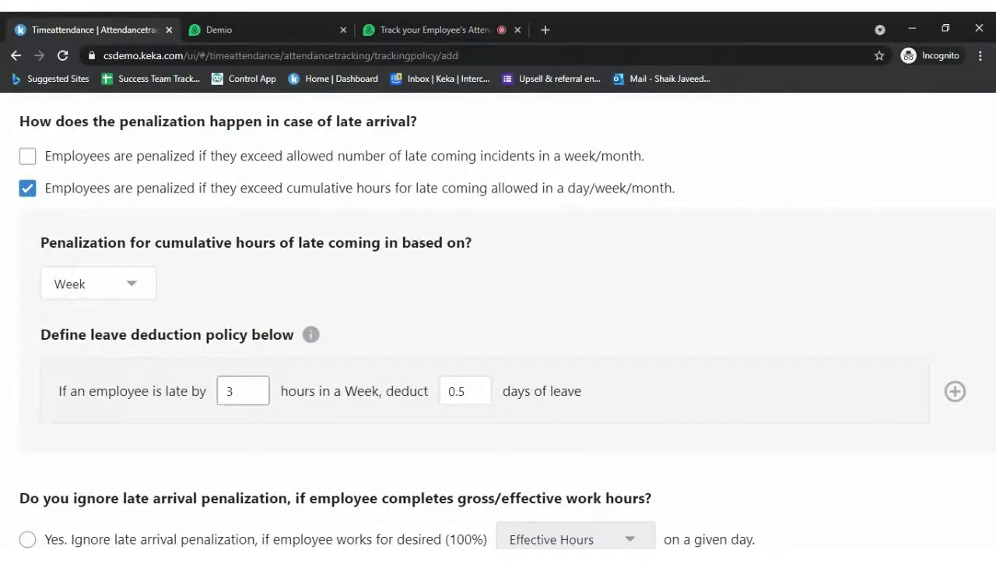
Add a second leave deduction rule that deducts 1 day of leave for 5 hours late in a week.
scroll(502, 398, down, 2)
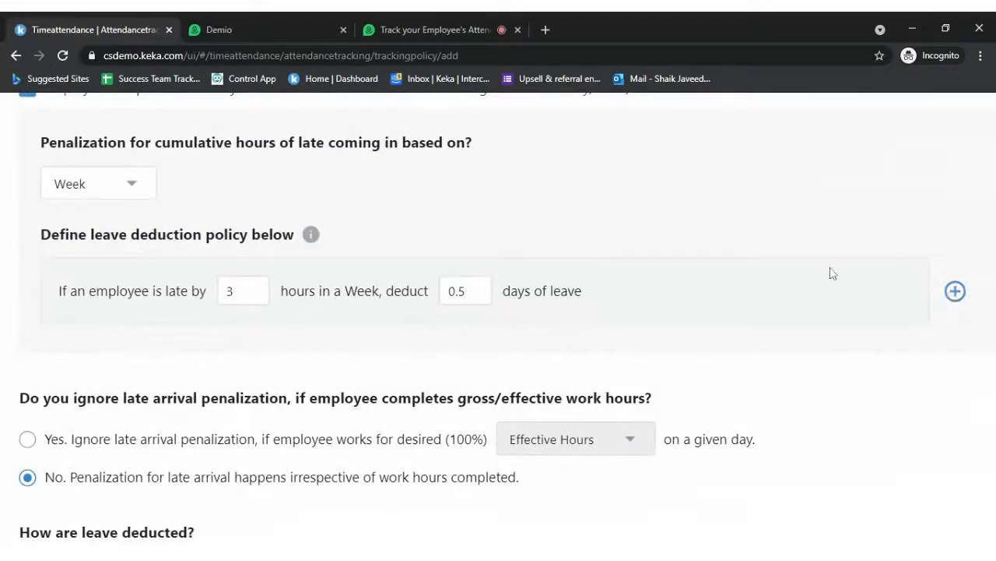
click(958, 296)
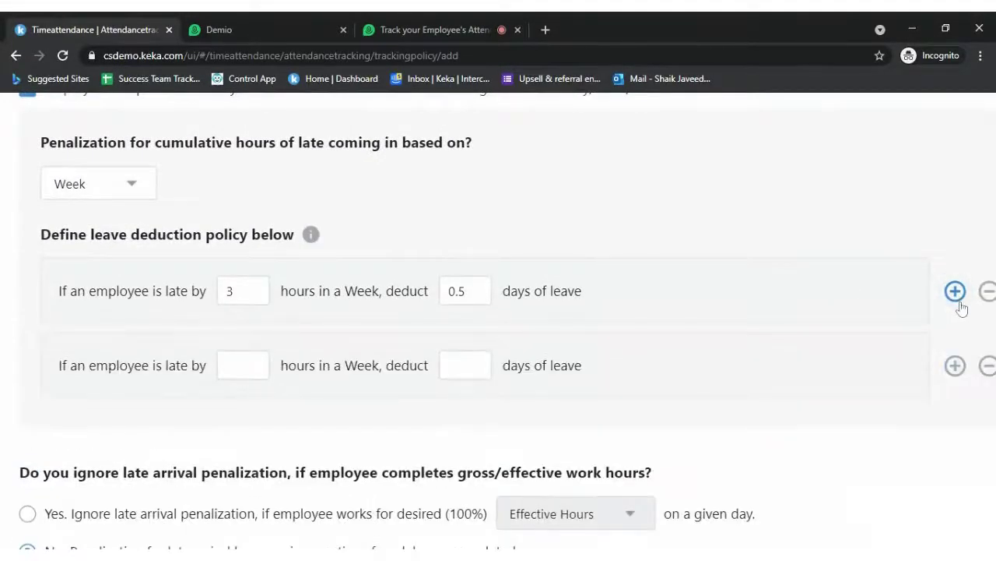
click(243, 365)
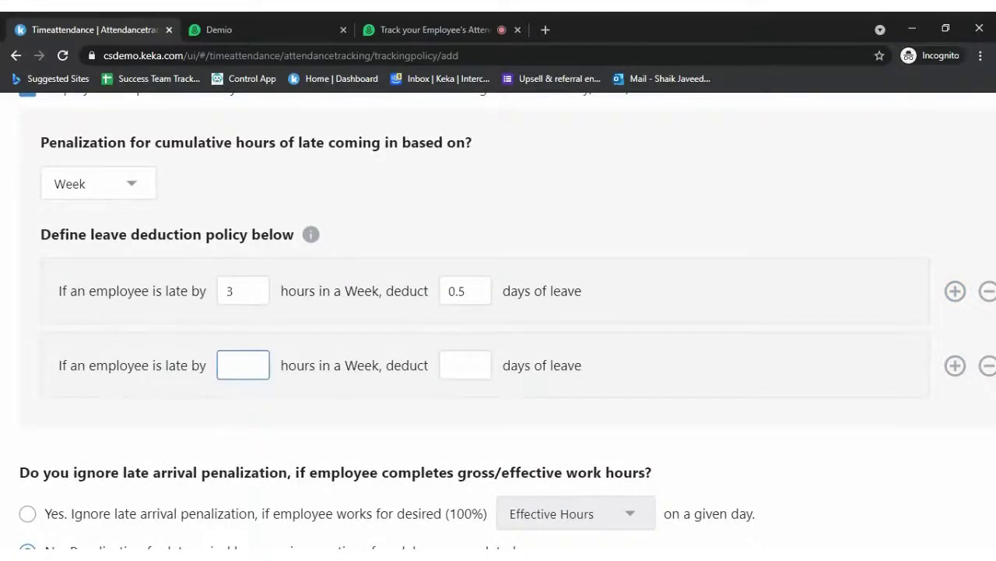
text(5)
click(449, 364)
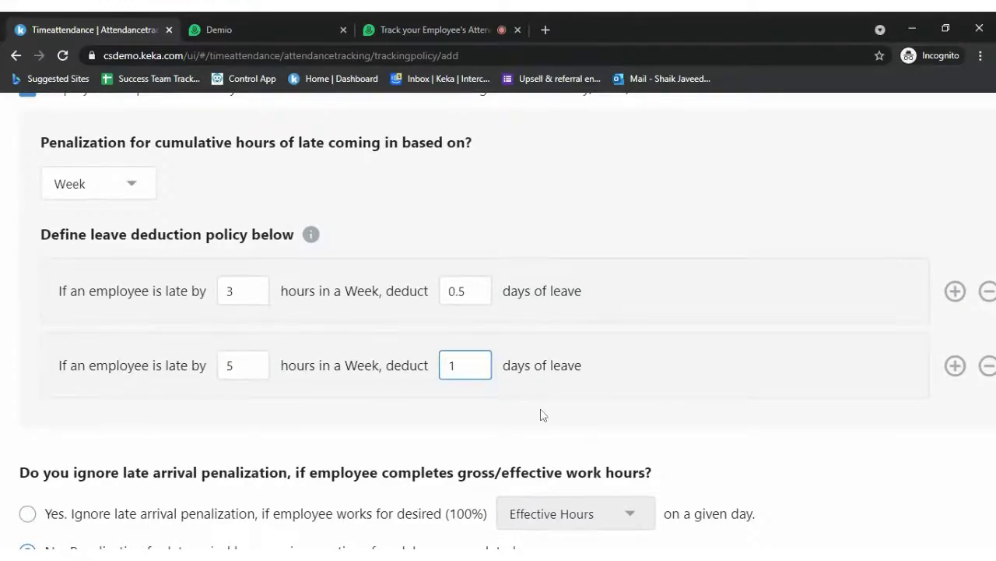
Ignore late arrival penalization if the employee works the desired 100% Effective Hours, keeping that hours type after checking the alternative.
scroll(540, 413, down, 1)
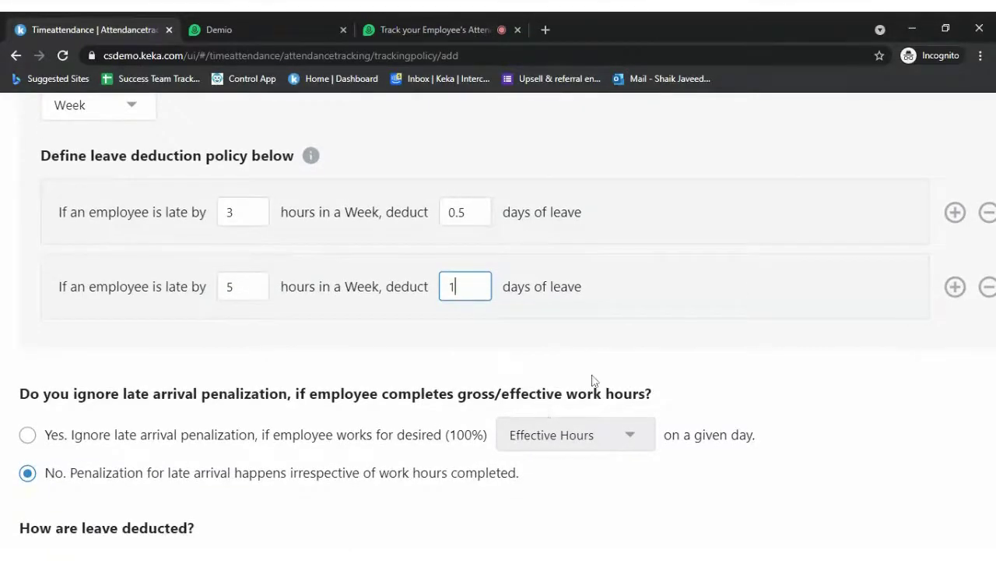
scroll(594, 382, up, 1)
scroll(539, 314, down, 1)
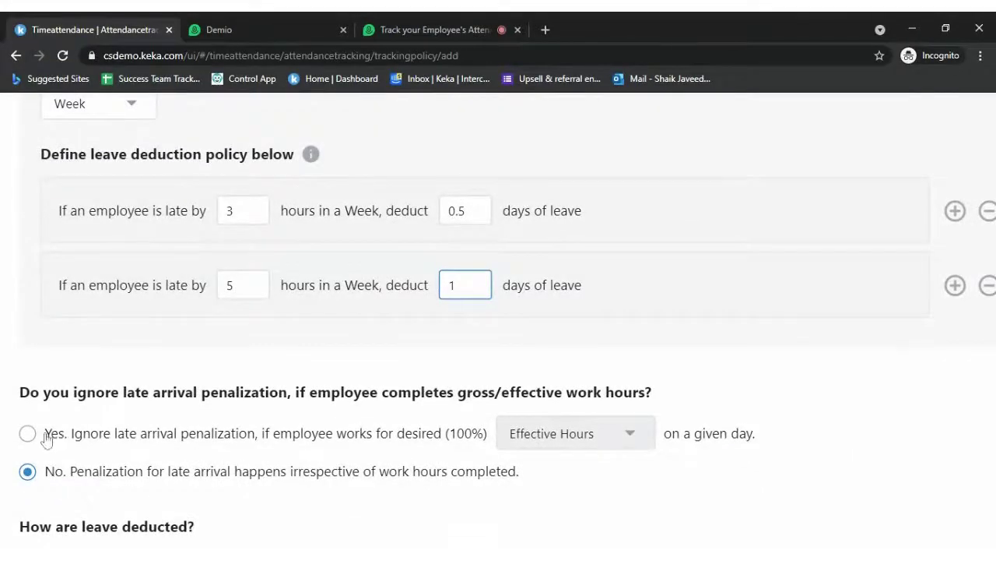
scroll(292, 246, up, 3)
scroll(291, 245, down, 4)
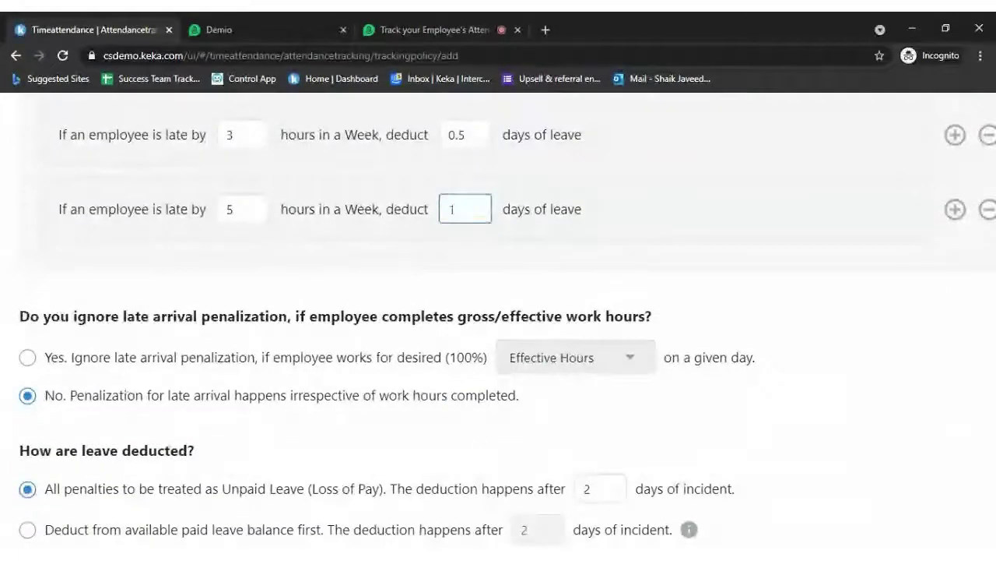
drag(40, 316, 679, 322)
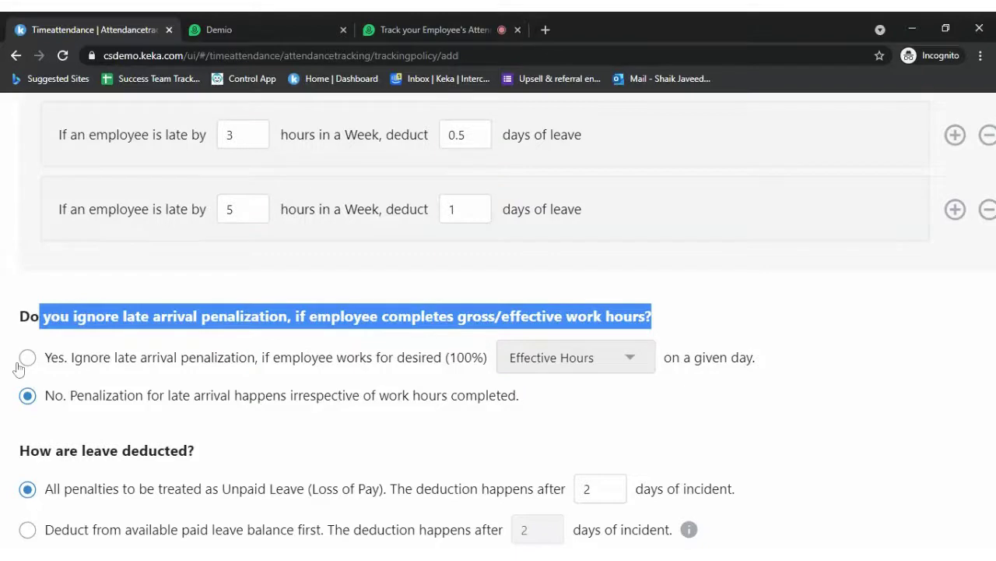
click(68, 366)
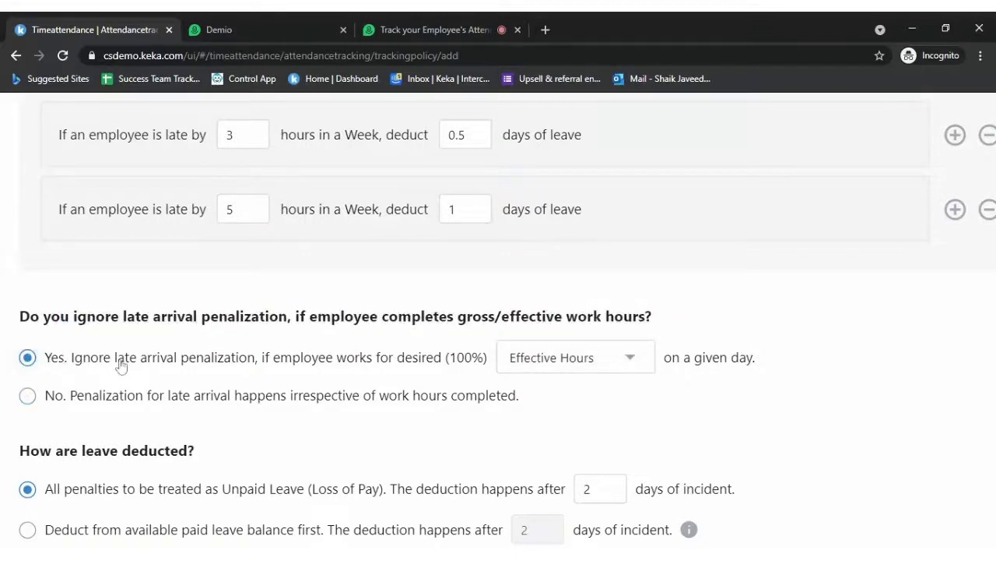
click(85, 404)
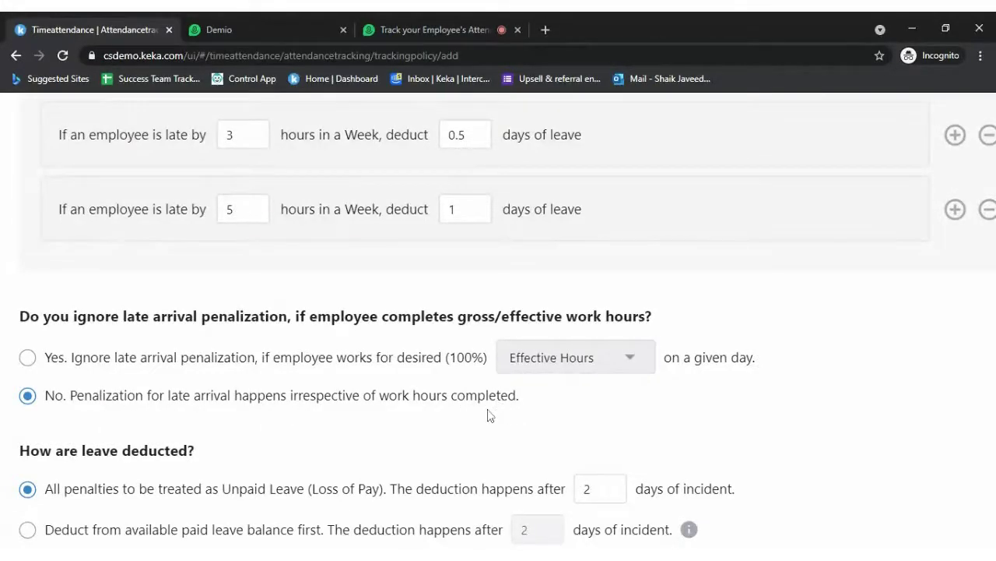
click(140, 356)
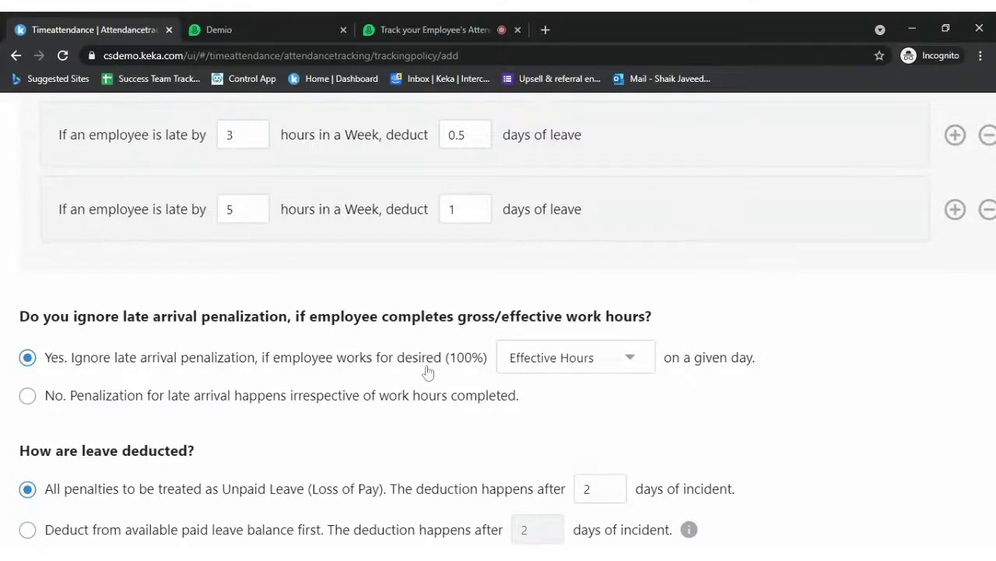
click(562, 366)
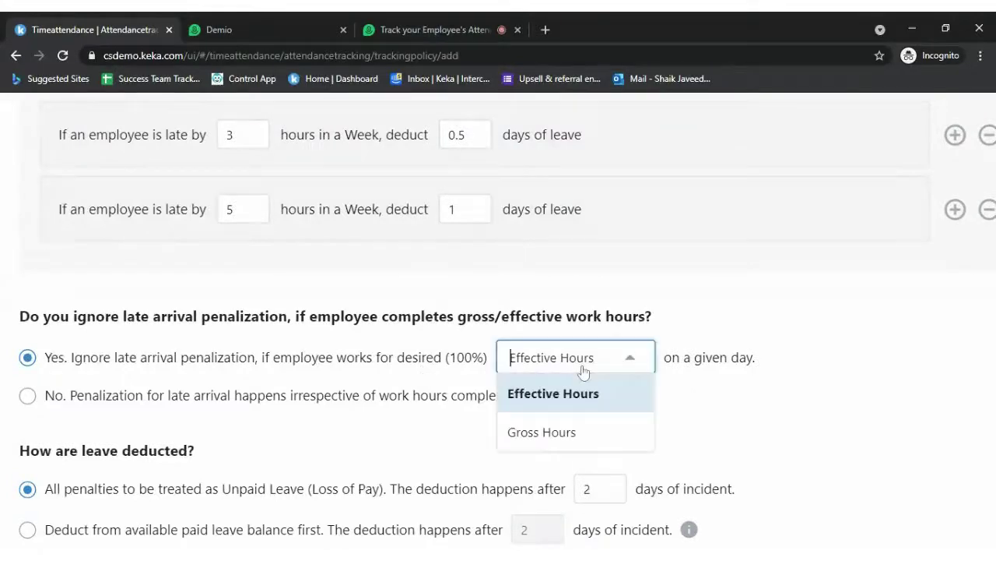
click(717, 389)
scroll(380, 425, down, 1)
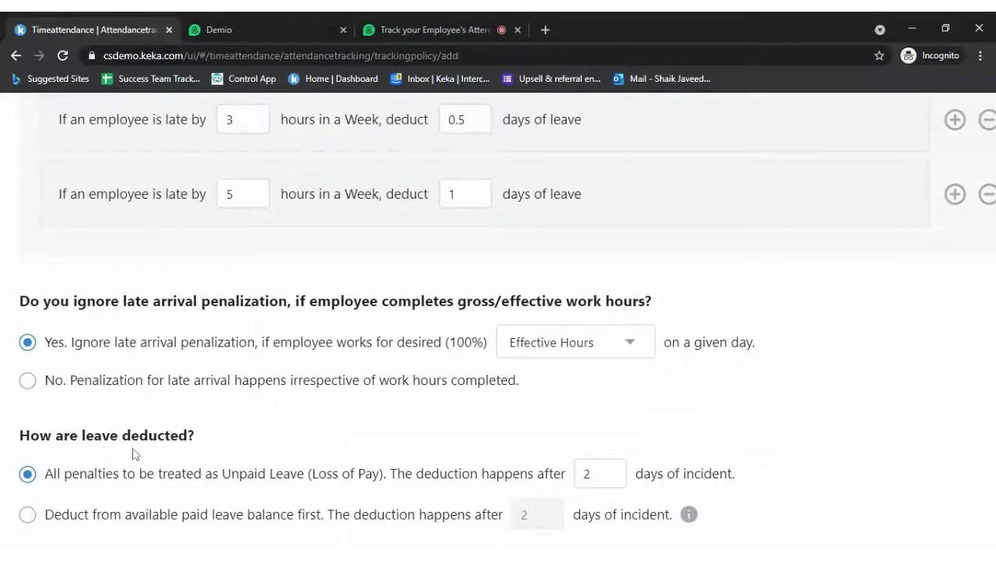
Choose to penalize late arrival irrespective of work hours completed, and check the choice against the weekly leave deduction rules.
click(114, 380)
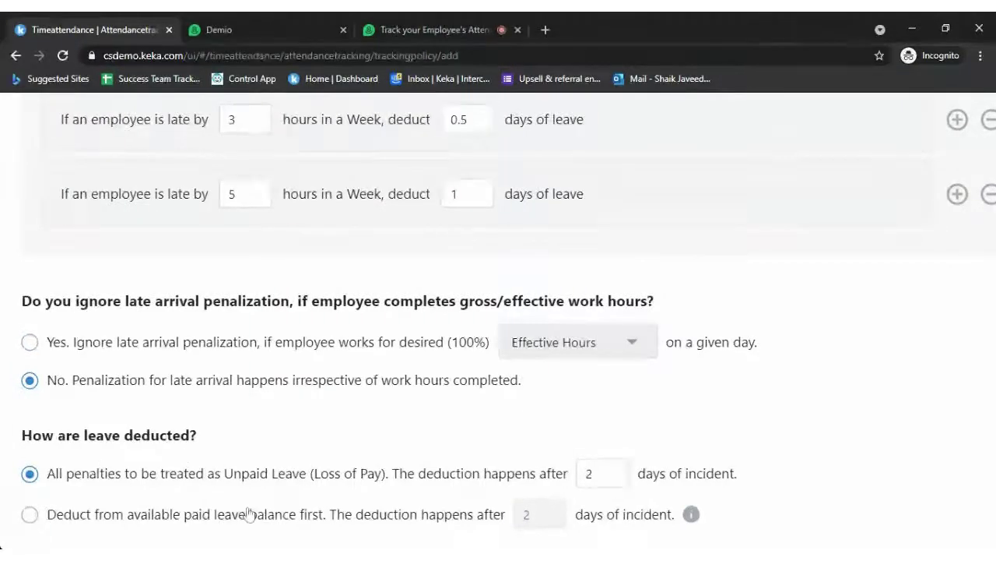
scroll(408, 495, up, 5)
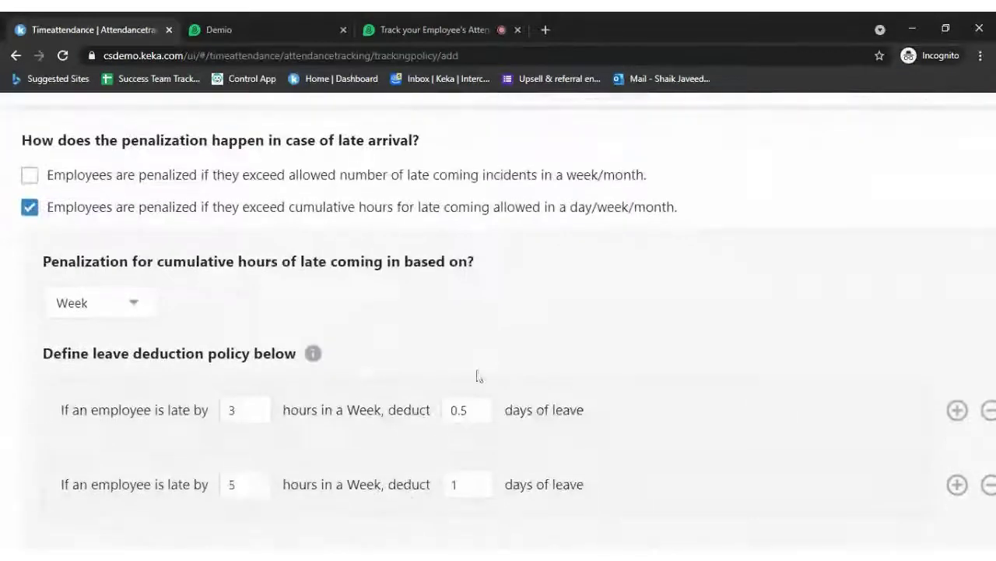
scroll(540, 301, down, 5)
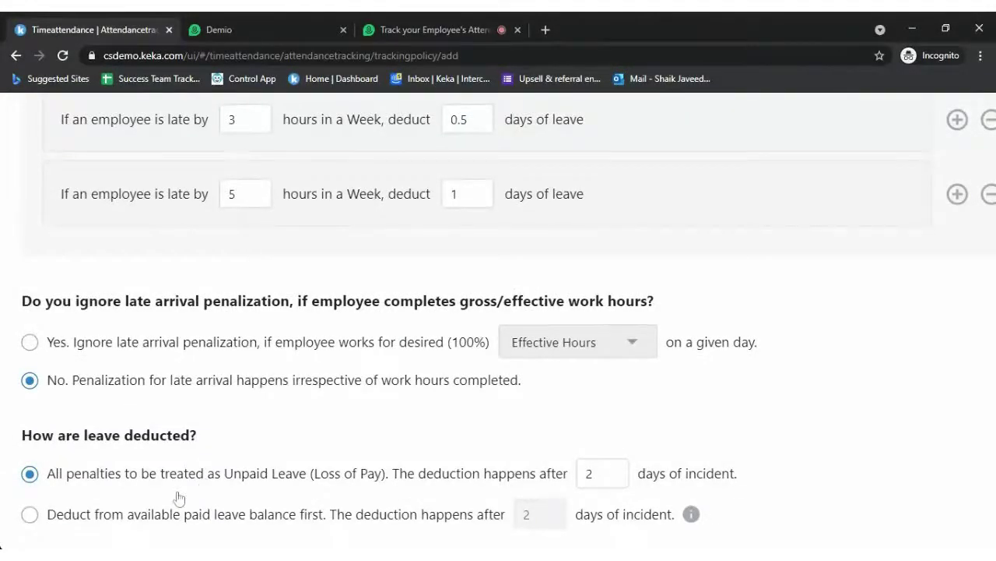
Try deducting from the available paid leave balance first, and return to treating all penalties as Unpaid Leave (Loss of Pay).
click(133, 521)
scroll(414, 537, down, 1)
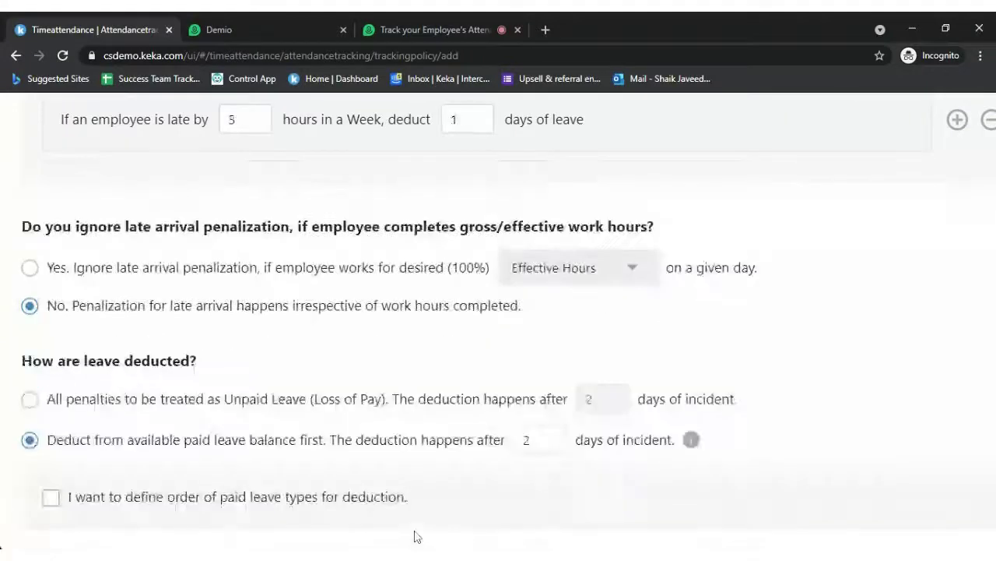
click(204, 401)
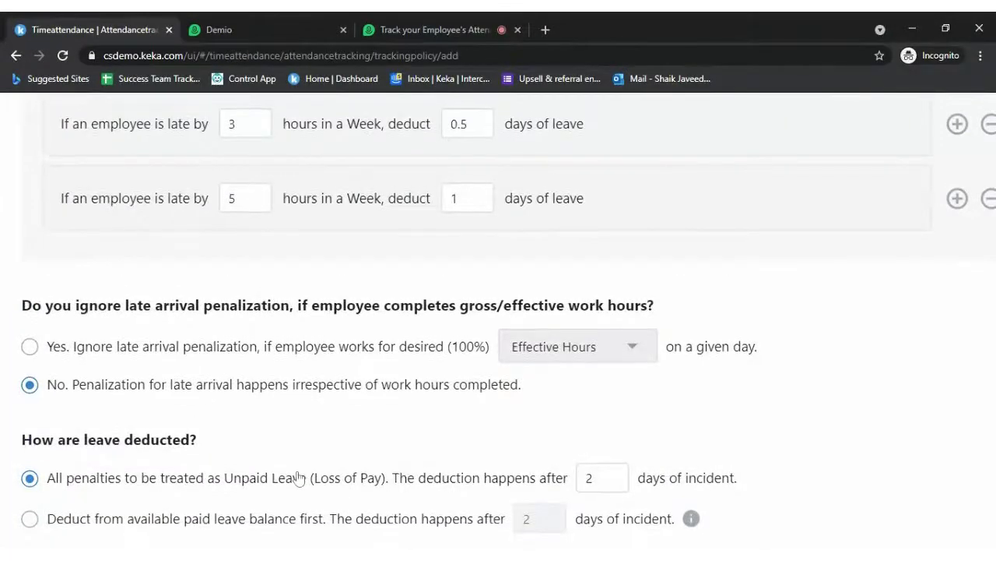
Review the complete Late Arrival settings and save them to continue to the Work Hours stage.
scroll(298, 479, up, 5)
key(ctrl+minus)
key(ctrl+minus)
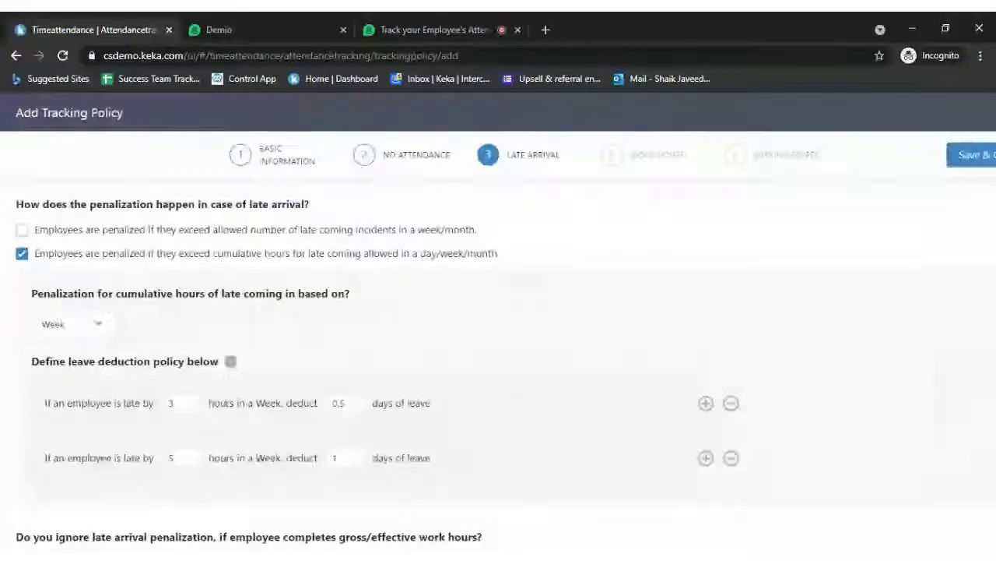
key(ctrl+minus)
scroll(498, 327, down, 3)
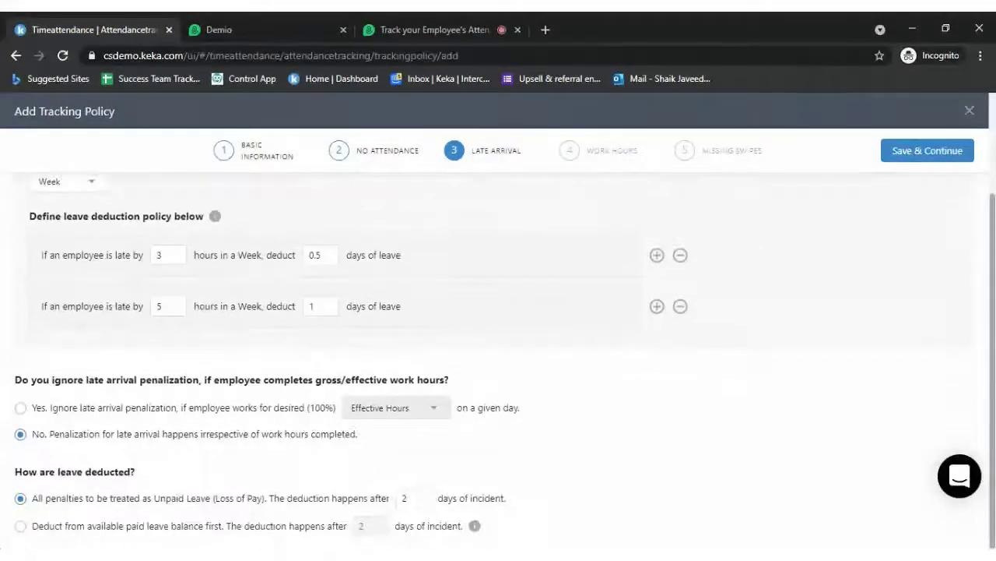
scroll(498, 327, up, 3)
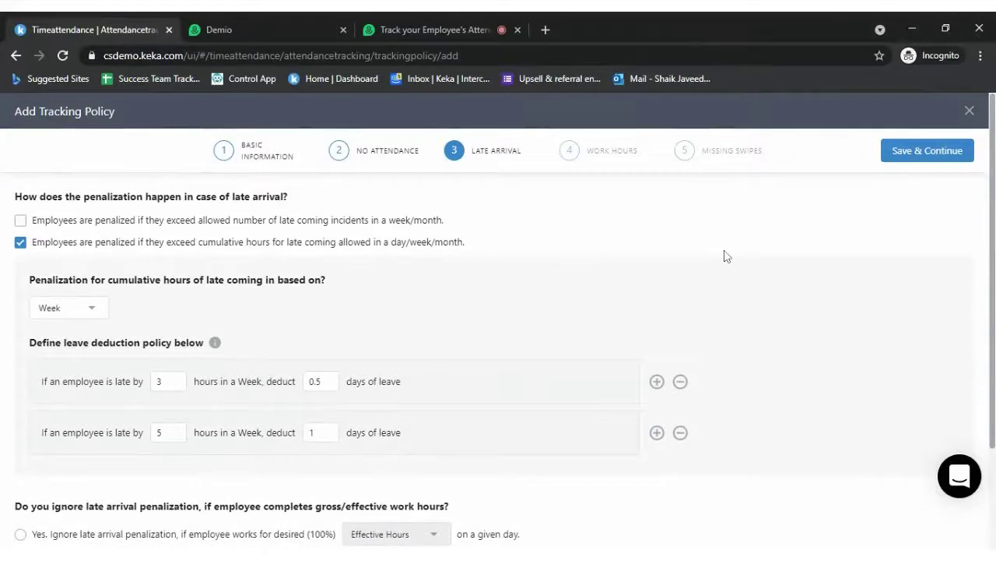
click(914, 150)
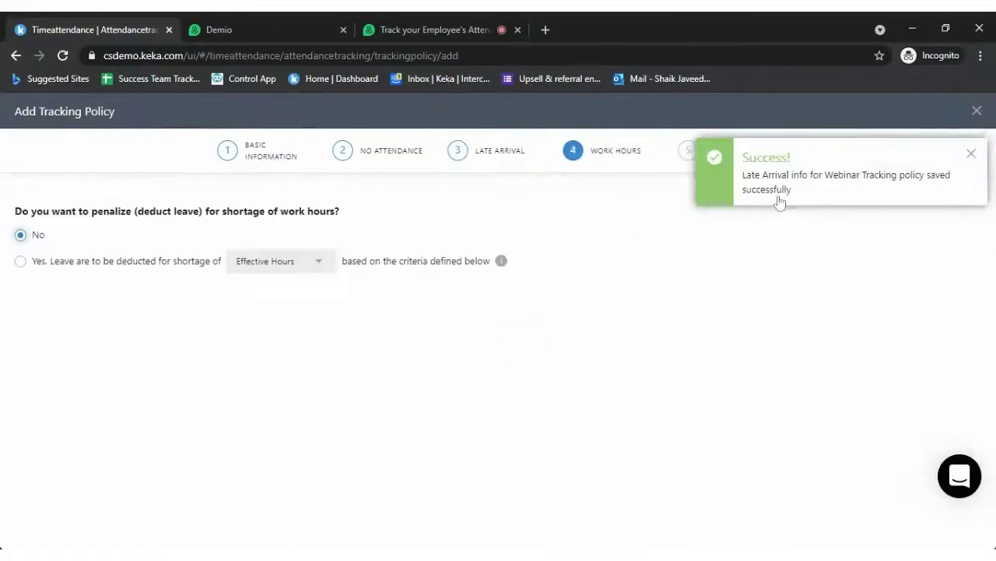
Switch to the Demio webinar room to check the attendees' chat replies, and return to the Keka tracking policy form.
click(430, 27)
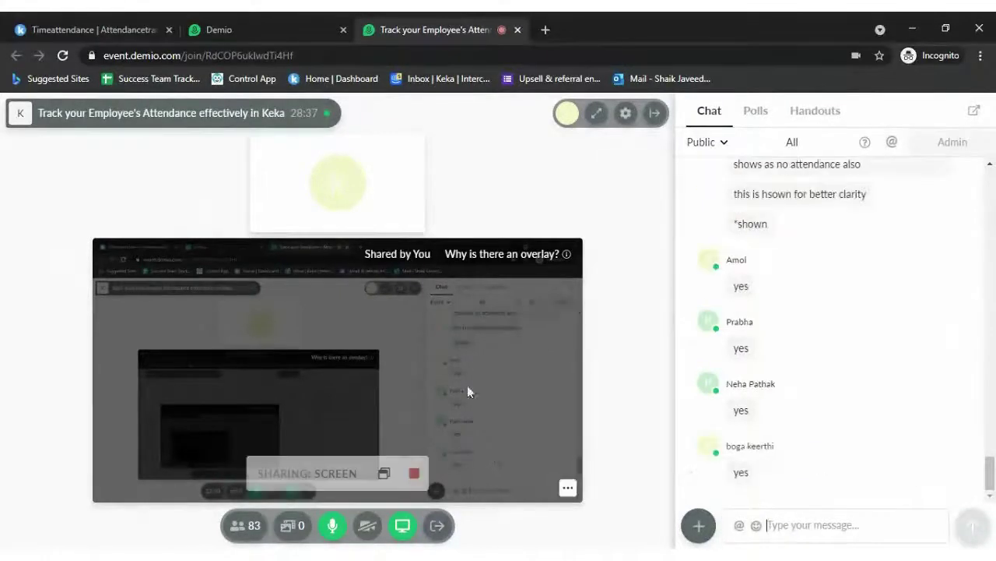
click(133, 28)
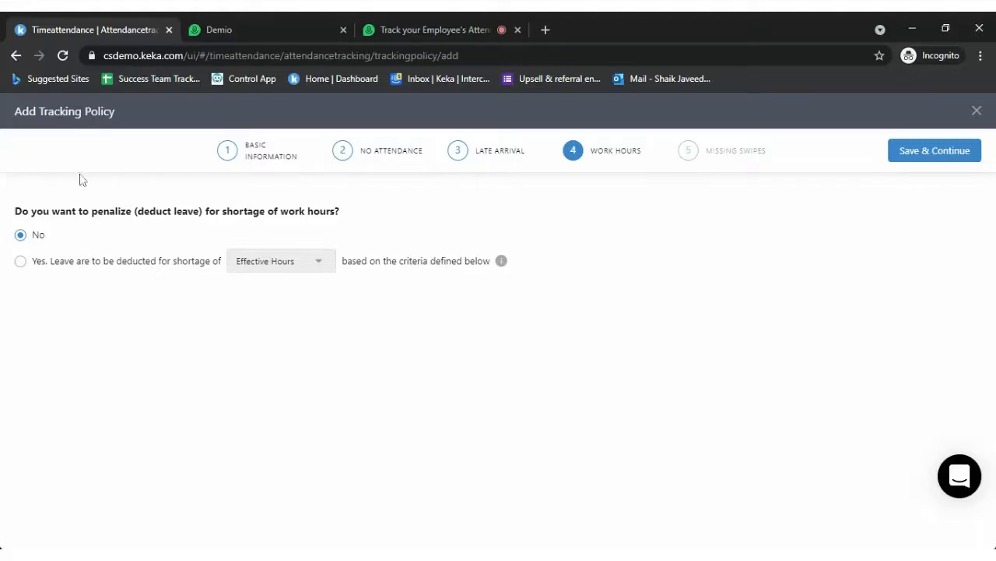
Enable leave deduction for shortage of work hours, comparing it with the No option.
drag(50, 211, 72, 276)
click(73, 276)
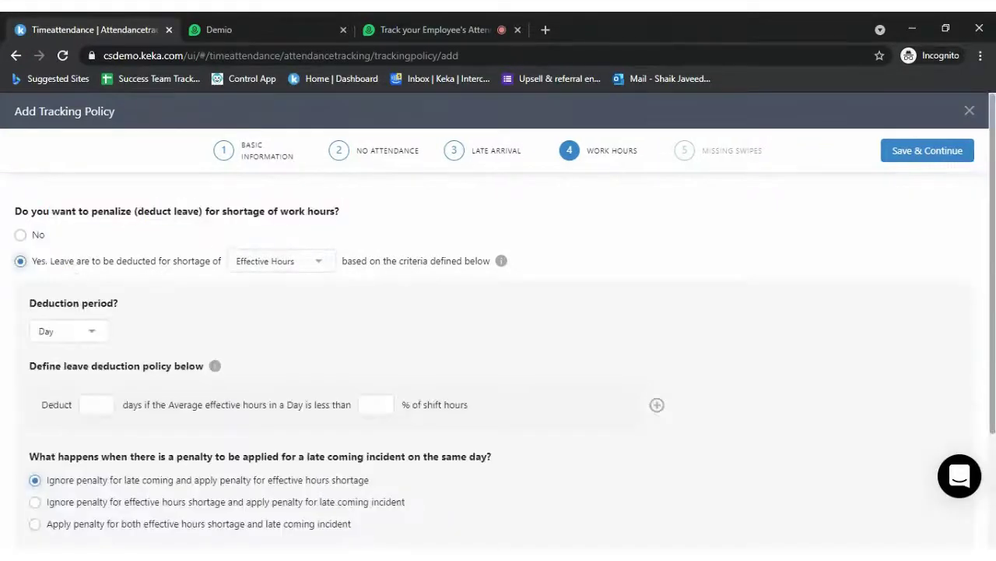
click(33, 234)
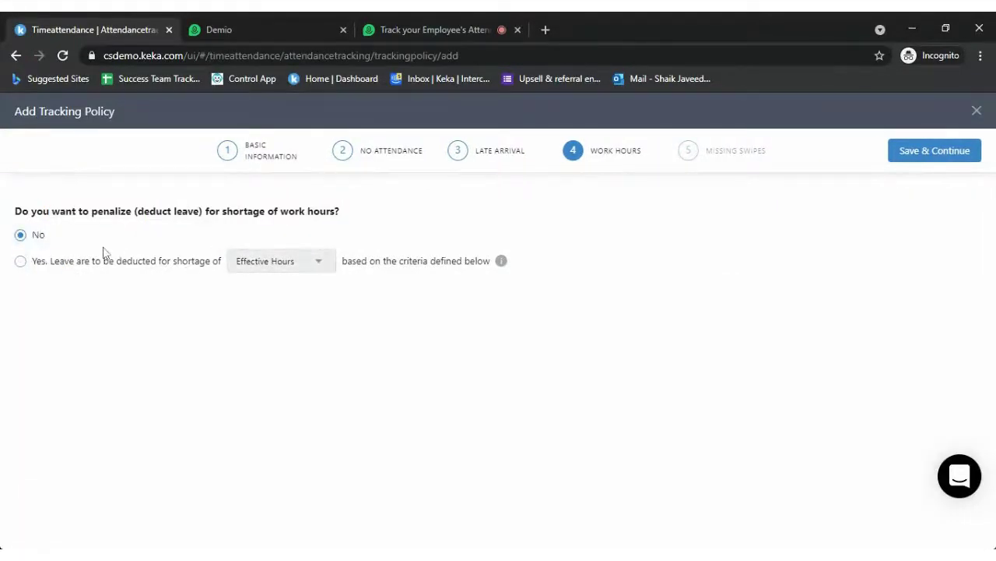
click(74, 267)
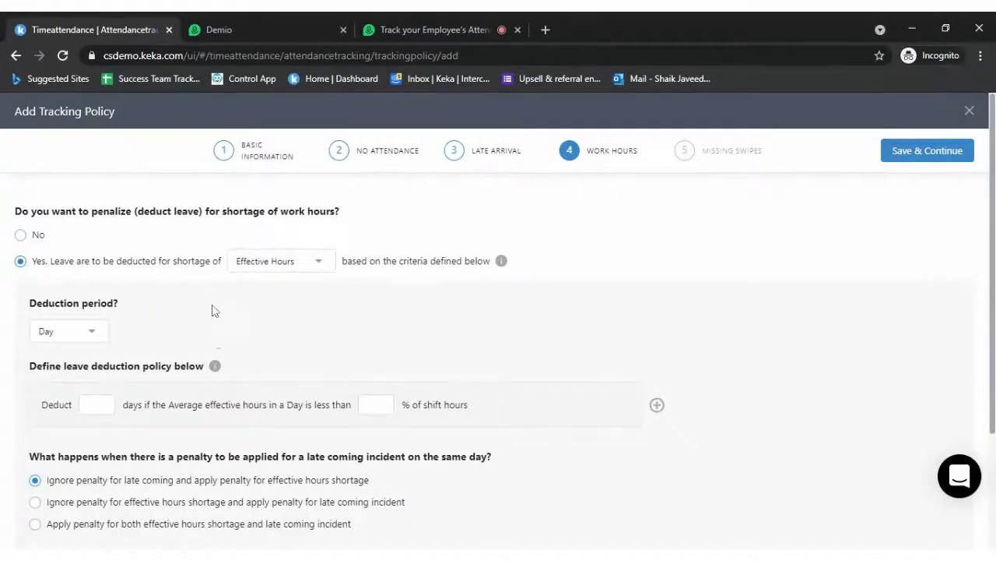
Read the explanation of effective and gross work hours, and base the shortage deduction on Gross Hours.
scroll(208, 324, down, 2)
scroll(208, 323, up, 2)
click(333, 265)
mouse_move(502, 263)
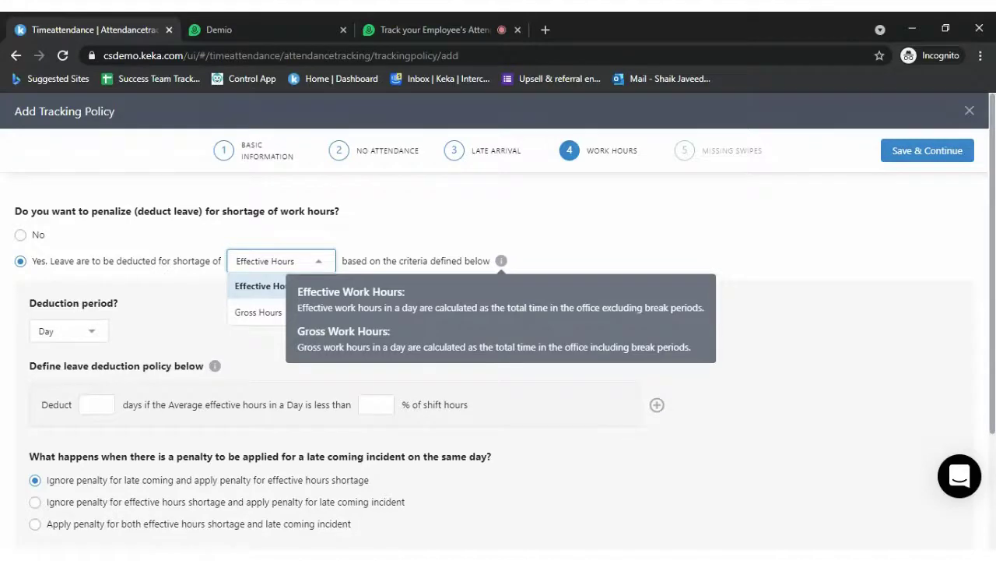
scroll(501, 262, up, 3)
scroll(502, 262, left, 3)
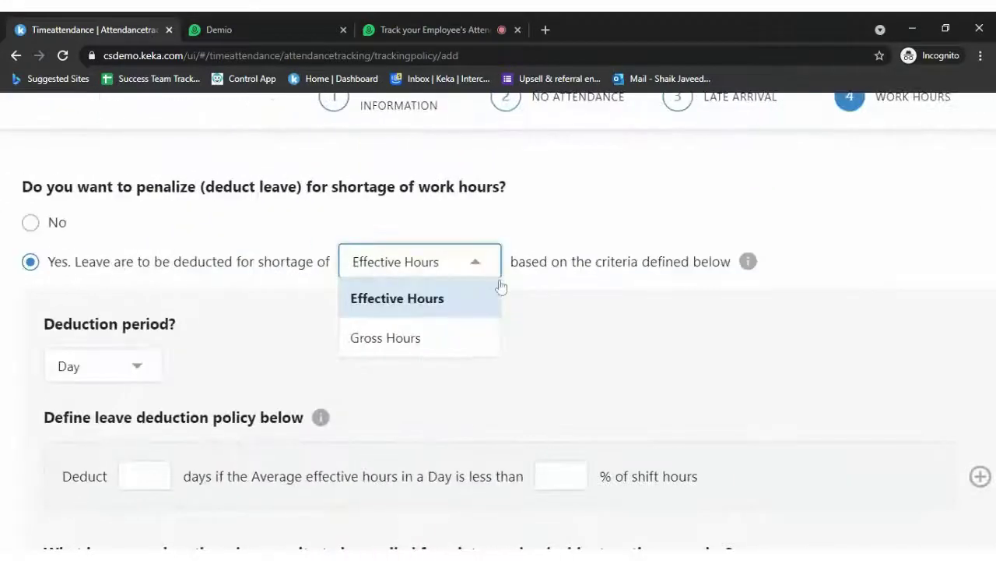
click(395, 338)
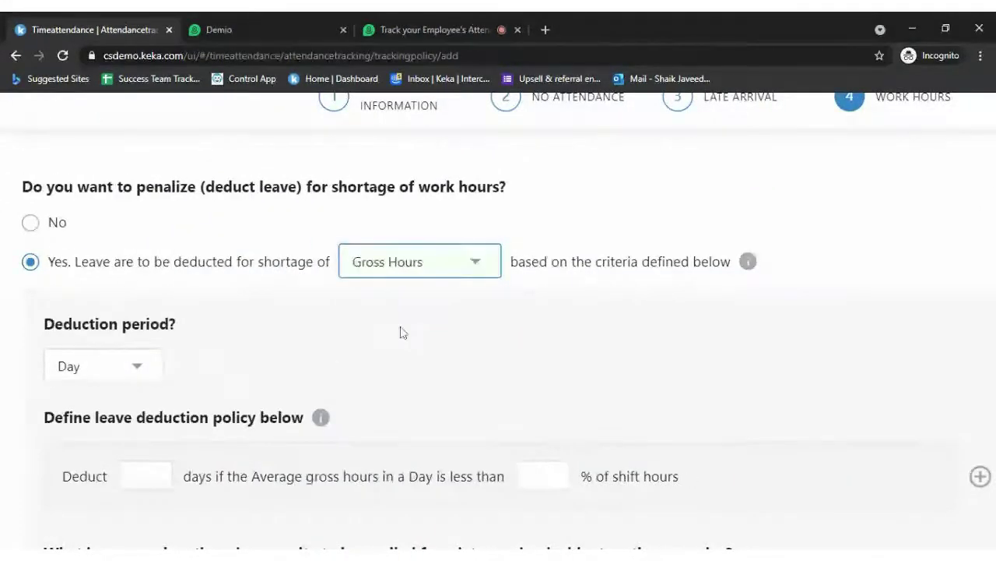
click(429, 264)
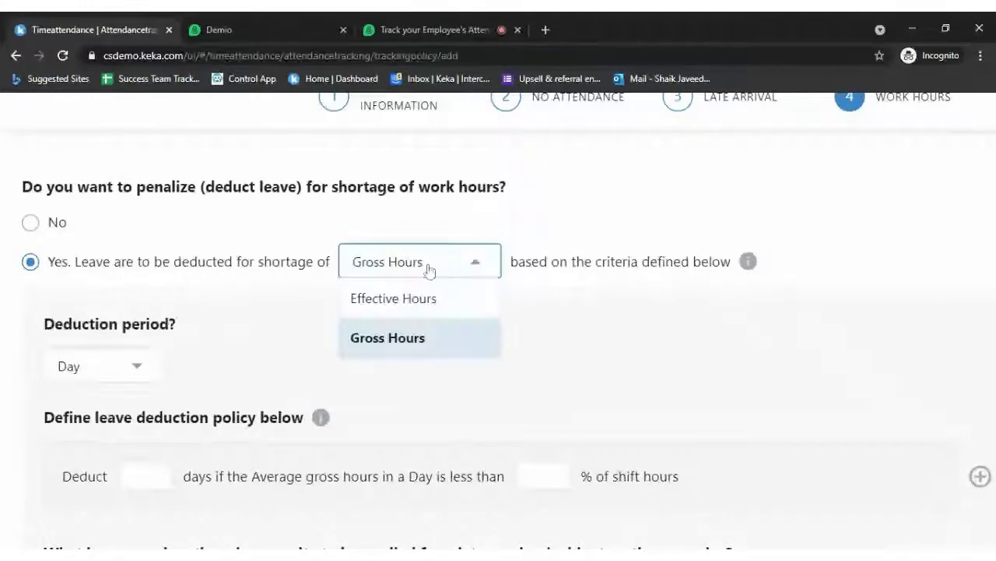
click(474, 334)
Check the available deduction periods for the gross hours shortage and choose Day.
scroll(350, 410, down, 1)
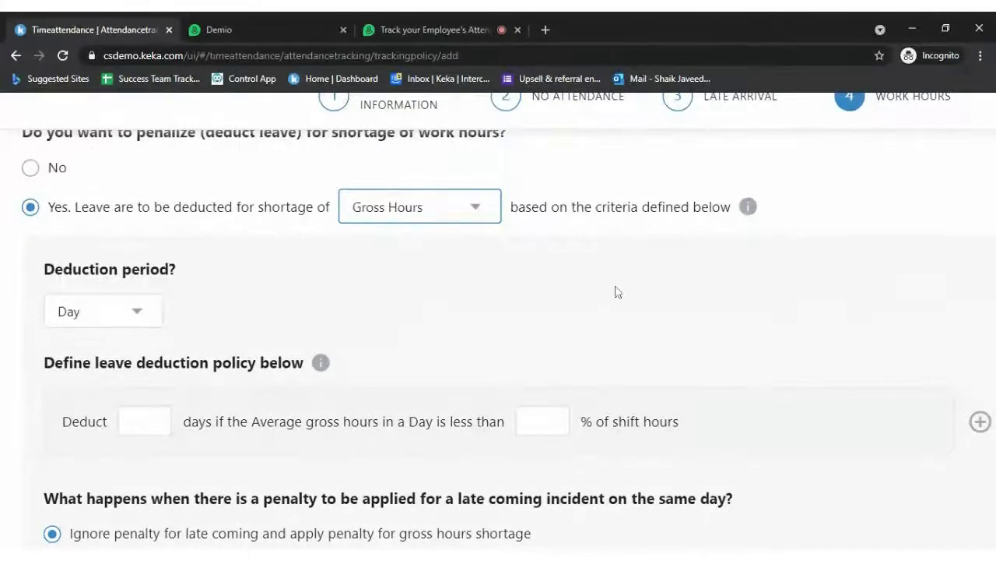
scroll(231, 361, down, 1)
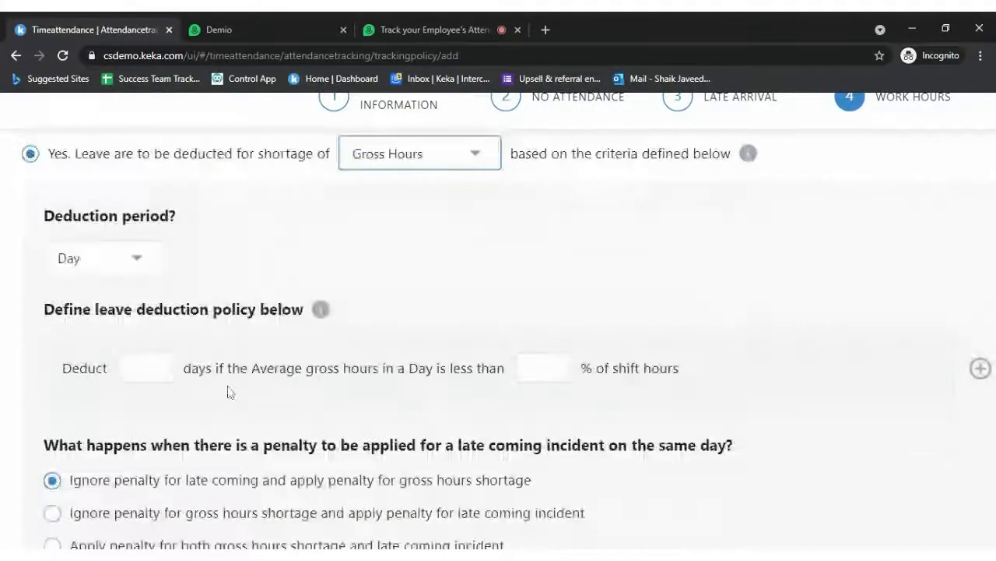
click(140, 263)
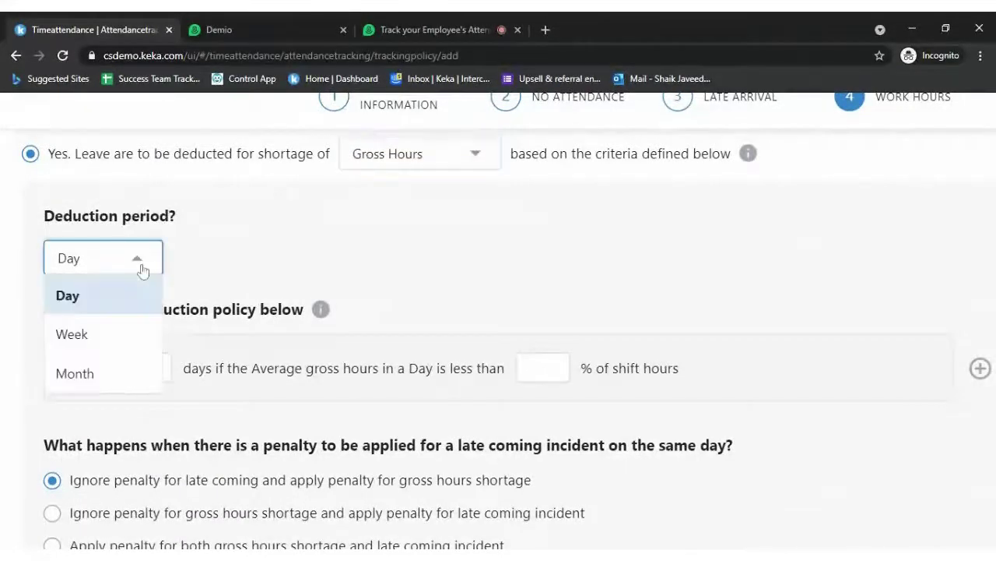
click(123, 287)
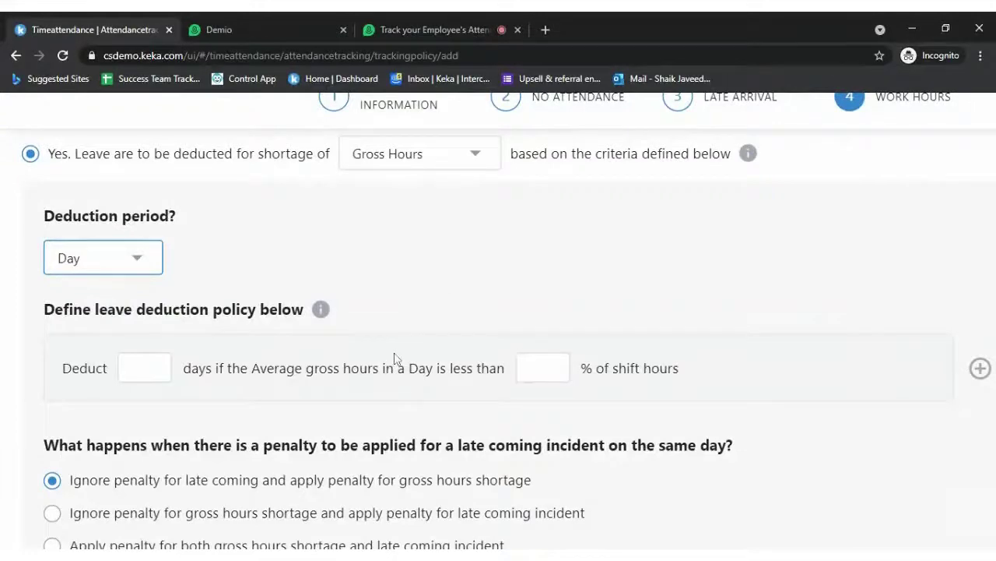
Define the shortage rule as deducting 0.5 days if the average gross hours in a day are less than 85% of shift hours.
key(ctrl+minus)
key(ctrl+minus)
key(ctrl+minus)
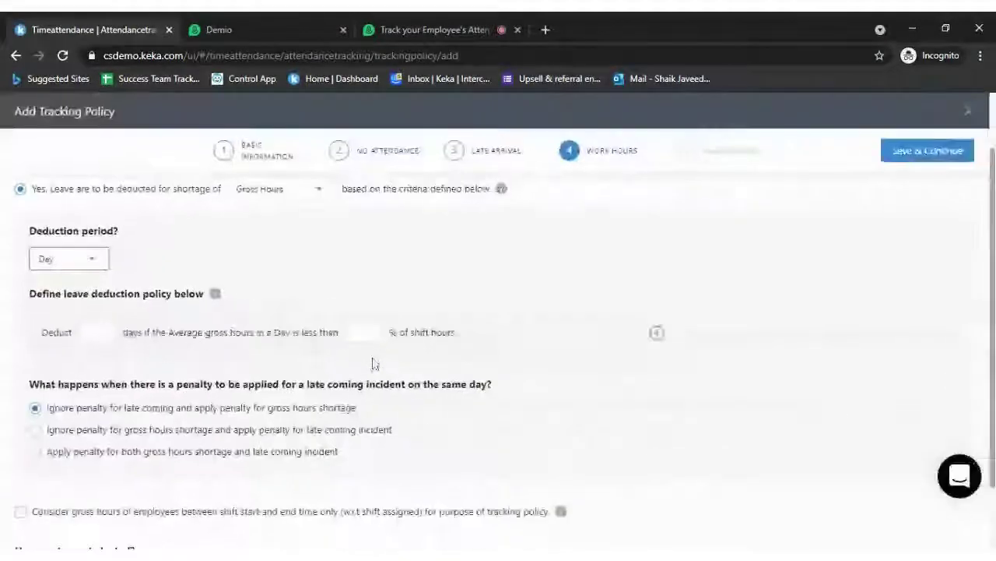
scroll(327, 447, up, 5)
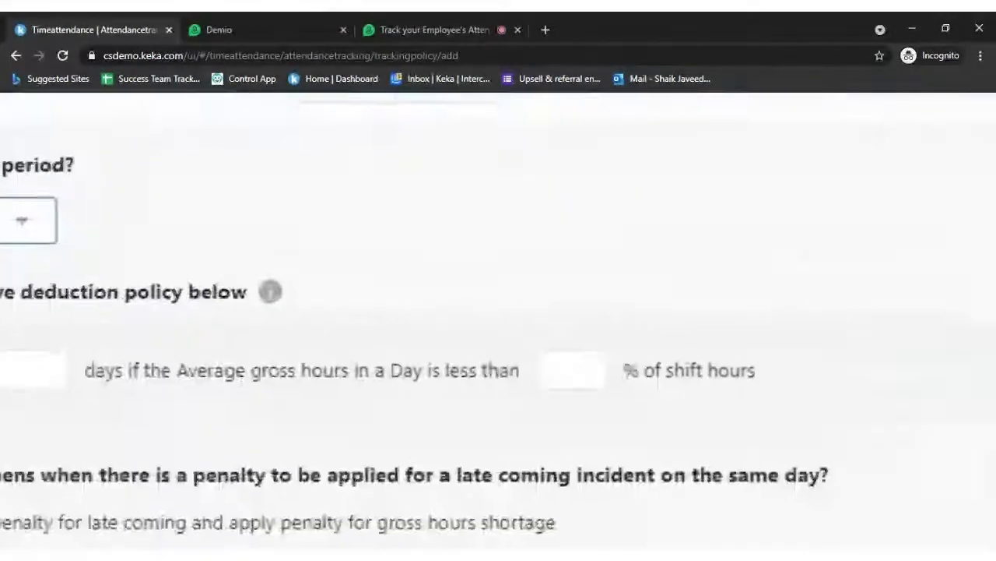
scroll(160, 296, down, 3)
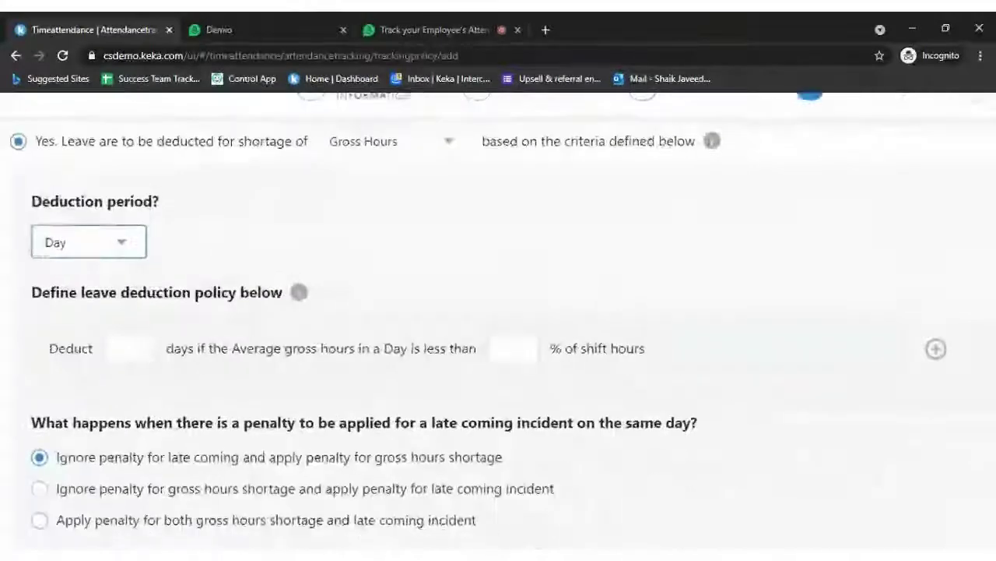
click(129, 349)
text(0.5)
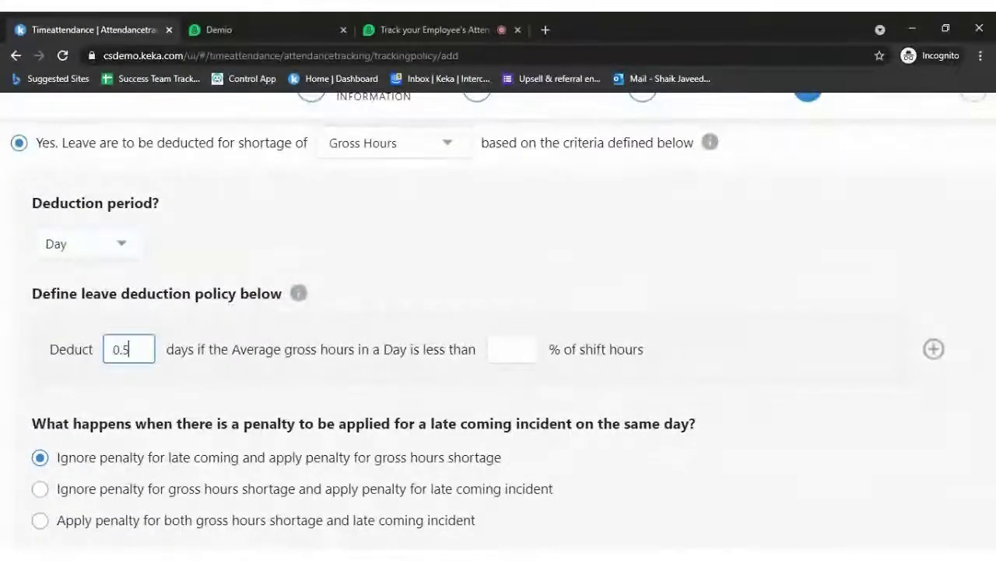
click(498, 352)
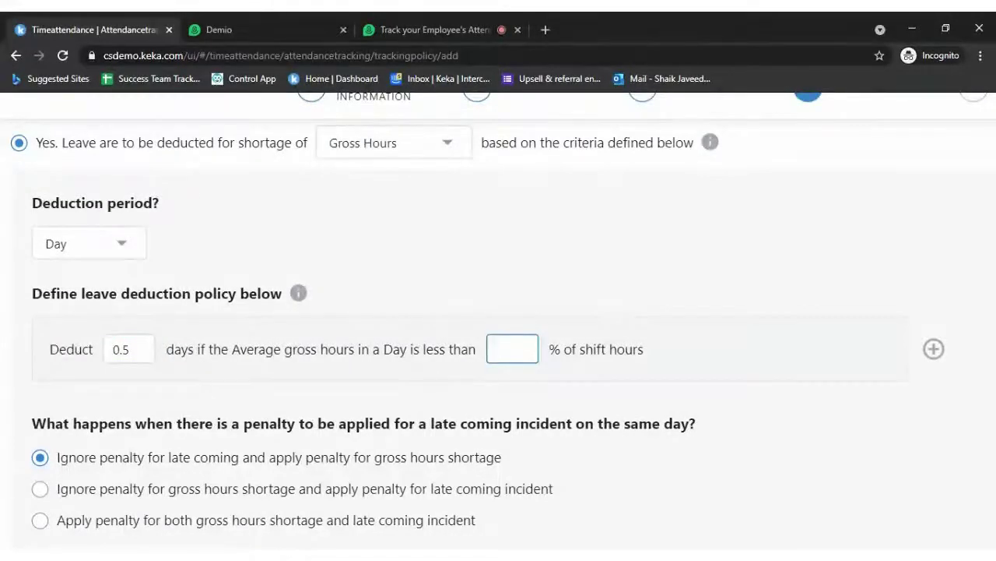
text(85)
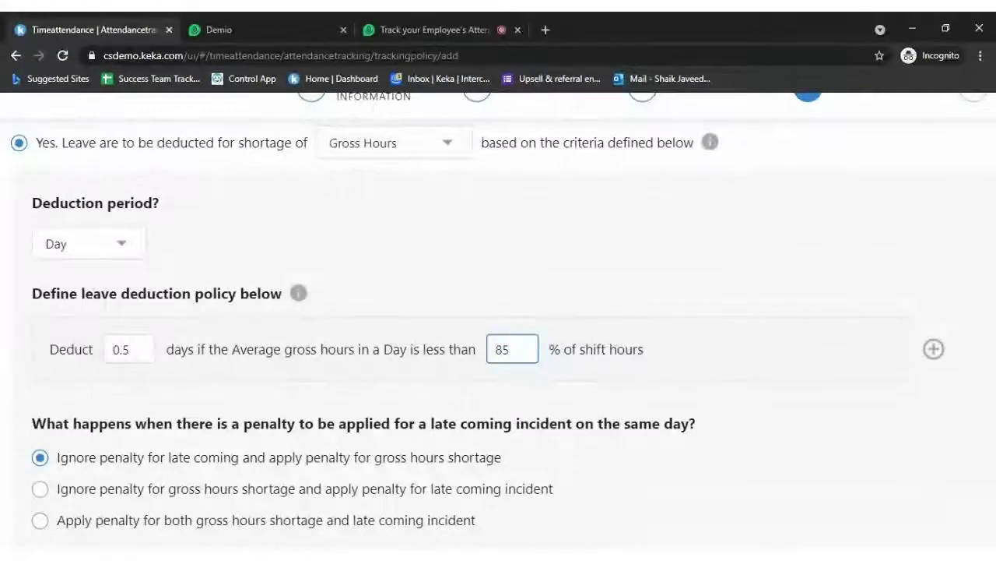
Add a second leave deduction rule: deduct 1 day if the average gross hours in a day are less than 50% of shift hours.
click(623, 259)
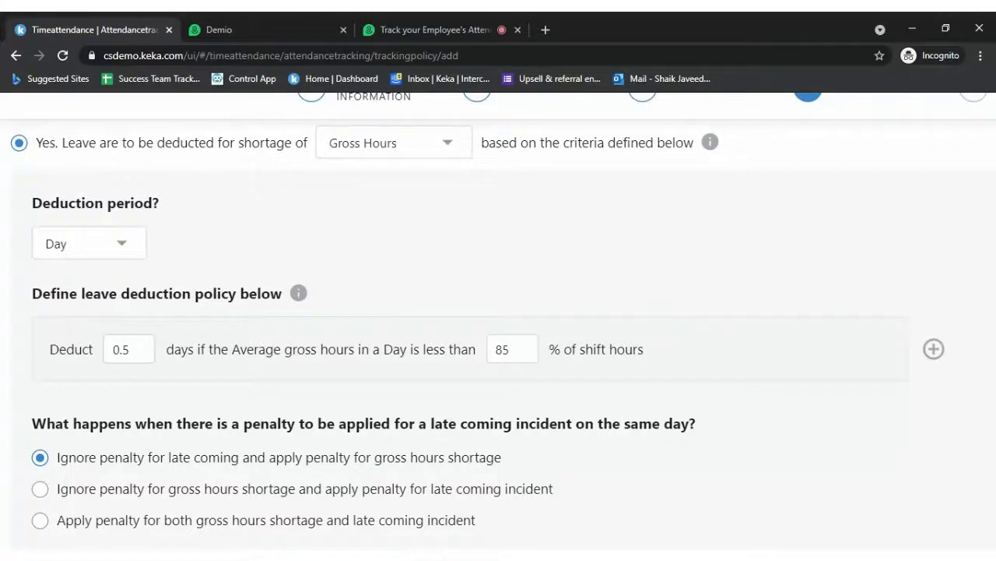
click(934, 348)
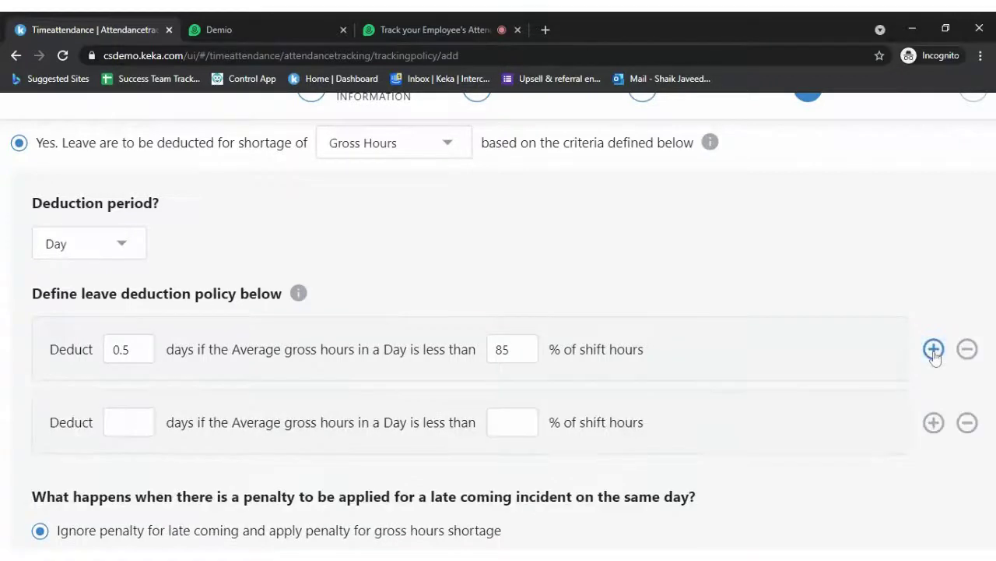
click(144, 421)
text(1)
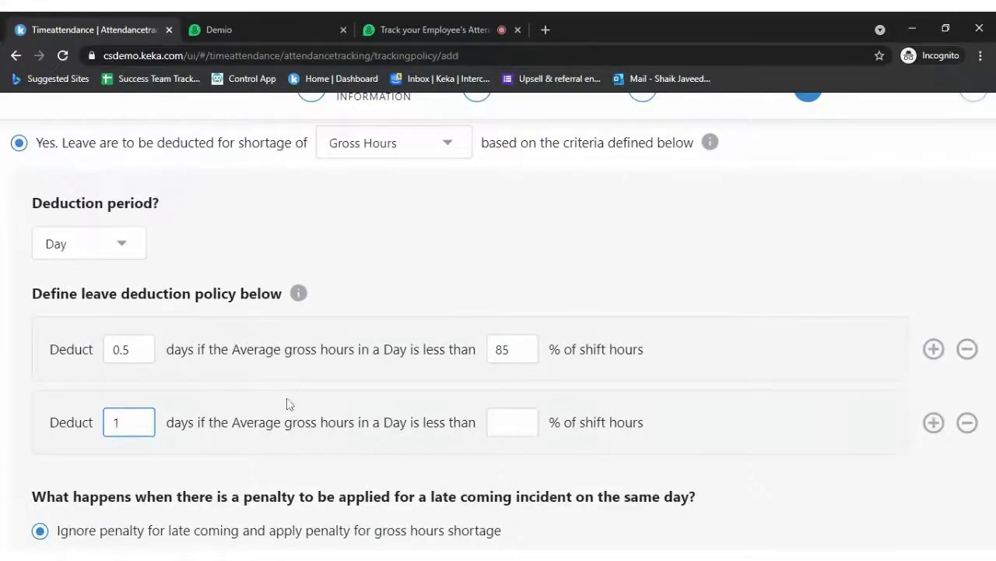
click(502, 421)
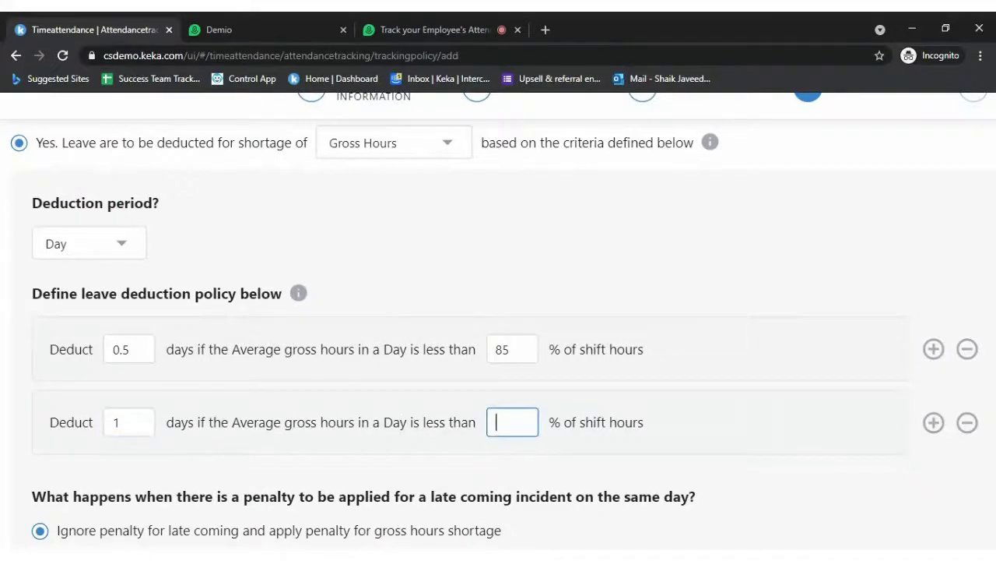
text(50)
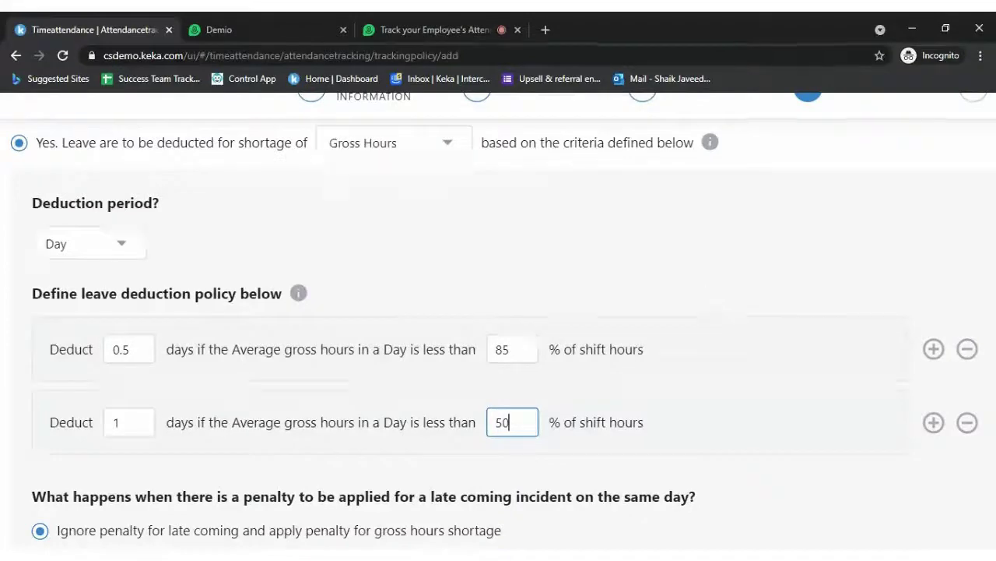
For a late coming incident on the same day, choose to apply the penalty for both gross hours shortage and late coming.
scroll(498, 319, down, 3)
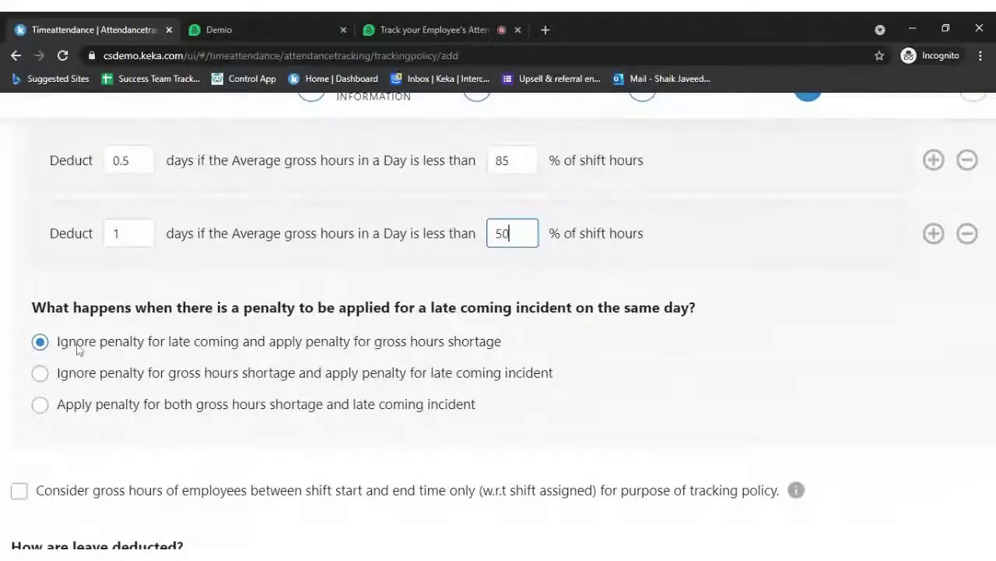
triple_click(101, 308)
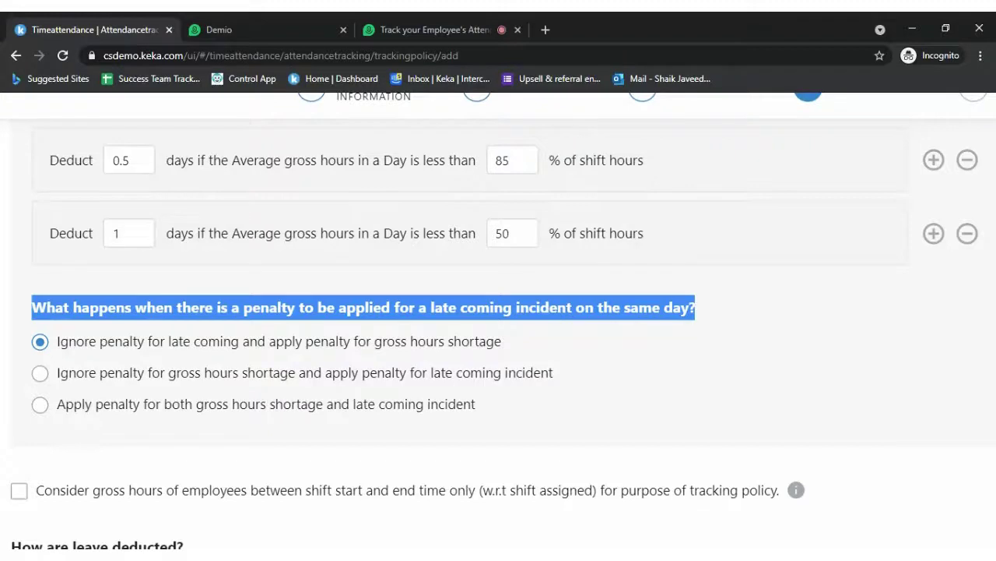
click(629, 324)
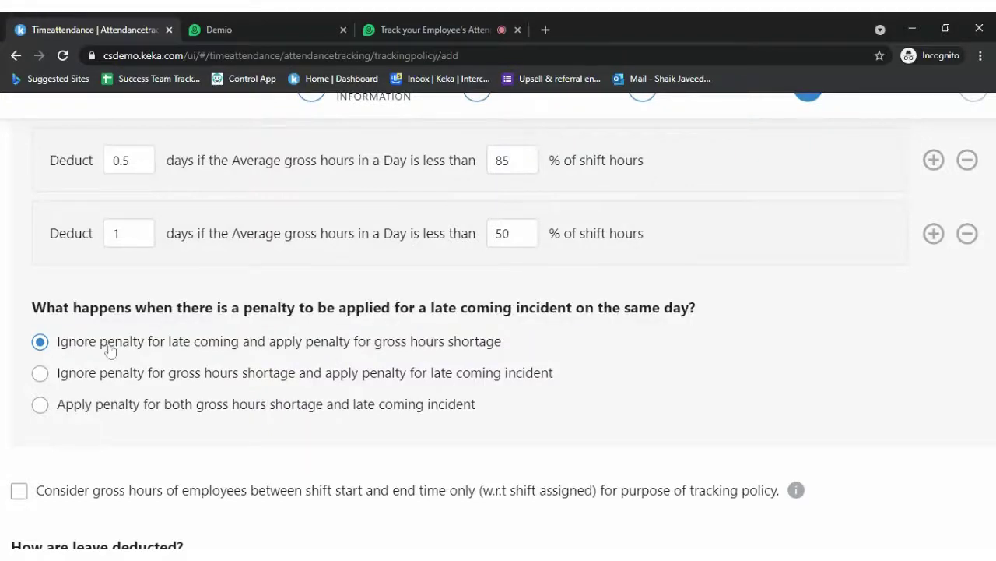
drag(106, 347, 321, 364)
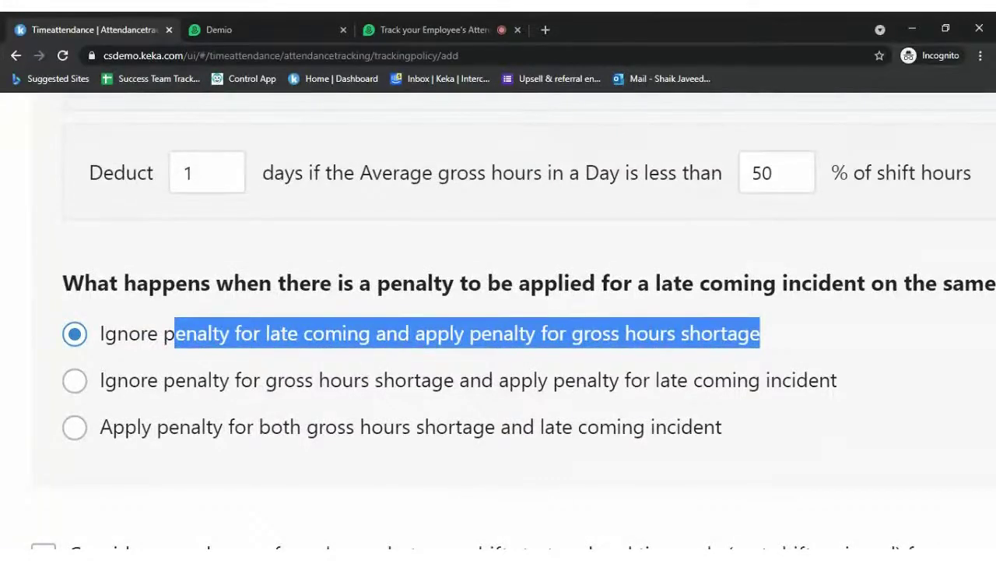
click(131, 391)
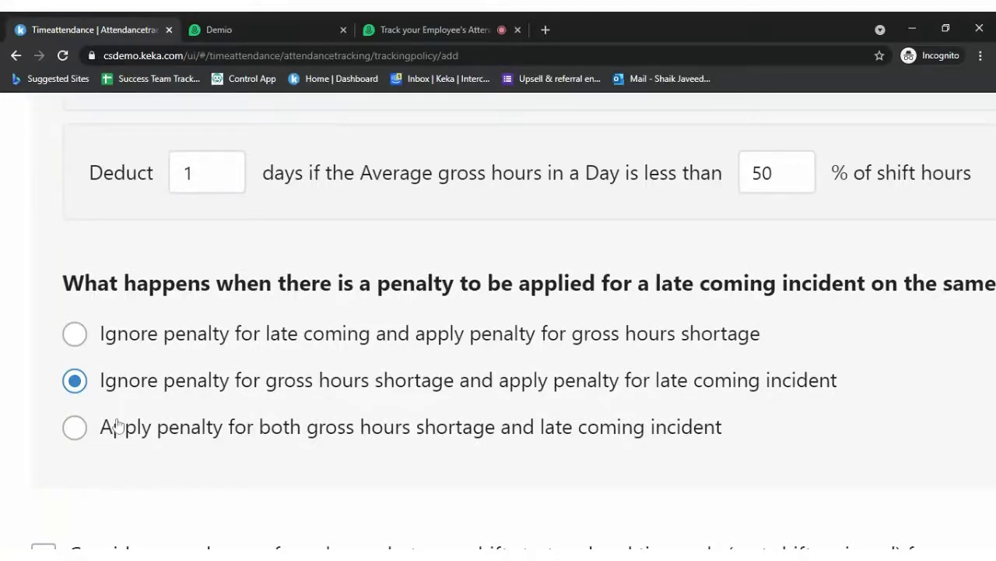
click(109, 441)
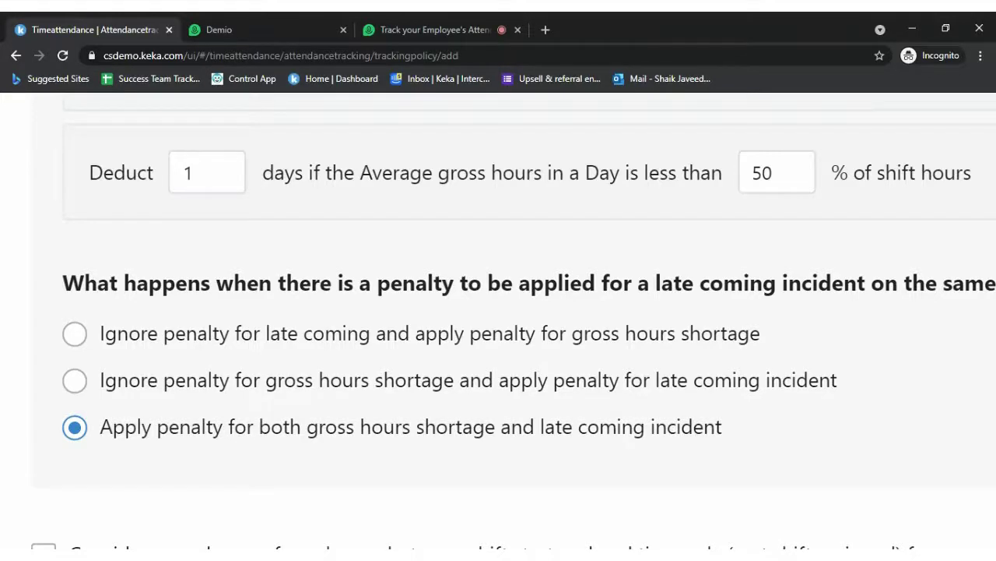
Enable considering employees' gross hours only between shift start and end time for the tracking policy.
key(ctrl+minus)
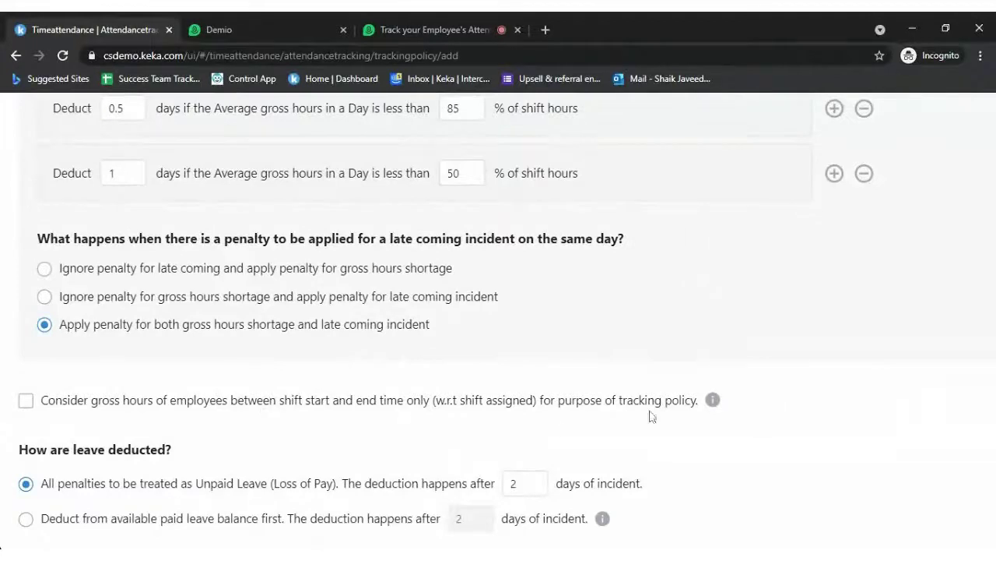
mouse_move(712, 400)
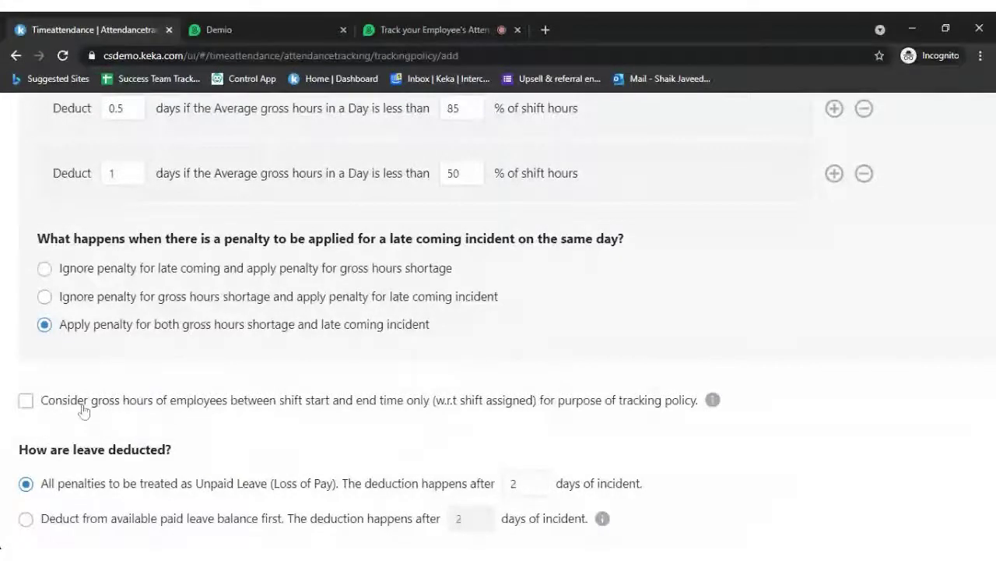
scroll(96, 409, up, 3)
scroll(359, 415, right, 1)
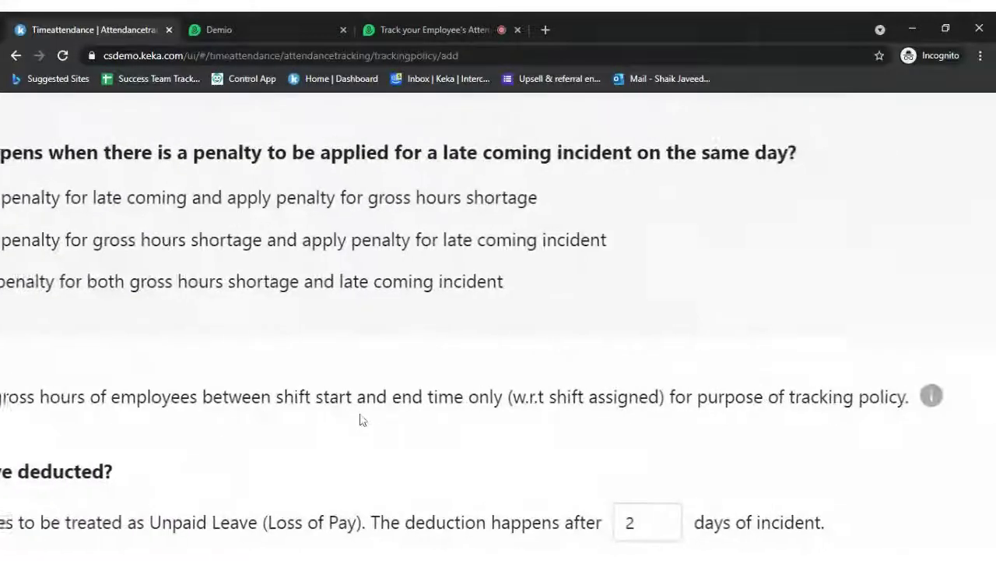
scroll(359, 420, right, 1)
scroll(363, 418, right, 2)
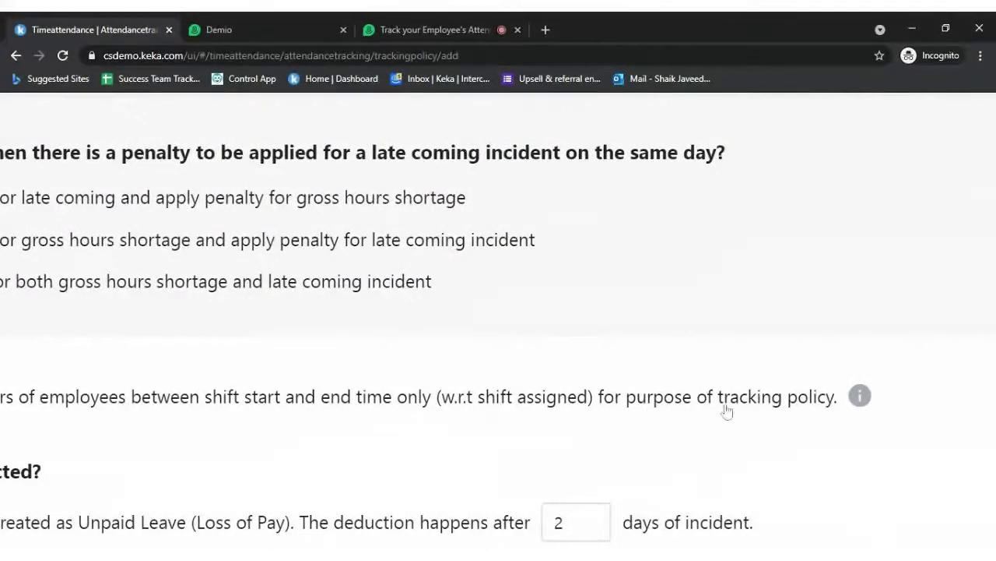
scroll(392, 381, down, 2)
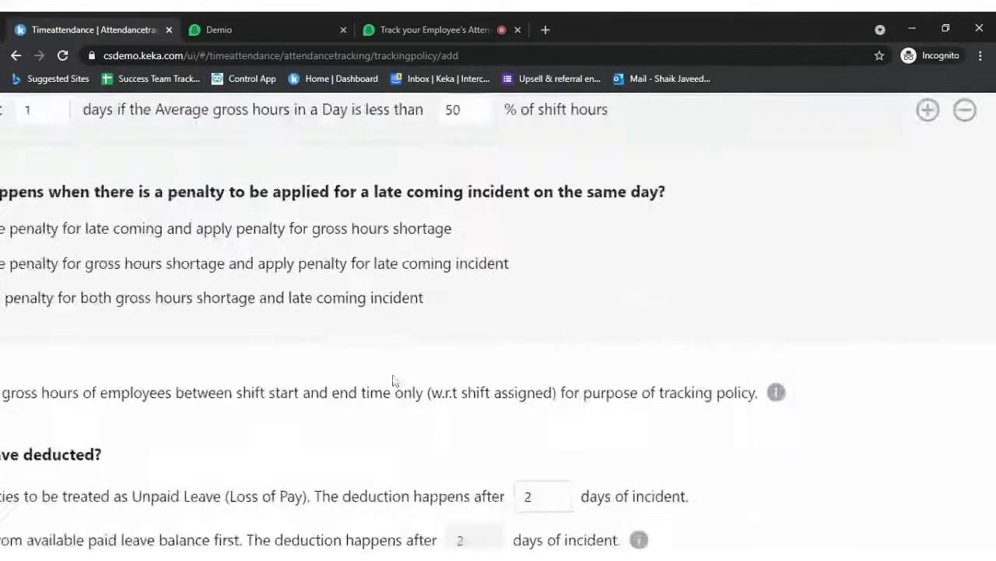
scroll(203, 439, left, 1)
scroll(203, 439, down, 3)
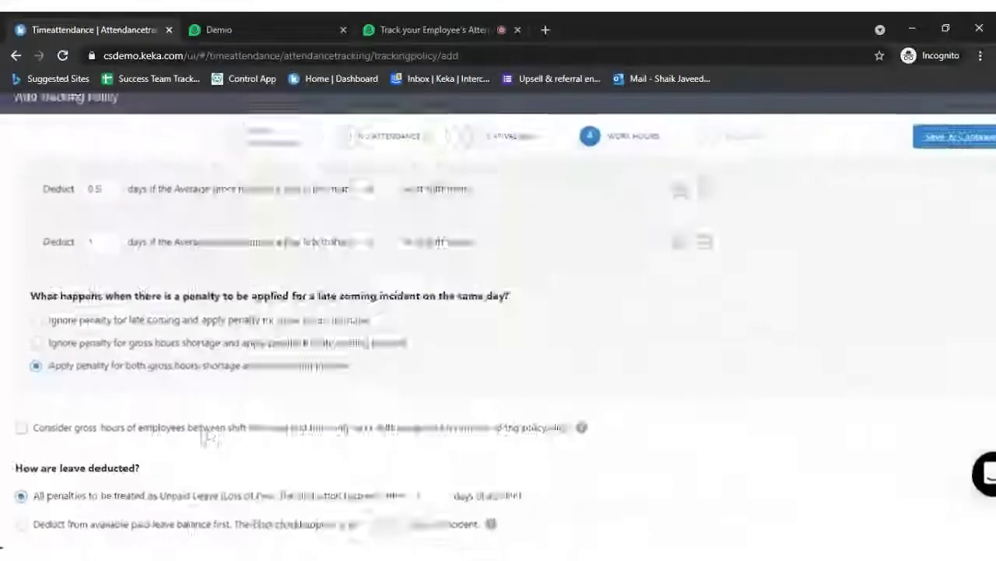
scroll(23, 433, up, 3)
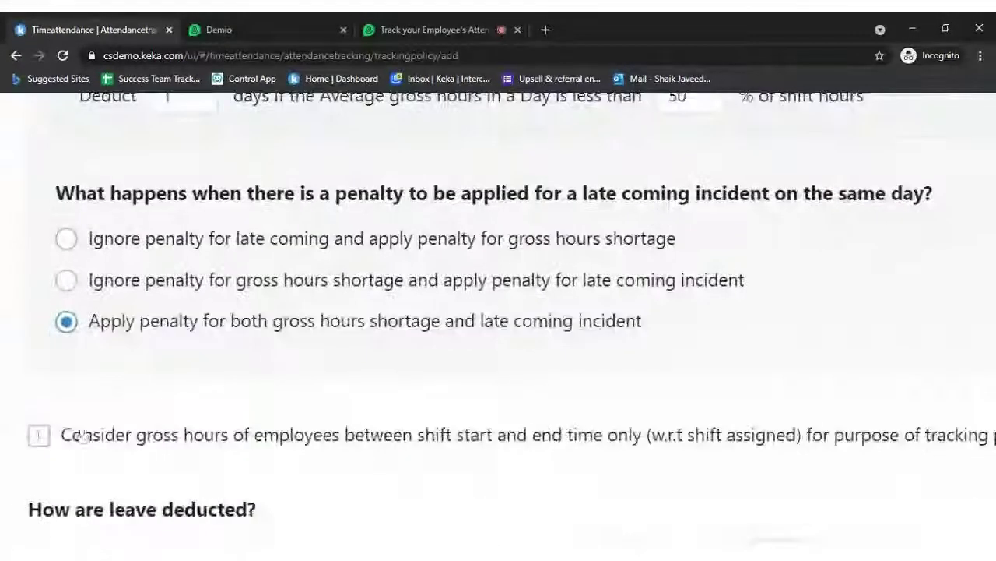
click(39, 436)
scroll(670, 460, right, 2)
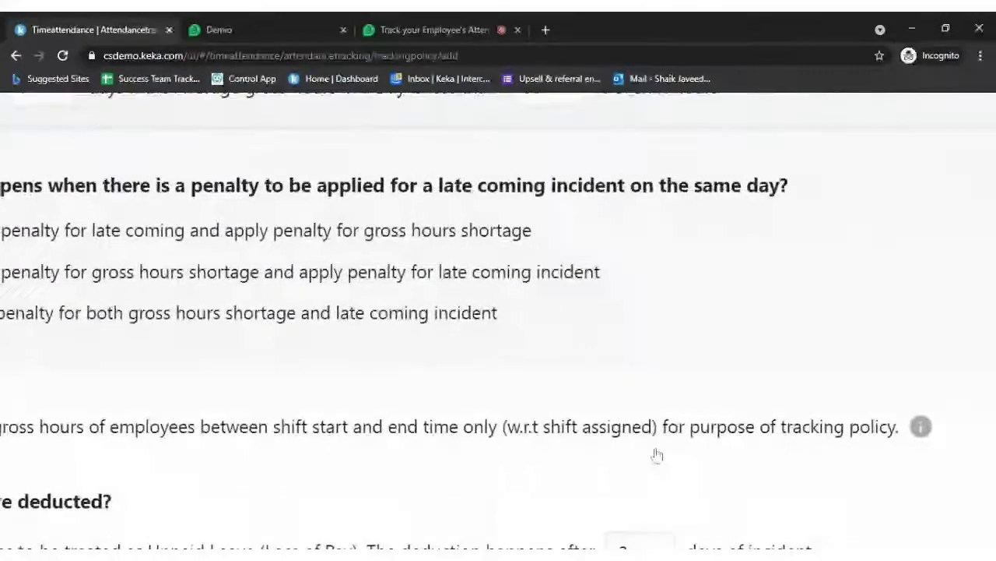
scroll(658, 455, right, 1)
scroll(674, 449, left, 3)
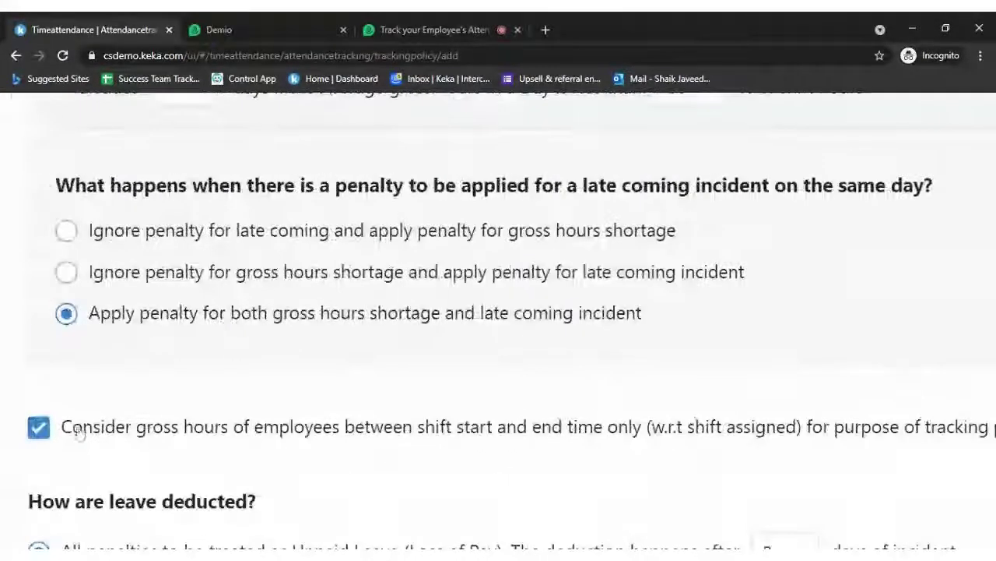
click(39, 430)
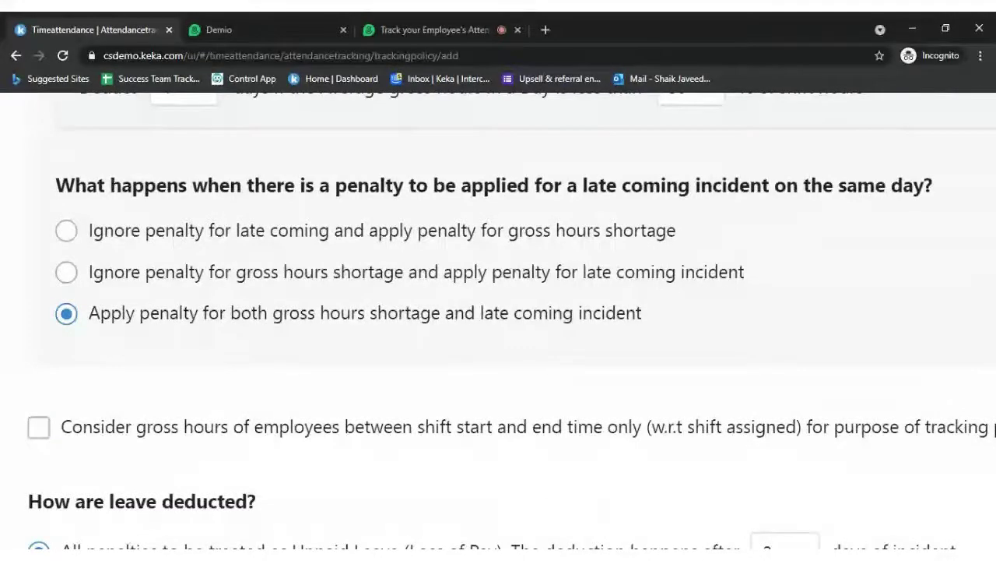
click(39, 429)
scroll(498, 421, right, 4)
scroll(460, 421, down, 1)
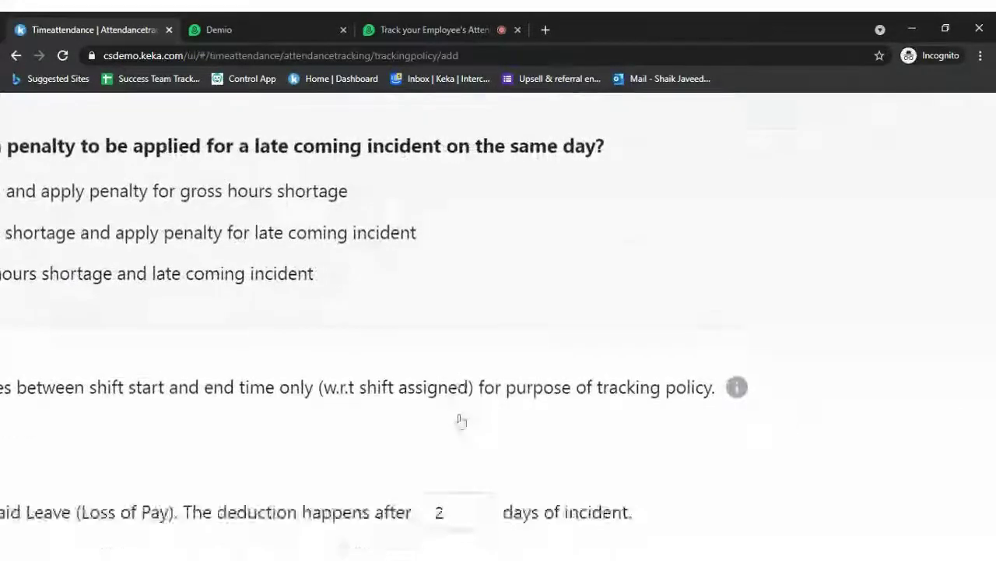
Review the leave deduction settings, save the Work Hours settings and continue to Missing Swipes.
scroll(460, 421, down, 5)
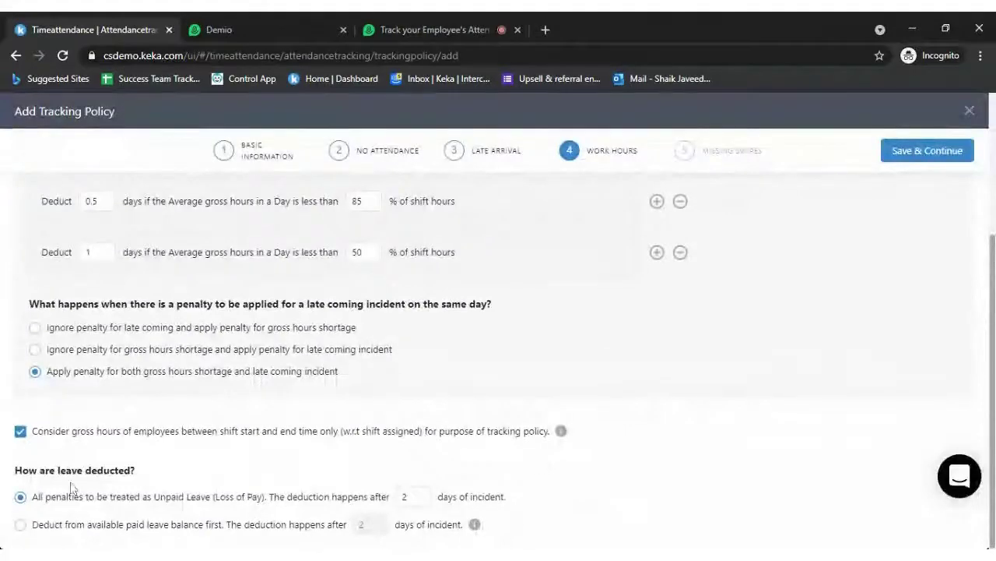
scroll(70, 486, up, 5)
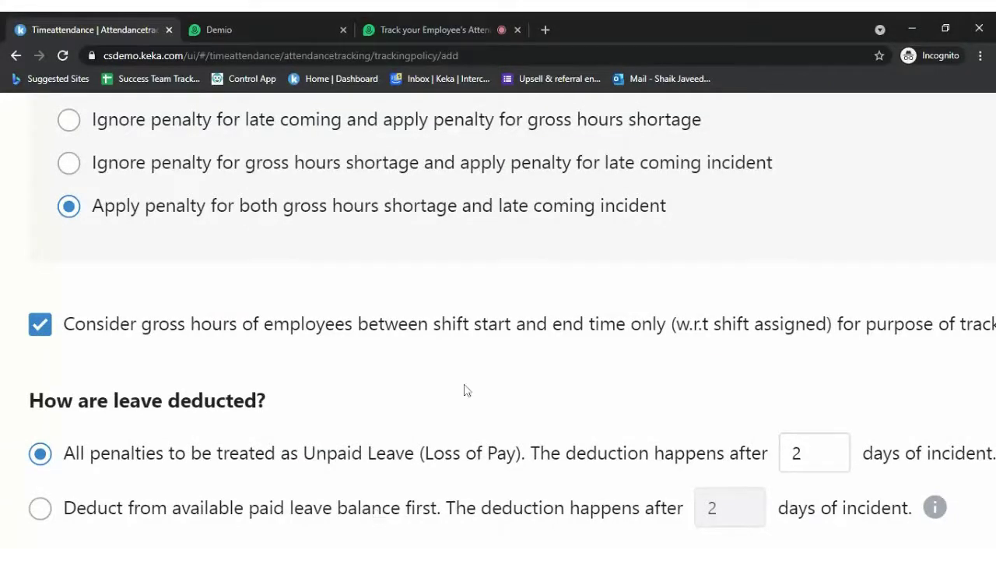
scroll(505, 346, up, 4)
scroll(505, 347, down, 3)
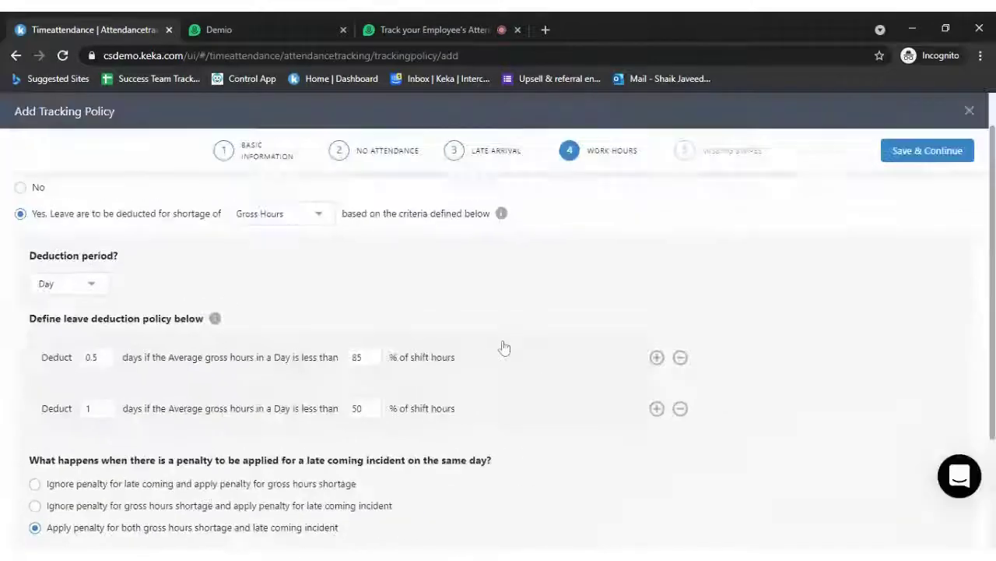
click(928, 155)
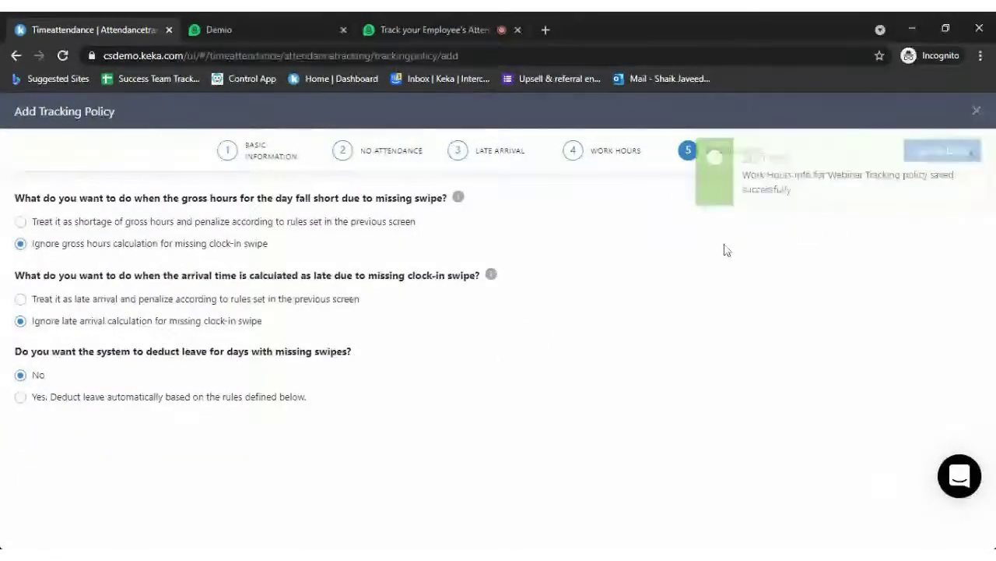
Switch to the Demio webinar room to read the attendees' public chat messages, and return to the Keka tracking policy.
click(441, 31)
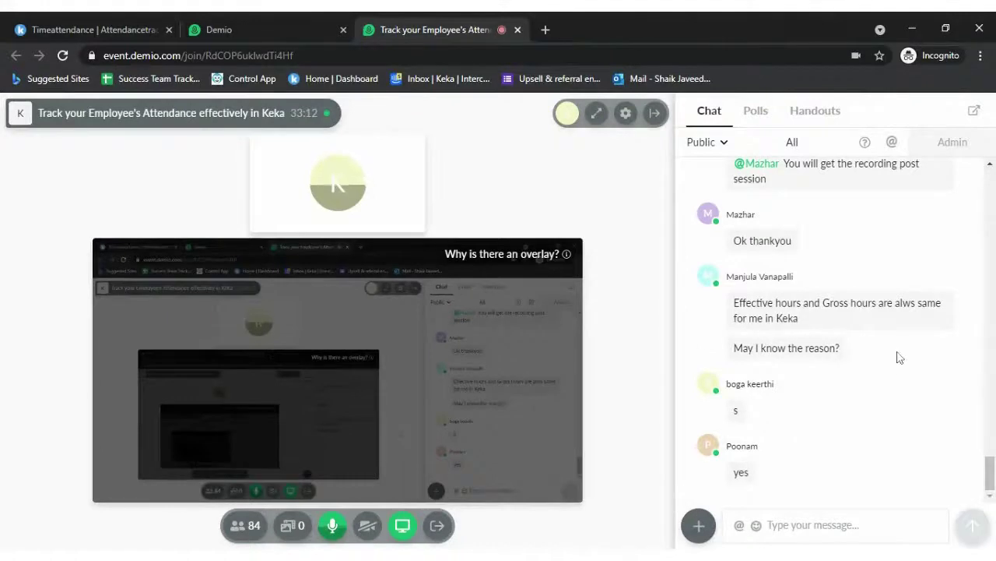
mouse_move(894, 357)
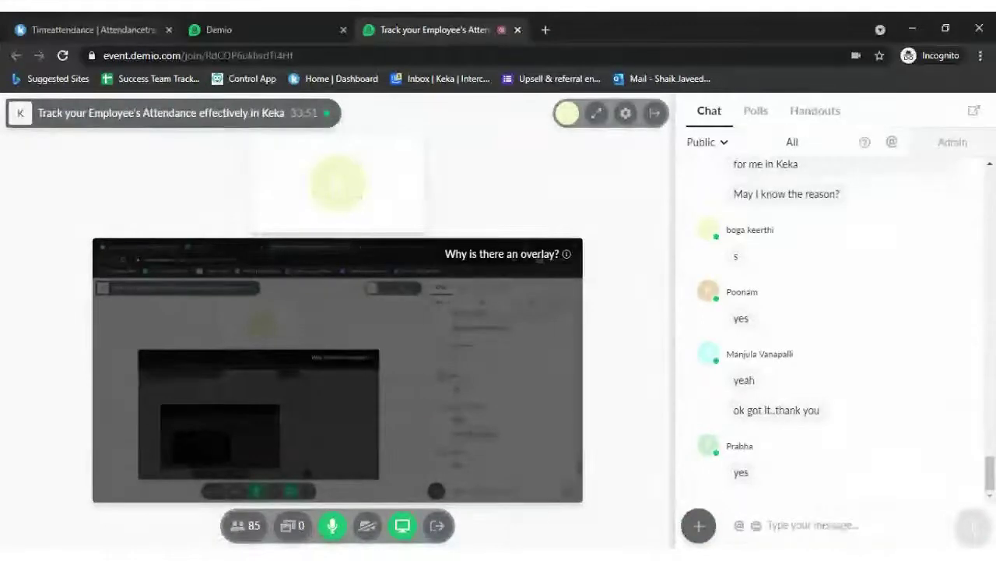
click(112, 27)
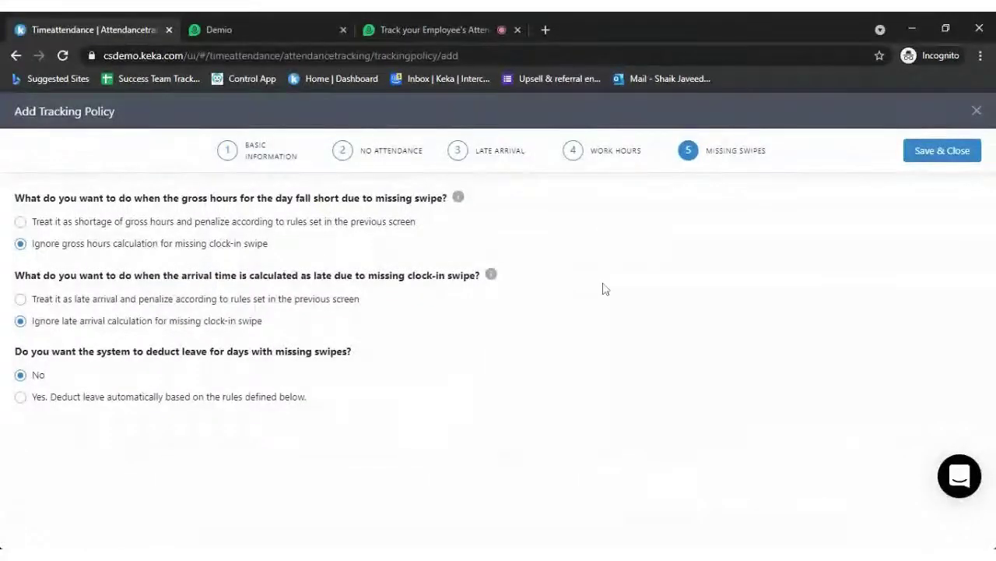
Examine the Missing Swipes questions, especially how to handle gross hours that fall short due to a missing swipe.
scroll(126, 320, up, 5)
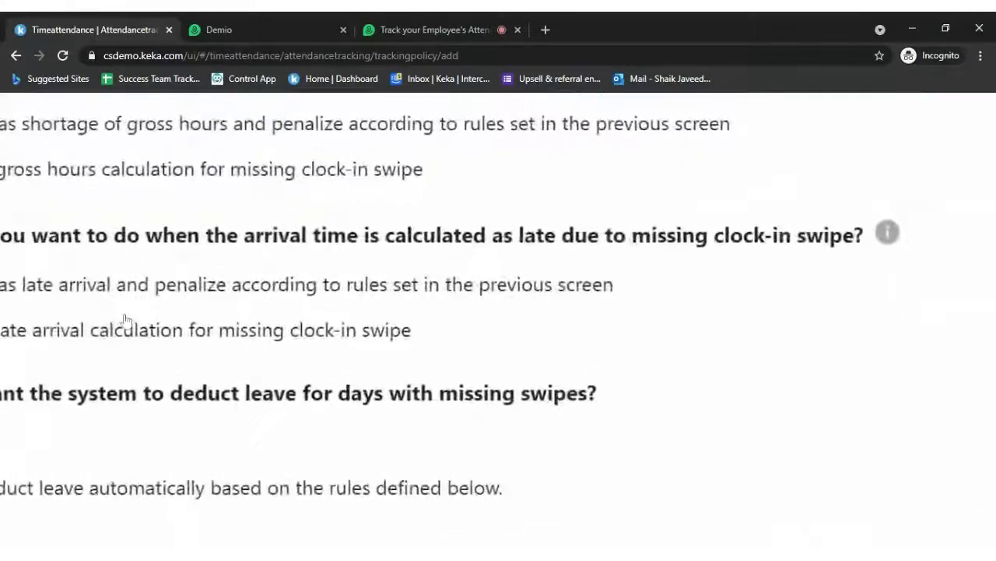
scroll(126, 320, down, 5)
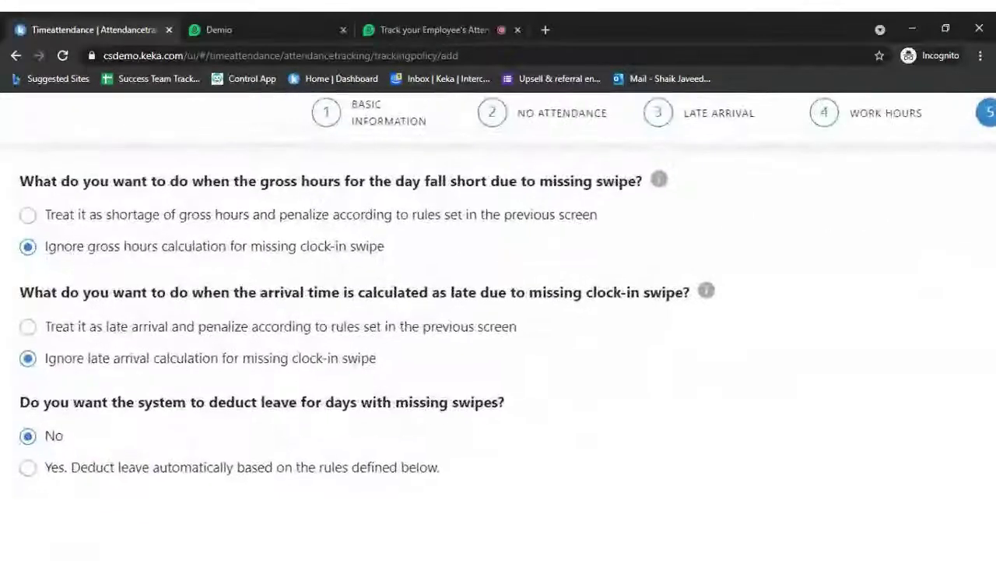
scroll(126, 305, up, 1)
scroll(126, 306, left, 1)
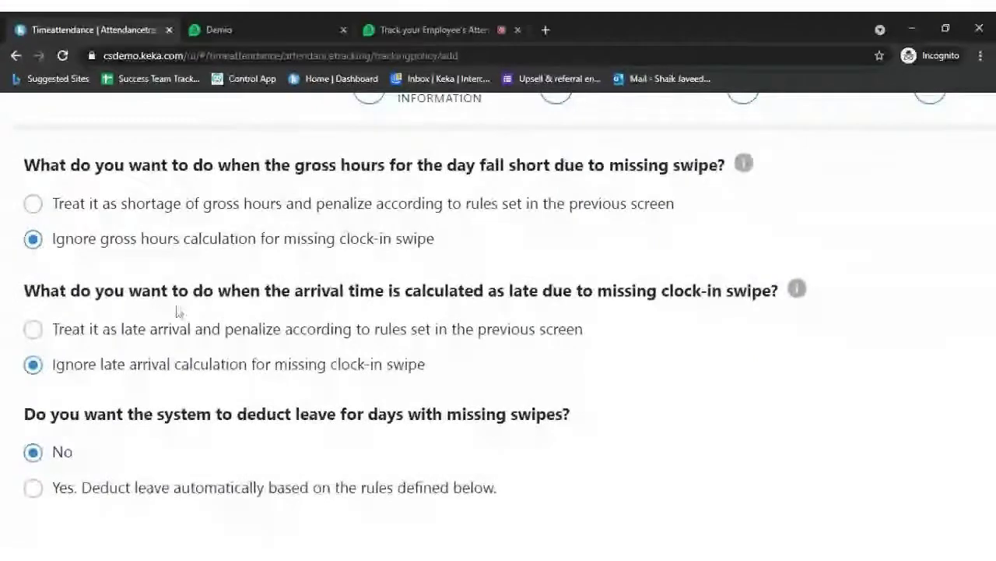
scroll(178, 311, up, 1)
scroll(178, 311, down, 1)
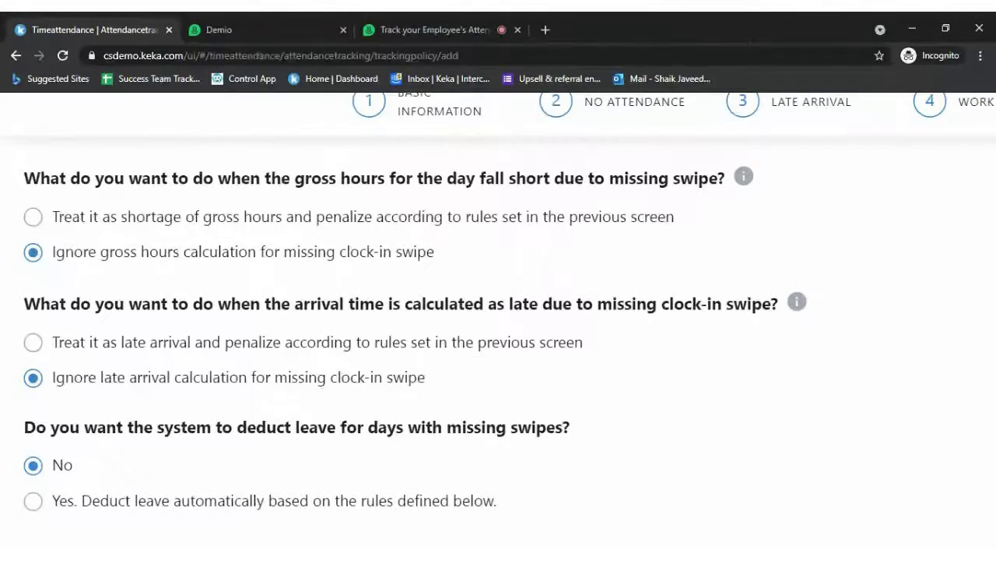
drag(41, 179, 218, 178)
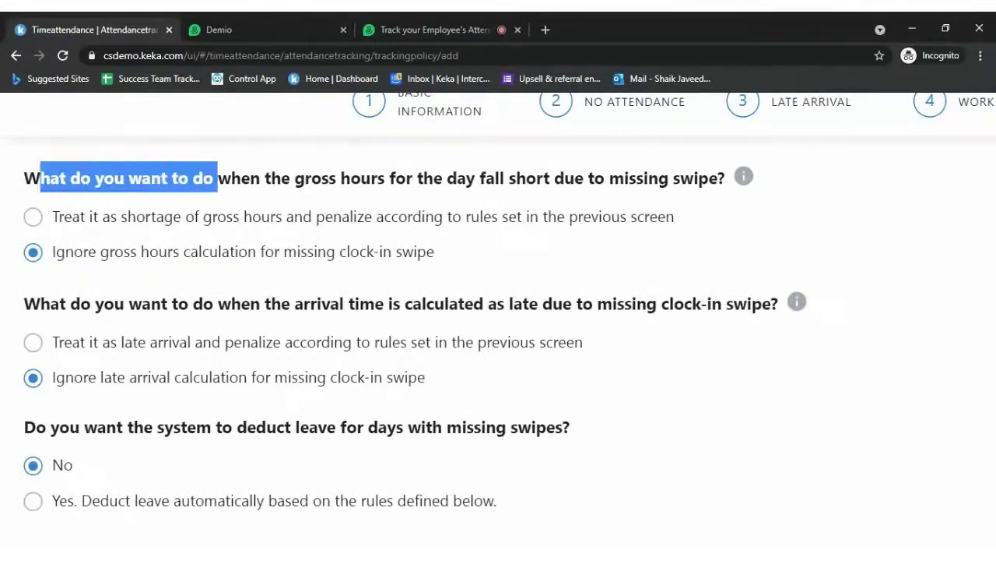
drag(305, 178, 717, 178)
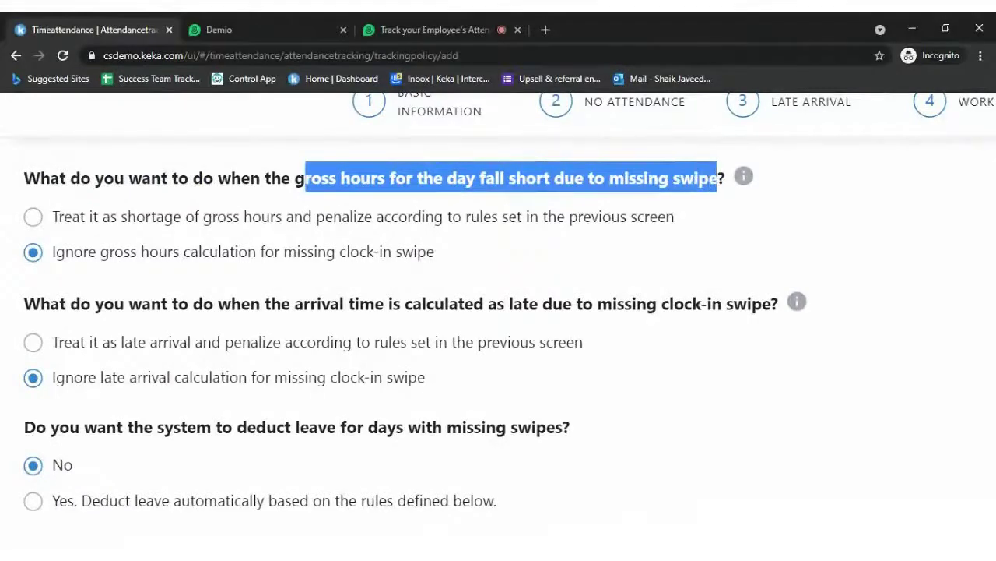
Treat gross hours that fall short due to a missing swipe as a shortage, penalized according to the rules in the previous screen.
click(107, 246)
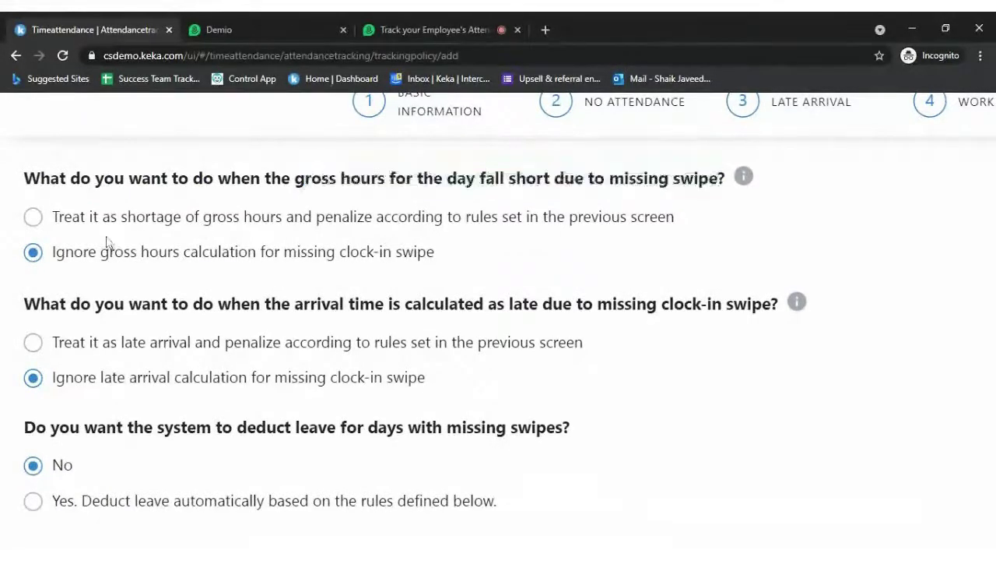
click(84, 218)
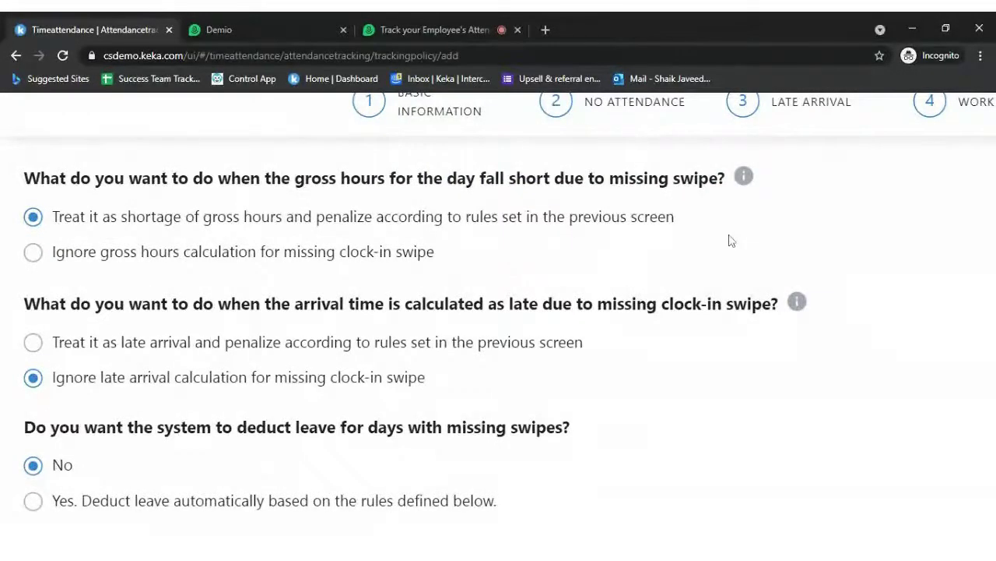
click(65, 263)
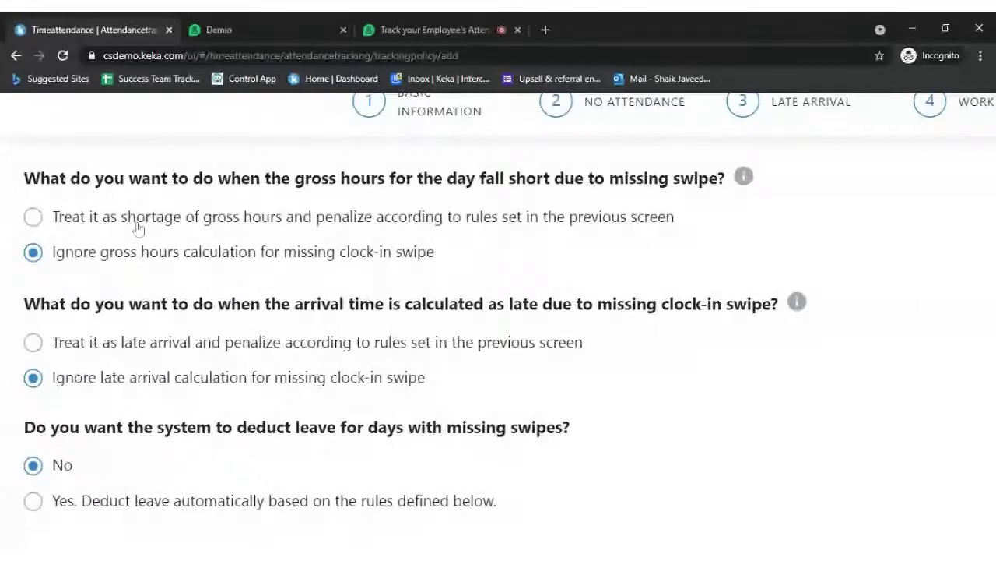
click(114, 219)
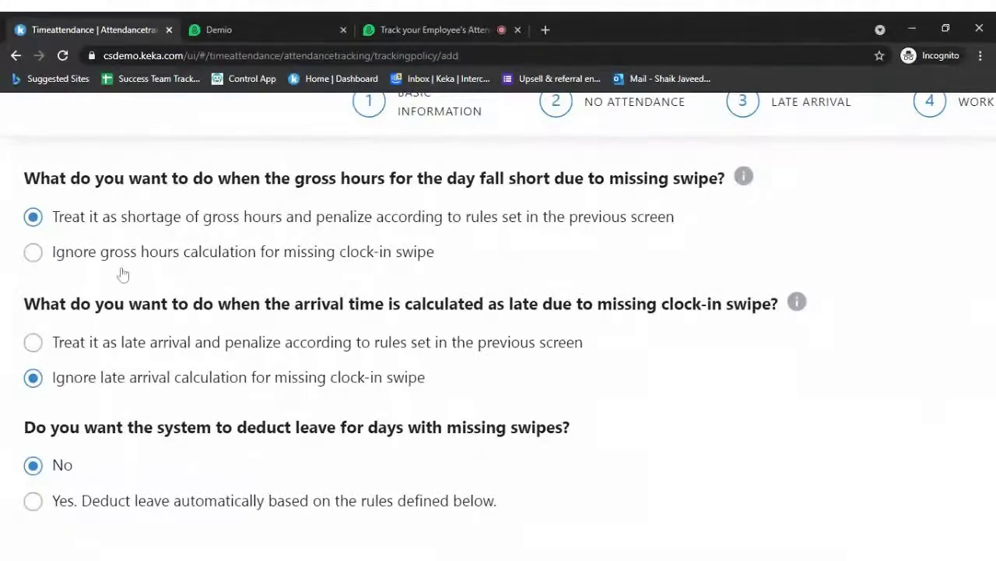
Try penalizing late arrivals caused by a missing clock-in swipe, and restore ignoring the late arrival calculation.
scroll(498, 312, down, 1)
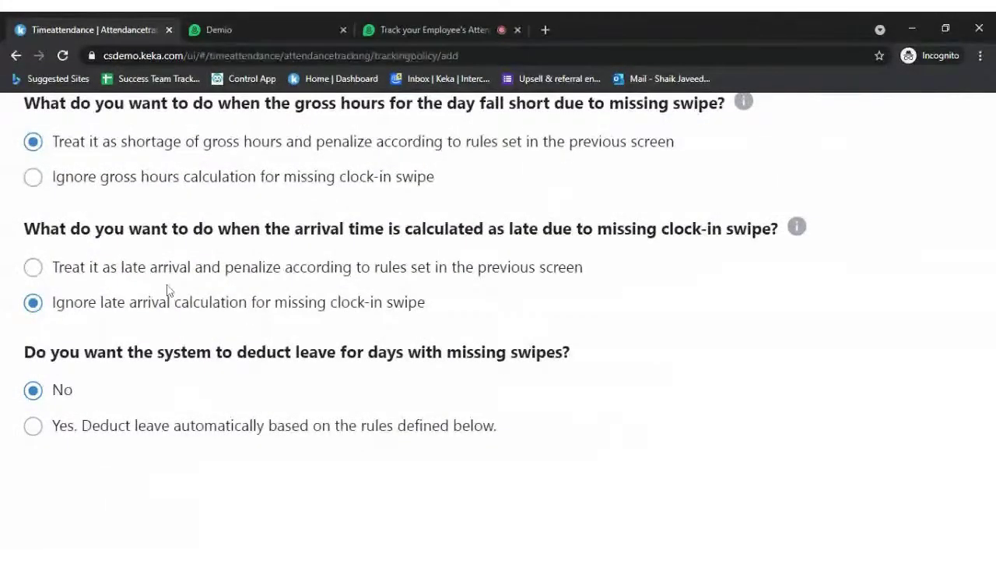
scroll(170, 291, up, 3)
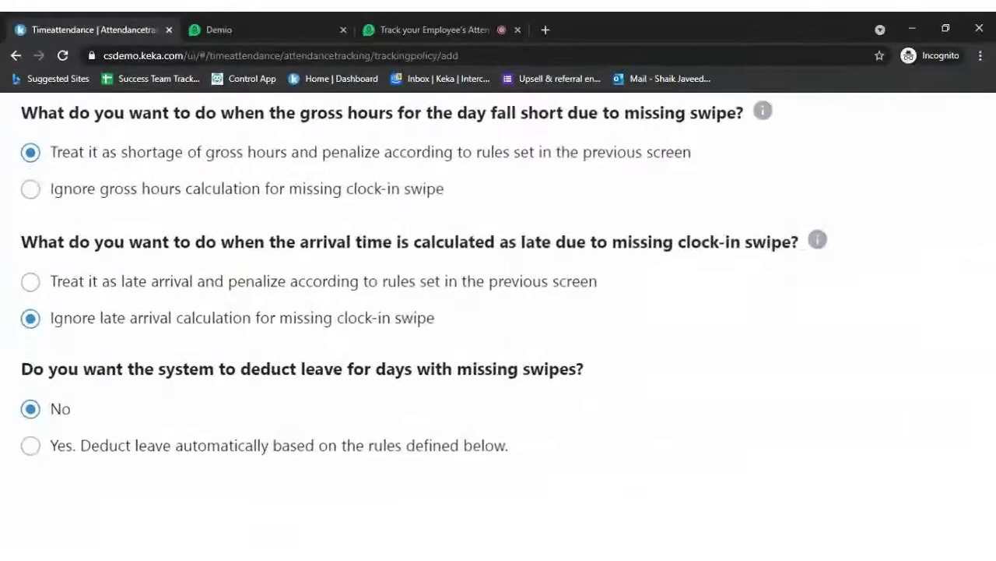
scroll(168, 286, down, 2)
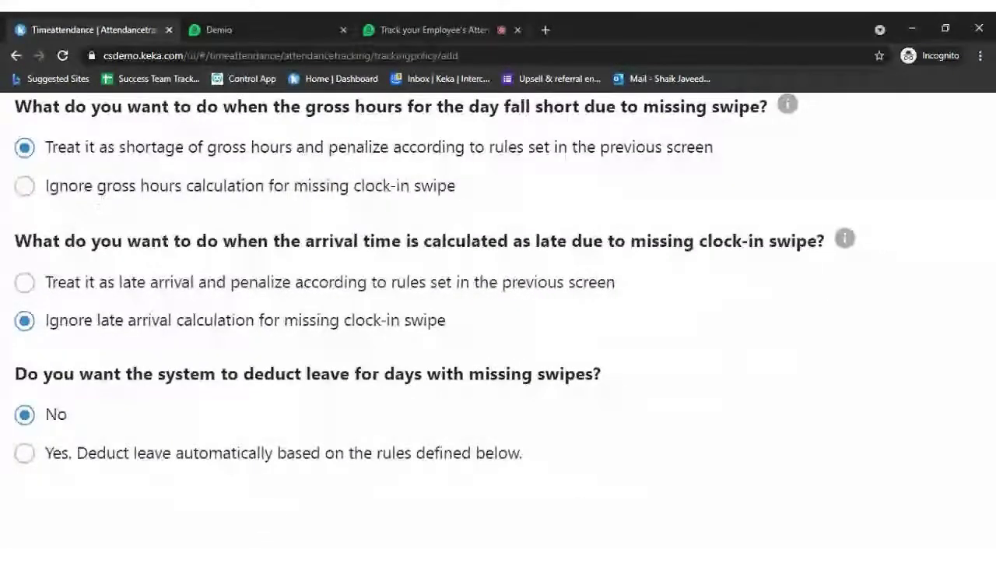
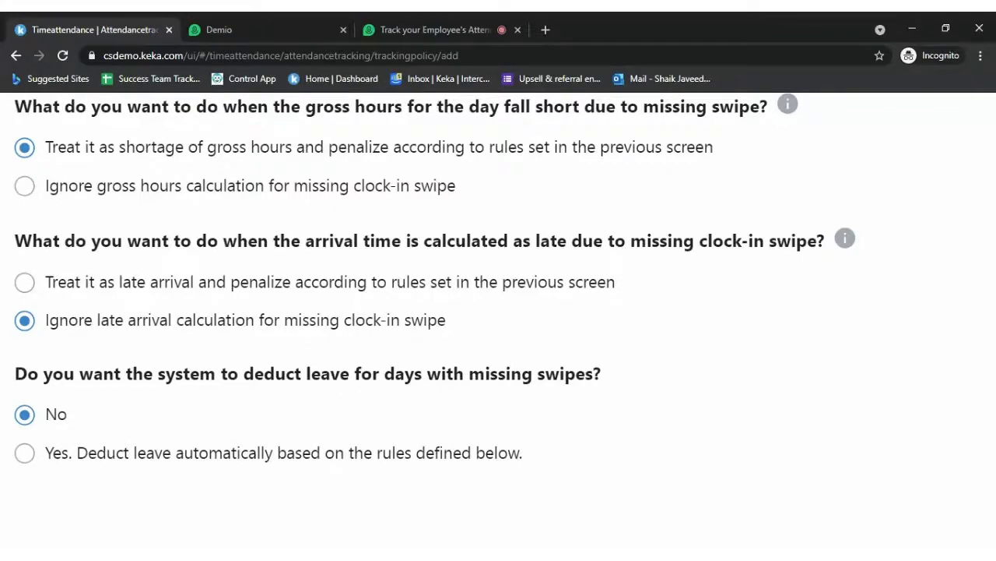
click(51, 285)
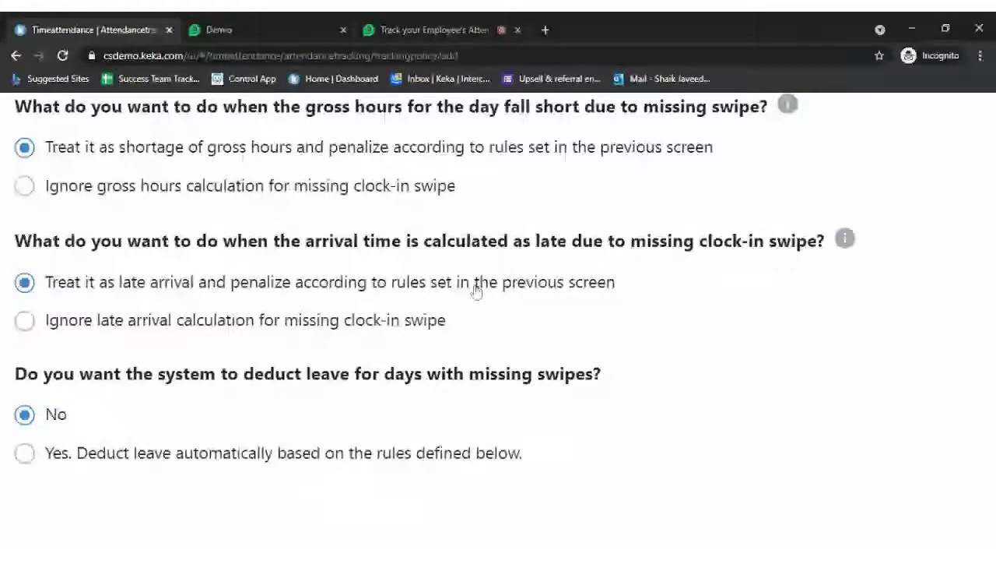
scroll(490, 351, up, 2)
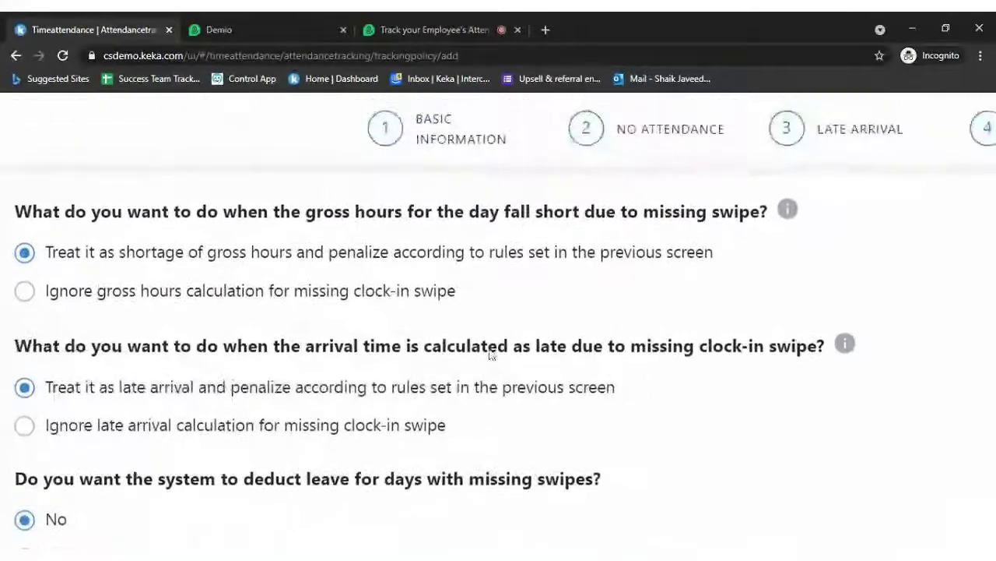
scroll(259, 432, down, 2)
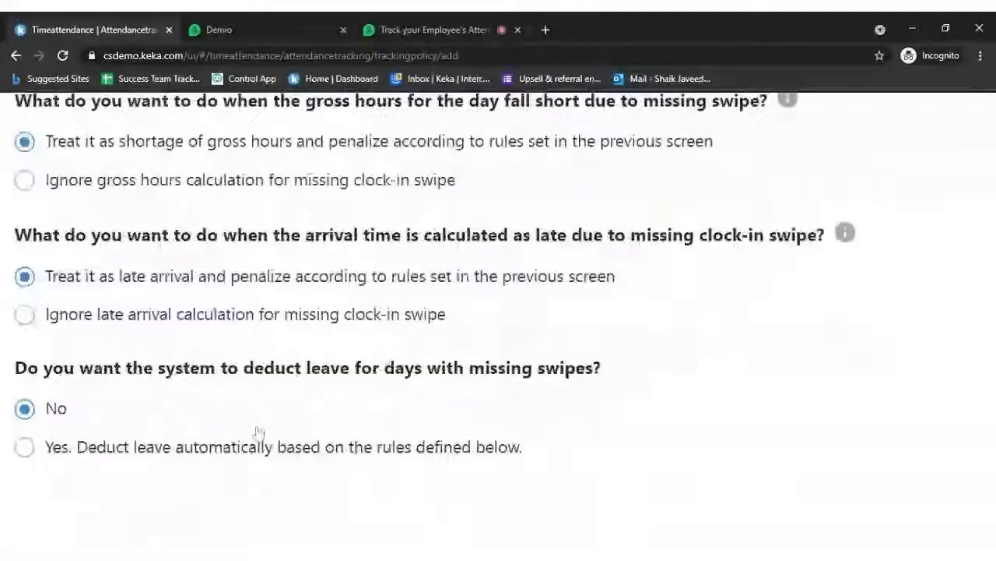
click(137, 322)
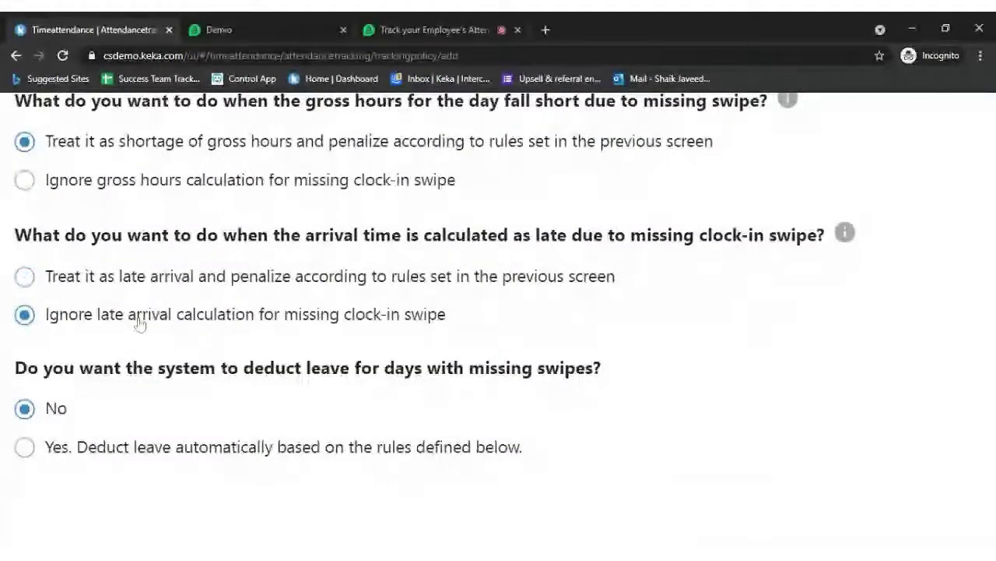
Have the system deduct leave automatically for days with missing swipes, based on defined rules.
scroll(159, 414, down, 1)
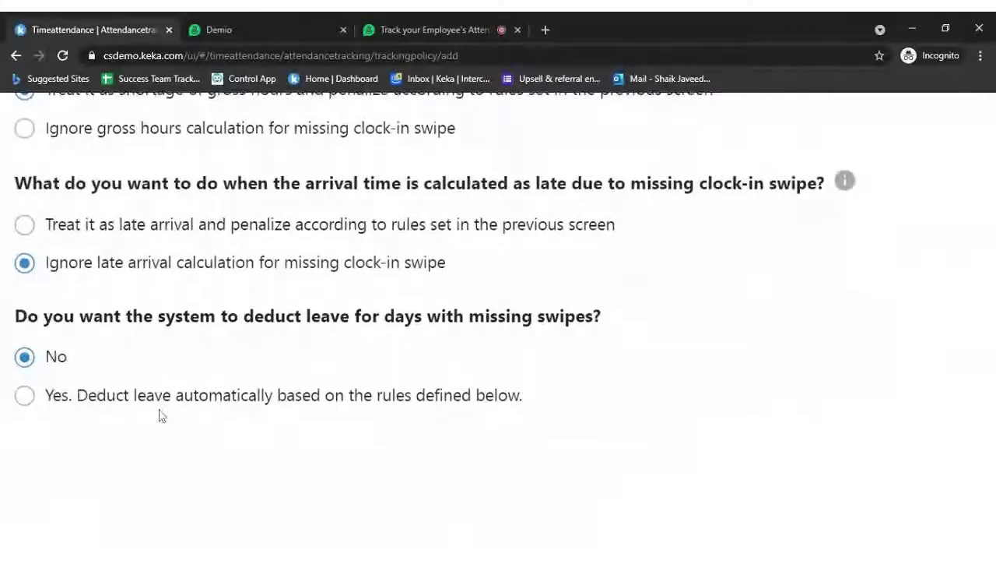
scroll(162, 415, up, 3)
scroll(161, 415, down, 3)
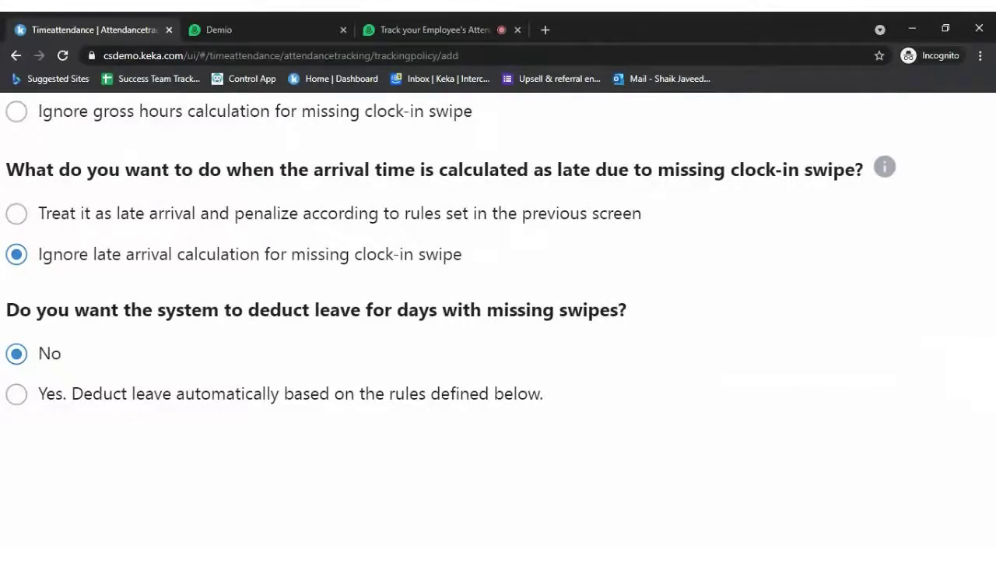
scroll(349, 351, up, 3)
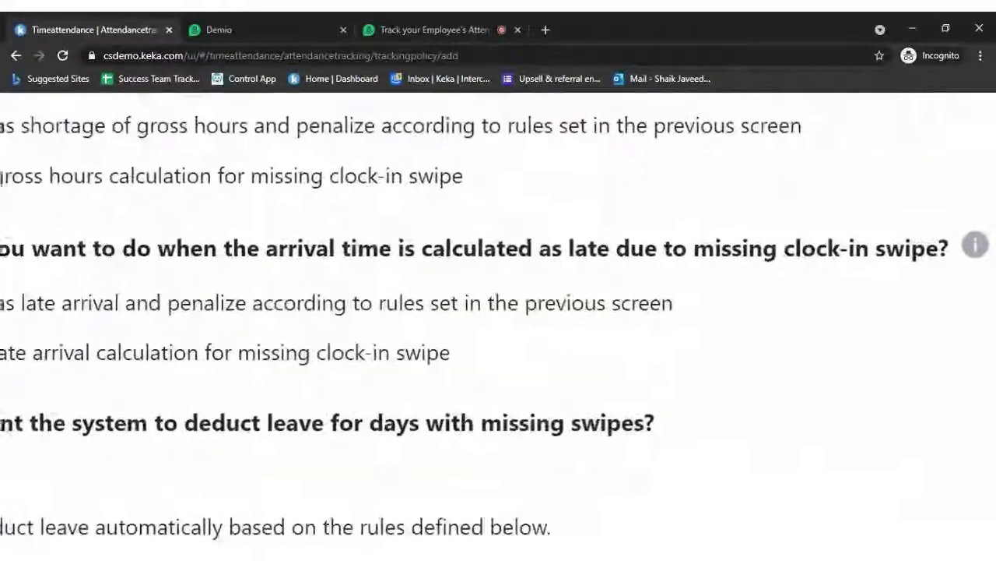
scroll(349, 351, left, 2)
scroll(349, 351, down, 1)
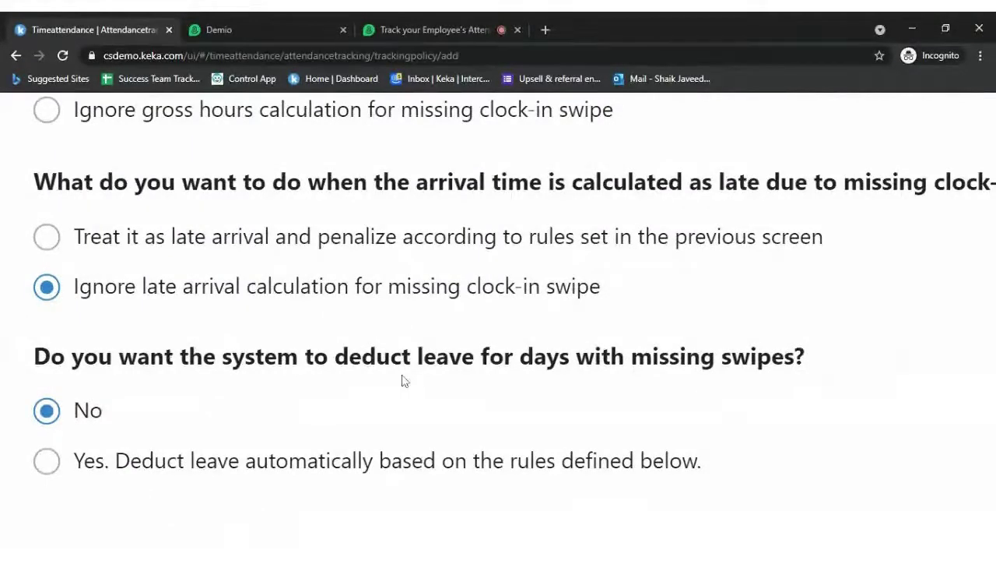
scroll(498, 312, down, 4)
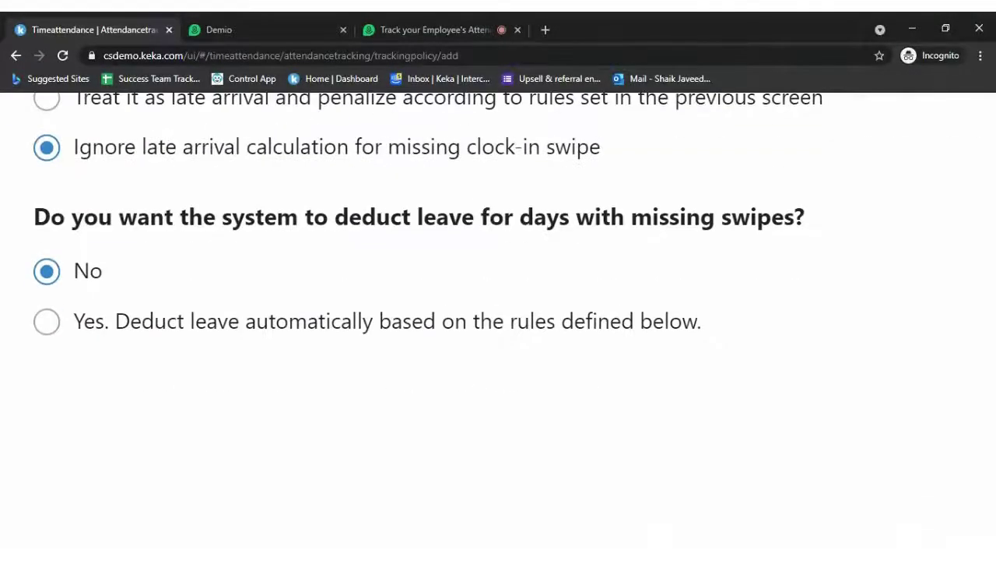
click(111, 321)
click(111, 322)
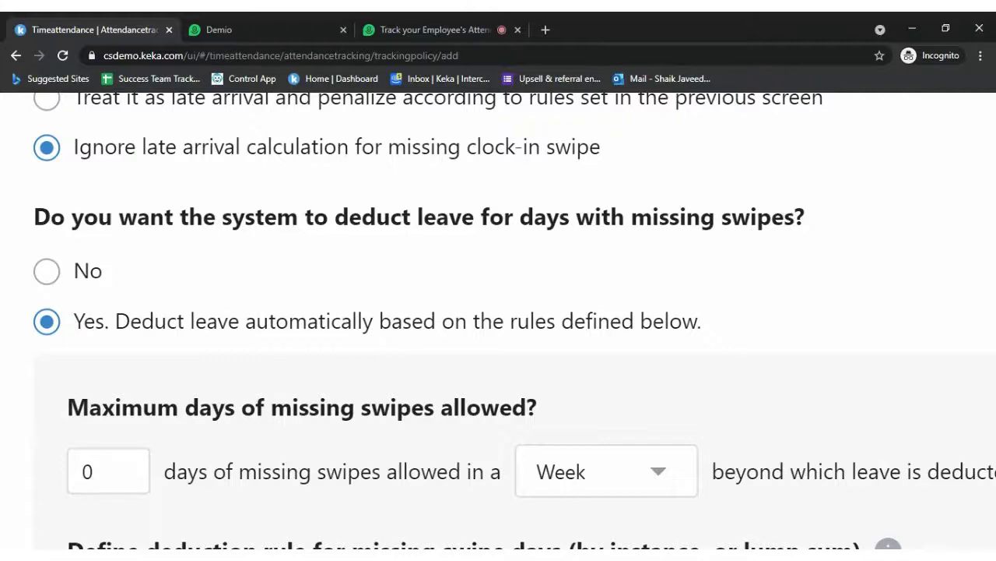
Set the maximum allowed missing swipes to 3 days per week before leave is deducted.
scroll(140, 321, down, 2)
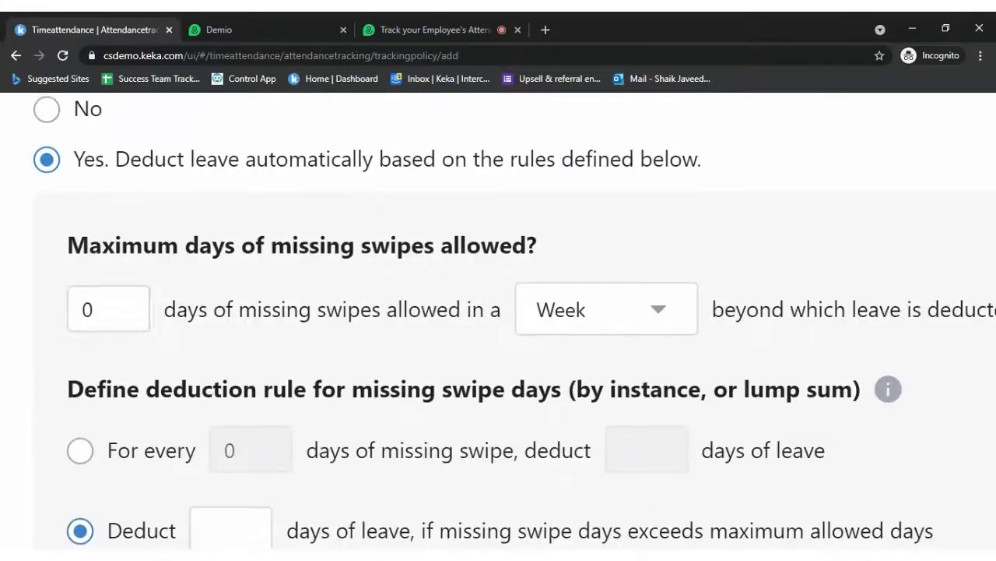
scroll(160, 388, down, 3)
click(74, 332)
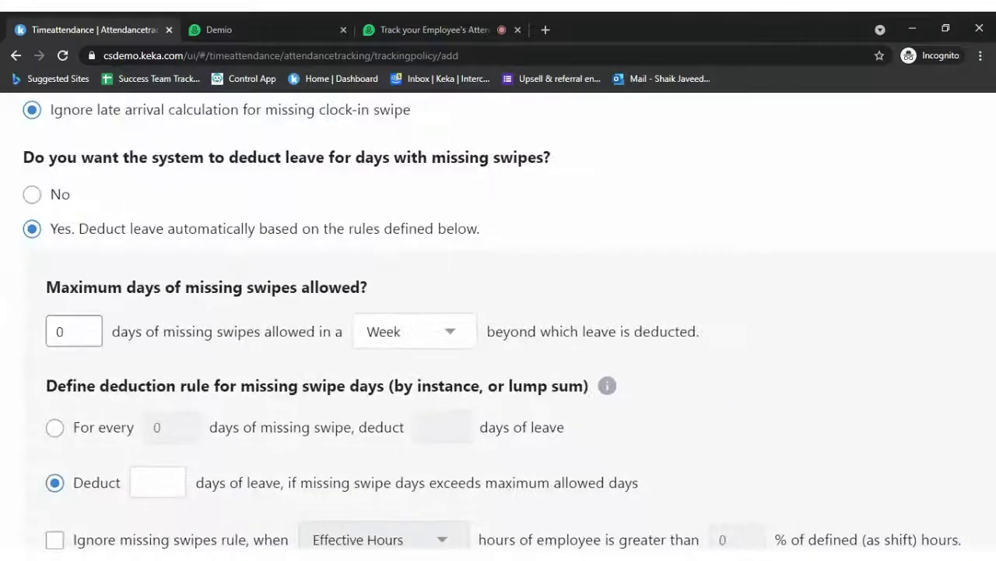
key(BackSpace)
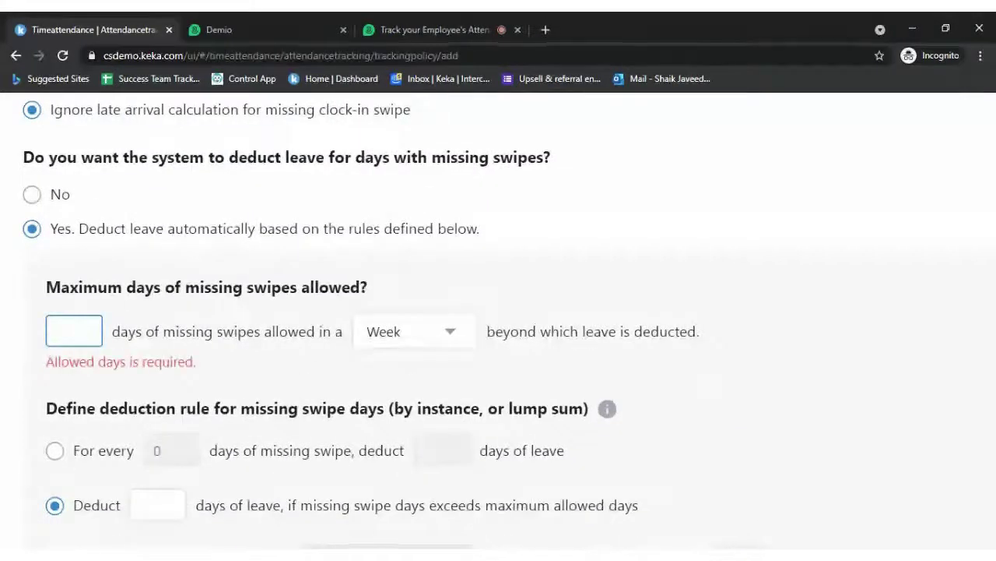
text(3)
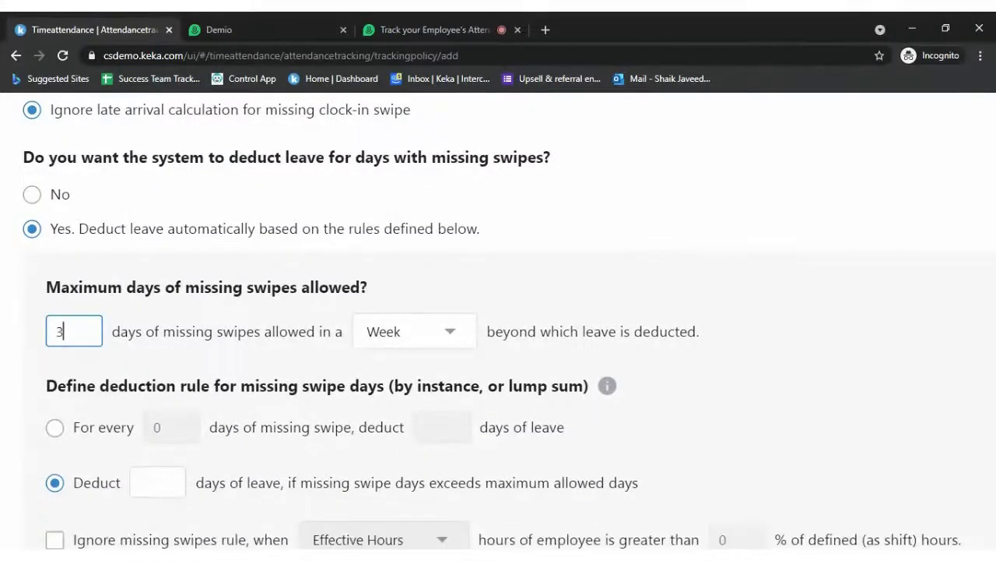
Define the per-instance deduction rule to deduct 0.25 days of leave for every 1 day of missing swipe.
scroll(674, 366, down, 2)
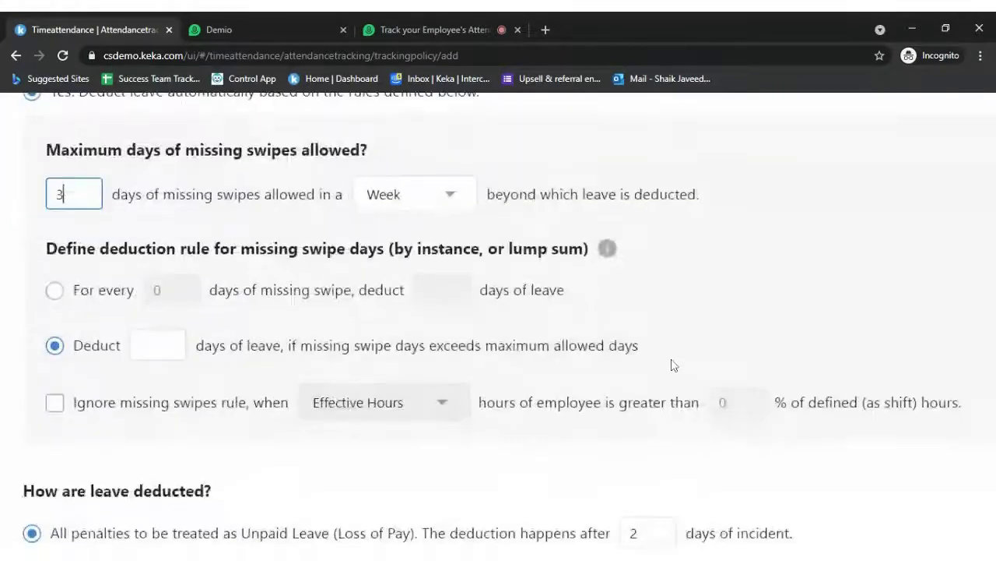
click(104, 291)
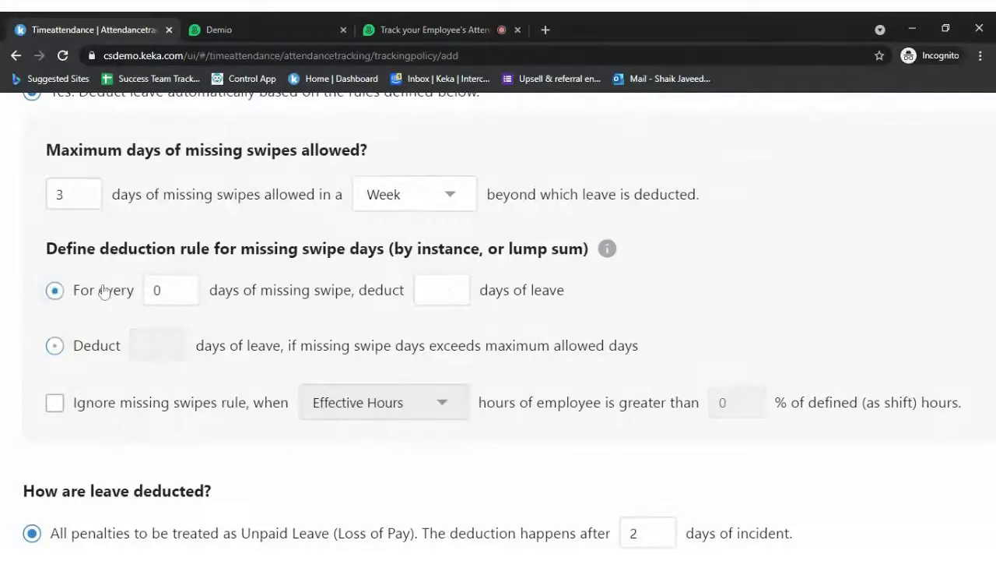
click(161, 289)
key(BackSpace)
text(1)
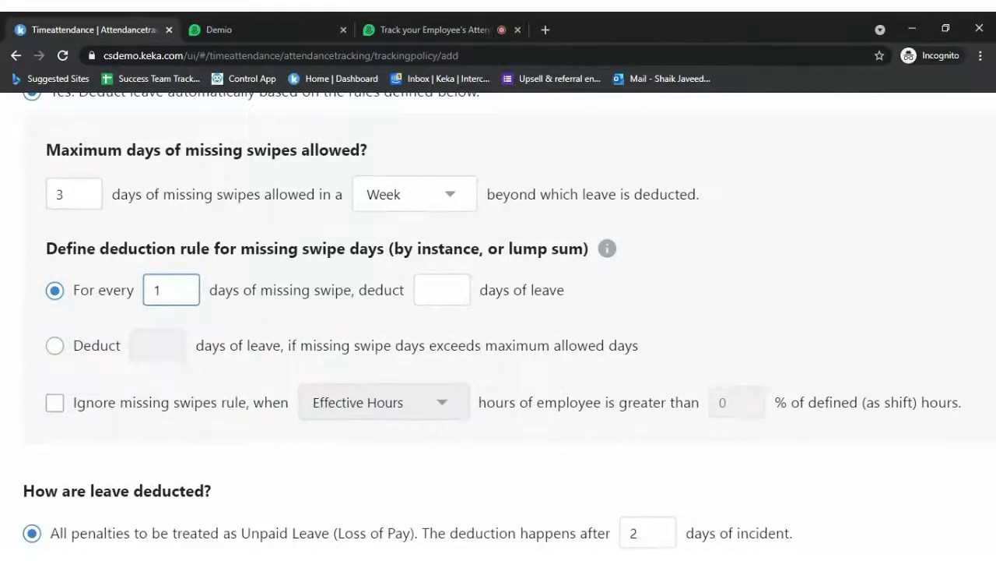
click(442, 290)
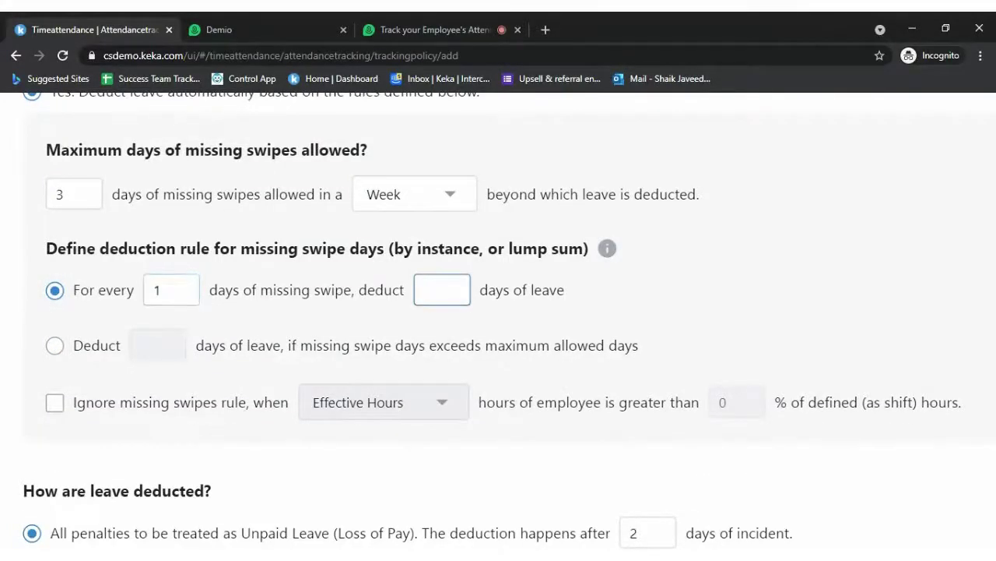
text(0.25)
click(766, 323)
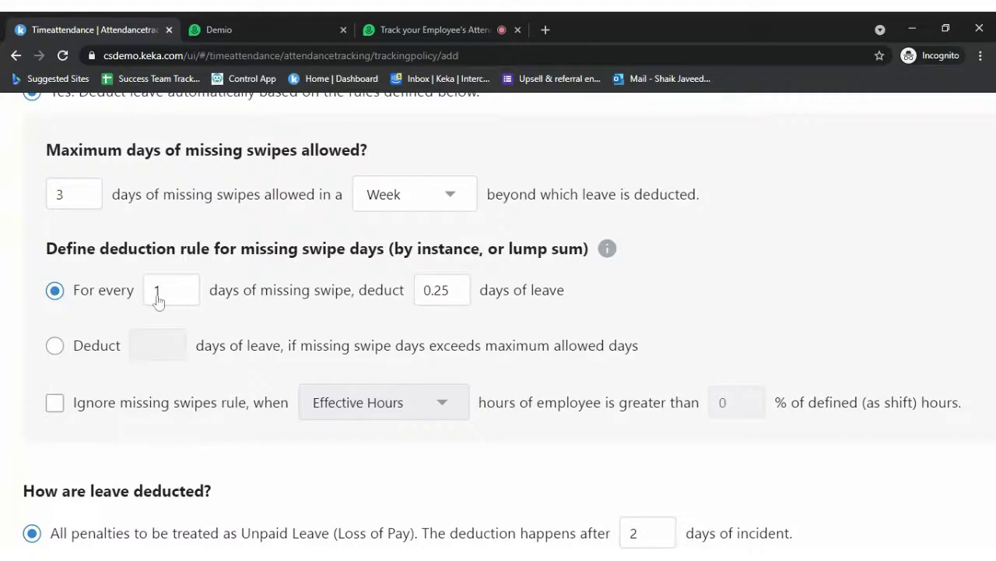
Deduct a lump sum of 1 day of leave beyond the maximum missing swipe days, and enable the effective-hours exception to the rule.
click(101, 356)
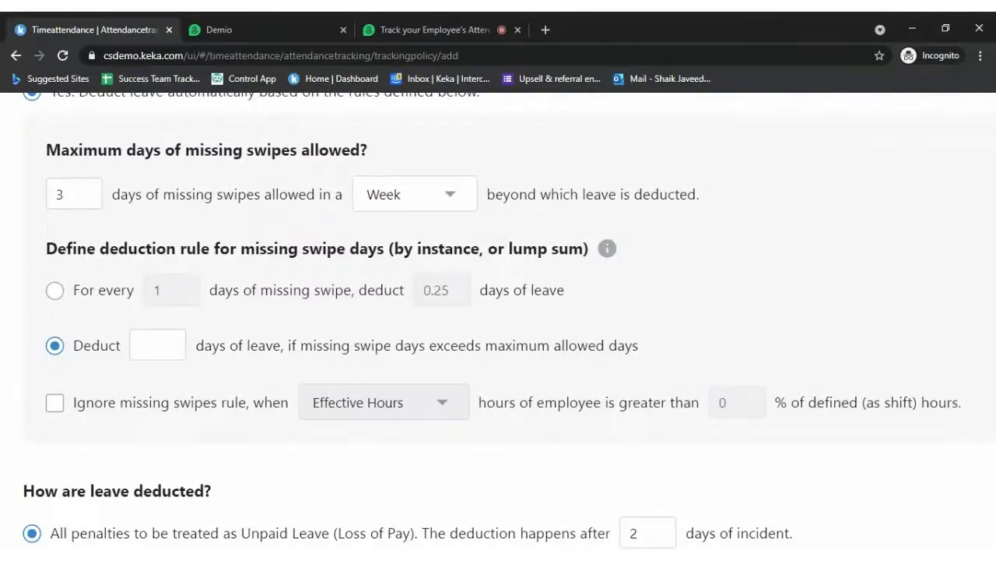
click(180, 345)
text(1)
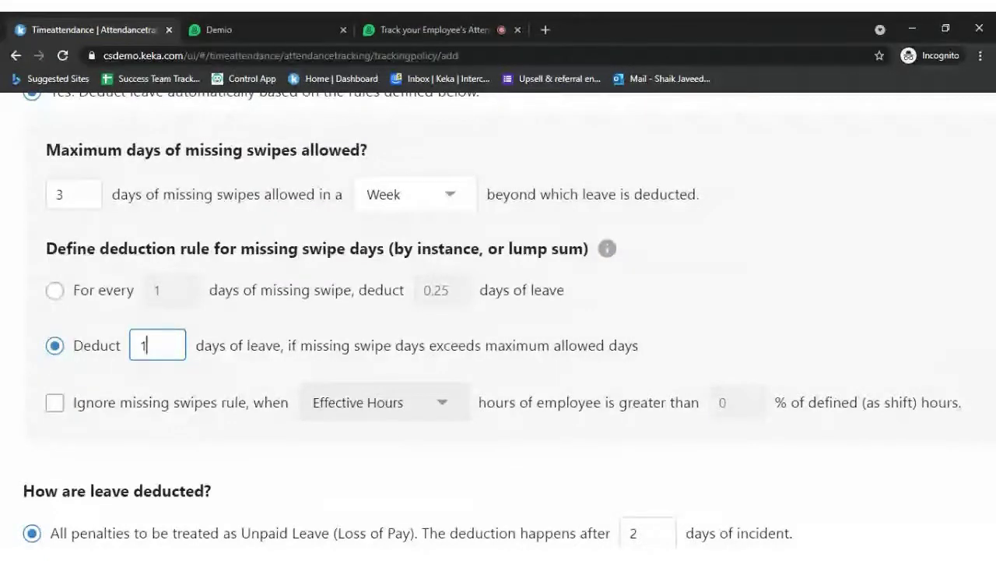
scroll(204, 434, down, 1)
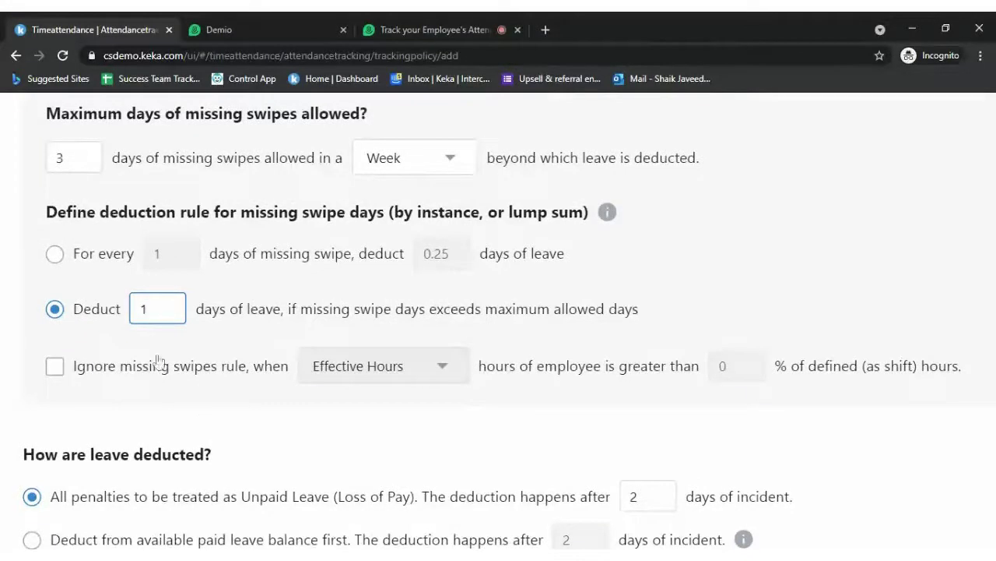
click(99, 371)
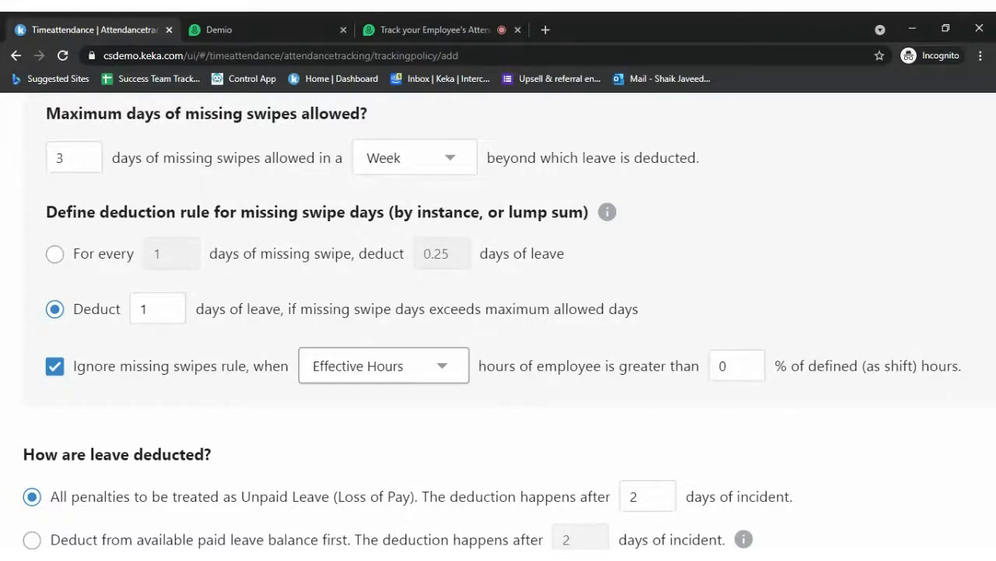
scroll(351, 278, up, 3)
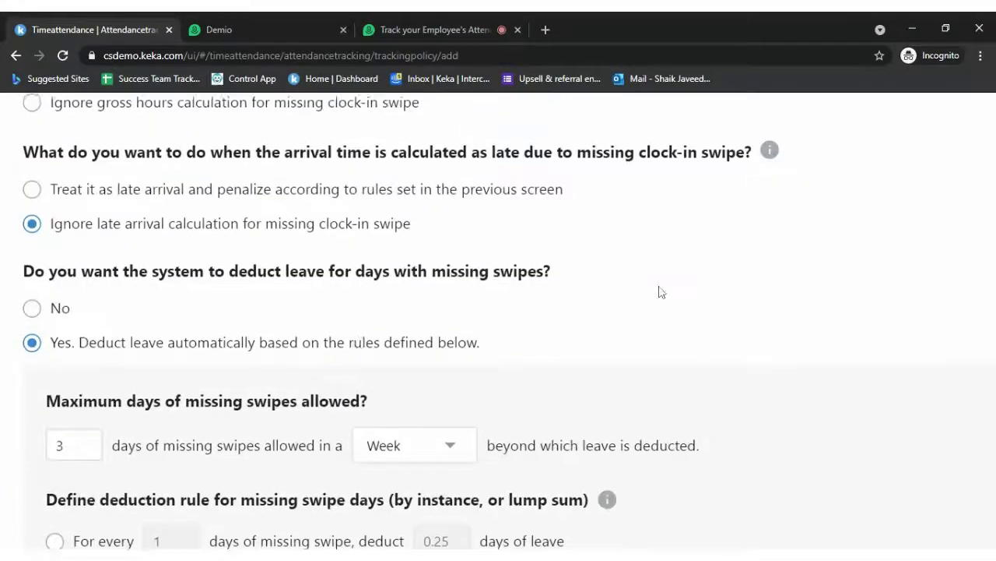
scroll(658, 290, up, 3)
scroll(659, 290, right, 4)
scroll(658, 292, left, 4)
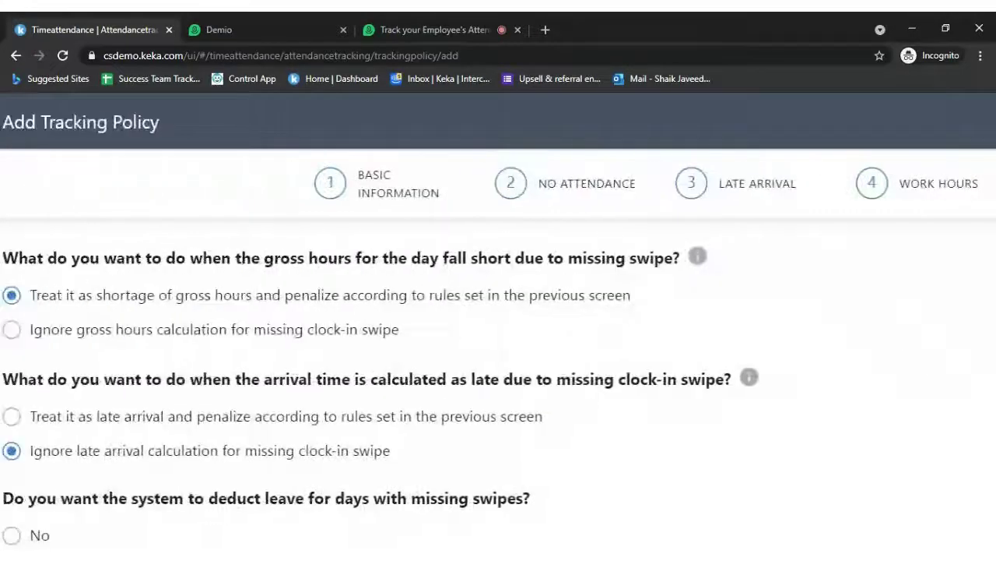
scroll(761, 363, down, 4)
scroll(600, 420, up, 2)
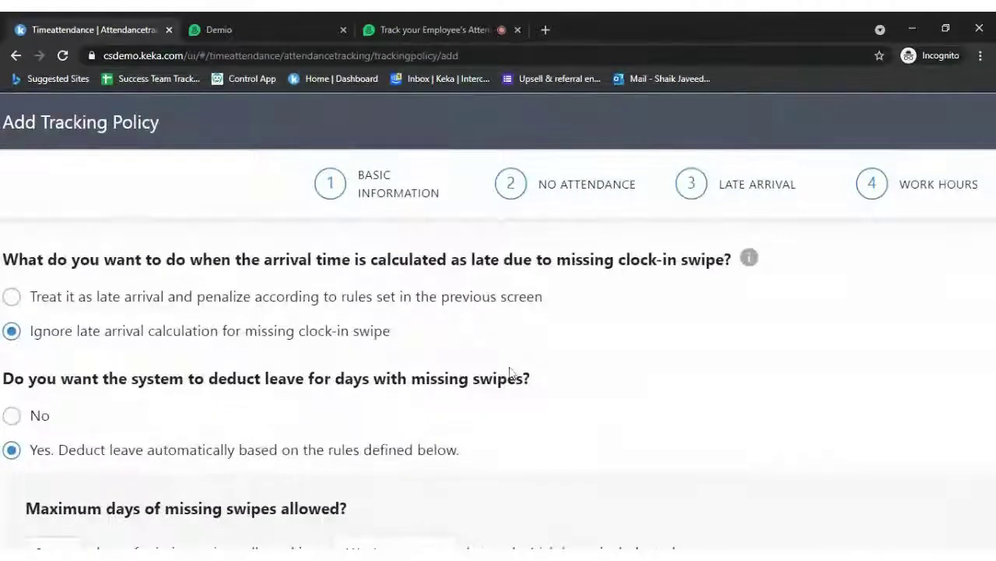
scroll(512, 379, down, 5)
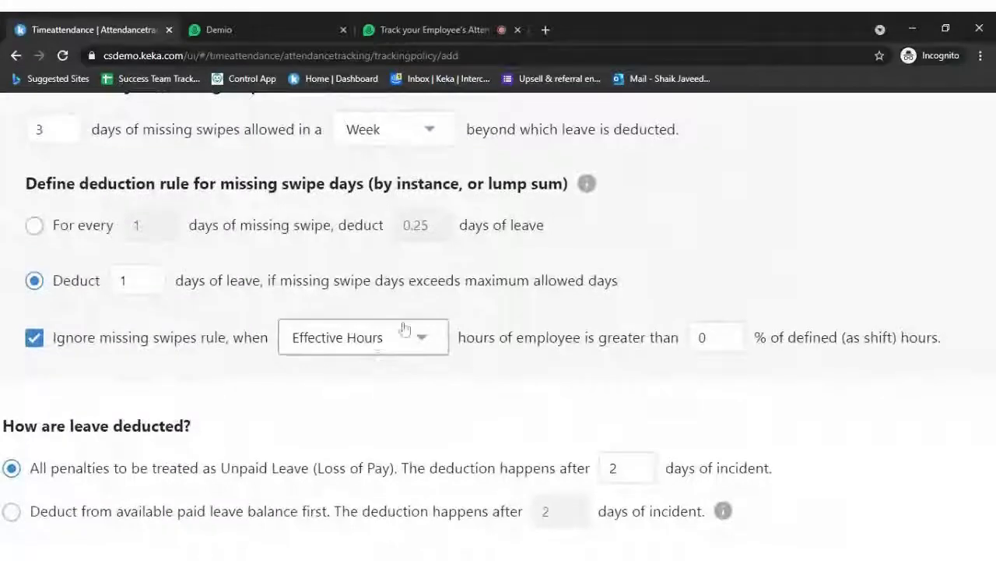
Ignore the missing swipes rule when the employee's Effective Hours exceed 90% of the defined shift hours.
click(377, 340)
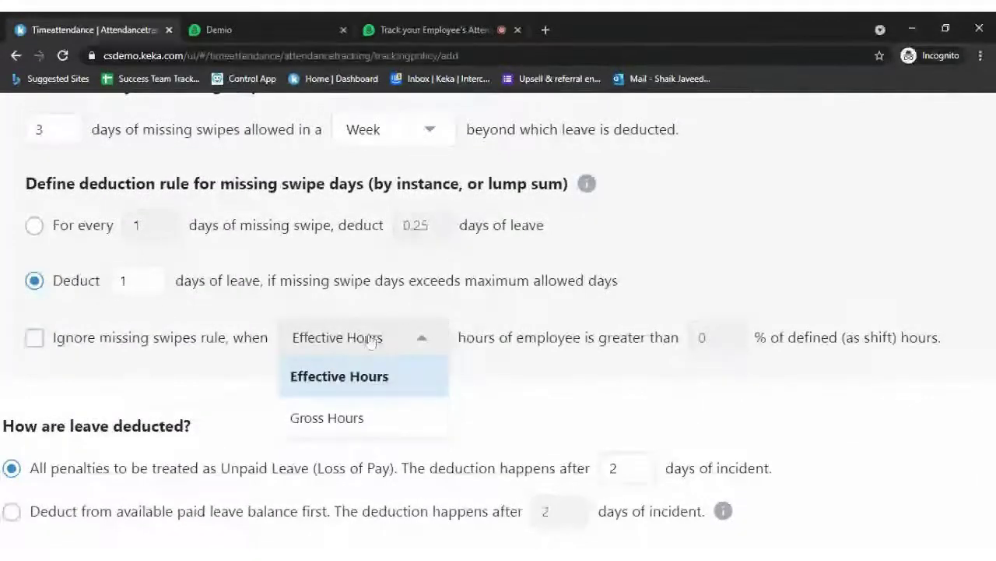
click(162, 343)
click(404, 340)
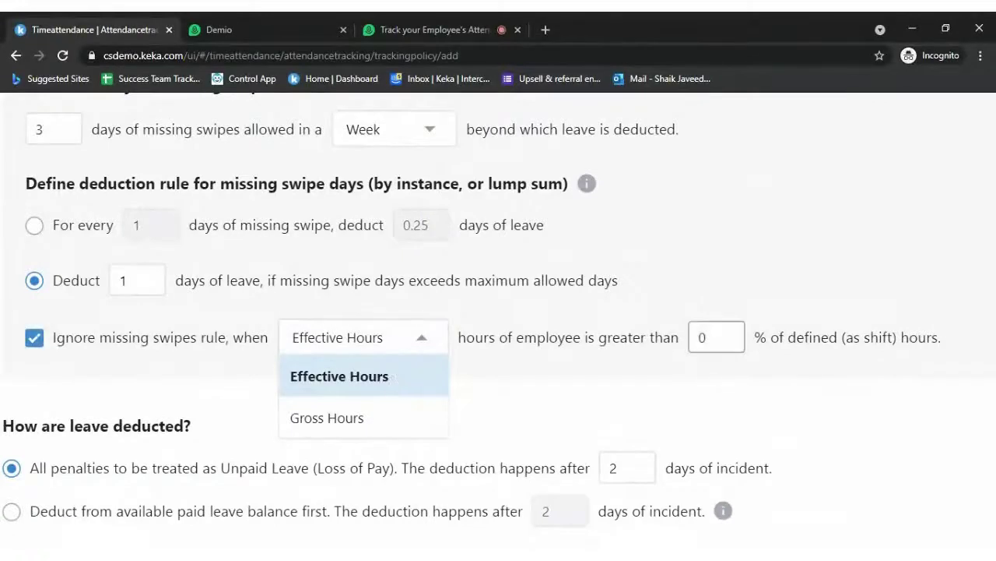
click(714, 337)
key(BackSpace)
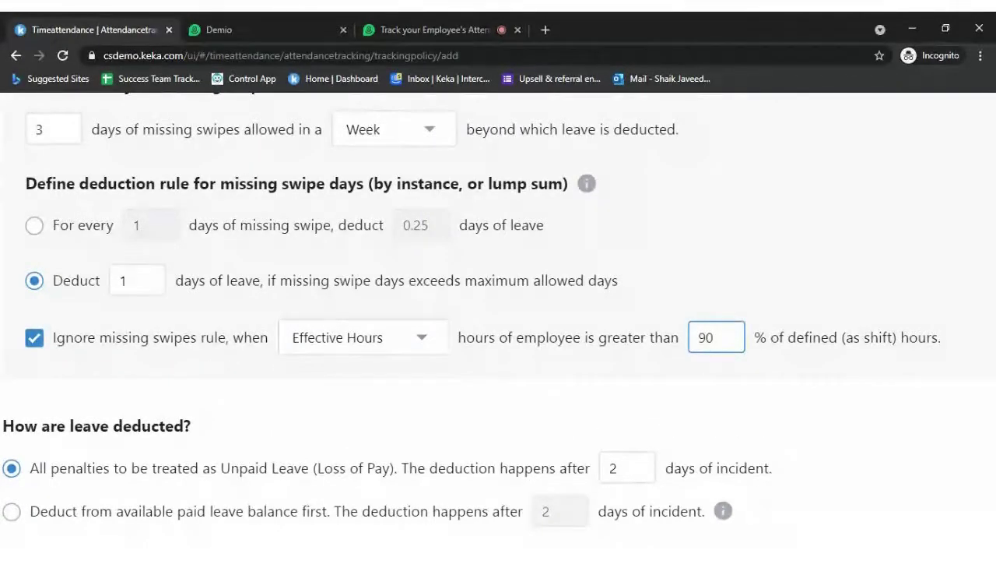
click(828, 390)
scroll(573, 429, up, 2)
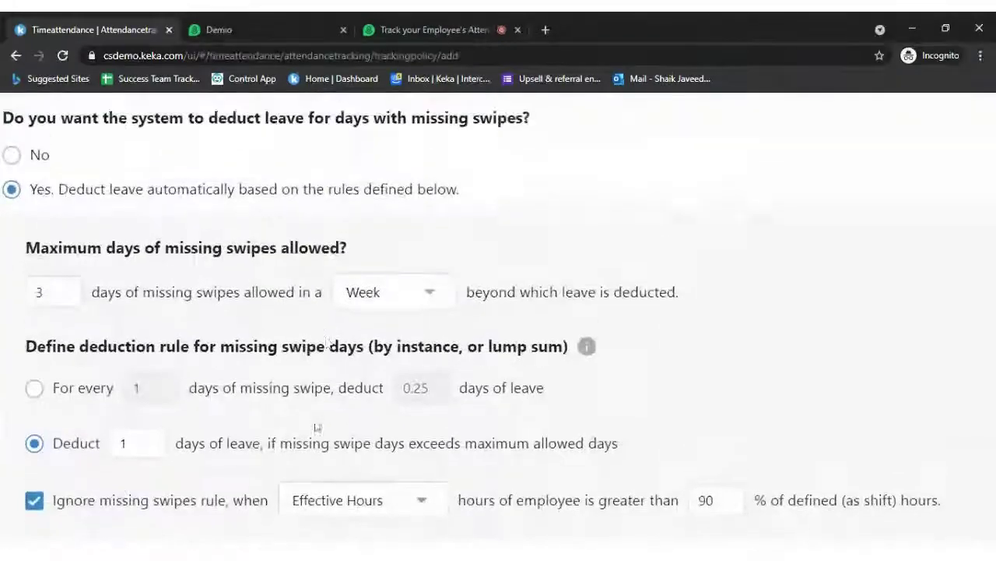
scroll(317, 426, up, 1)
scroll(360, 343, down, 3)
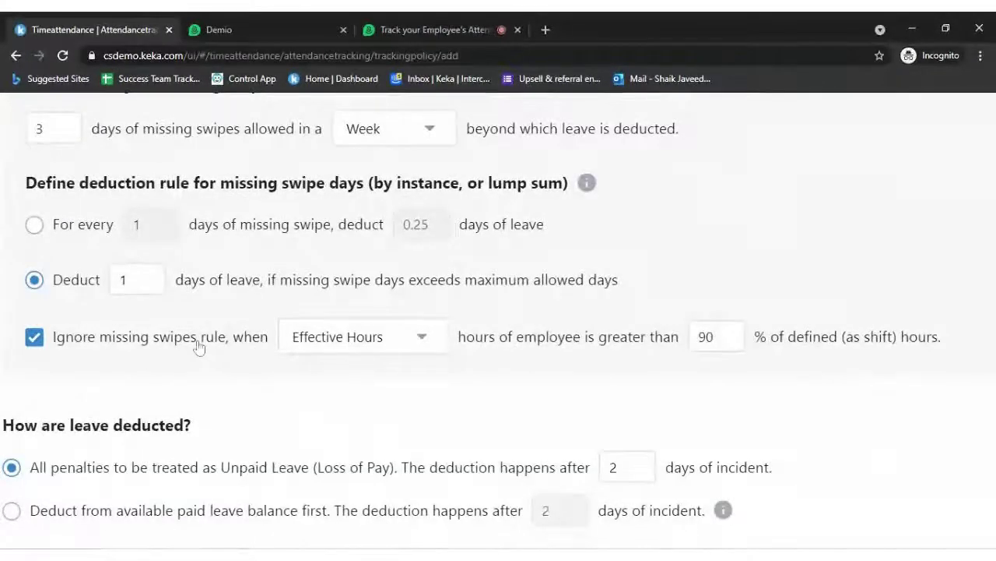
Try deducting penalties from the available paid leave balance first, and return to treating them as Unpaid Leave (Loss of Pay).
drag(37, 425, 200, 416)
click(206, 417)
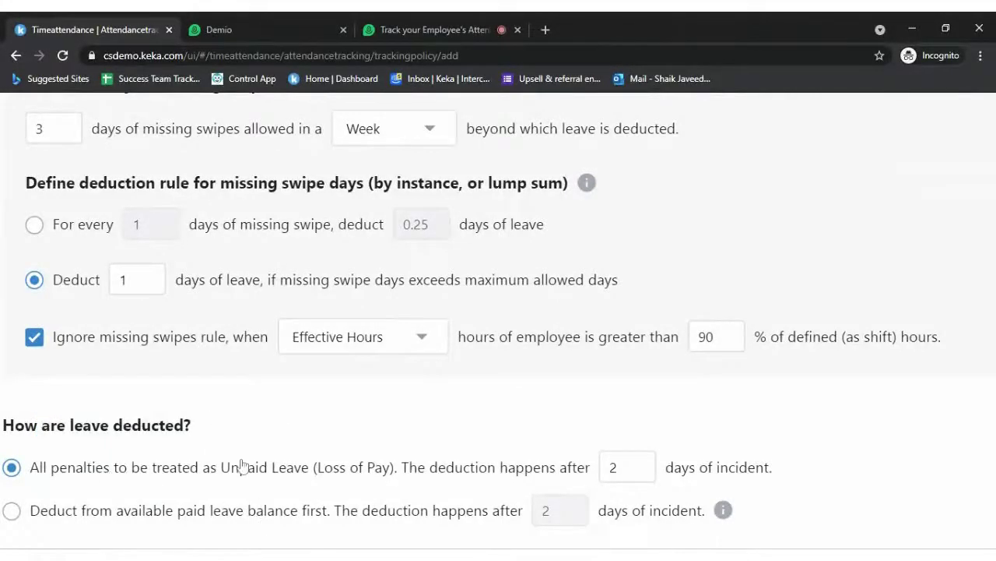
drag(218, 470, 366, 467)
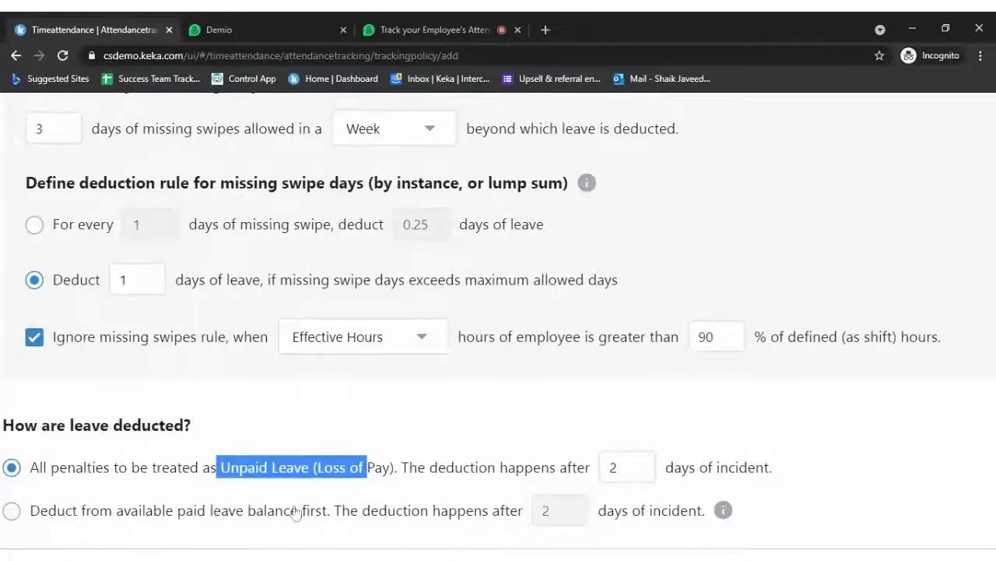
click(164, 515)
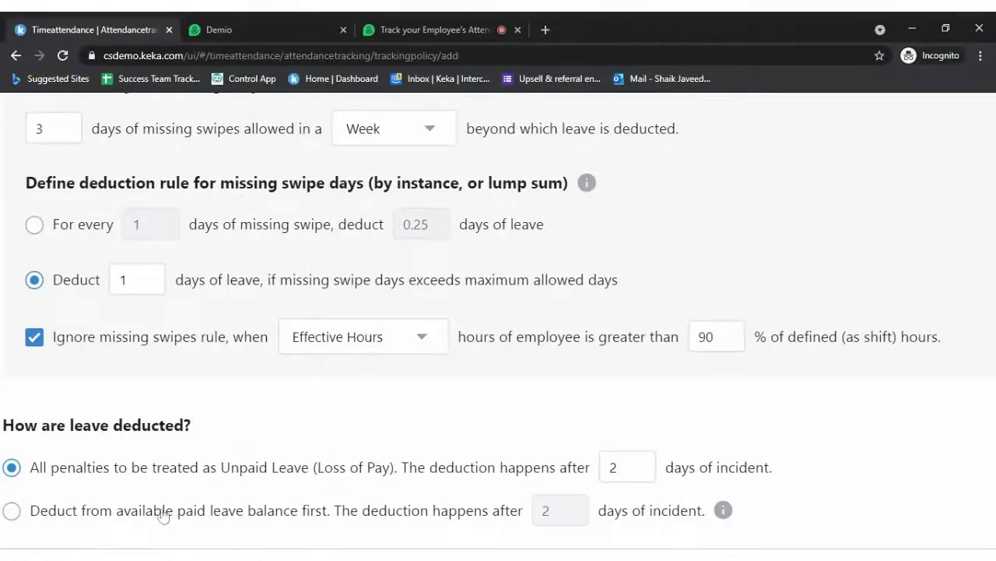
click(330, 510)
scroll(378, 503, up, 1)
scroll(378, 502, down, 2)
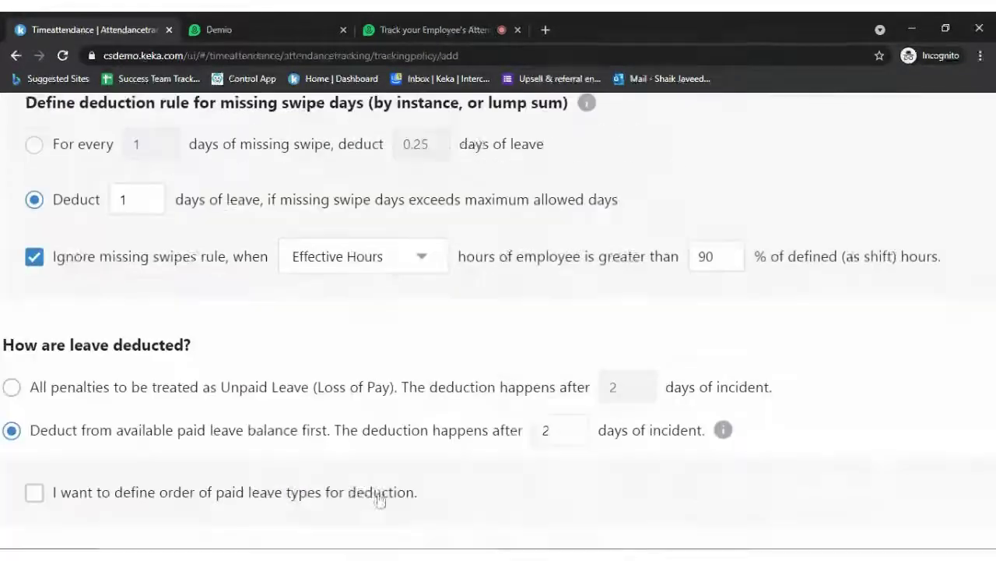
click(35, 389)
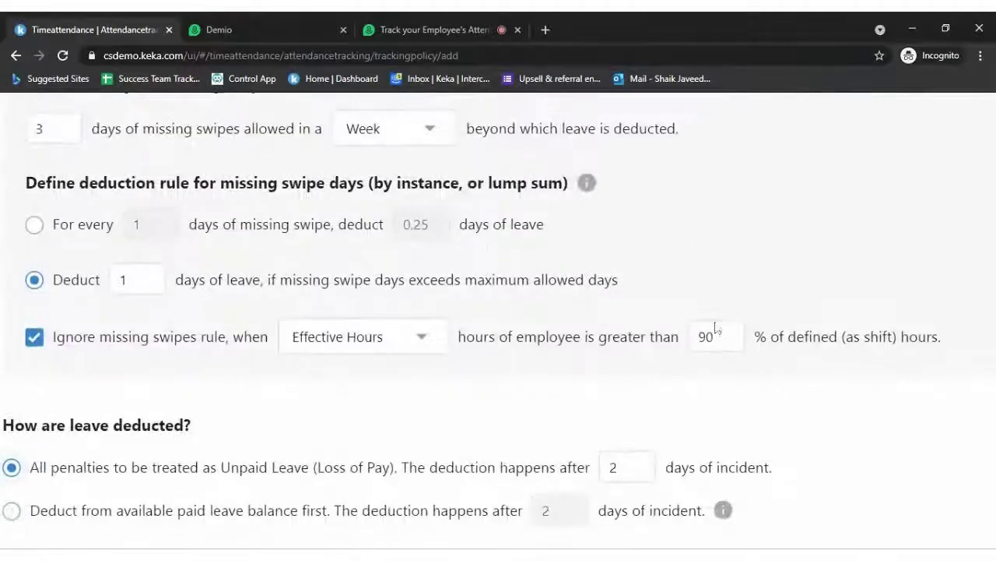
Save and close the new tracking policy with its missing swipes rules.
scroll(690, 369, up, 4)
scroll(689, 370, up, 3)
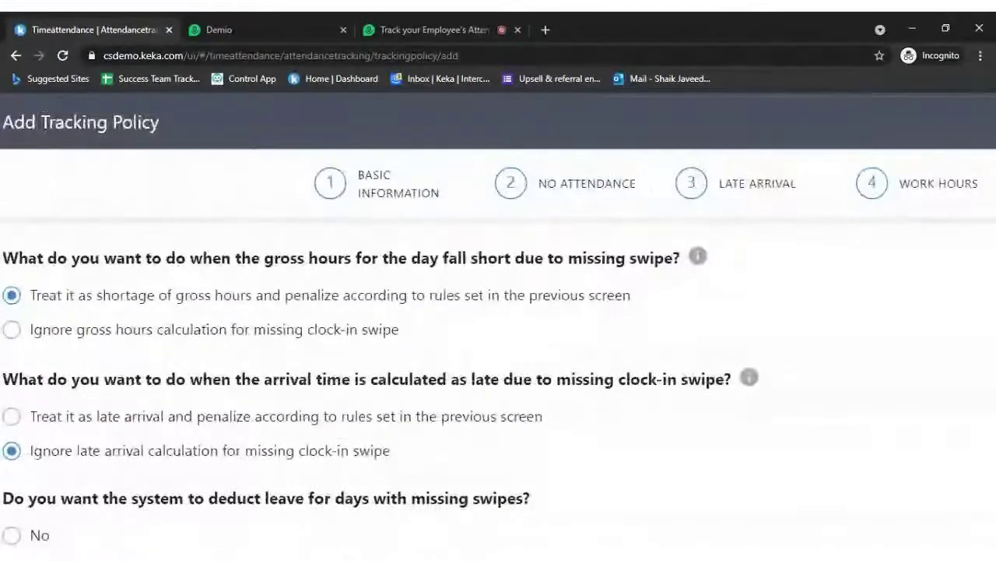
scroll(689, 369, down, 3)
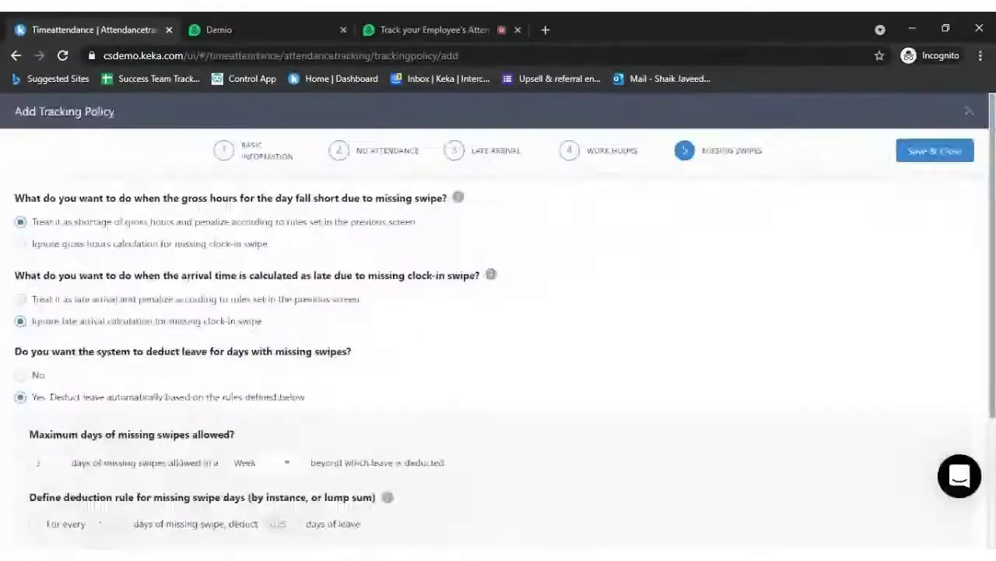
click(935, 151)
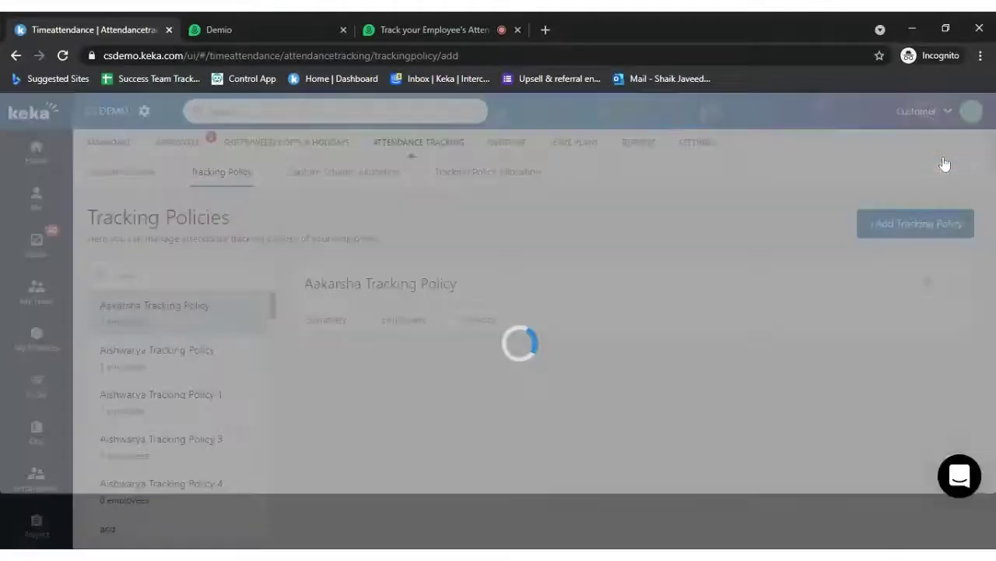
scroll(566, 394, down, 3)
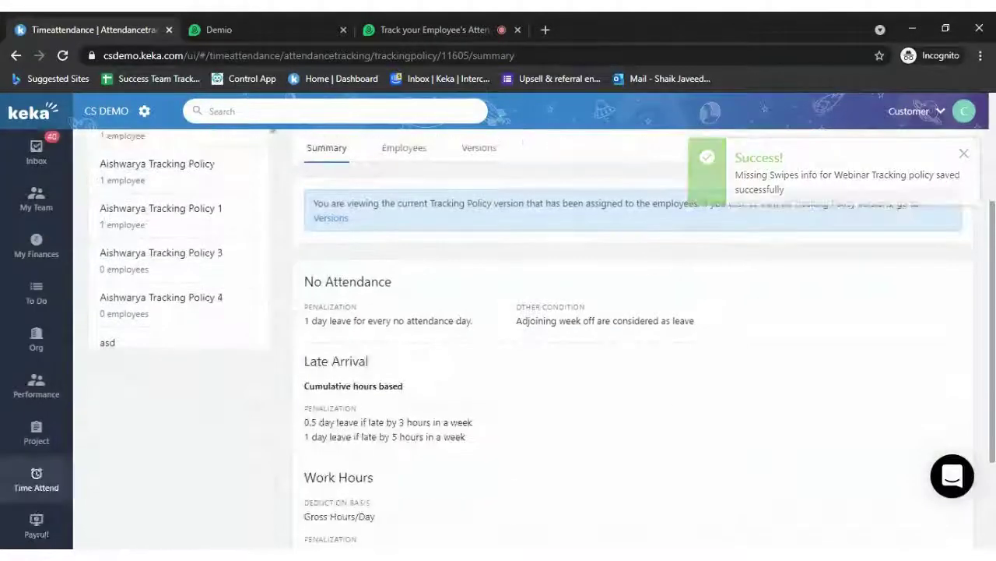
Switch to the Demio webinar to check the public chat, and return to the Webinar Tracking policy in Keka.
click(430, 30)
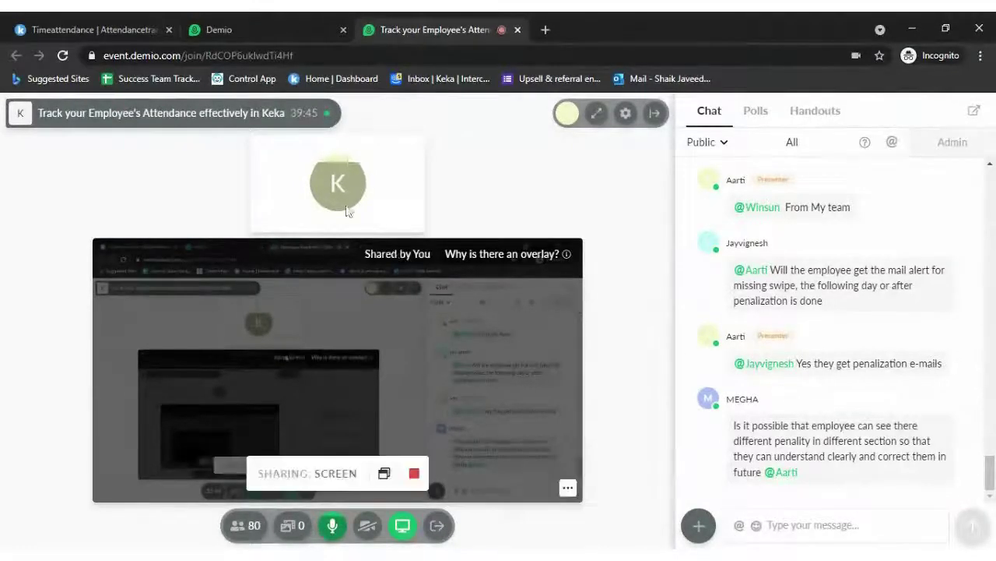
click(73, 20)
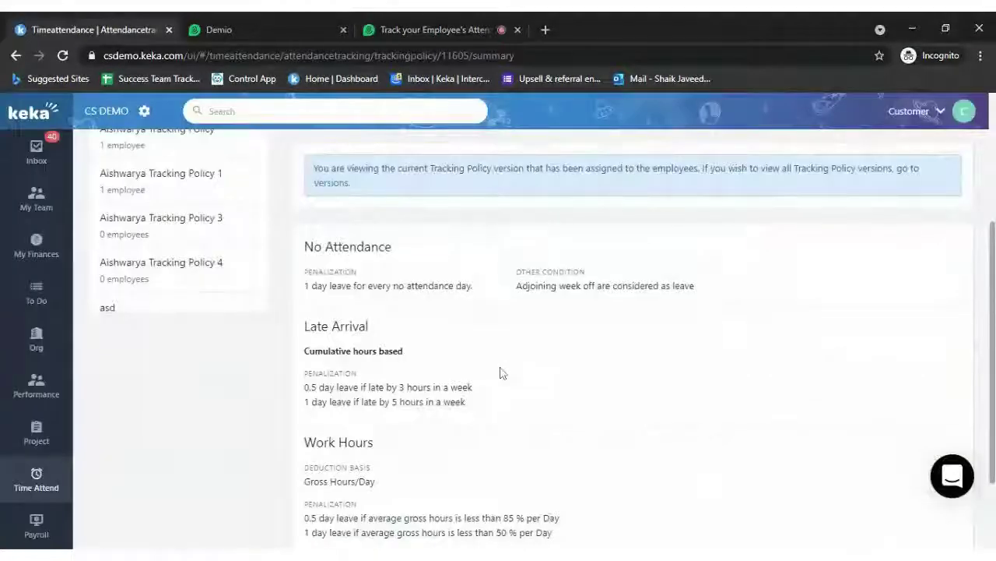
scroll(500, 372, up, 3)
scroll(484, 283, up, 1)
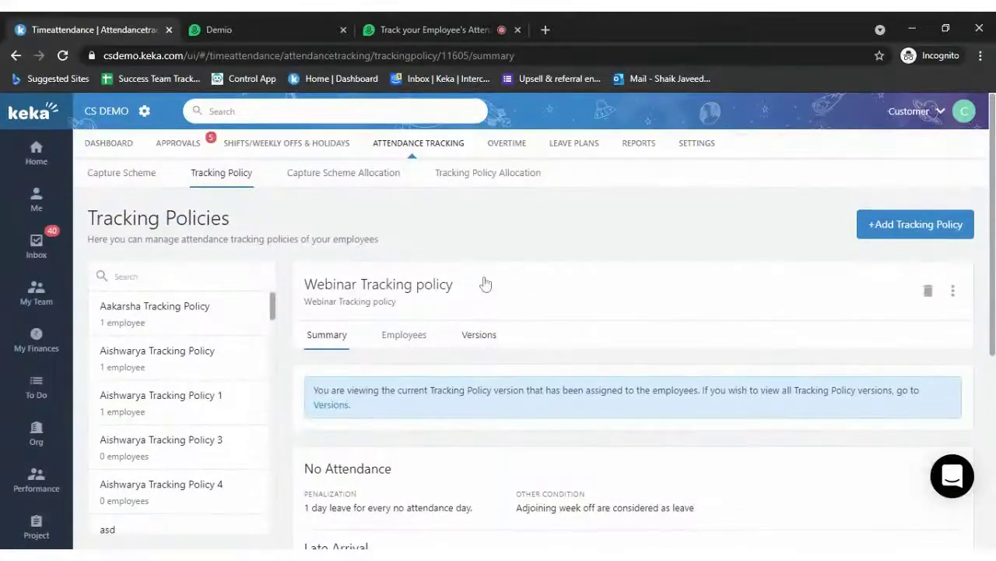
click(444, 23)
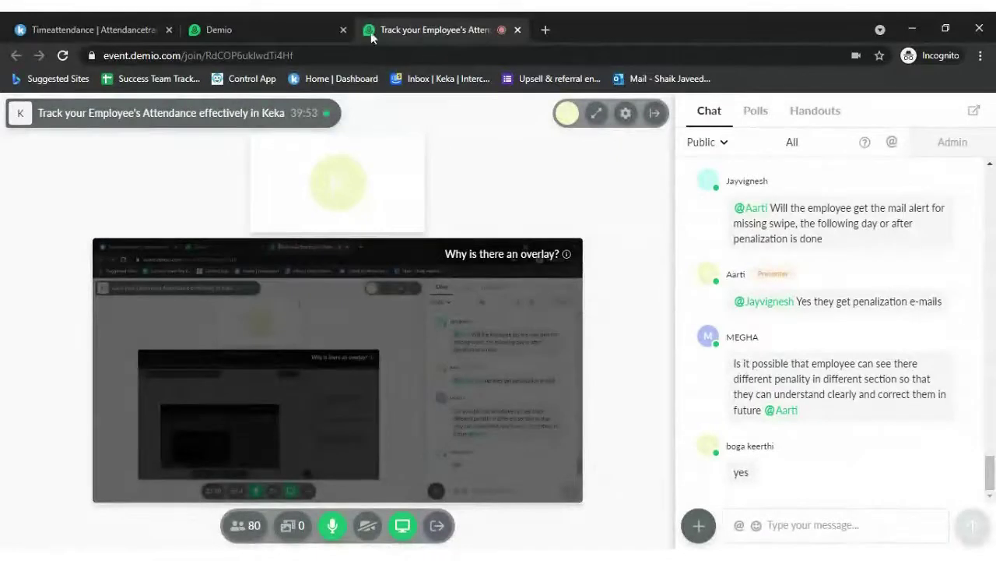
mouse_move(361, 272)
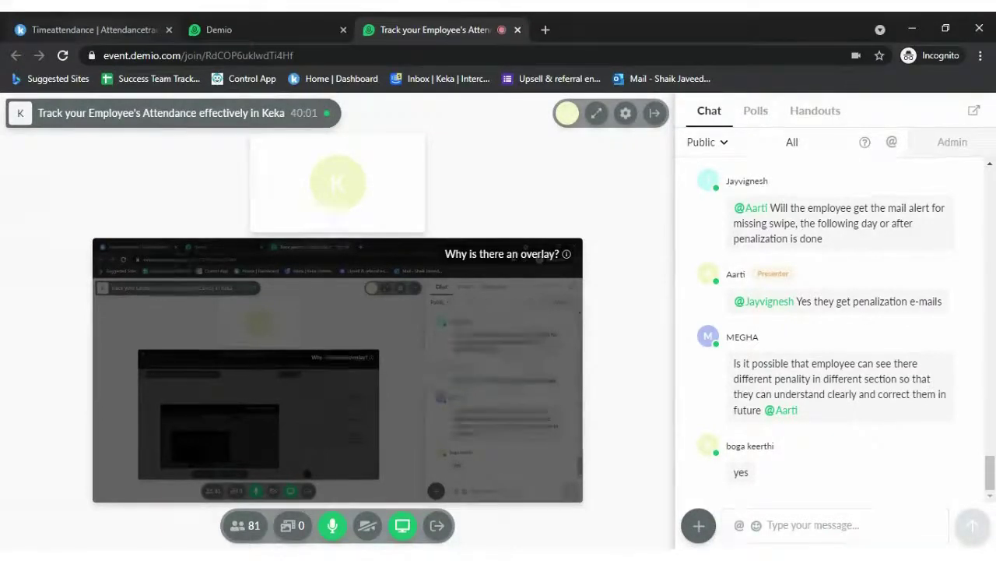
click(97, 28)
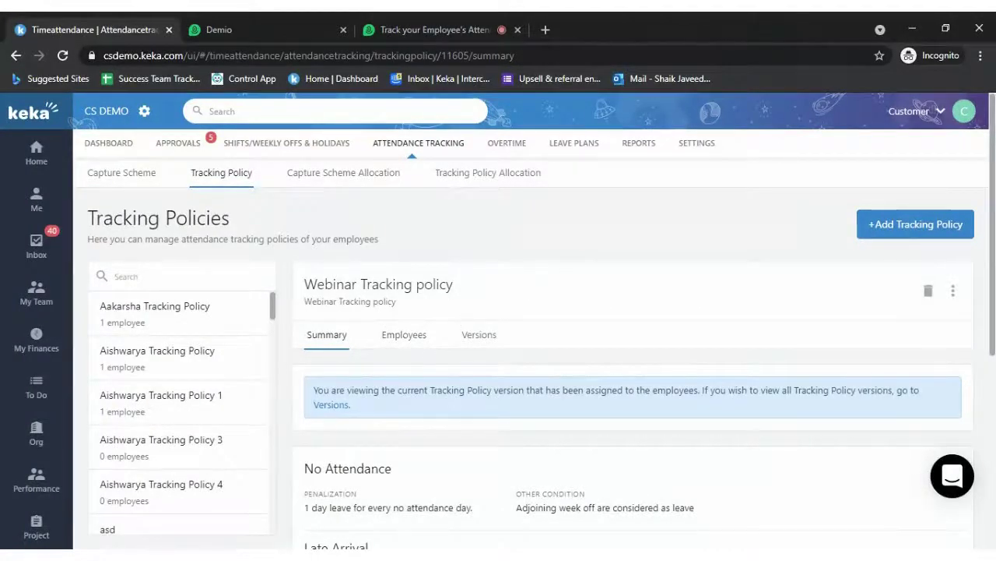
Review the No Attendance, Late Arrival, Work Hours and Missing Swipes rules in the Webinar Tracking policy summary.
scroll(427, 455, down, 3)
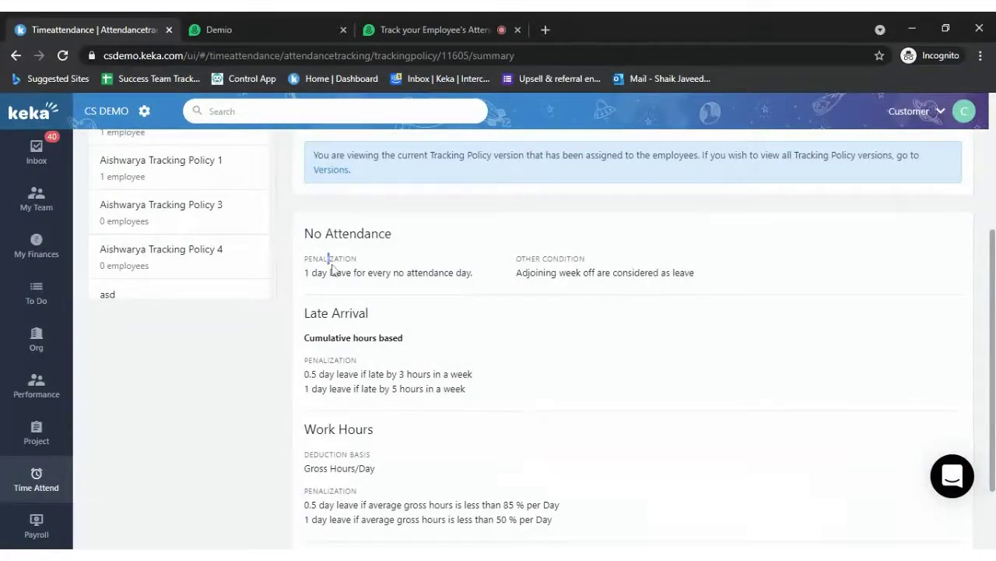
drag(305, 232, 392, 234)
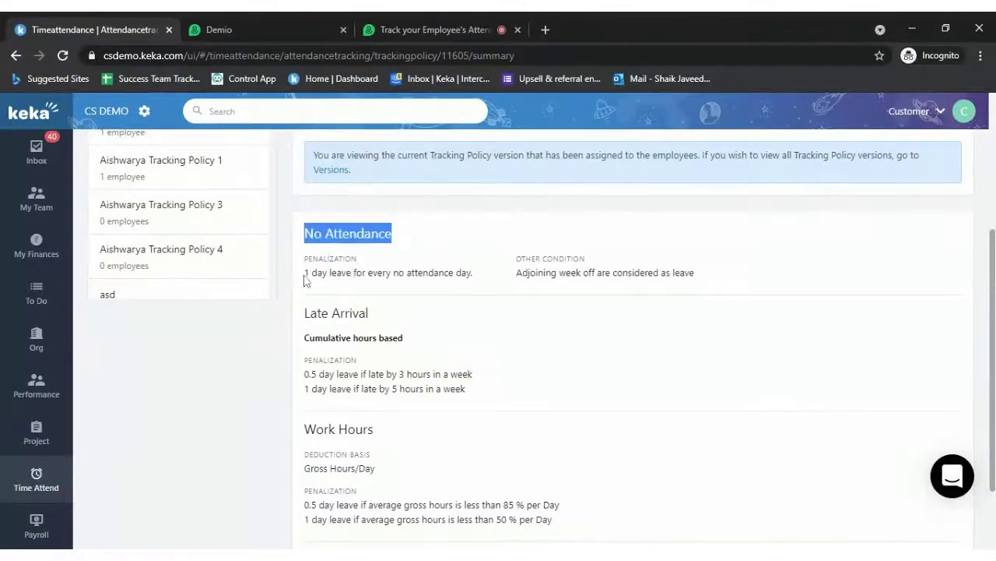
drag(304, 255, 614, 292)
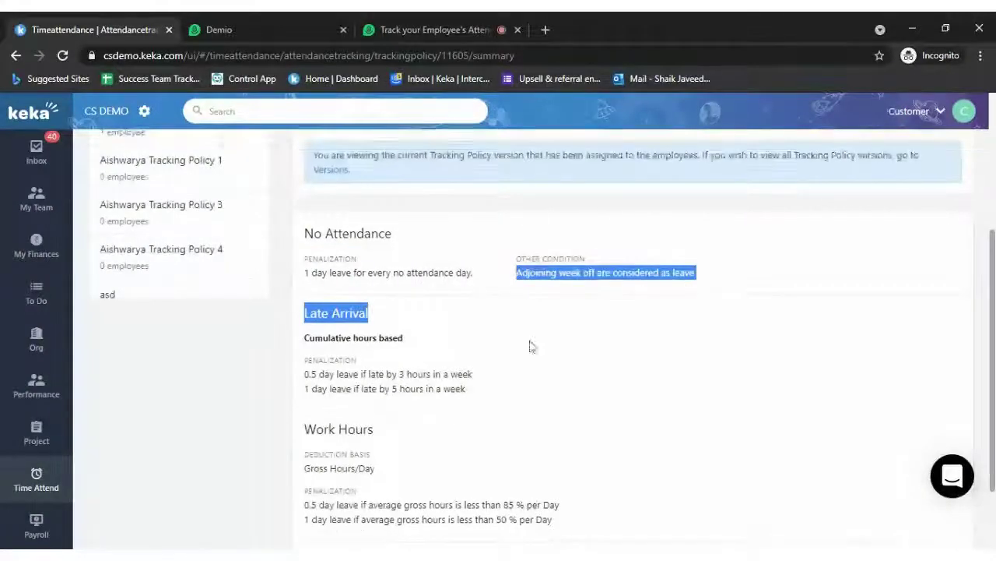
scroll(468, 327, down, 2)
click(349, 268)
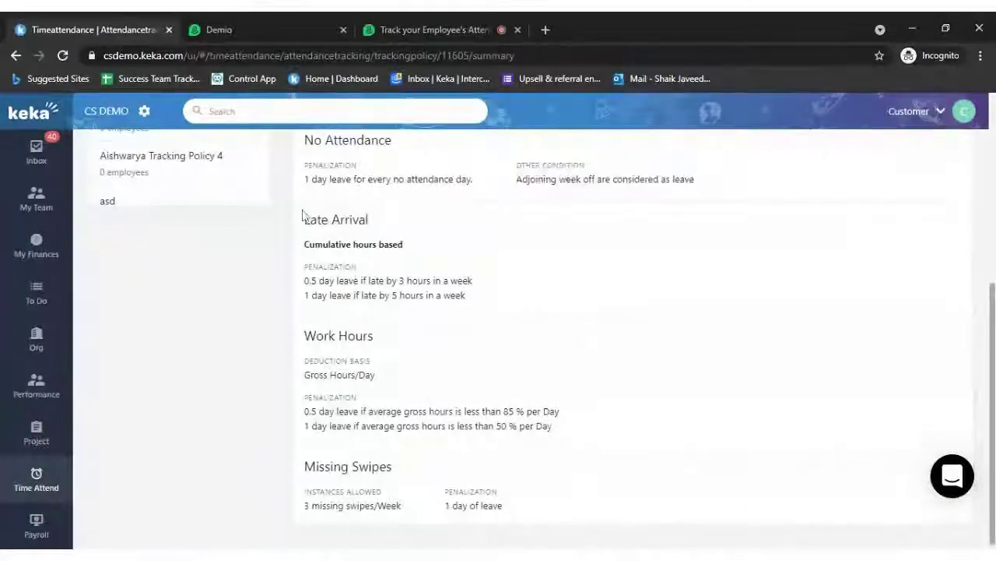
drag(305, 218, 407, 231)
drag(300, 284, 488, 281)
click(424, 327)
drag(303, 265, 467, 296)
click(465, 312)
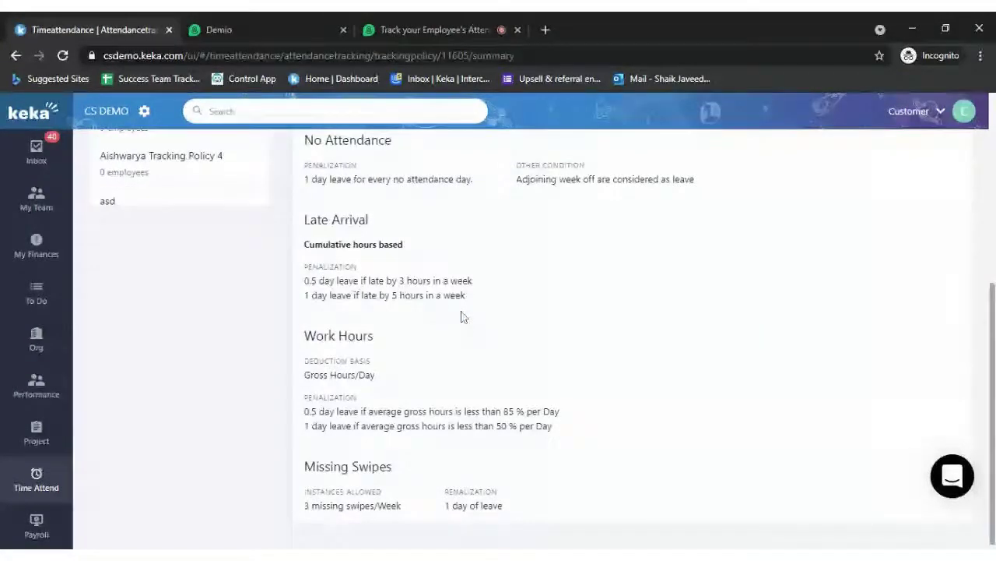
scroll(464, 317, down, 1)
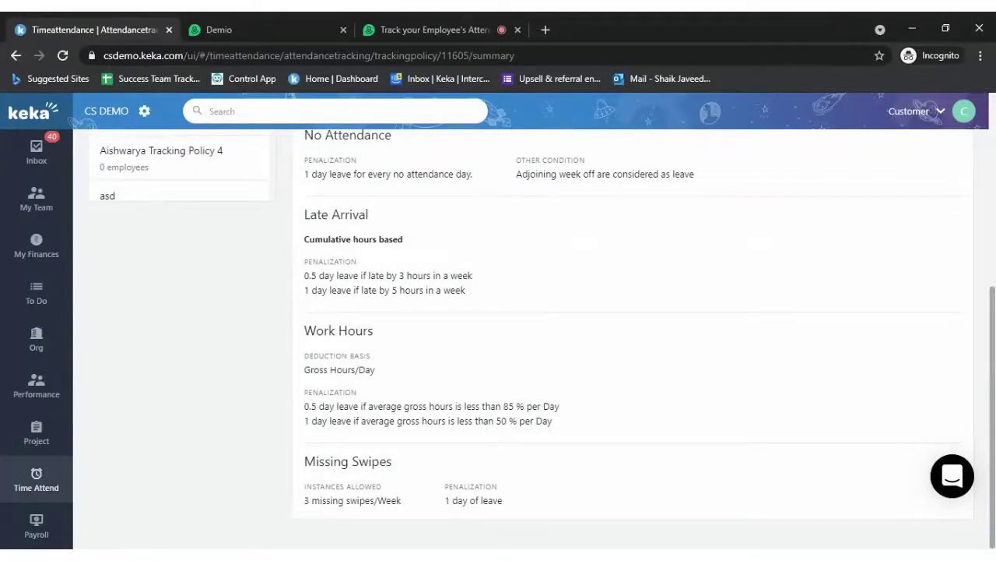
scroll(527, 362, up, 5)
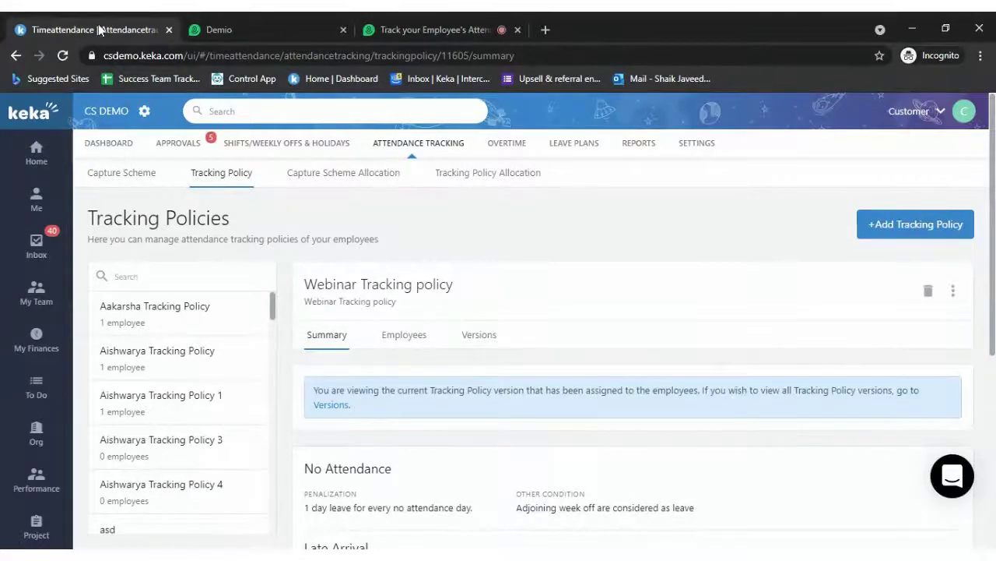
Duplicate the Keka tracking policy page in a second browser tab and switch to the copy.
click(149, 114)
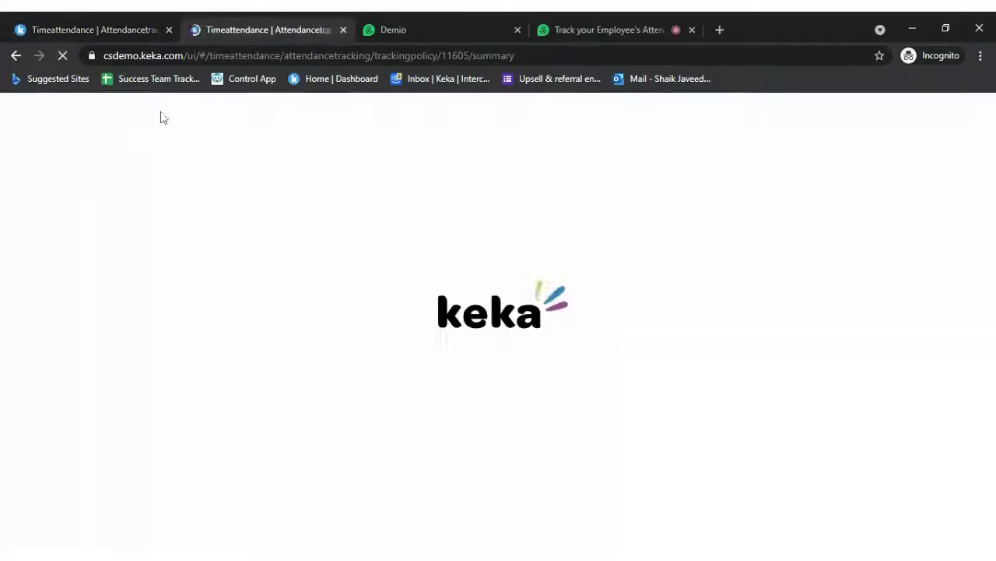
click(93, 30)
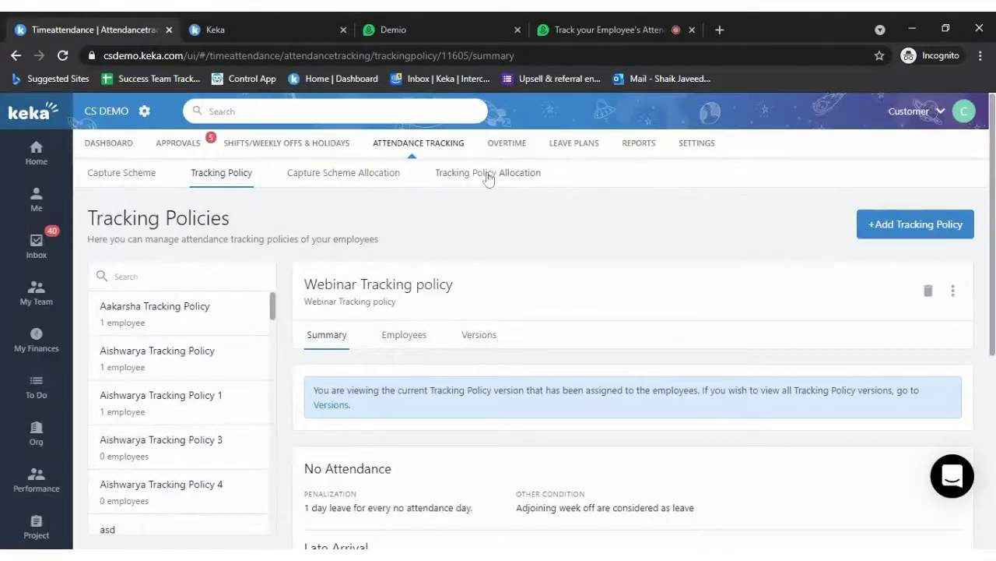
click(269, 31)
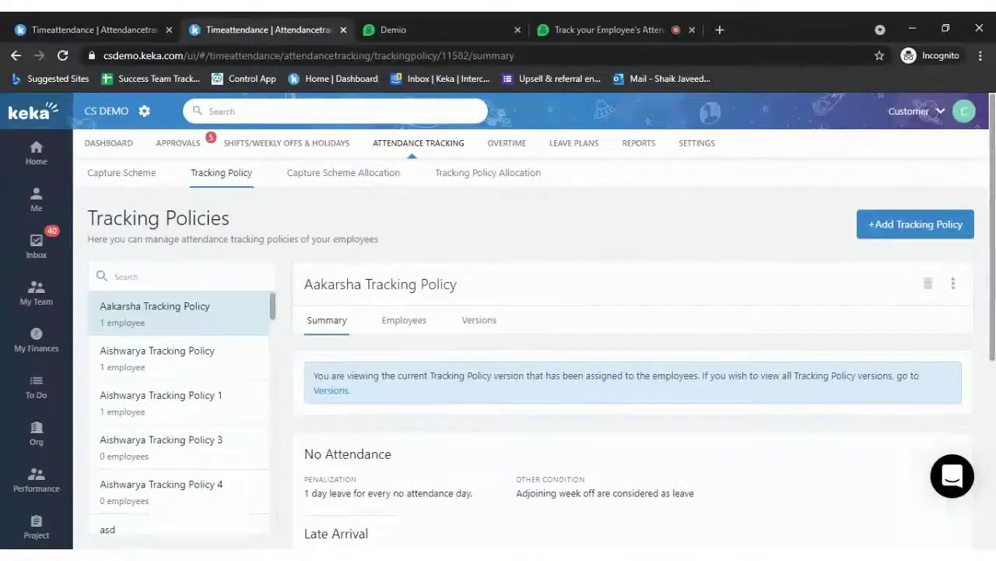
Search for the employee by name and open the profile of the Business Development Executive in Customer Supports.
click(296, 109)
text(bhagrav)
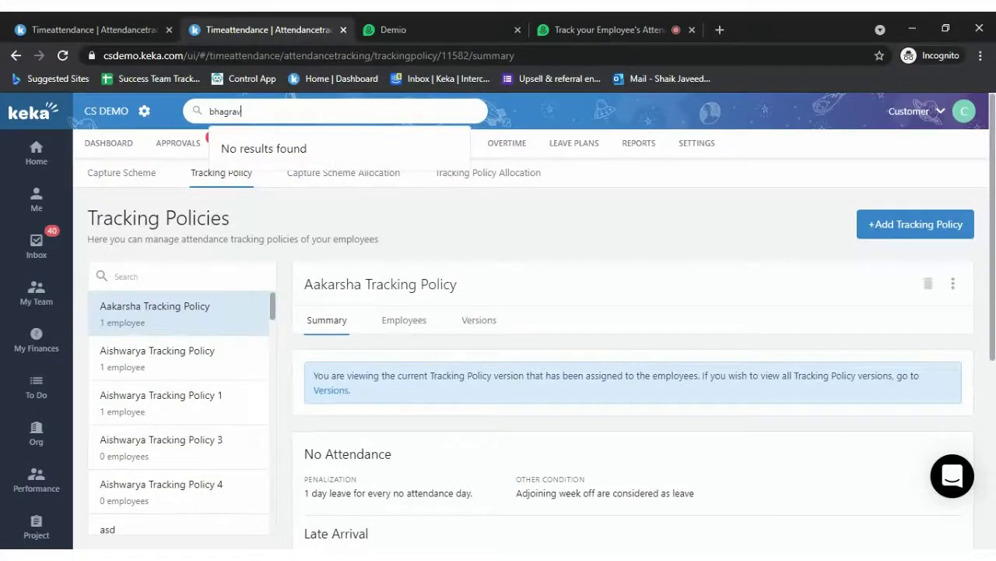
key(BackSpace)
key(BackSpace)
text(r)
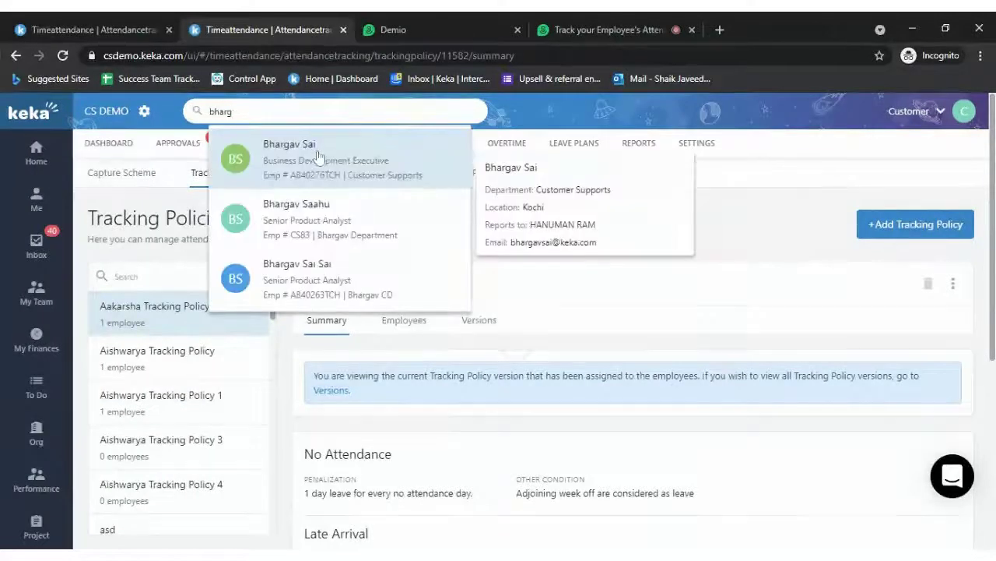
click(260, 148)
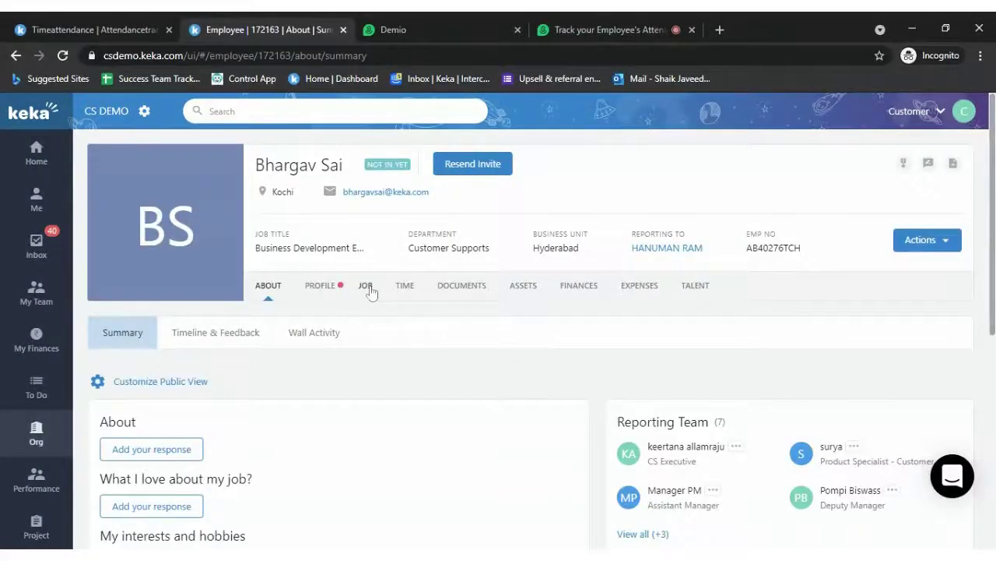
Open the employee's job details and choose Webinar Tracking policy as the new attendance tracking policy, closing the update without saving.
click(366, 286)
scroll(502, 360, down, 5)
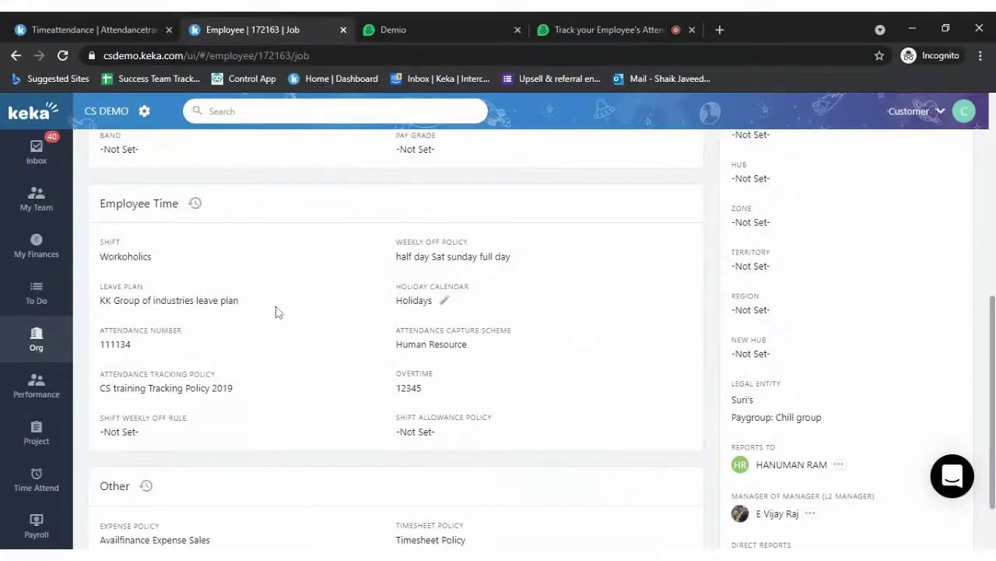
click(245, 389)
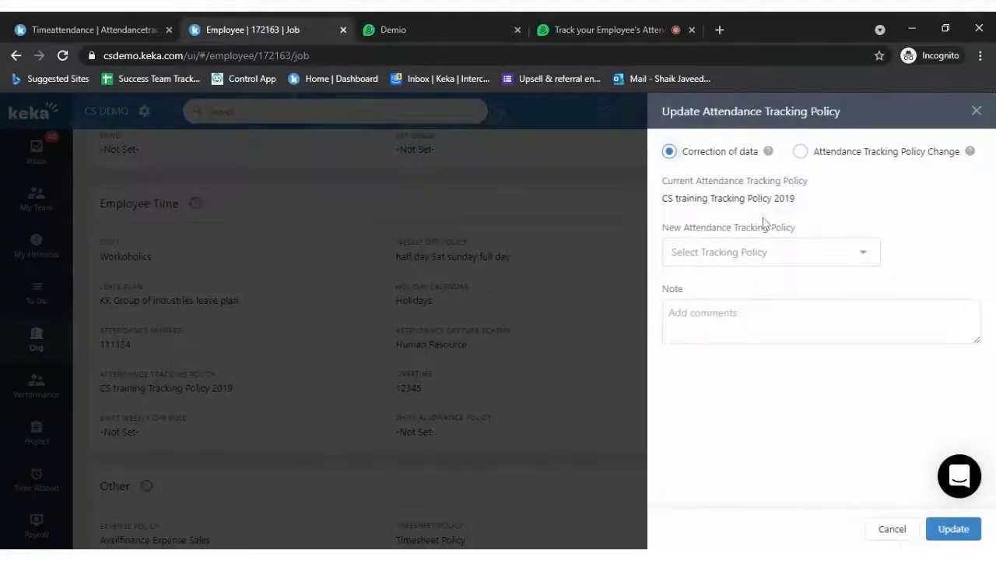
click(767, 249)
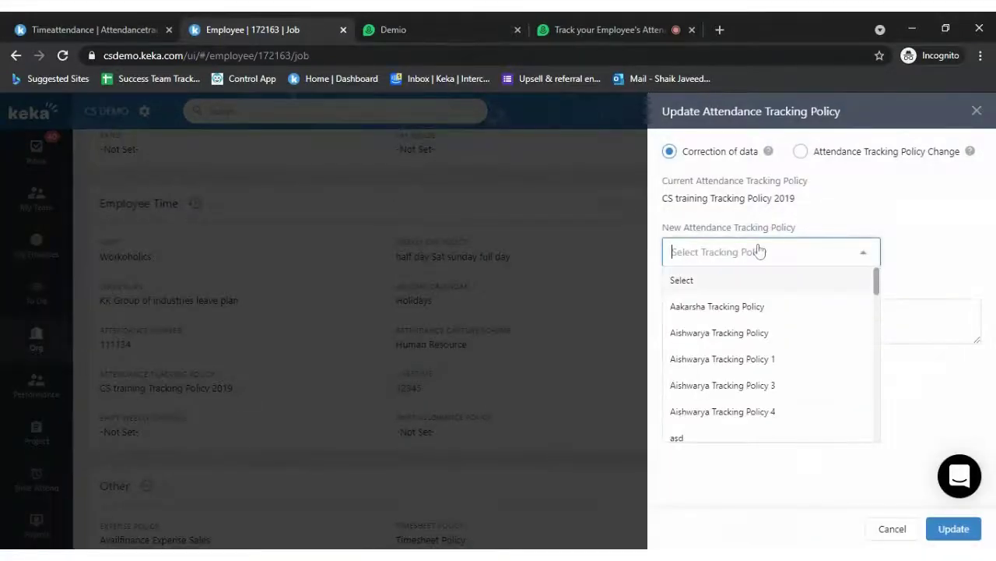
text(web)
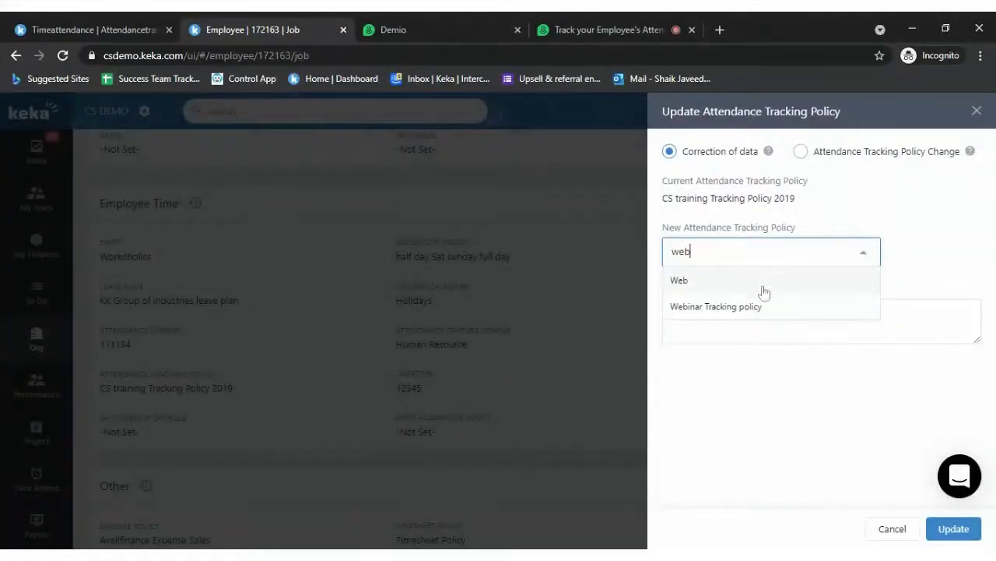
click(751, 308)
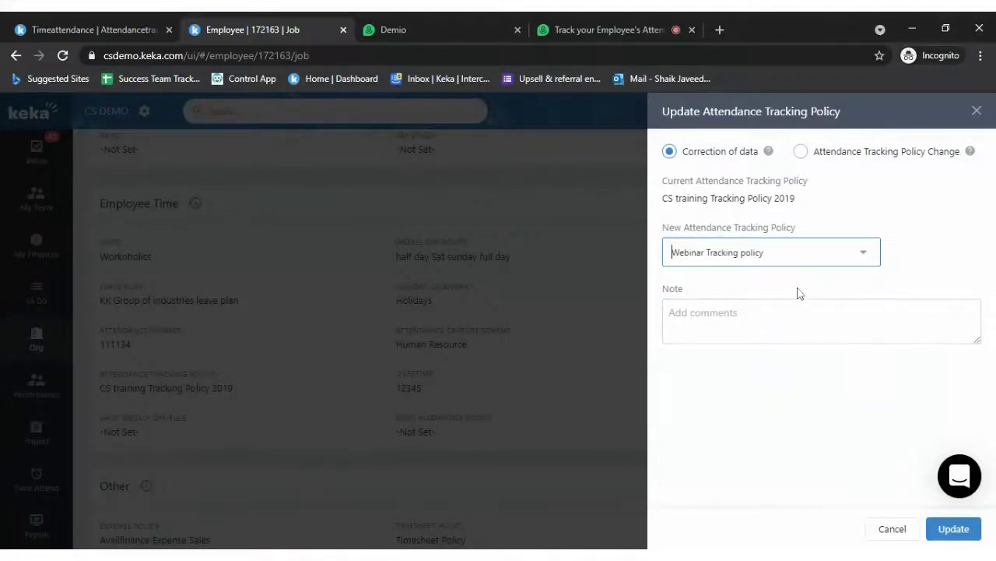
click(977, 111)
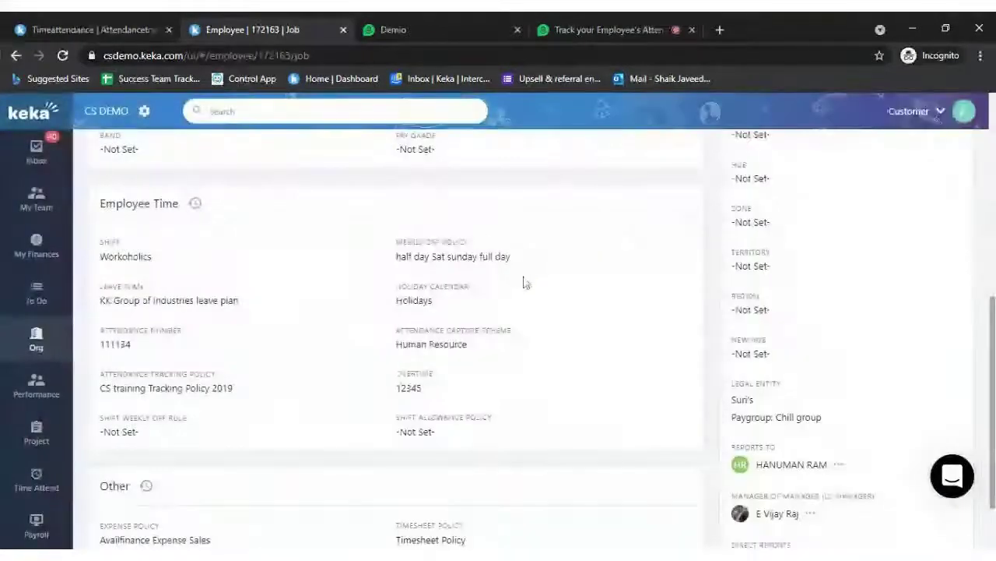
Reopen the employee's attendance tracking policy update, select Webinar Tracking policy once more, and discard the change.
scroll(523, 282, up, 7)
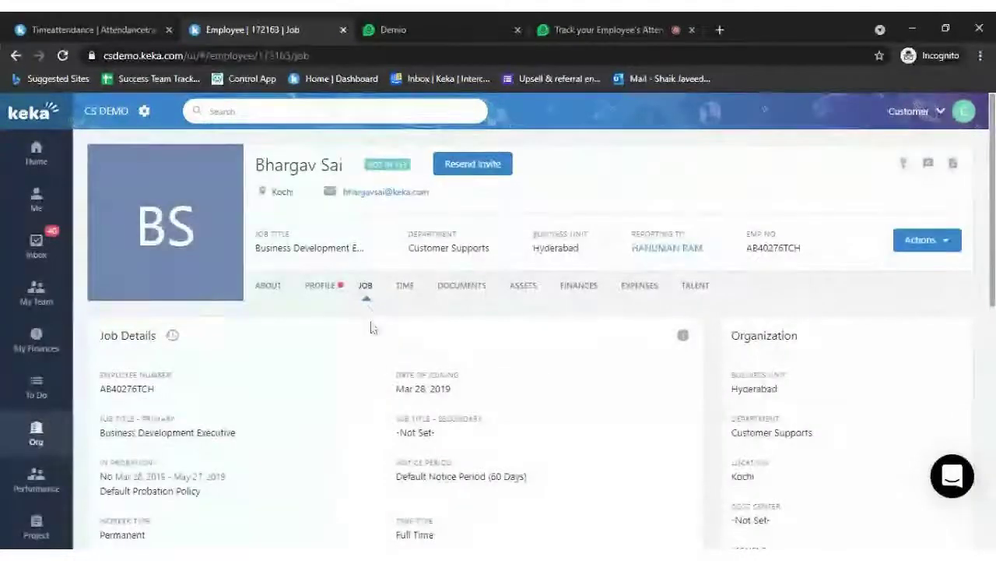
scroll(374, 335, down, 7)
mouse_move(196, 421)
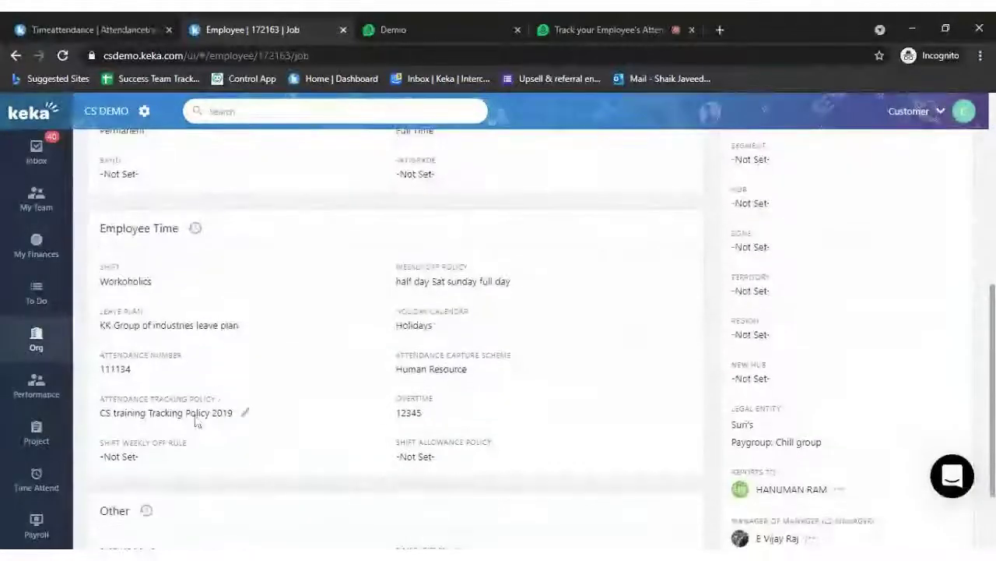
click(245, 412)
click(752, 251)
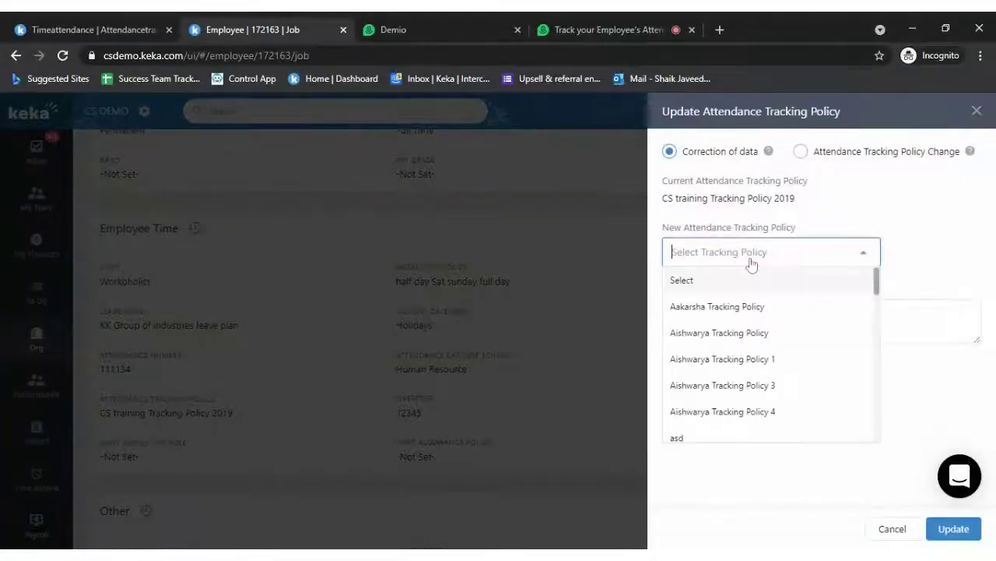
text(wewbei)
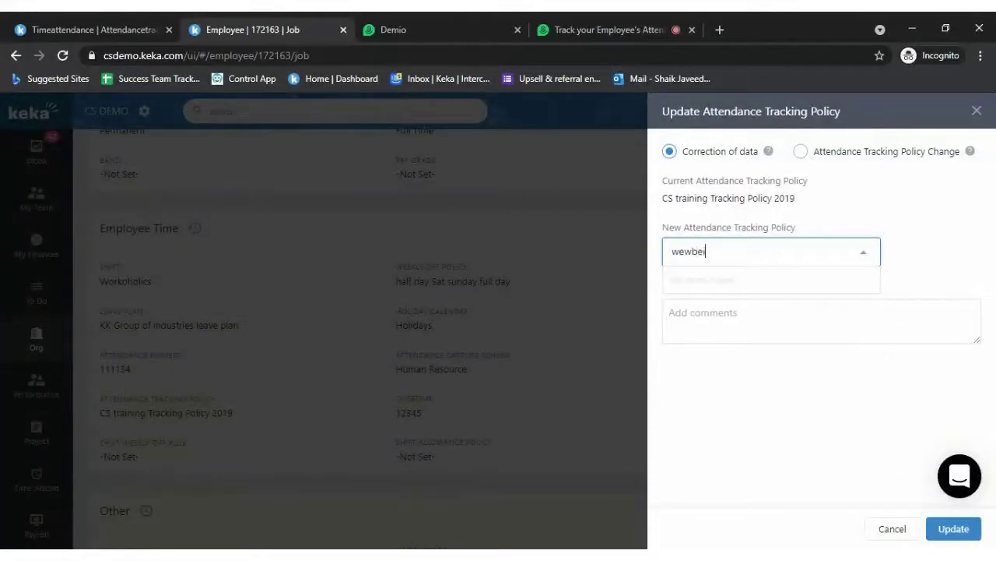
key(BackSpace)
text(bi)
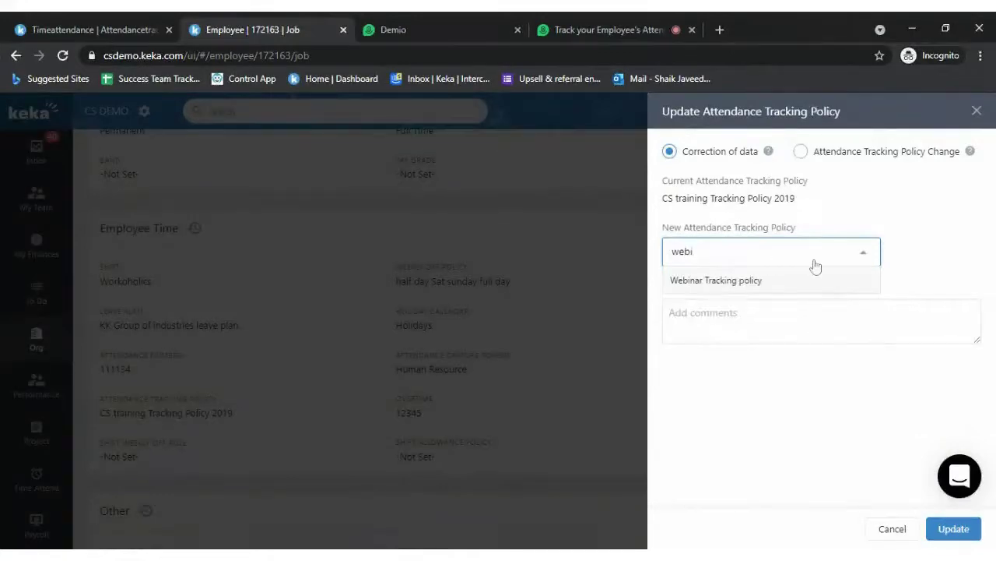
click(793, 282)
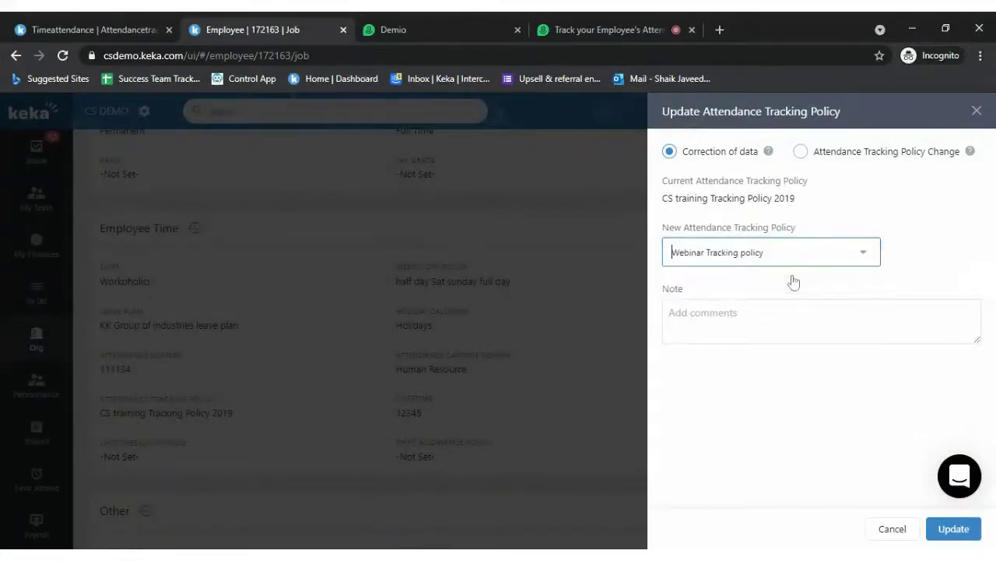
click(976, 111)
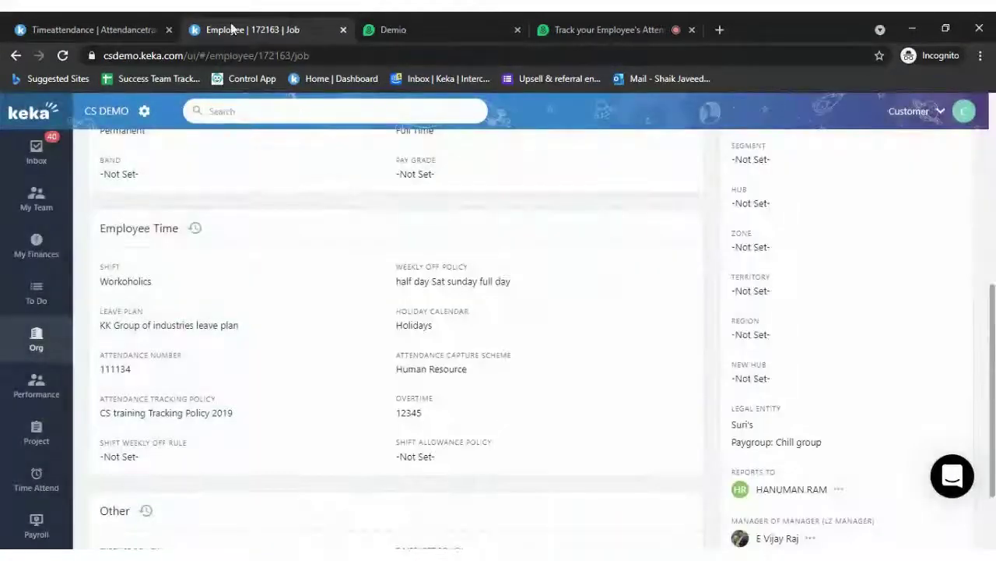
Return to the Webinar Tracking policy page in the other browser tab and open the Tracking Policy Allocation page.
click(86, 29)
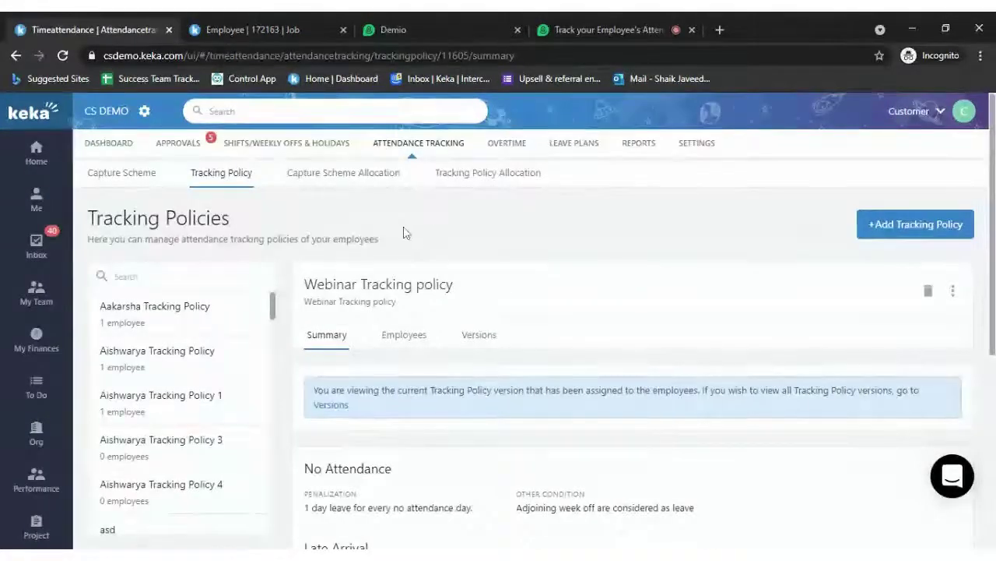
scroll(371, 323, down, 3)
scroll(378, 333, up, 3)
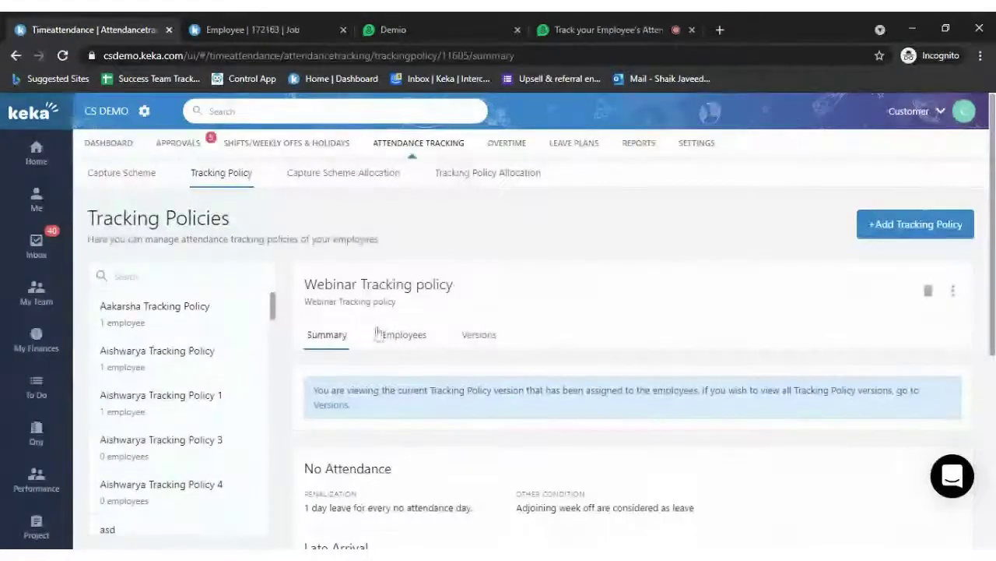
click(485, 180)
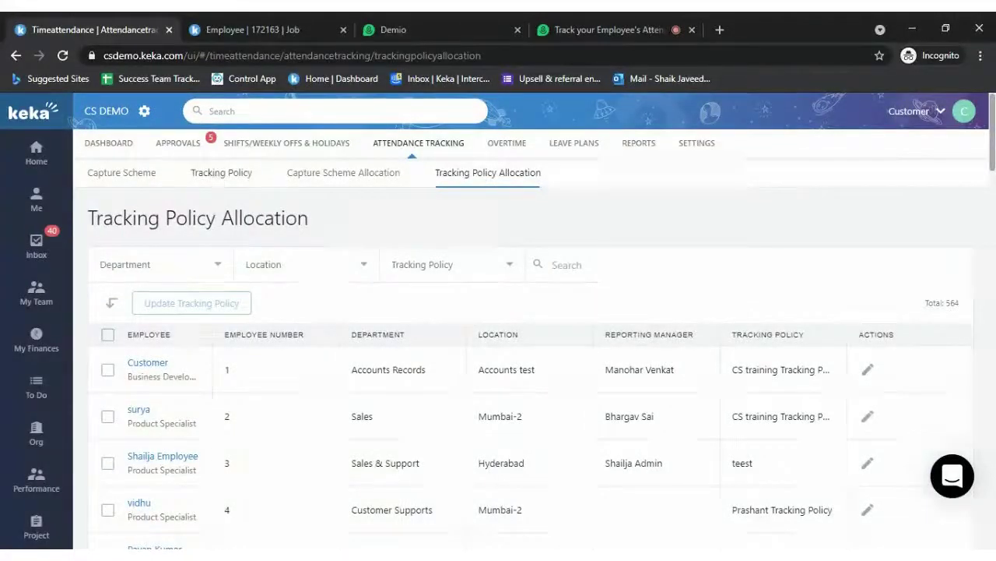
Check the department and location filters, and filter the employee list by CS training Tracking Policy 2019.
click(173, 264)
click(349, 267)
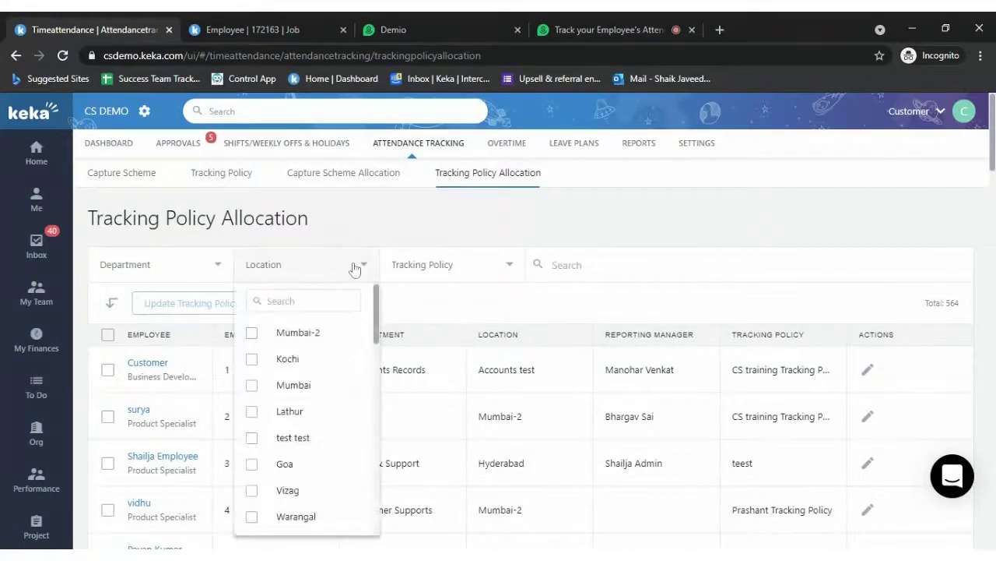
click(467, 259)
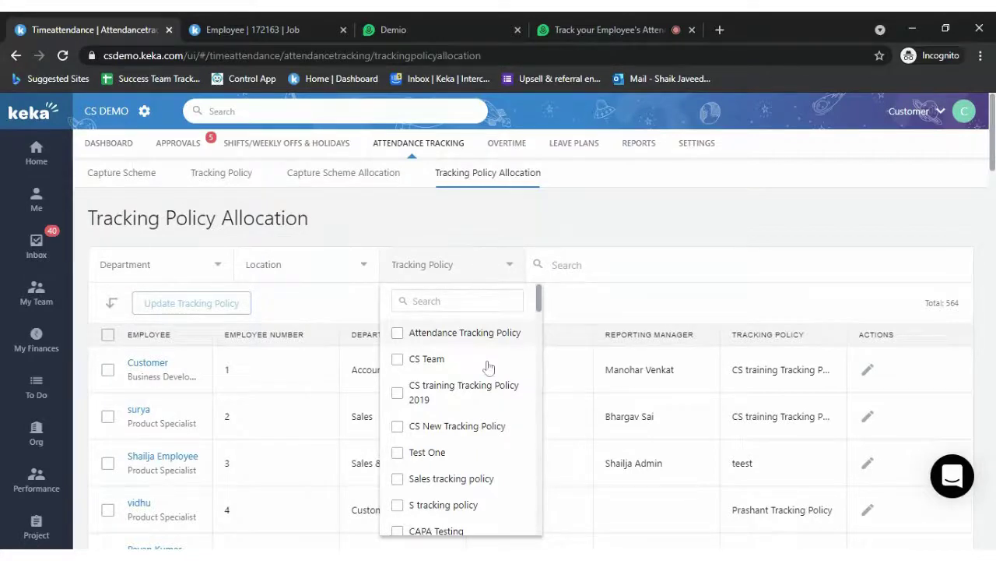
click(436, 398)
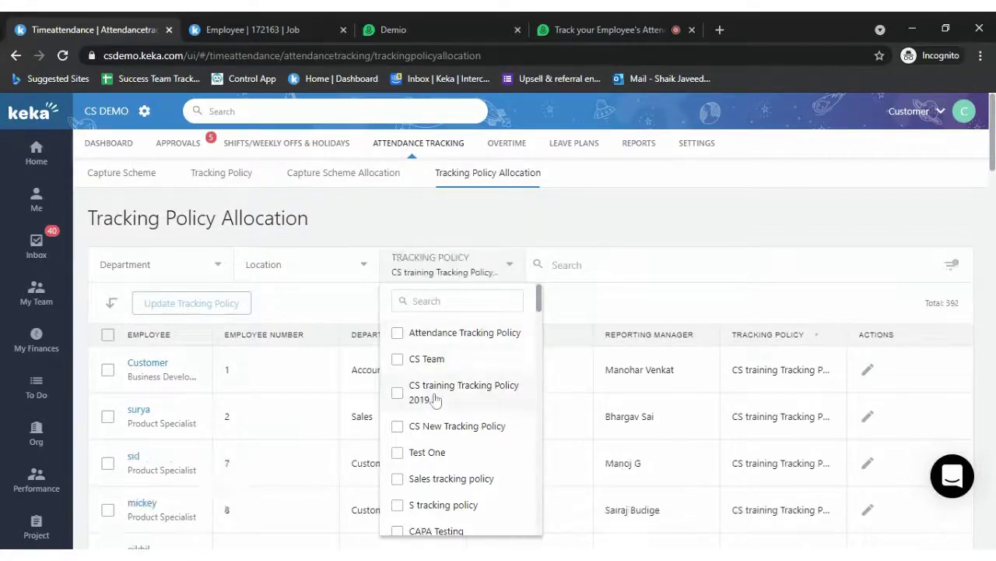
click(620, 306)
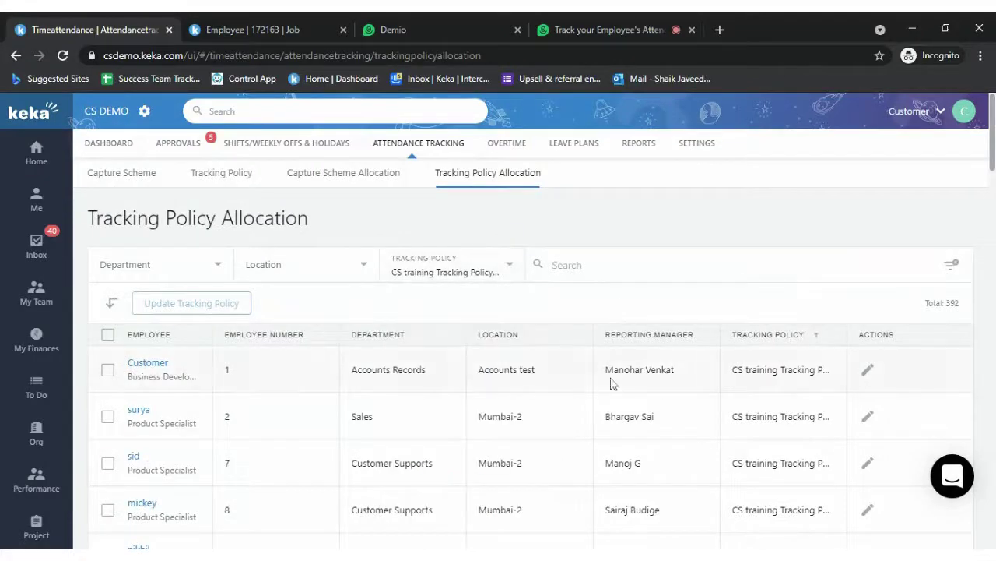
scroll(707, 456, down, 3)
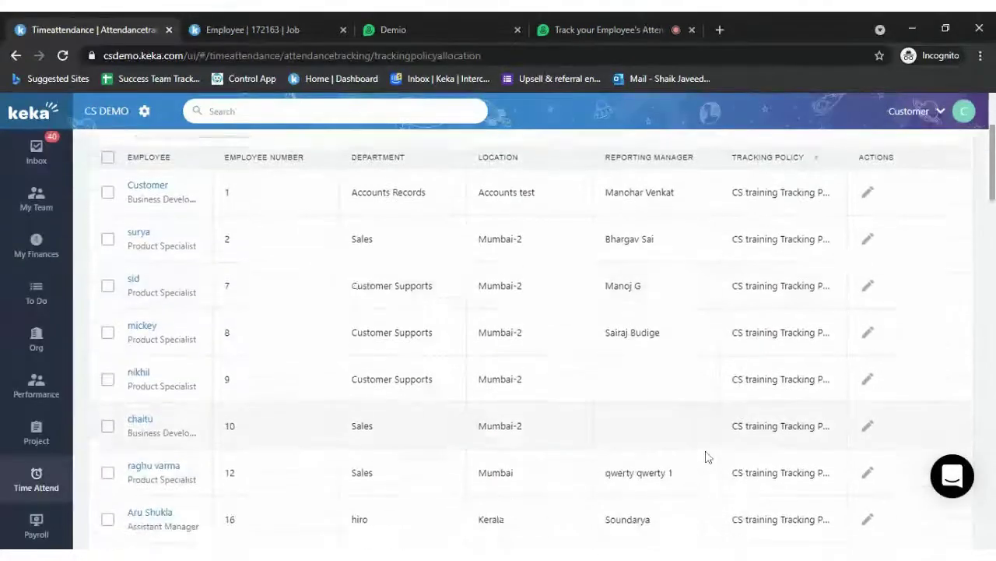
scroll(707, 457, up, 3)
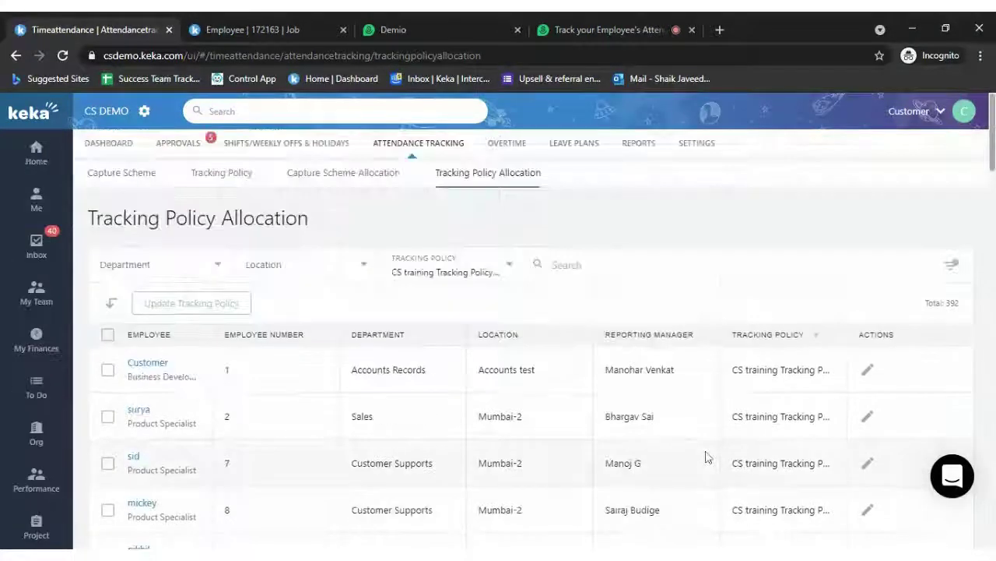
Select all the filtered employees and update their tracking policy to Webinar Tracking policy.
click(107, 334)
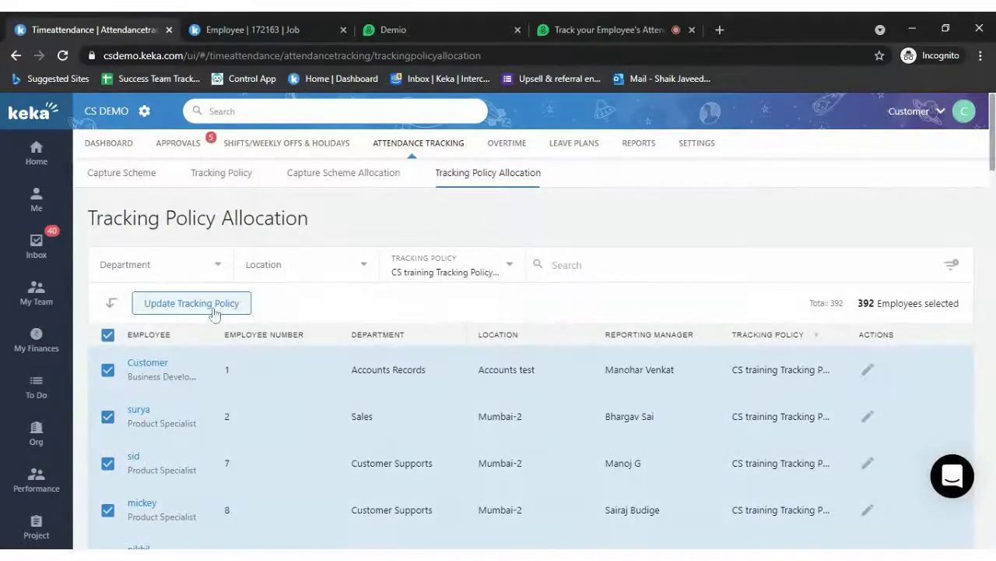
click(213, 310)
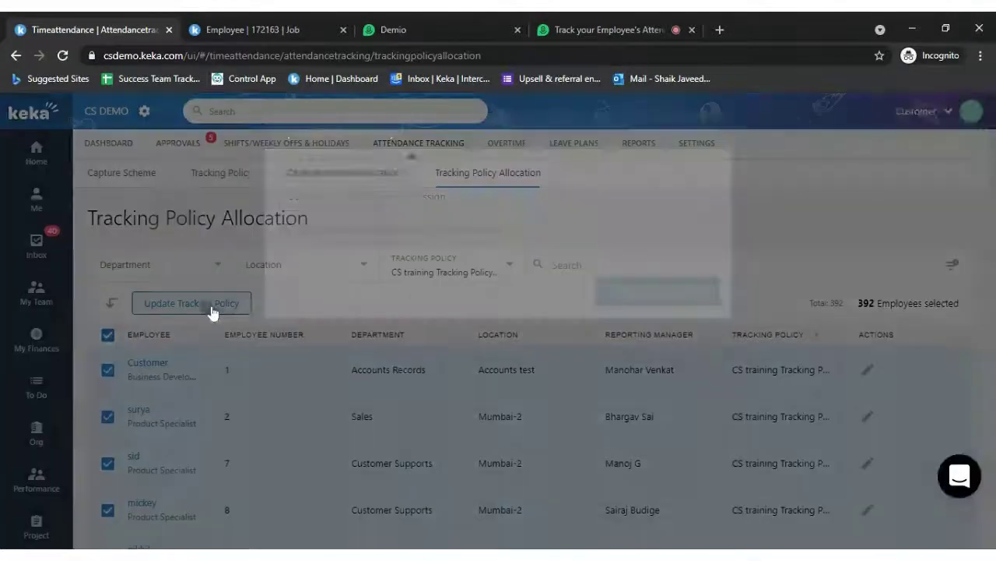
click(439, 195)
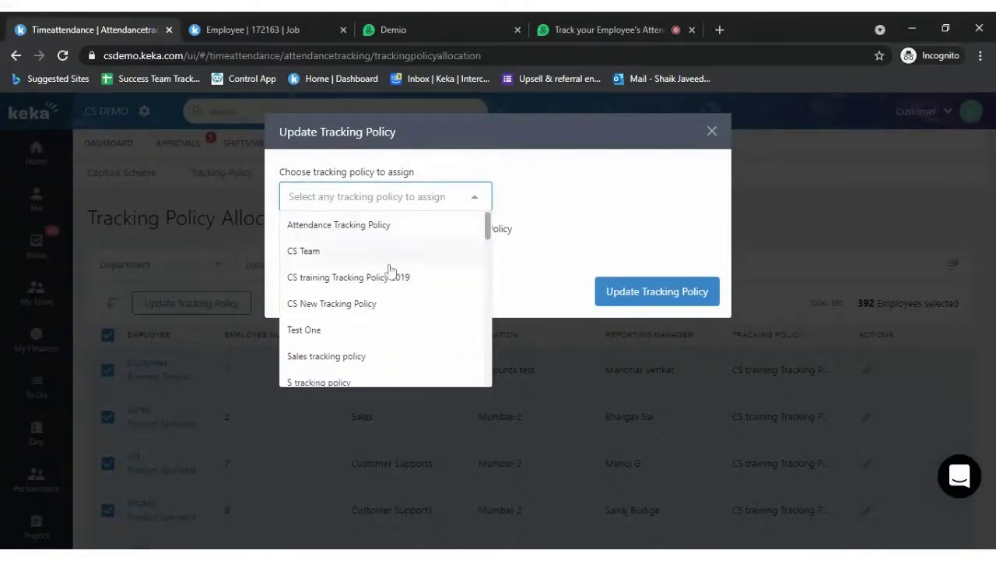
text(web)
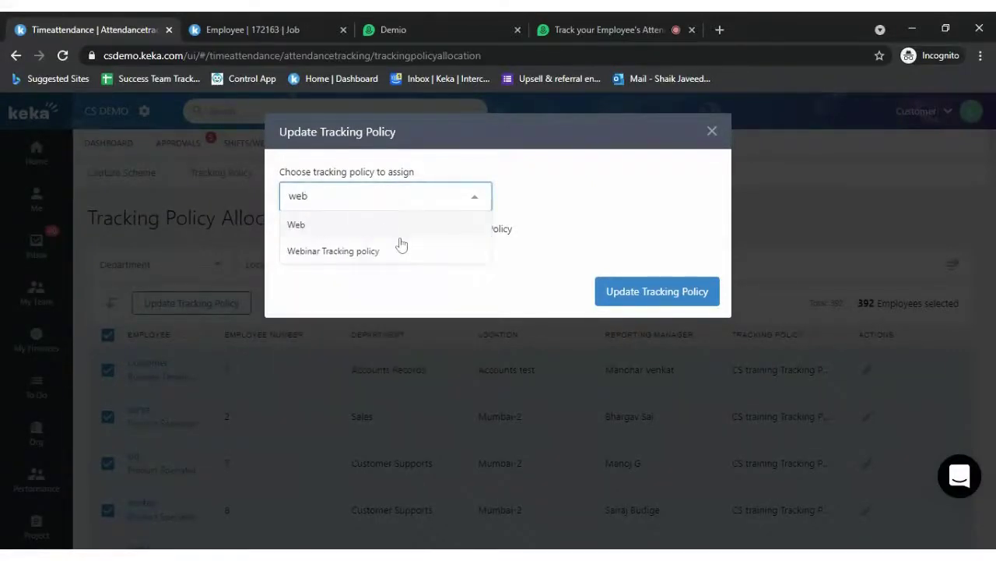
click(365, 250)
click(674, 291)
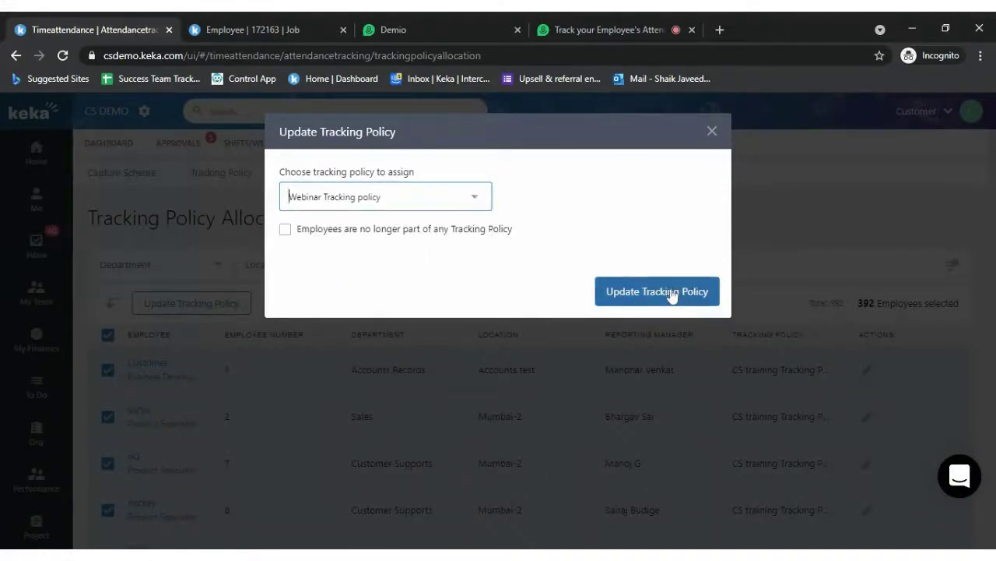
click(673, 292)
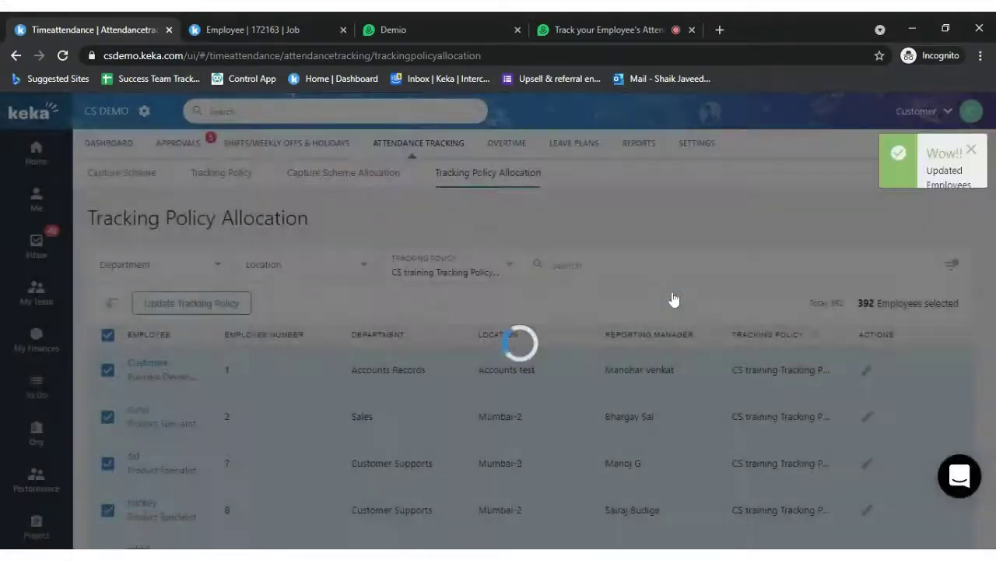
Replace the CS training Tracking Policy 2019 filter with Webinar Tracking policy and review the employees listed under it.
scroll(718, 416, down, 1)
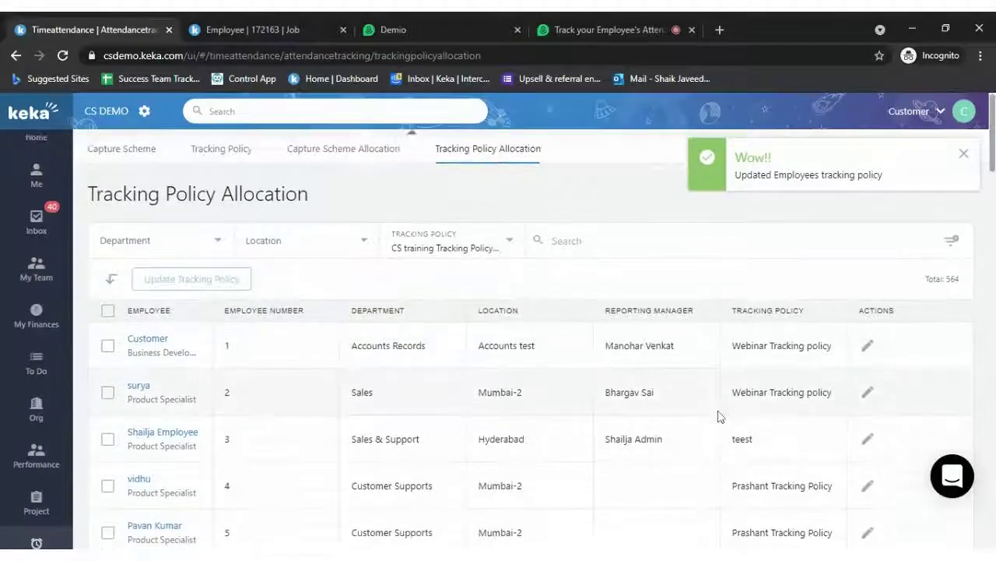
click(464, 214)
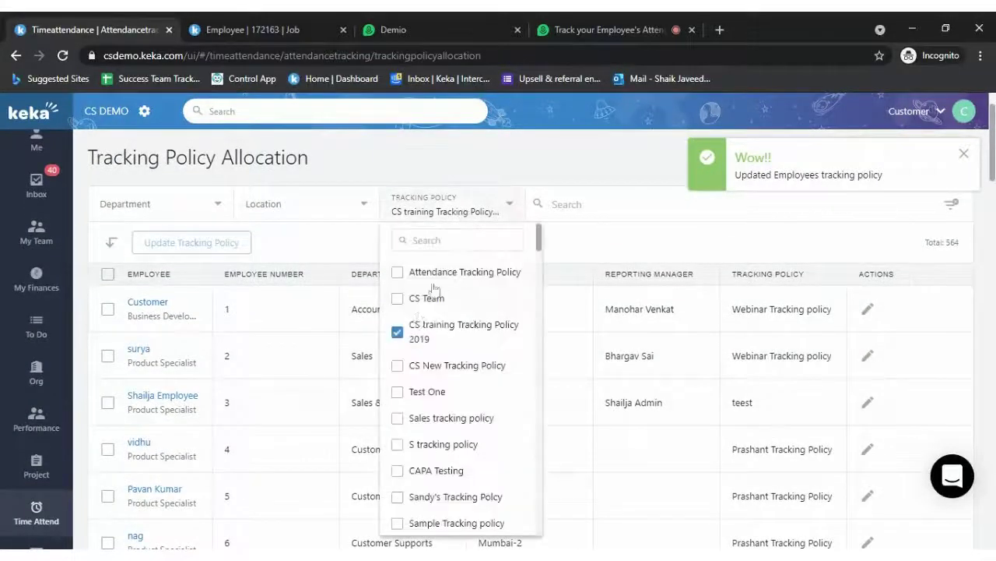
click(416, 333)
scroll(459, 389, down, 6)
scroll(460, 447, down, 15)
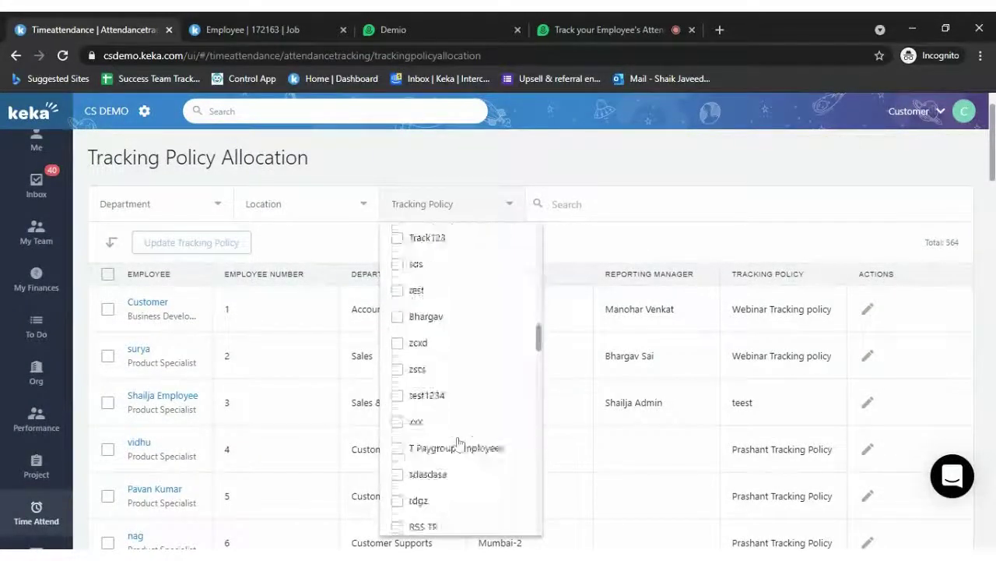
scroll(459, 442, down, 3)
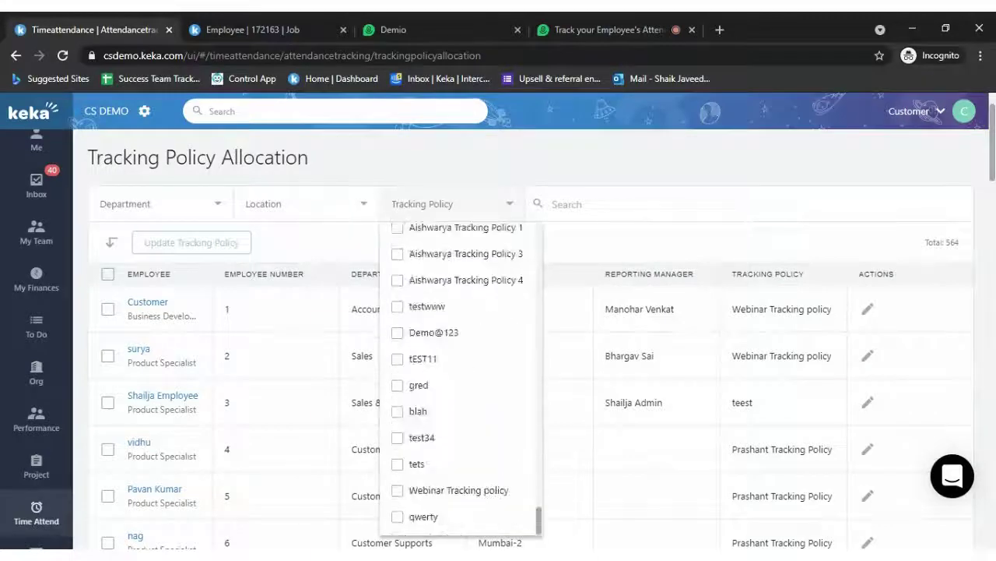
click(443, 496)
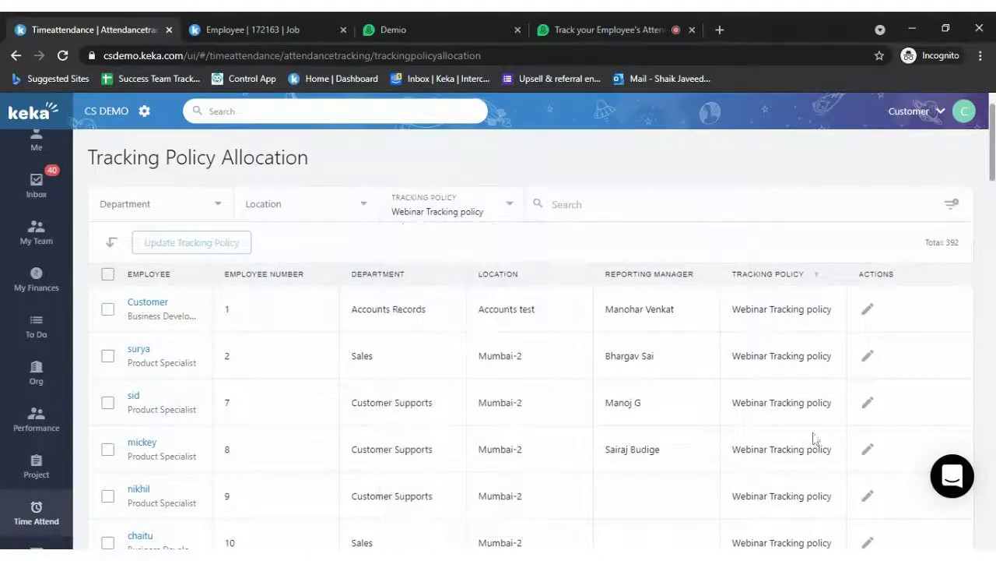
scroll(807, 506, down, 5)
scroll(807, 504, down, 7)
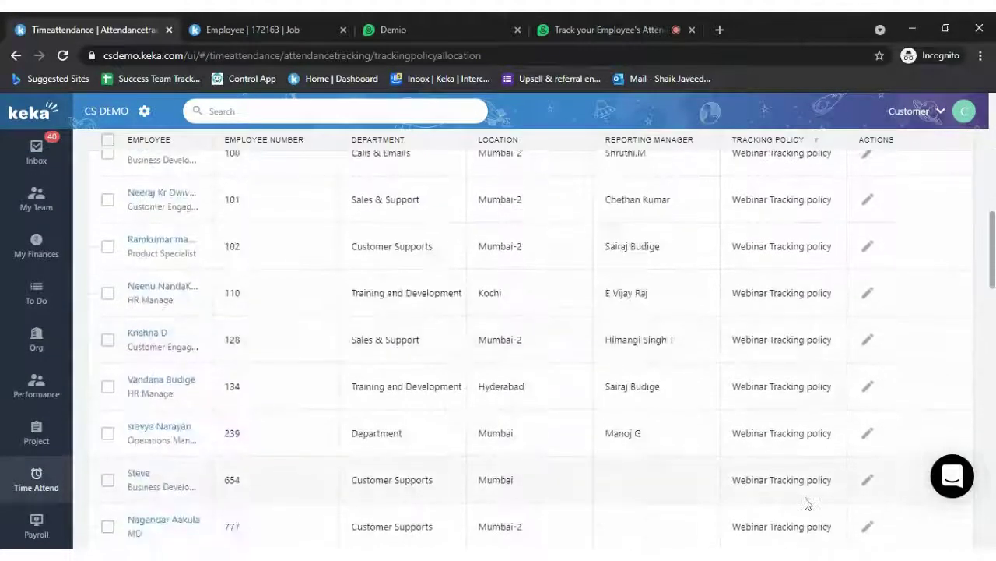
scroll(807, 504, up, 8)
scroll(763, 481, up, 3)
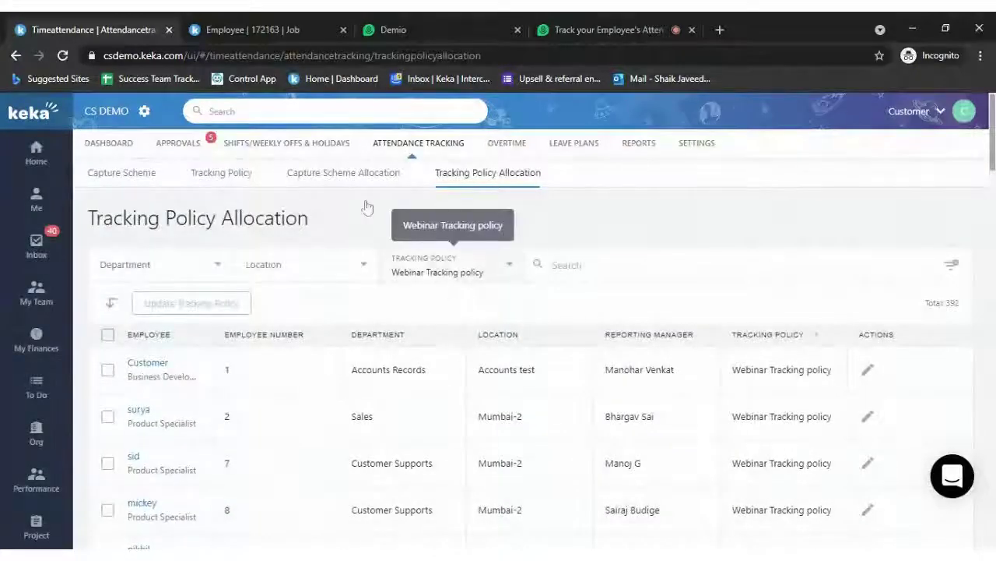
Find the Webinar Tracking policy in the Tracking Policies list by searching "web", review its assigned employees, and clear the search.
click(238, 178)
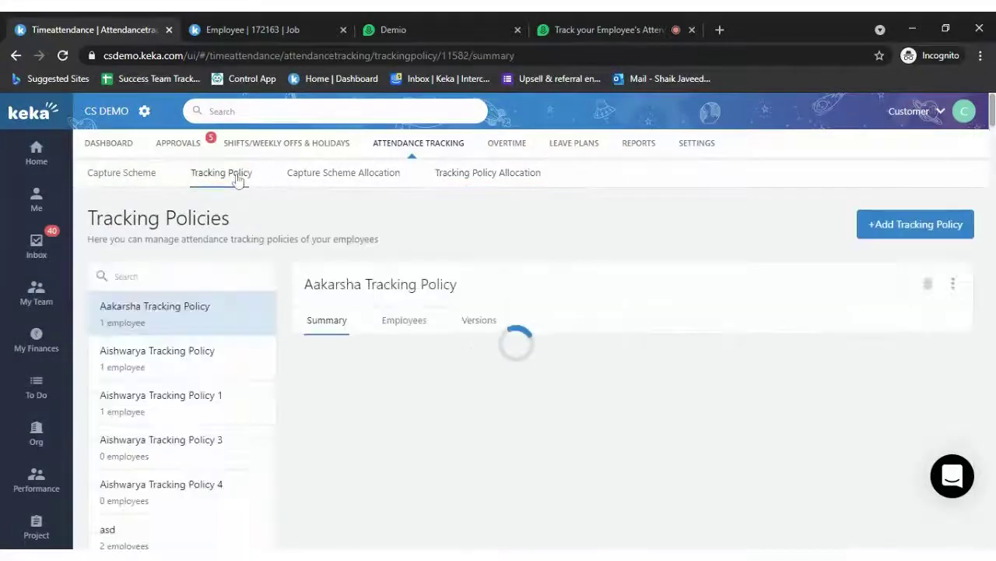
text(wev)
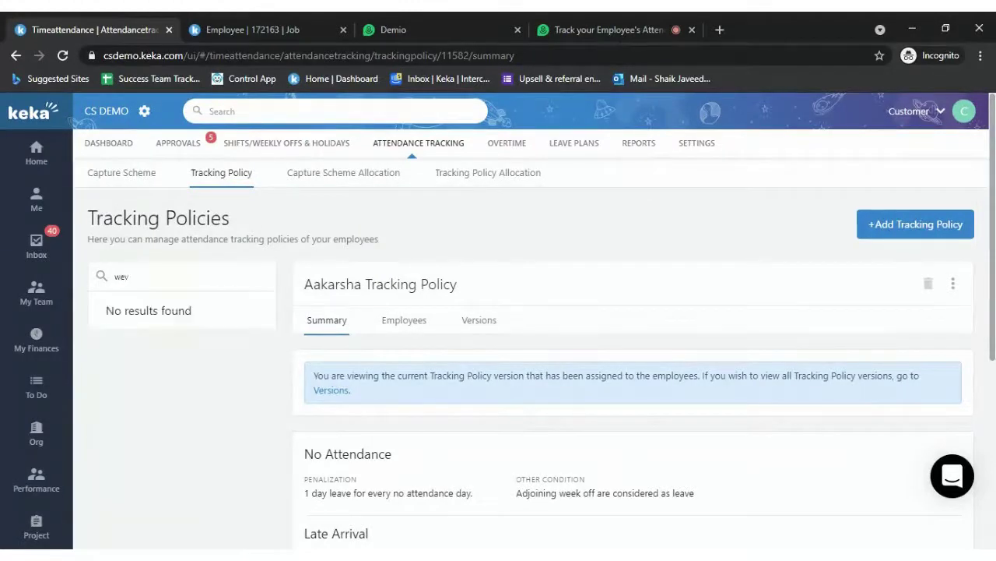
key(BackSpace)
text(b)
click(156, 354)
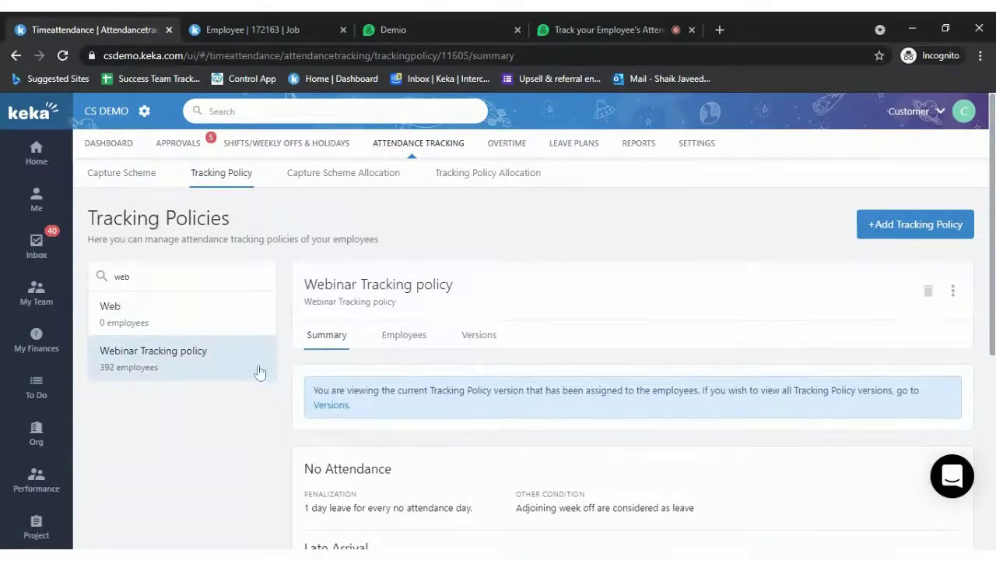
click(426, 335)
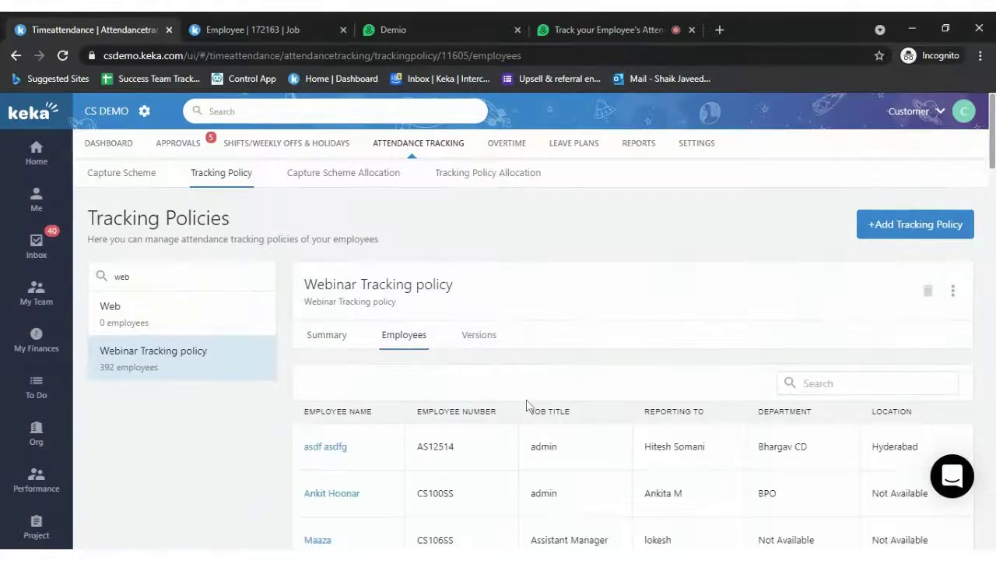
scroll(511, 441, down, 2)
scroll(511, 441, down, 1)
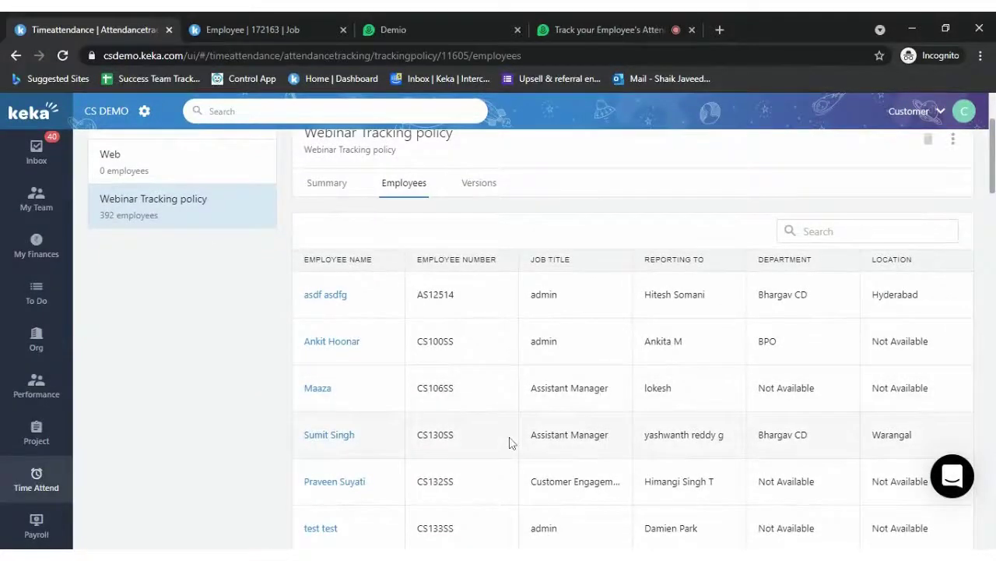
scroll(511, 442, up, 3)
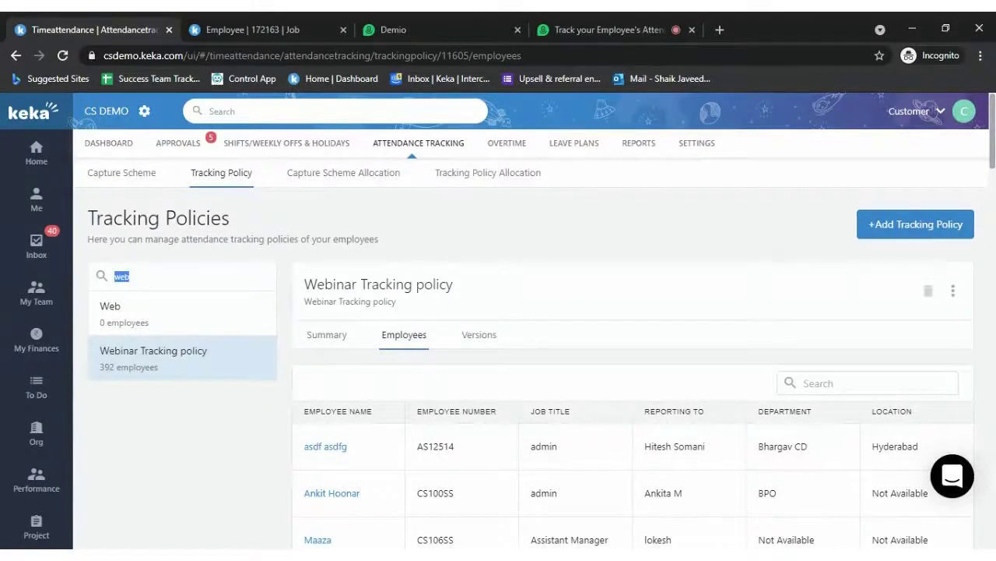
key(BackSpace)
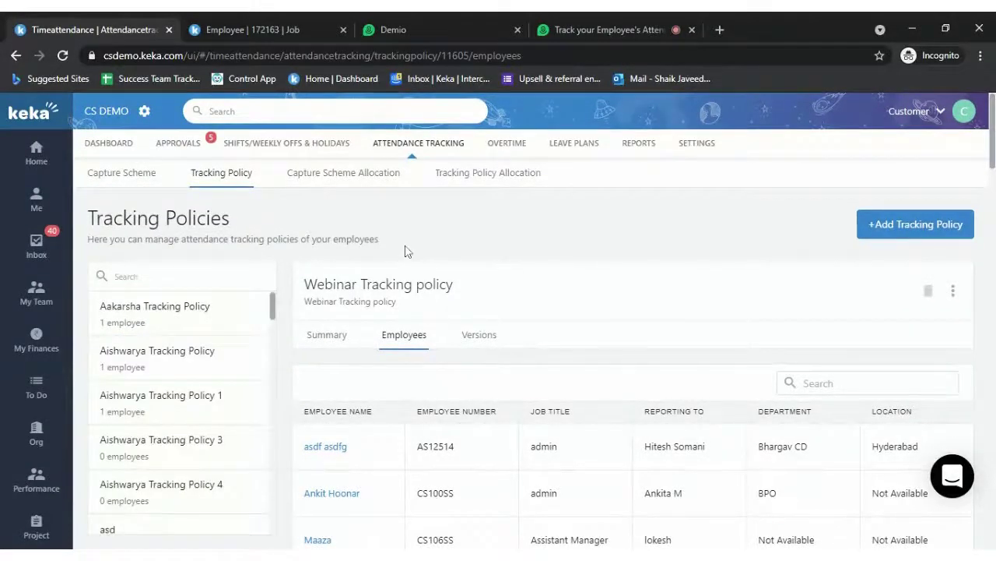
Switch to the employee profile's browser tab and open the tracking policy details from the employee's time attendance page.
click(278, 25)
scroll(389, 307, up, 6)
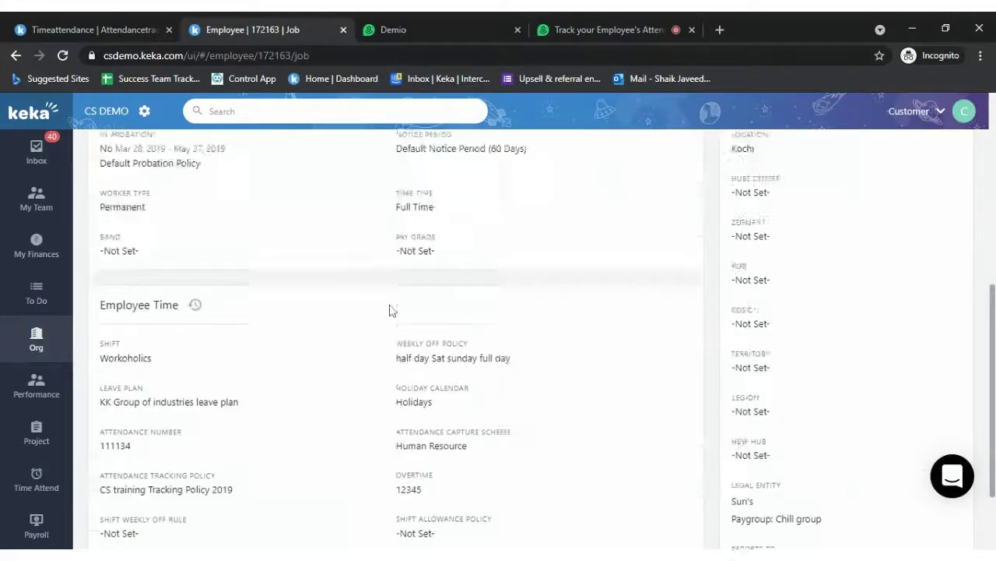
click(405, 288)
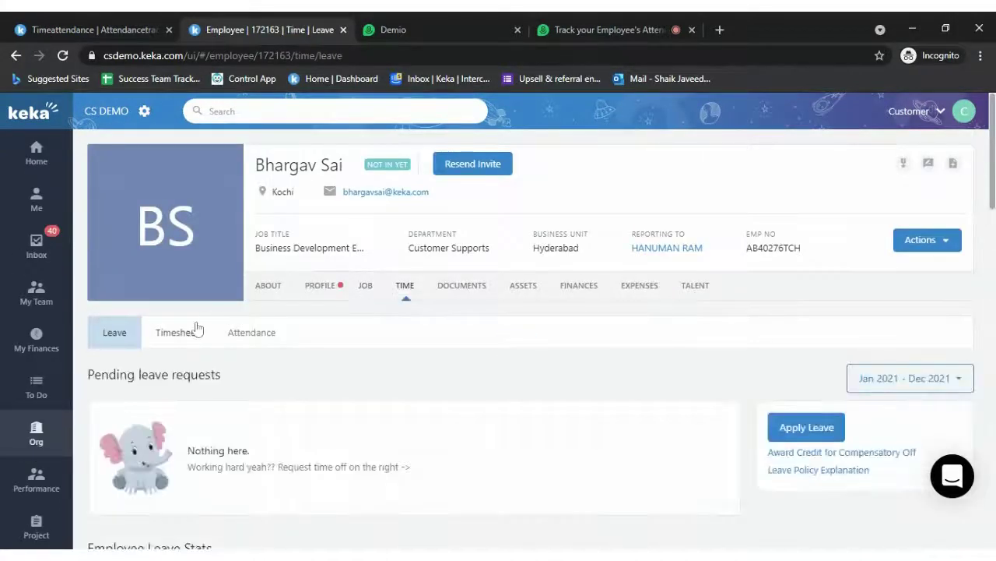
click(252, 332)
scroll(458, 354, down, 1)
scroll(458, 355, down, 2)
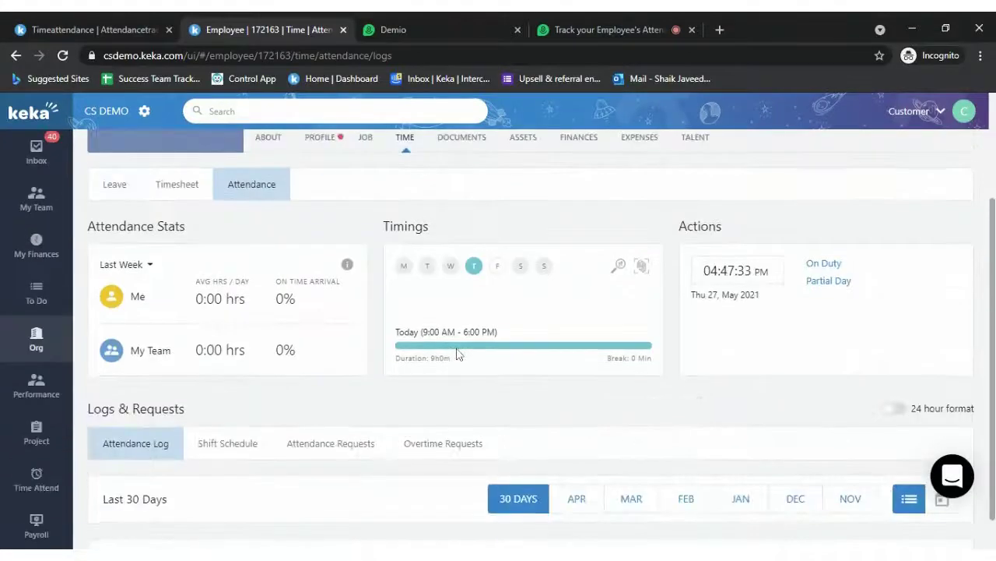
click(620, 258)
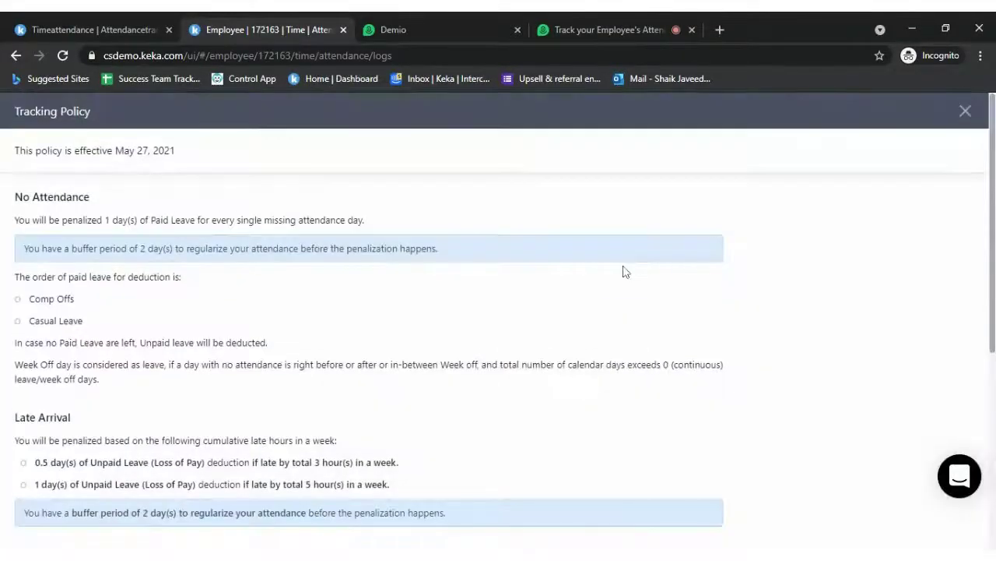
Read the No Attendance, Late Arrival, Work Hours and Missing Swipes rules in the employee's tracking policy, and close it.
drag(32, 219, 112, 219)
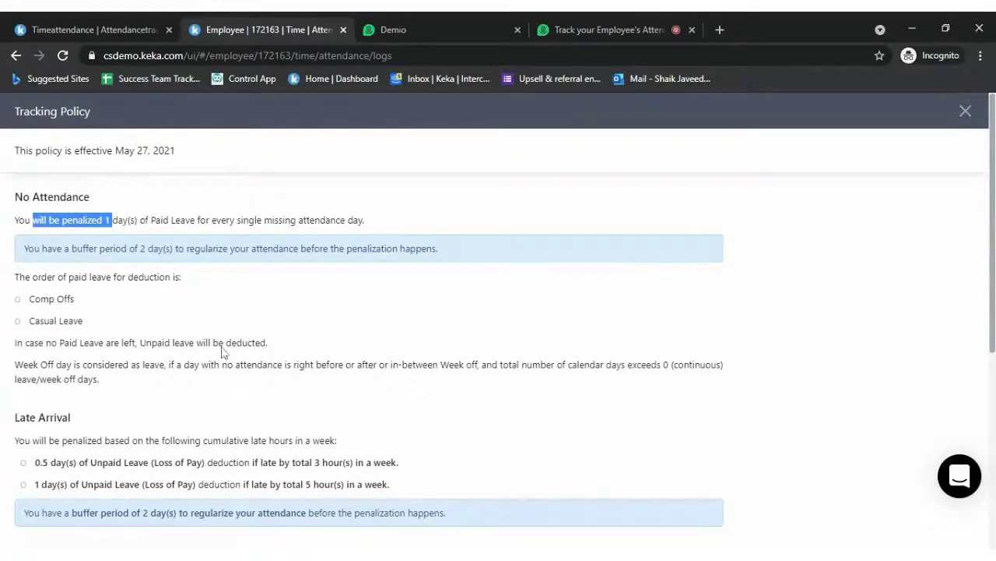
scroll(224, 352, down, 2)
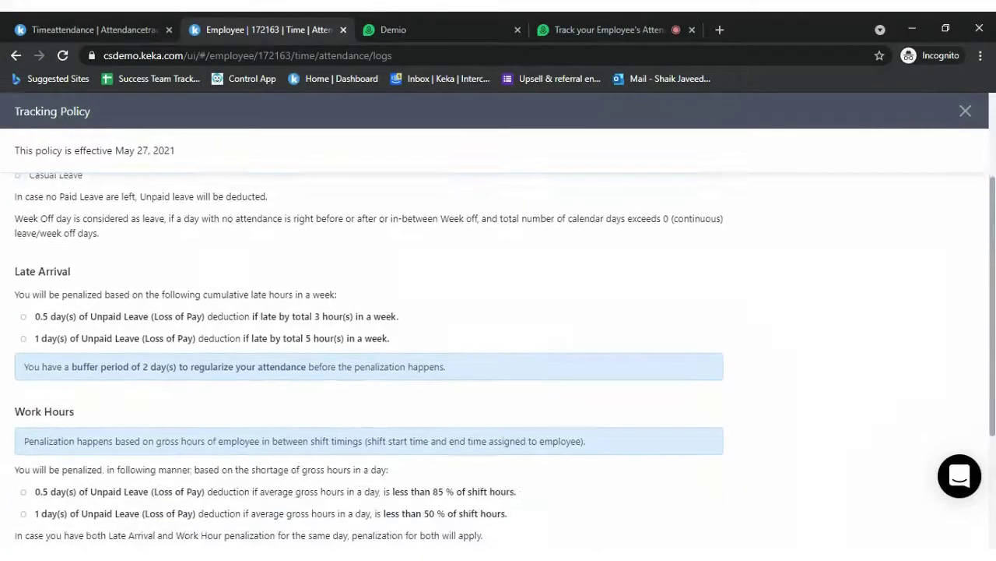
scroll(498, 364, down, 1)
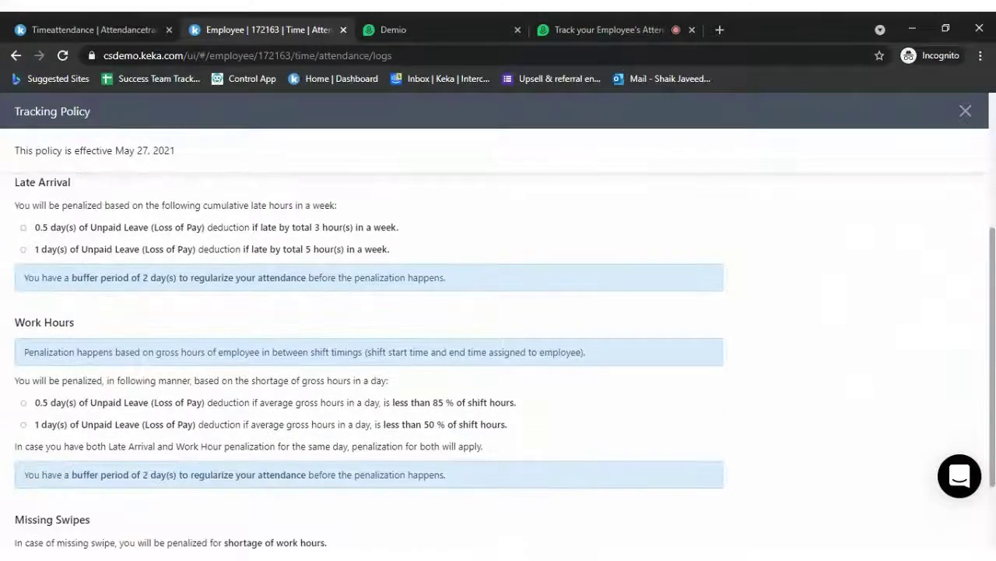
scroll(498, 358, down, 1)
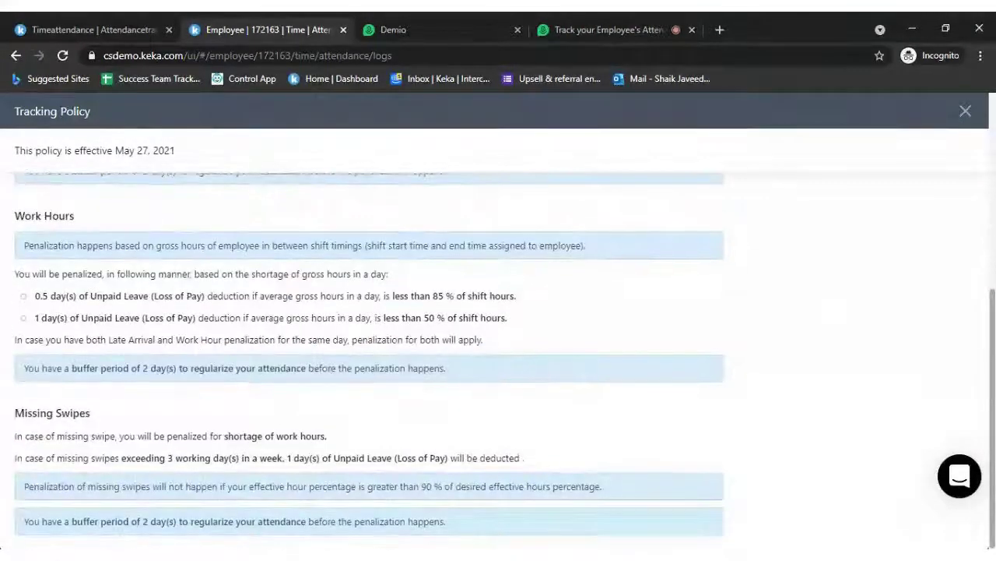
scroll(498, 358, up, 1)
scroll(499, 327, up, 3)
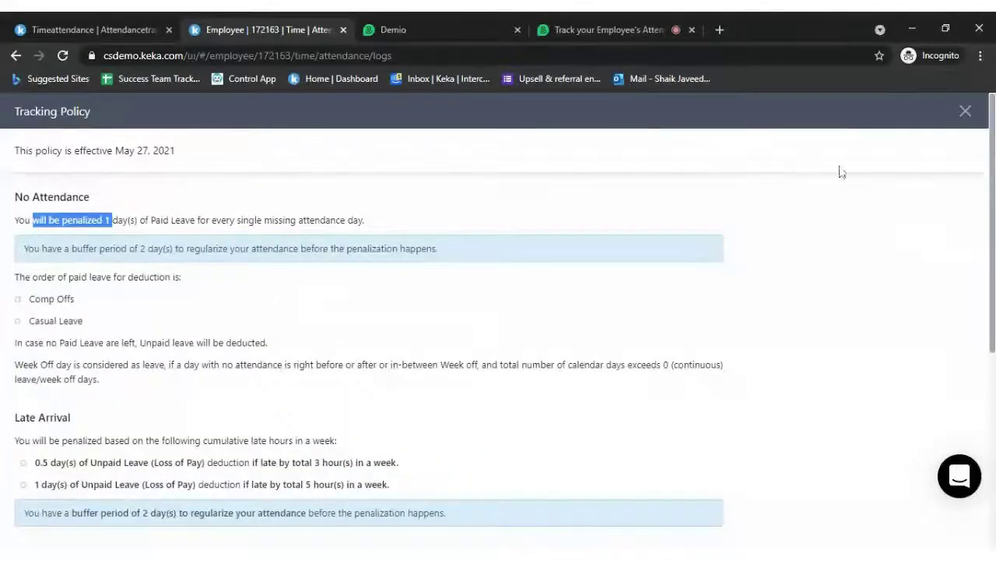
click(966, 113)
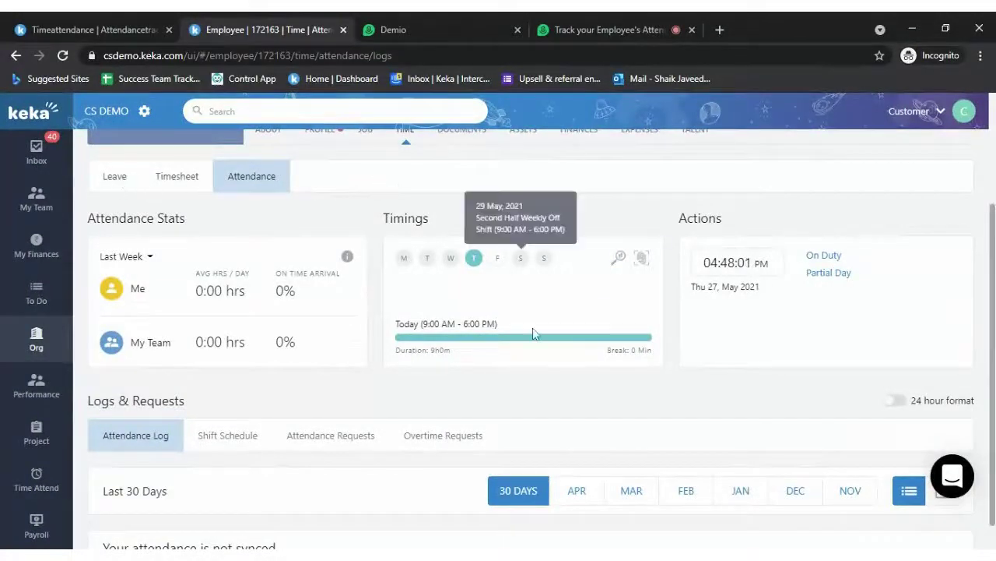
Open your own attendance page and check the reason for the May 22 penalty in the attendance log.
scroll(514, 359, down, 1)
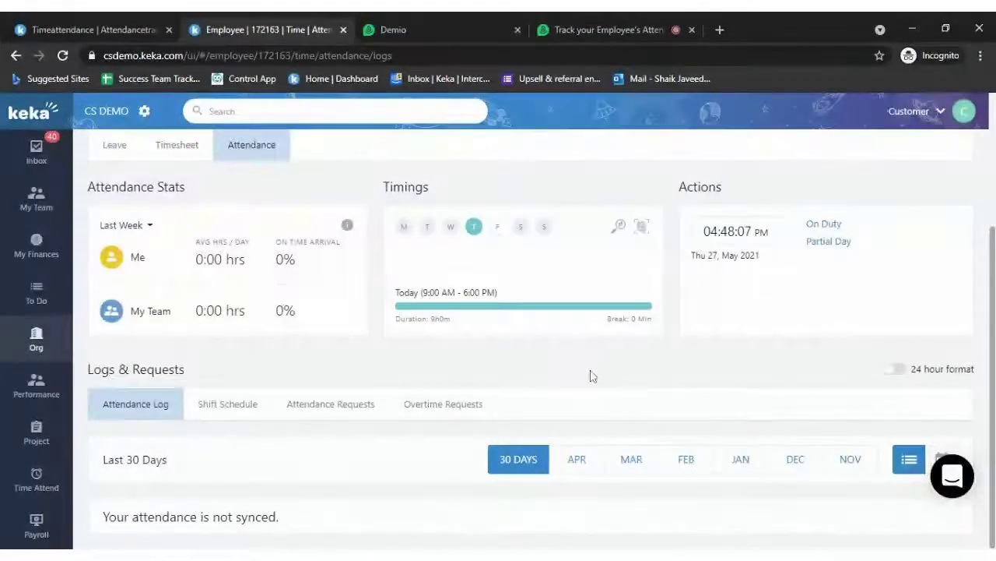
scroll(589, 374, up, 3)
mouse_move(48, 208)
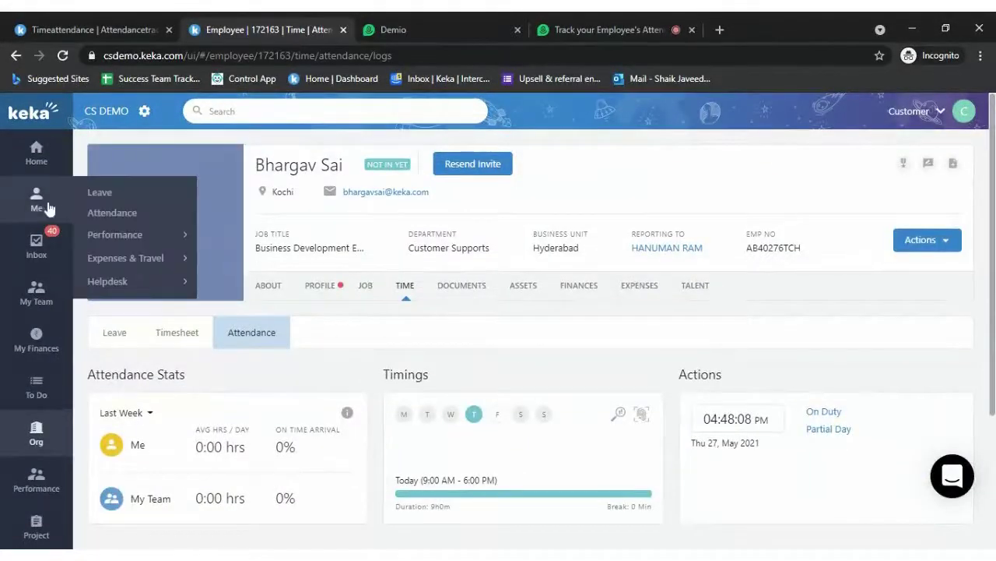
click(113, 215)
scroll(412, 370, down, 5)
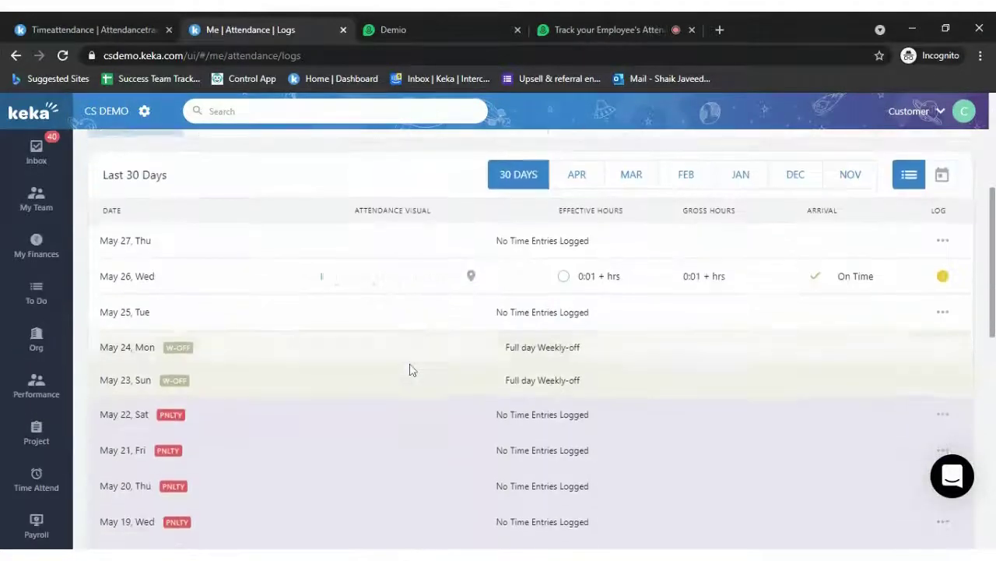
mouse_move(177, 364)
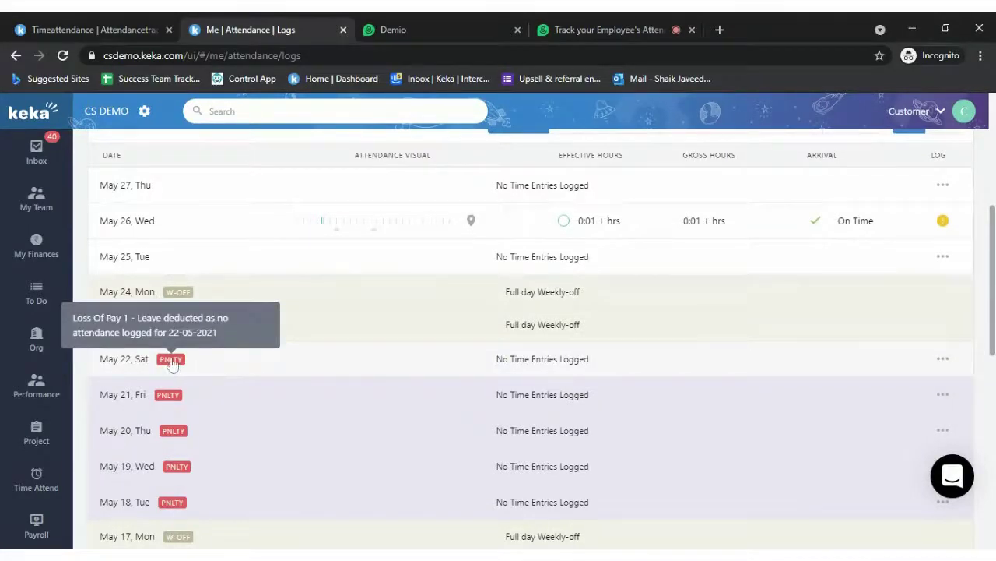
Check the request options available for the penalized May 22 entry in the attendance log.
scroll(330, 309, up, 2)
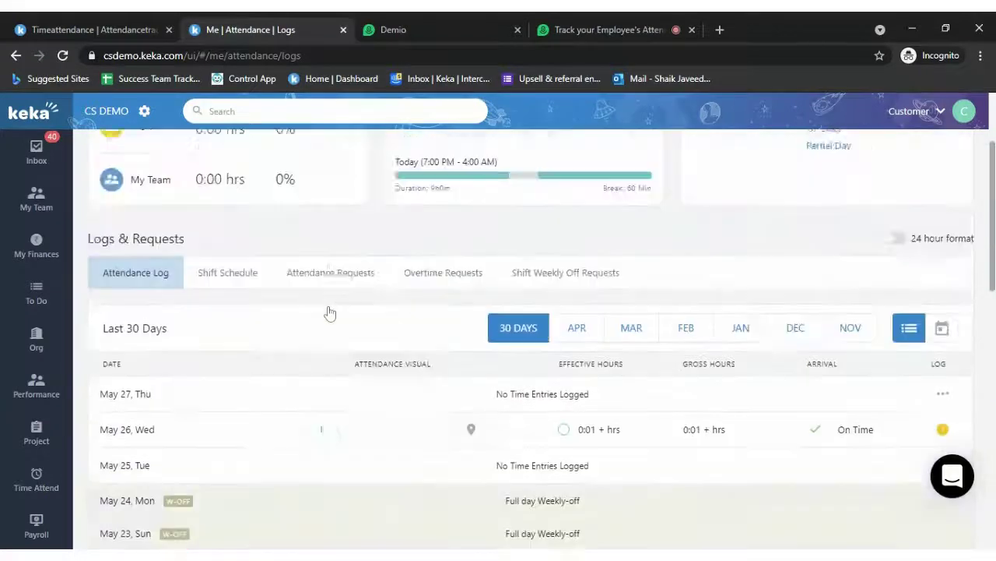
scroll(378, 370, down, 1)
scroll(374, 385, down, 1)
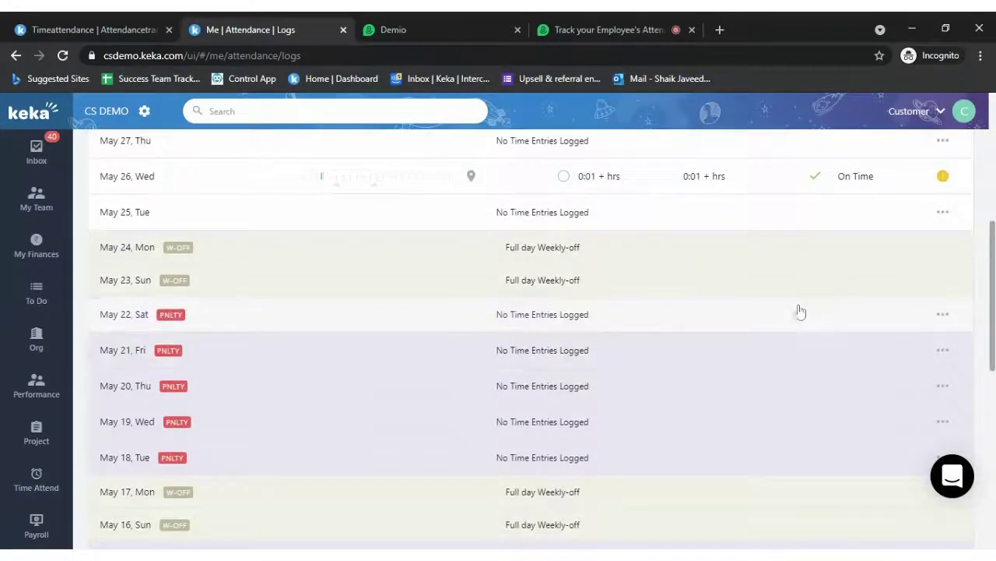
click(944, 315)
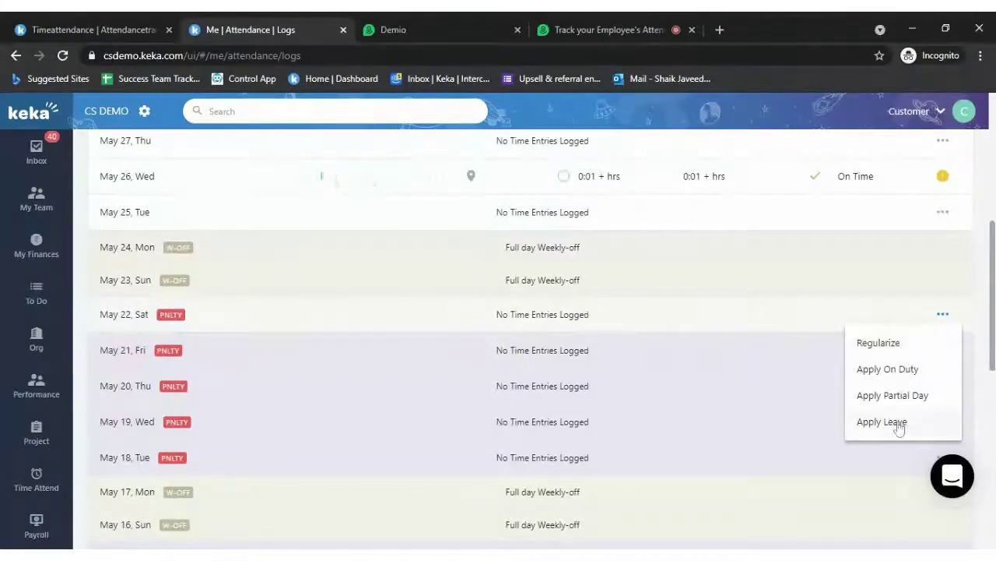
scroll(872, 355, up, 5)
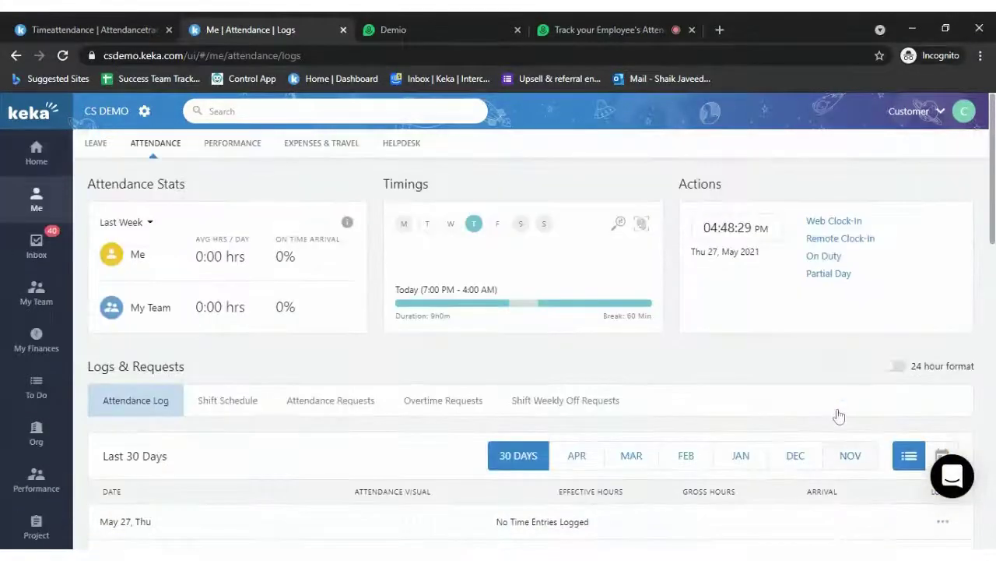
Open your own leave summary and examine the Leave History entries and notes for deductions made by the tracking policy.
click(100, 153)
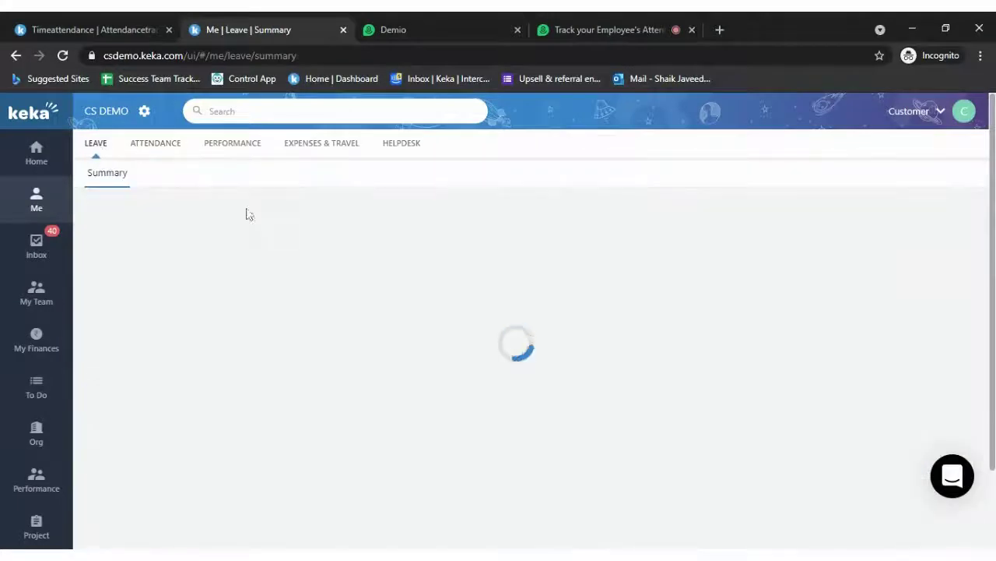
scroll(385, 342, down, 5)
scroll(381, 321, down, 5)
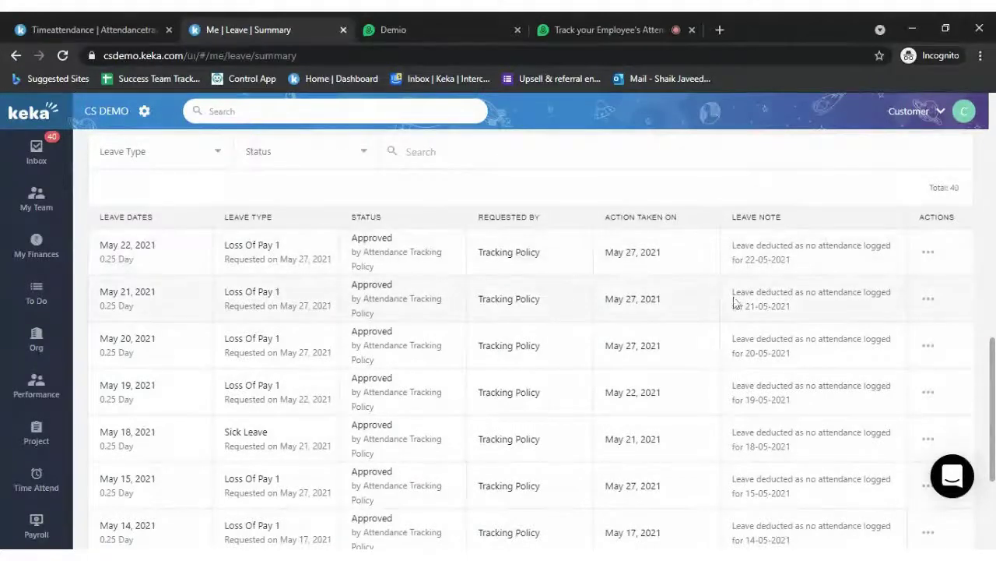
scroll(752, 287, up, 5)
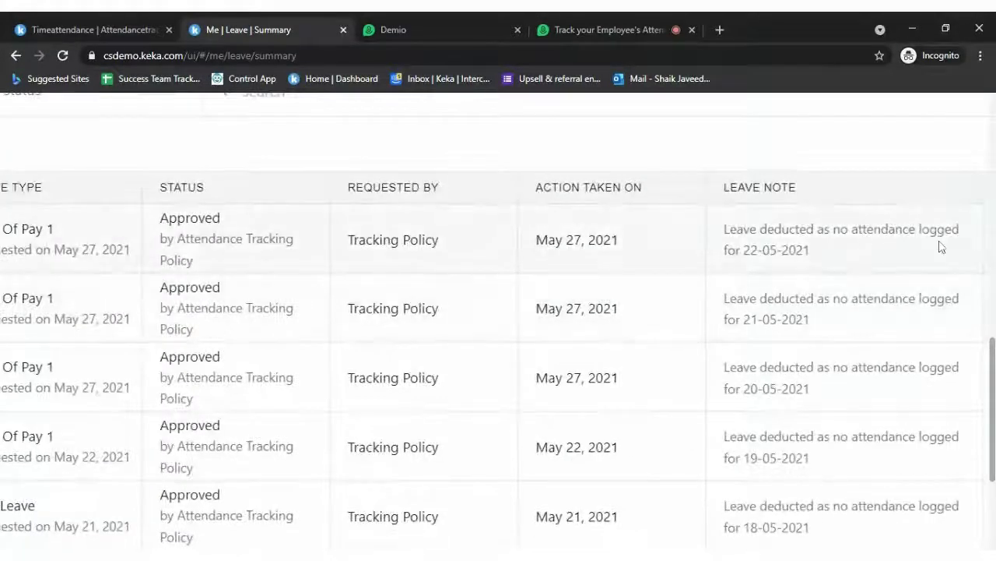
scroll(770, 397, down, 5)
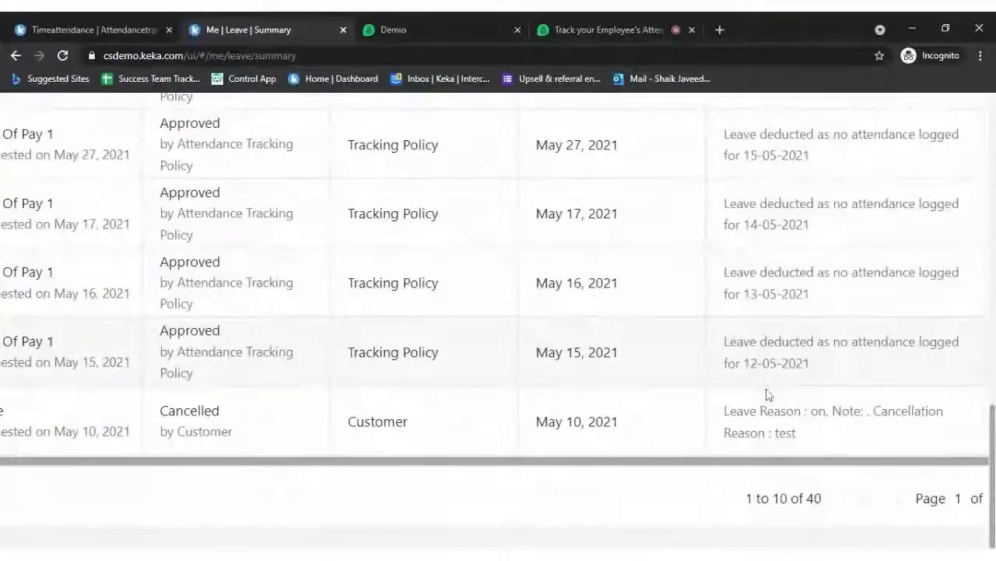
scroll(761, 397, down, 5)
scroll(772, 358, up, 4)
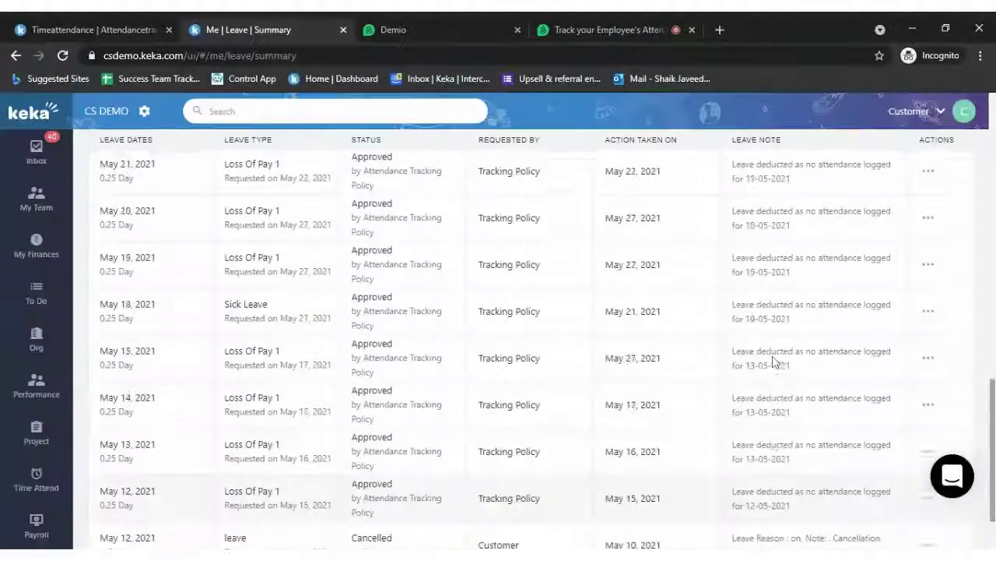
scroll(775, 363, up, 1)
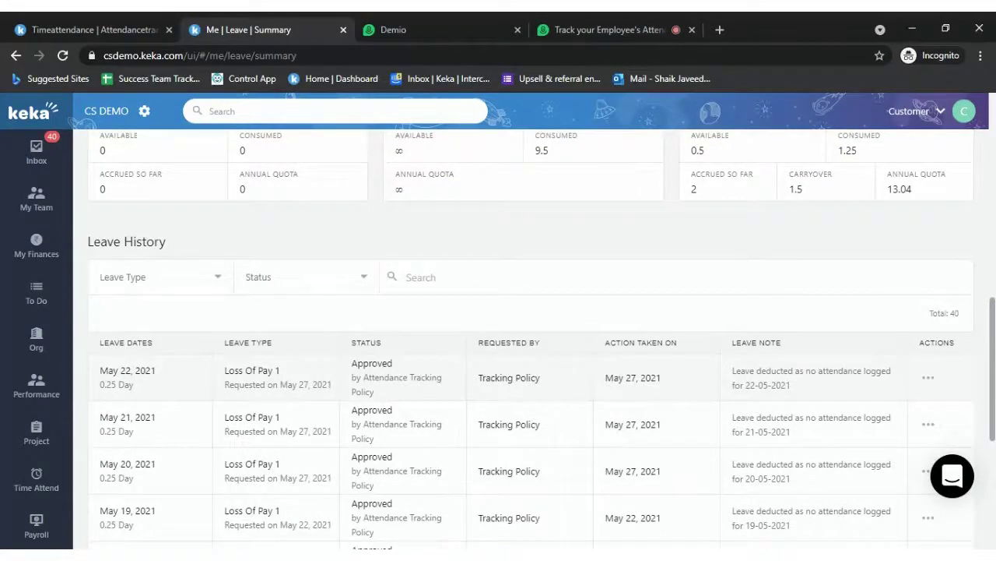
scroll(542, 323, up, 8)
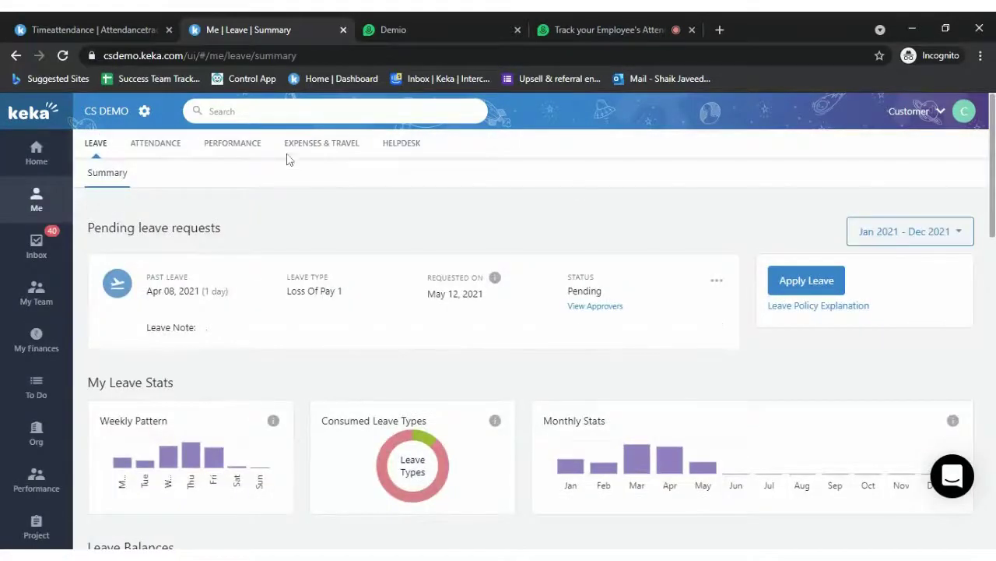
Return to your own attendance page and bring up the last 30 days of the attendance log.
click(156, 154)
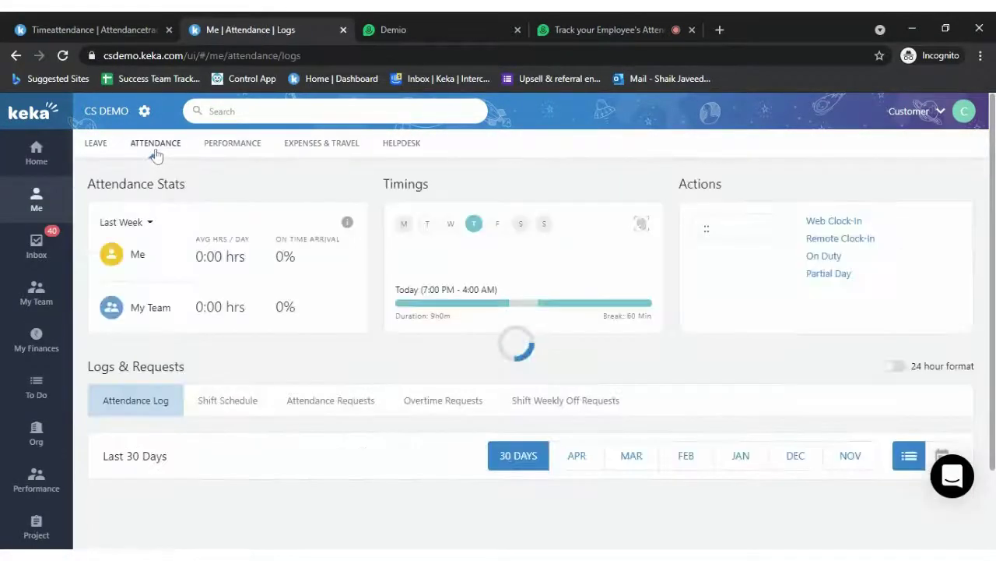
scroll(278, 363, down, 2)
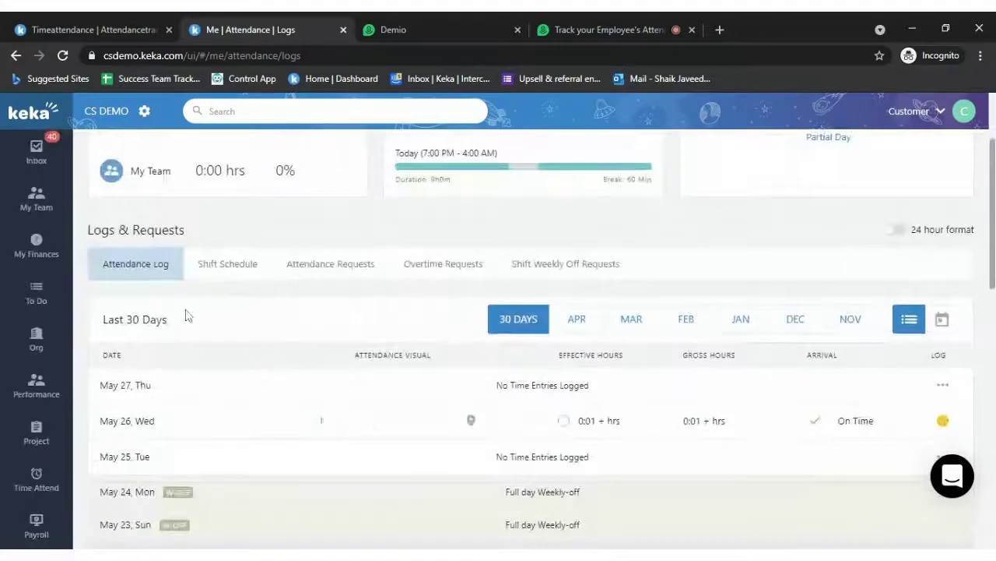
scroll(31, 436, down, 1)
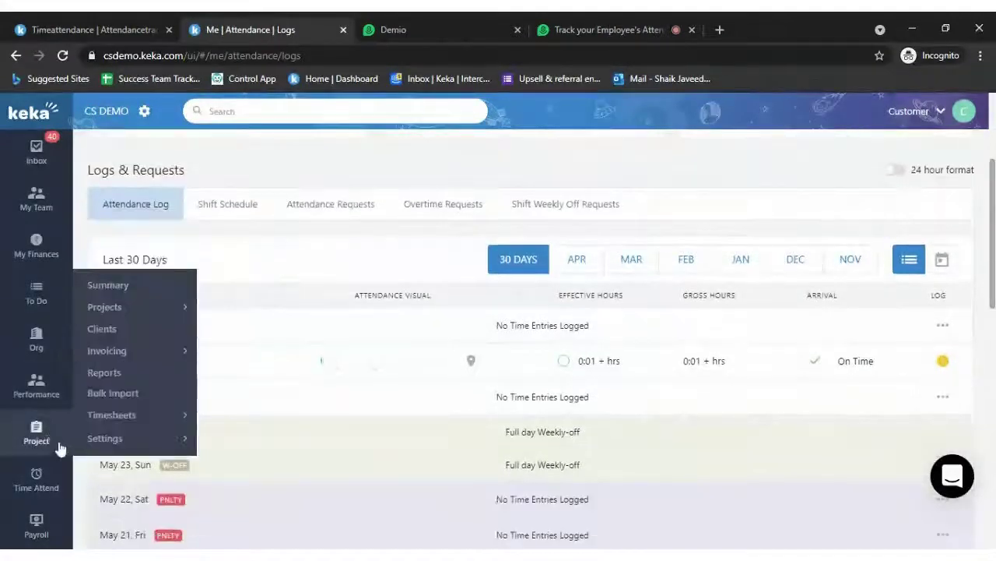
Open the Time Attend reports and run the Working Days & Effective Hours Summary for the last 30 days.
mouse_move(63, 388)
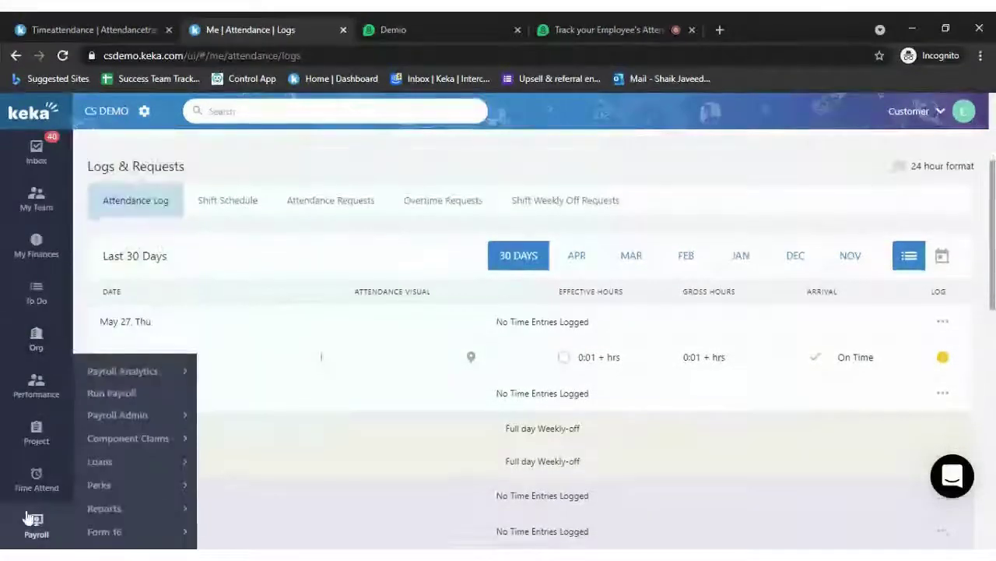
scroll(39, 502, down, 1)
mouse_move(43, 487)
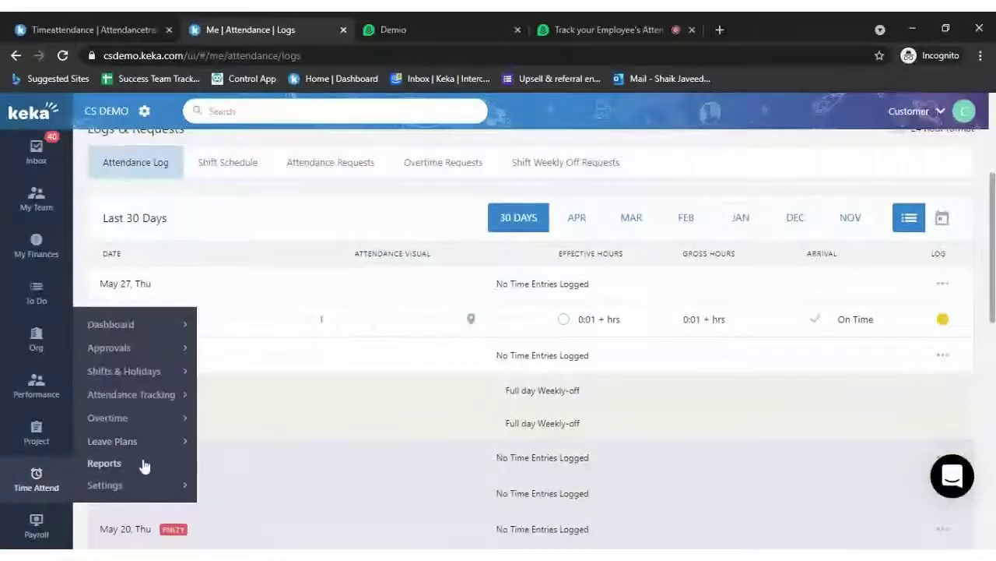
click(142, 463)
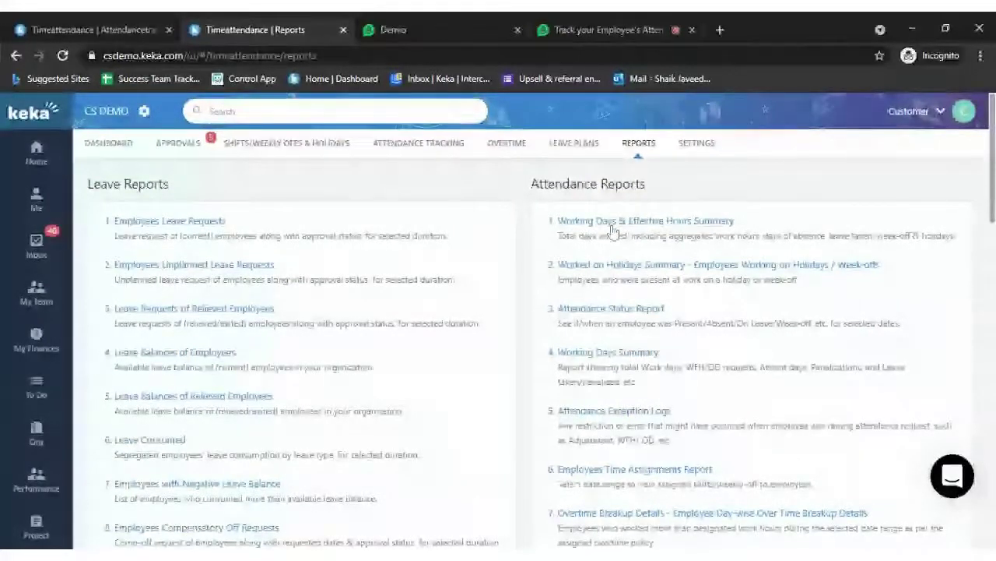
click(615, 227)
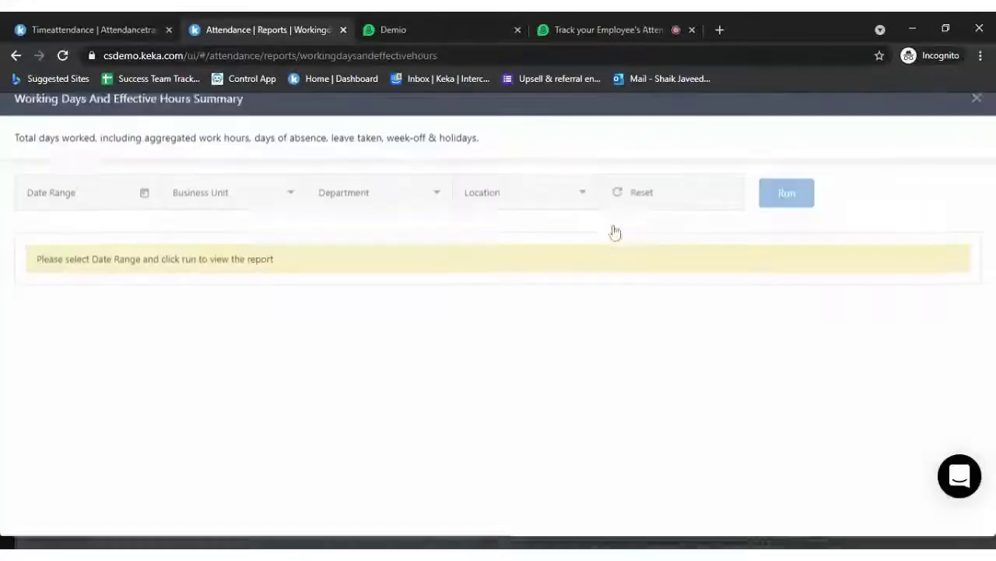
click(96, 210)
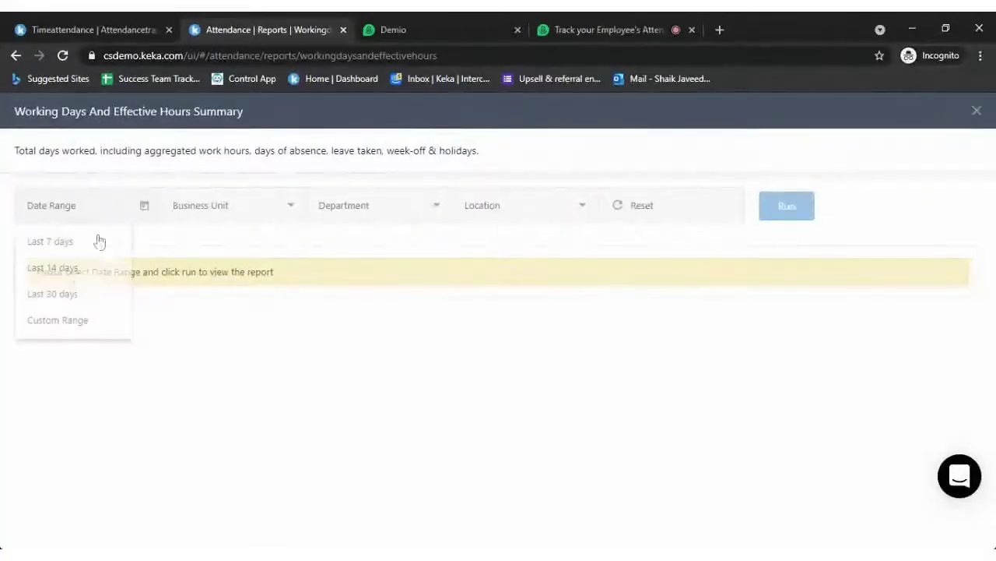
click(67, 295)
click(789, 217)
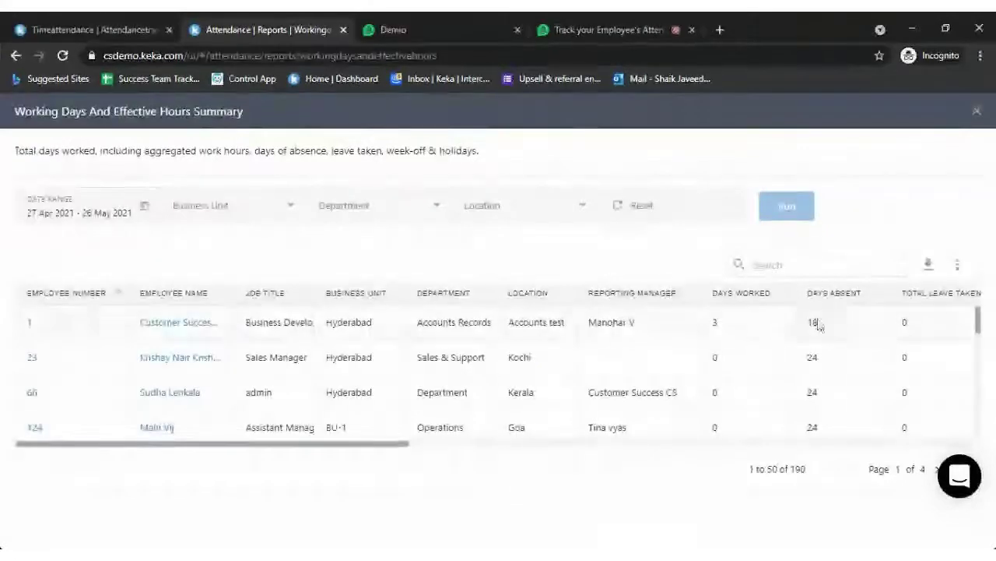
Examine the summary's absence, penalized leave, week-off, shift, overtime and short-hours columns, and close the report.
scroll(766, 349, right, 5)
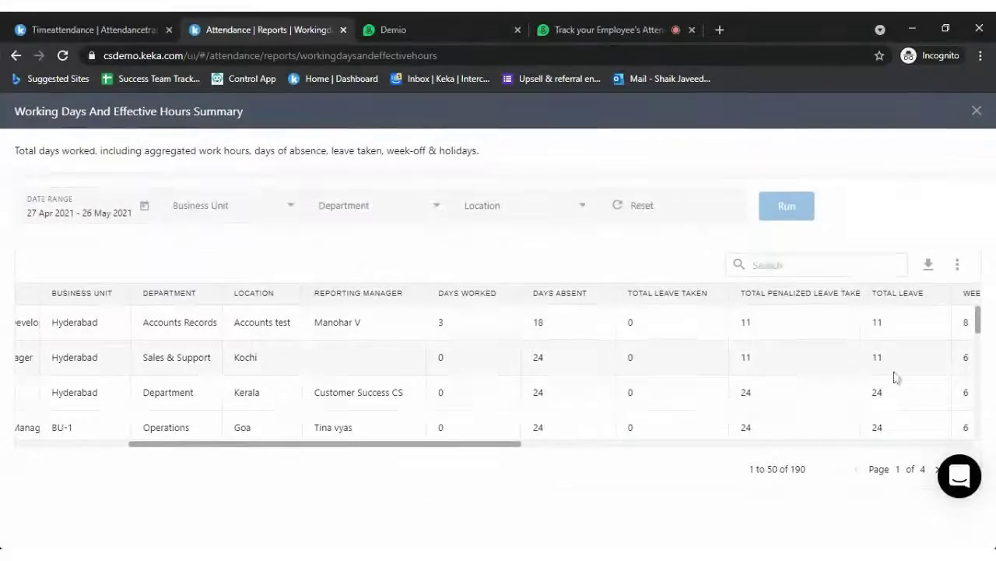
scroll(879, 380, right, 3)
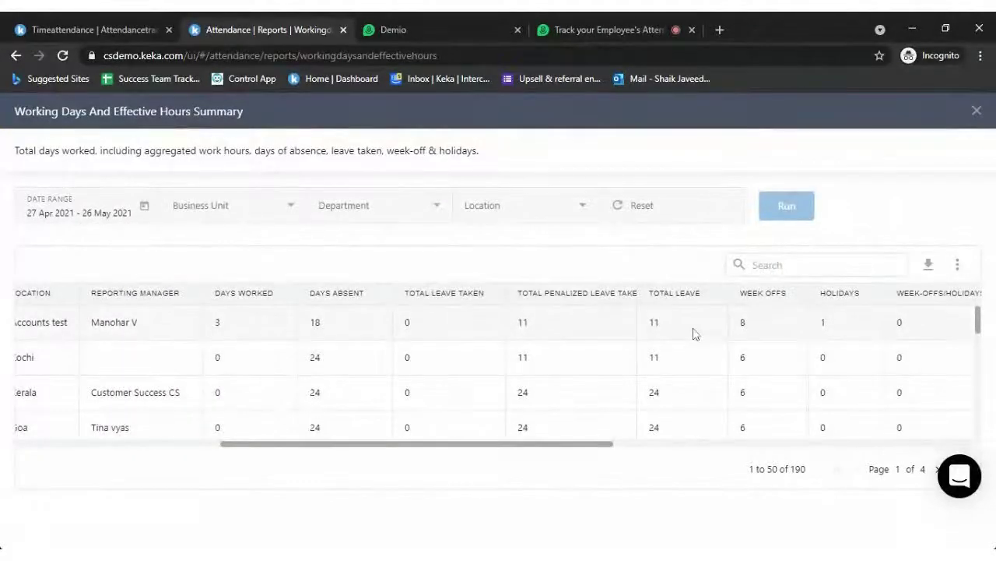
scroll(825, 344, right, 1)
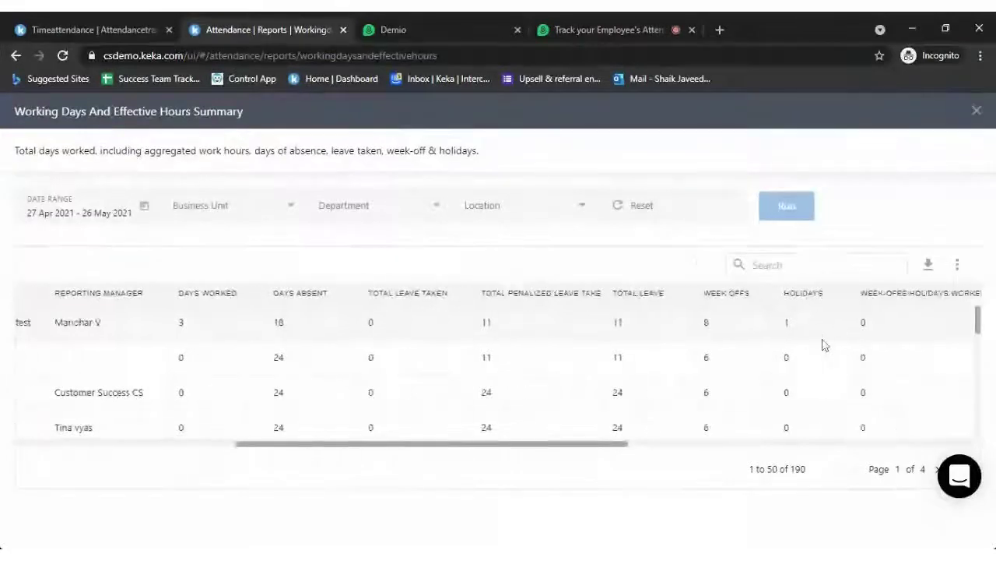
scroll(826, 345, right, 3)
scroll(901, 349, right, 5)
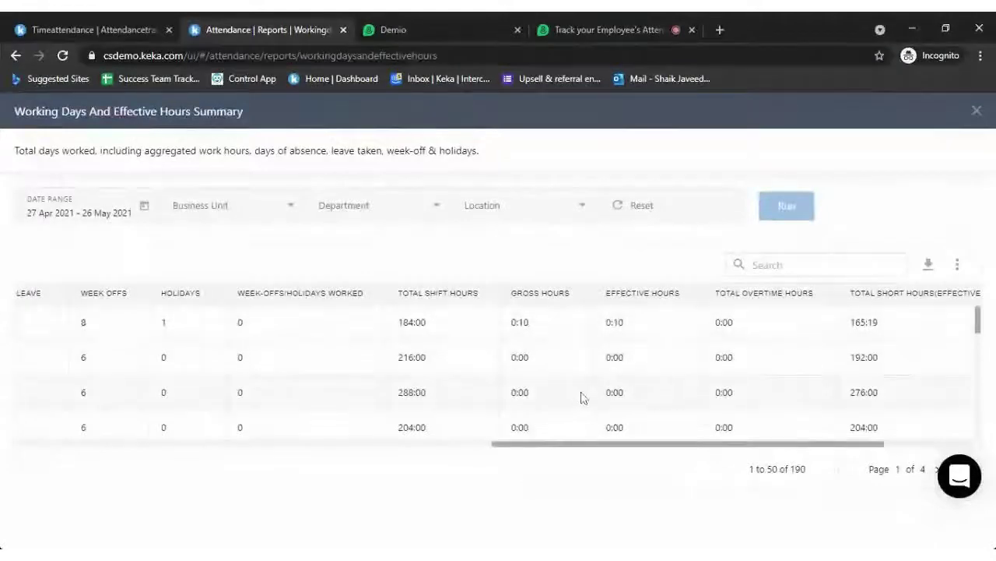
scroll(844, 369, right, 2)
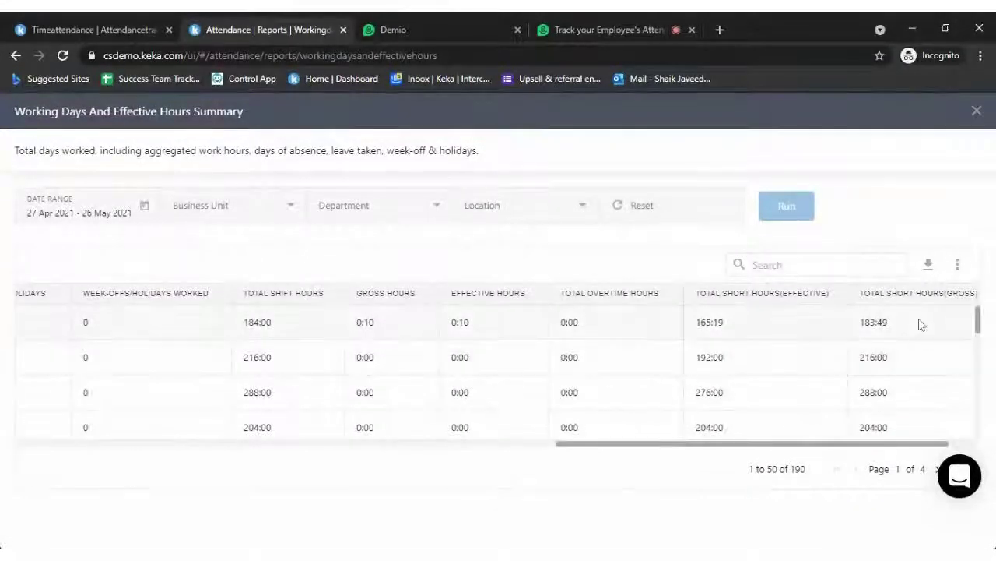
click(976, 112)
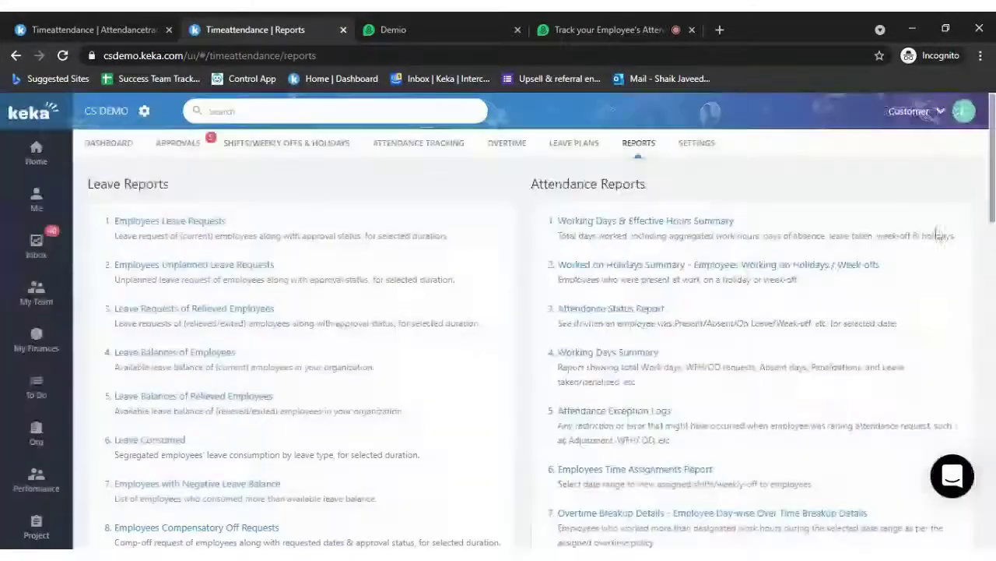
Examine the Negligence Reports available, from No Shows and Late Comers through to Penalized Leave.
scroll(815, 423, down, 2)
scroll(815, 423, down, 4)
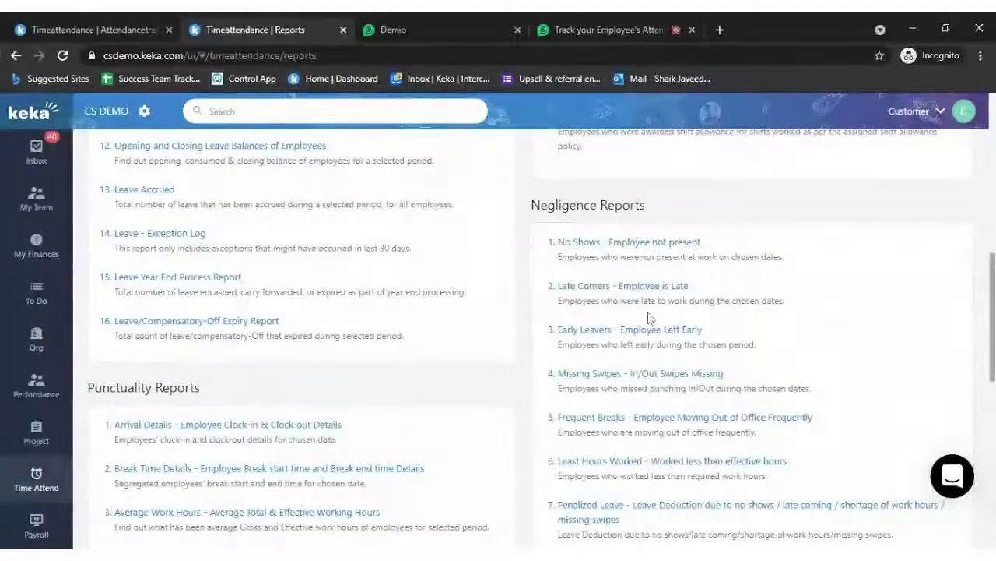
drag(88, 387, 600, 200)
click(599, 200)
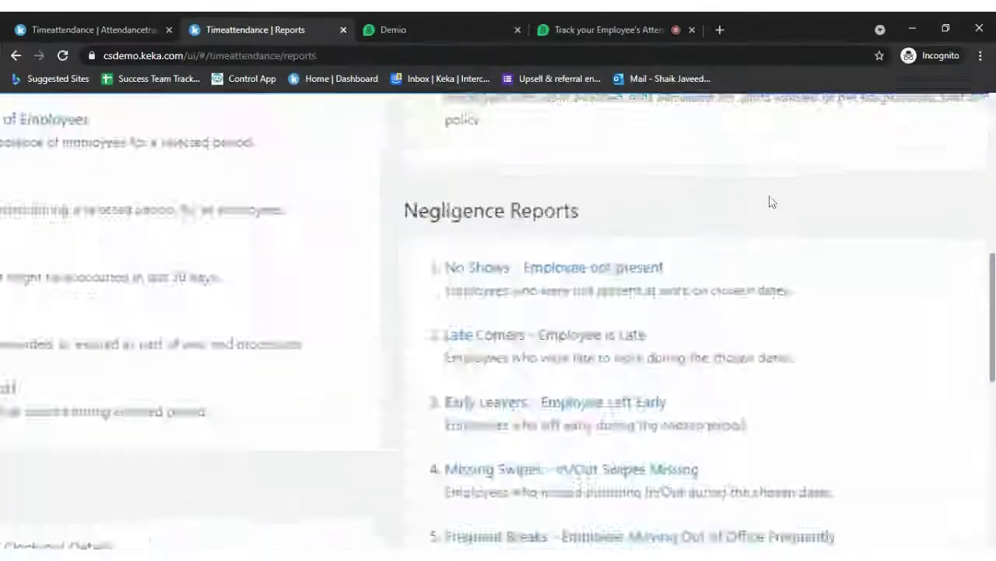
scroll(716, 316, up, 1)
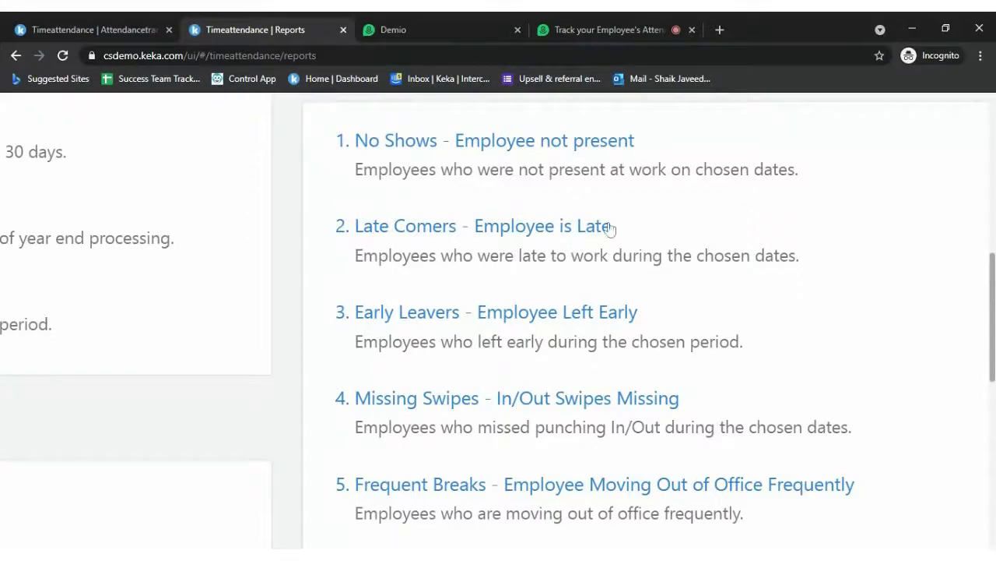
scroll(532, 317, down, 1)
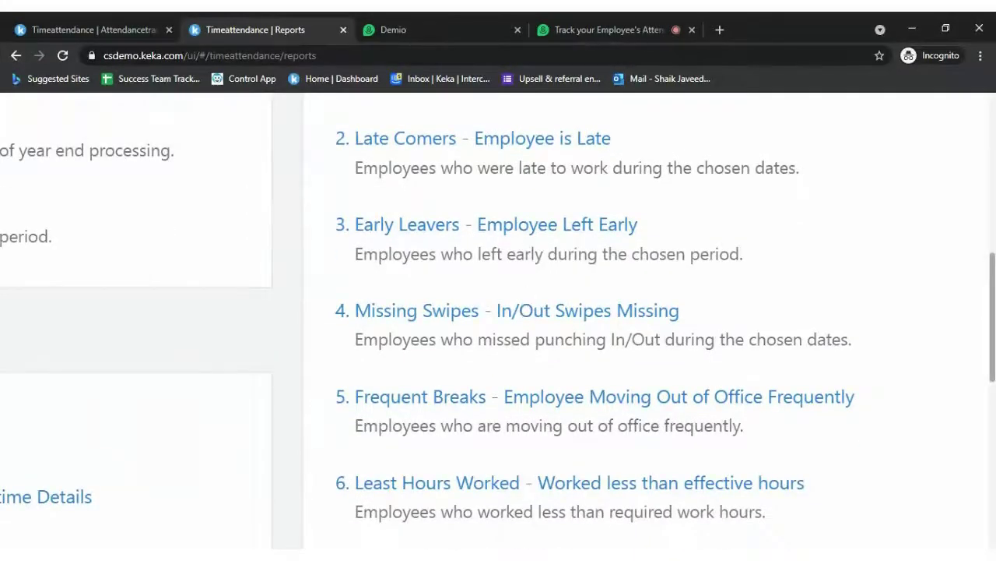
scroll(510, 462, down, 1)
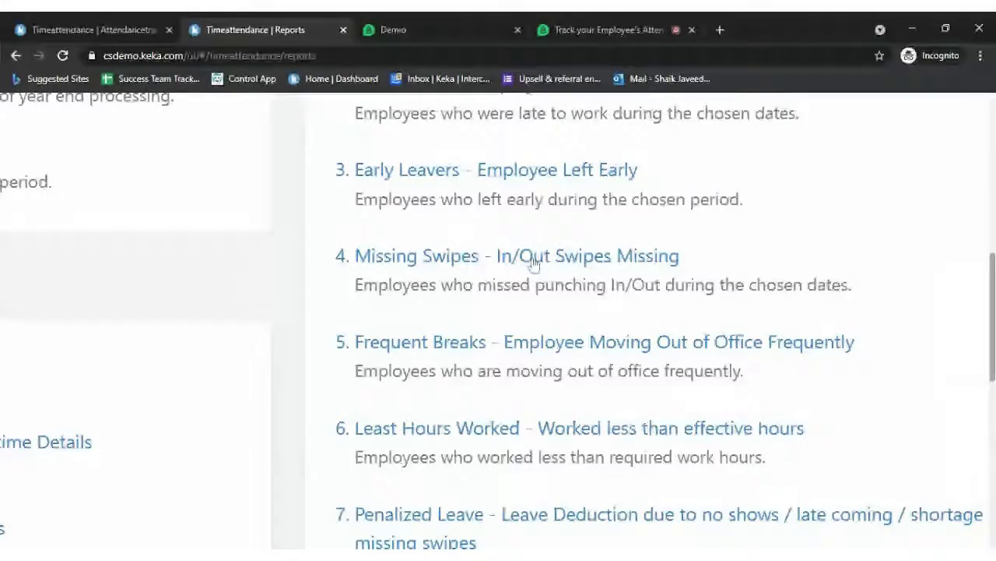
scroll(456, 384, down, 1)
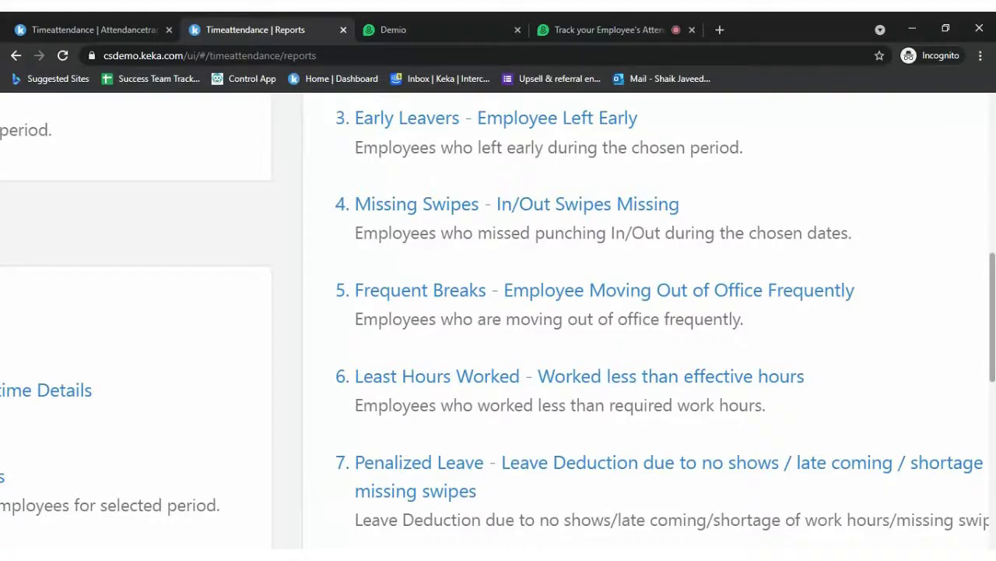
scroll(499, 319, down, 2)
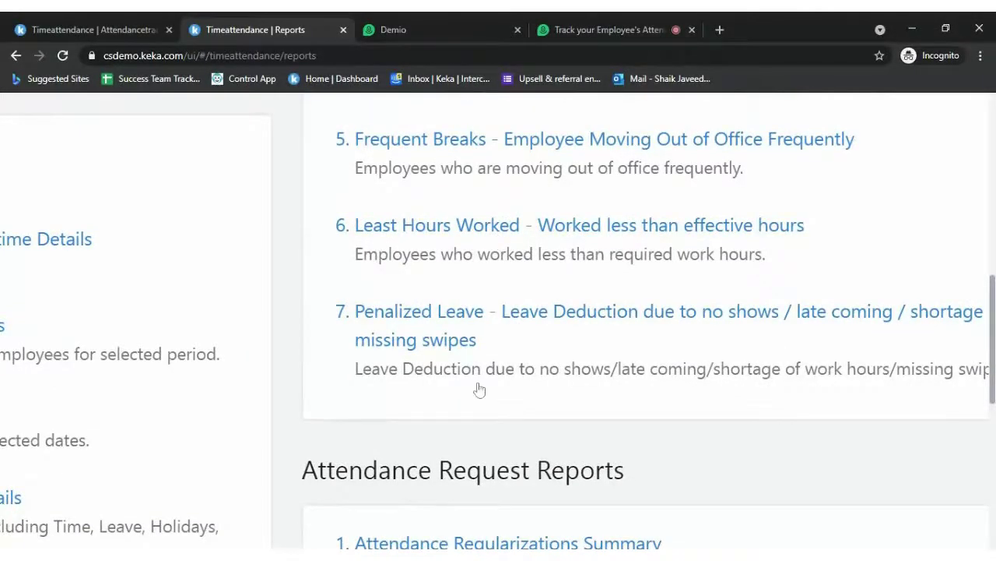
scroll(480, 389, down, 2)
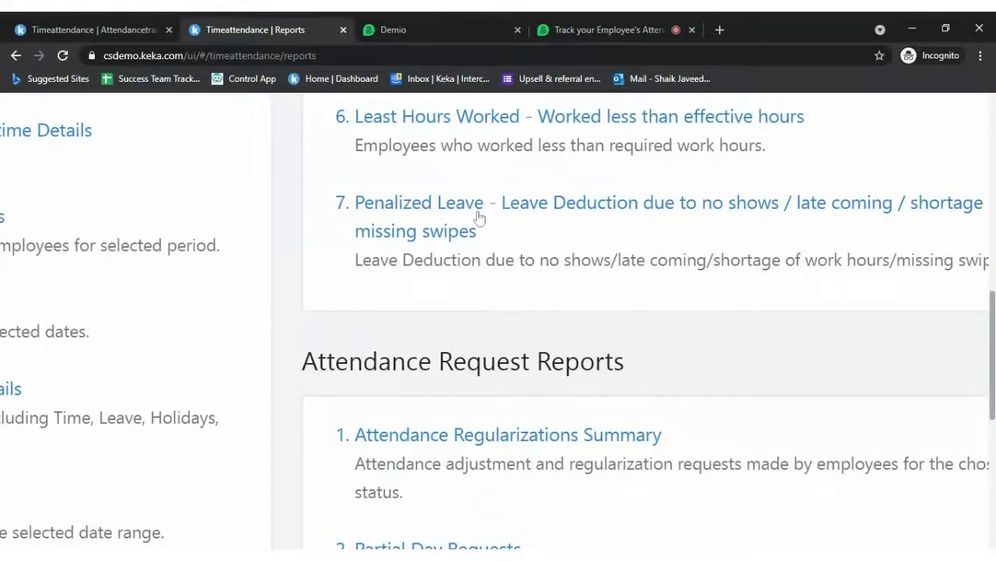
Look over the Attendance Request Reports and examine the Punctuality Reports, from Arrival Details to First and Last Log.
scroll(499, 350, down, 3)
scroll(529, 389, down, 4)
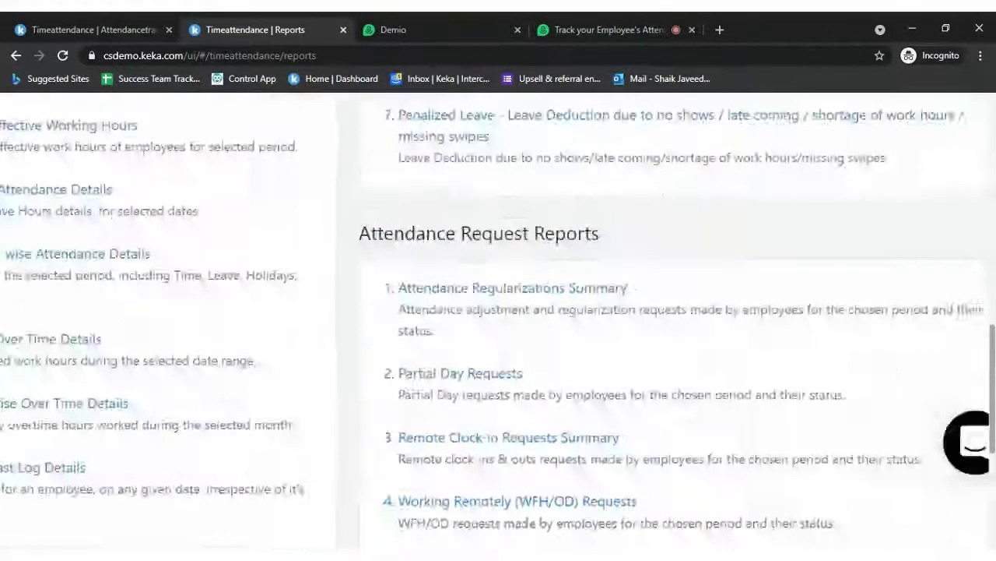
scroll(220, 351, left, 2)
scroll(220, 351, up, 3)
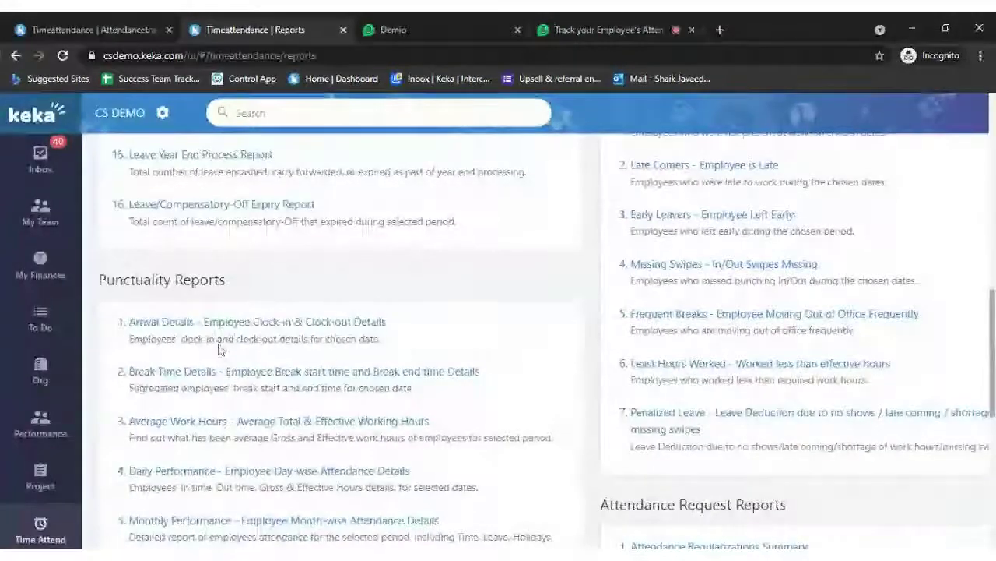
scroll(499, 319, down, 1)
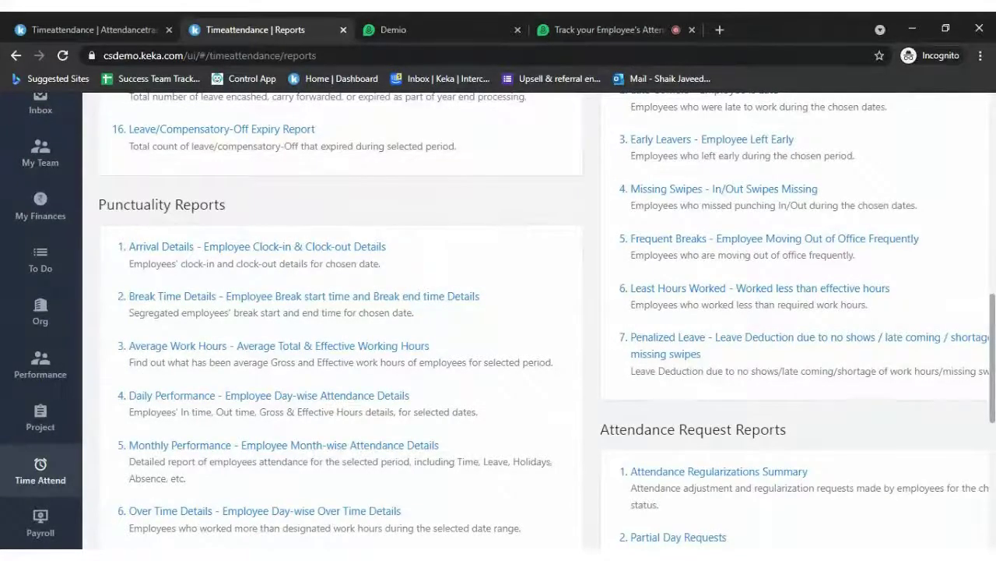
scroll(498, 319, down, 1)
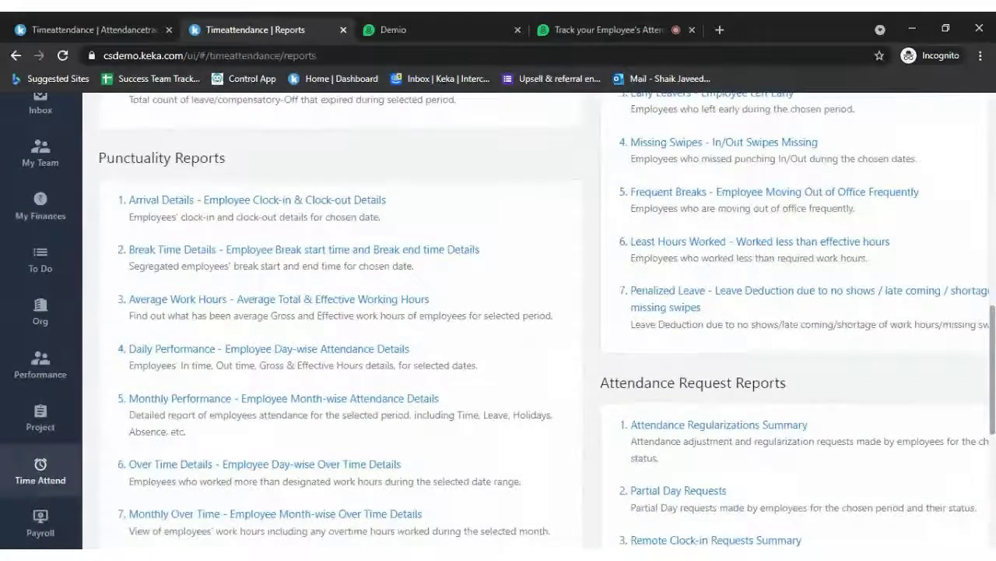
scroll(498, 319, down, 2)
scroll(301, 360, down, 1)
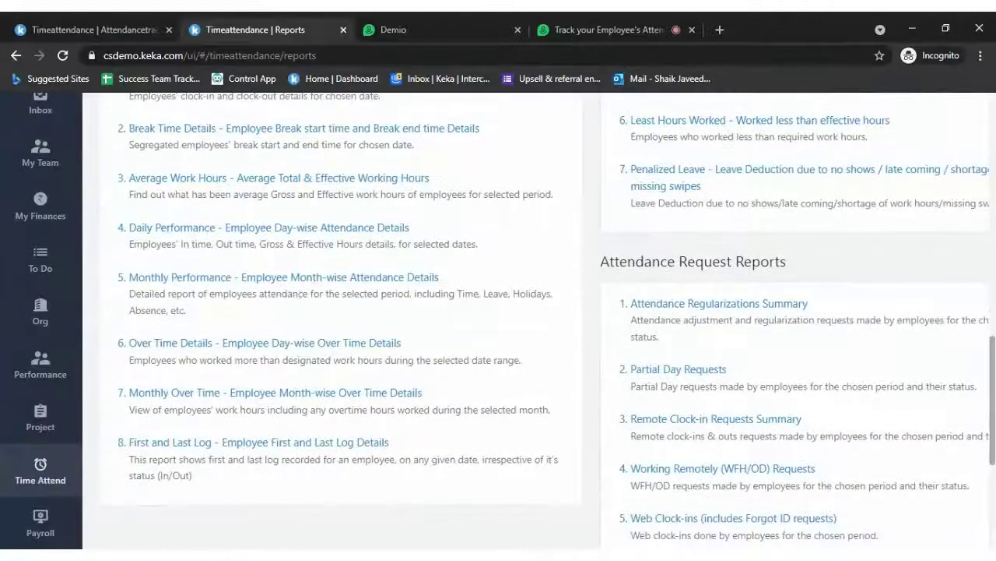
Review the Leave Reports and Attendance Reports lists once more, and switch to the Demio webinar session's chat.
scroll(310, 346, up, 15)
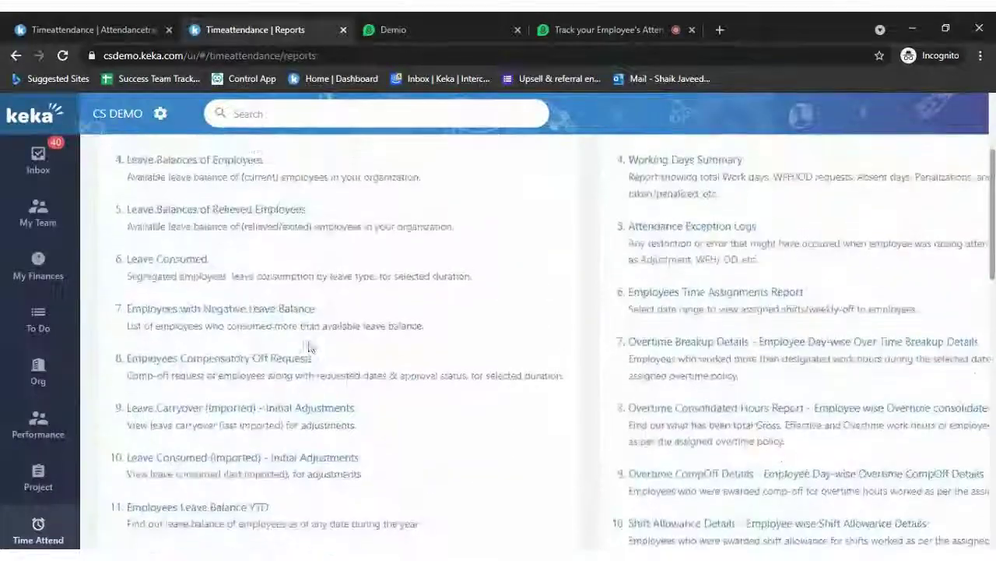
scroll(304, 389, down, 3)
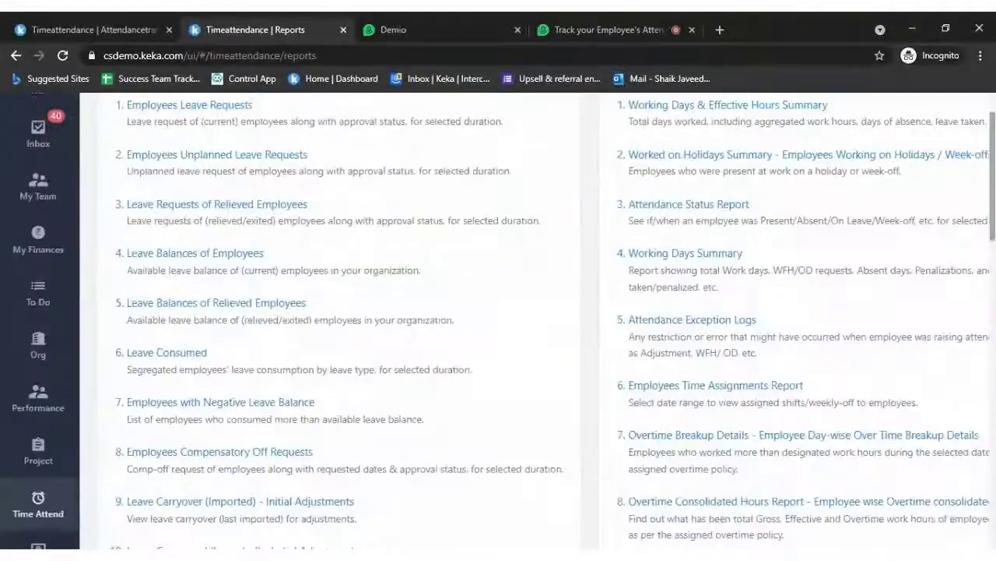
scroll(498, 319, up, 3)
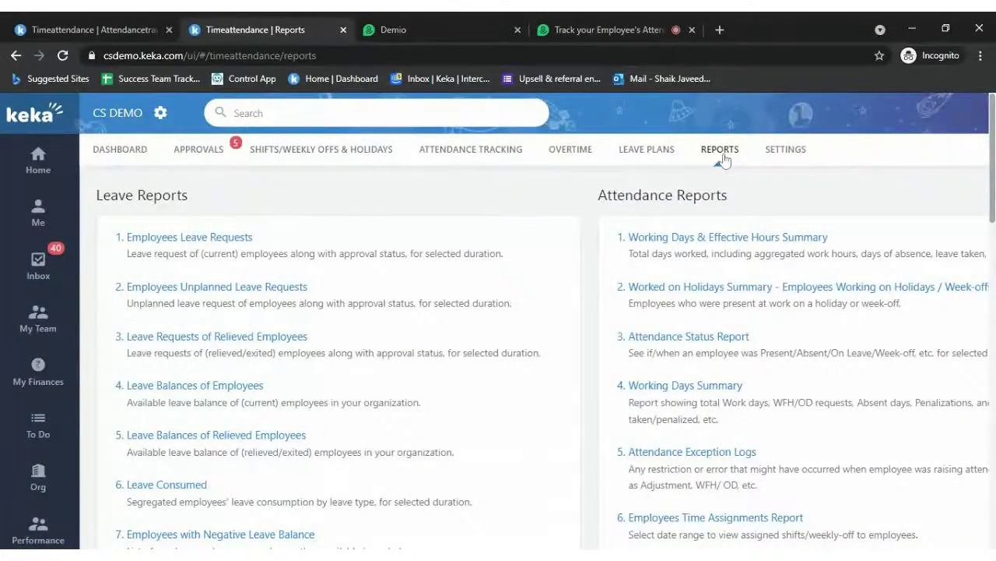
scroll(720, 316, down, 2)
scroll(720, 316, up, 2)
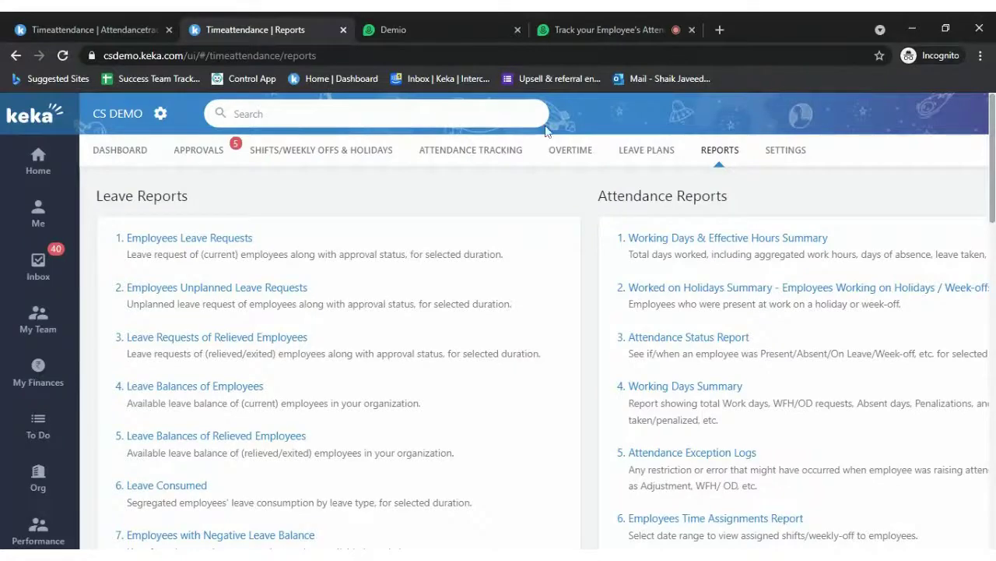
click(593, 27)
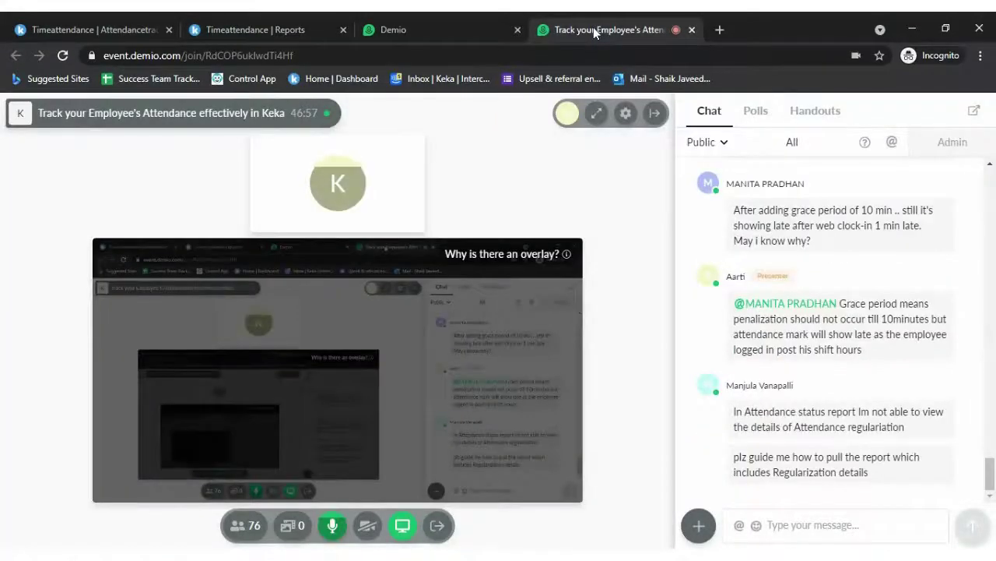